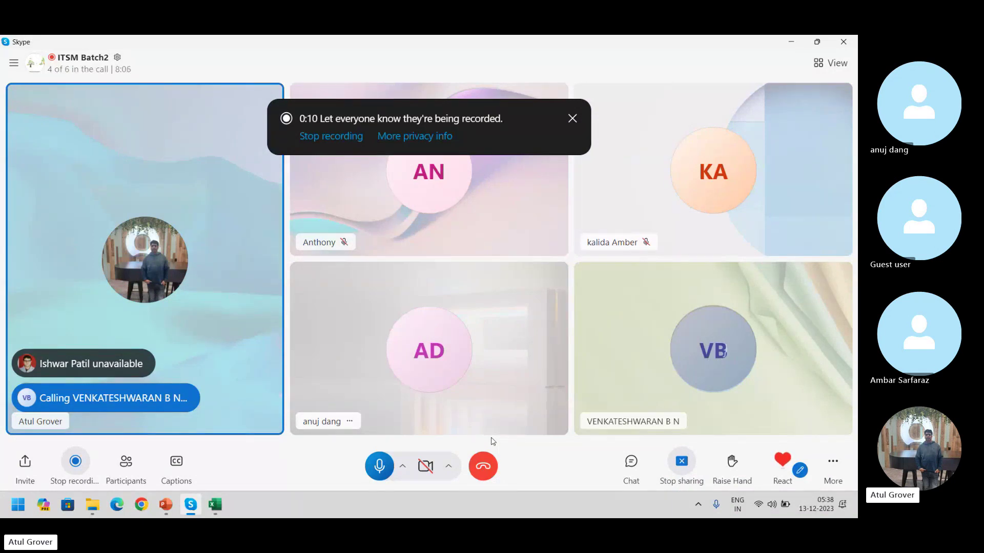
Switch from the Skype call to the ITSM_Master PowerPoint deck, showing slide 42
key("alt+Tab")
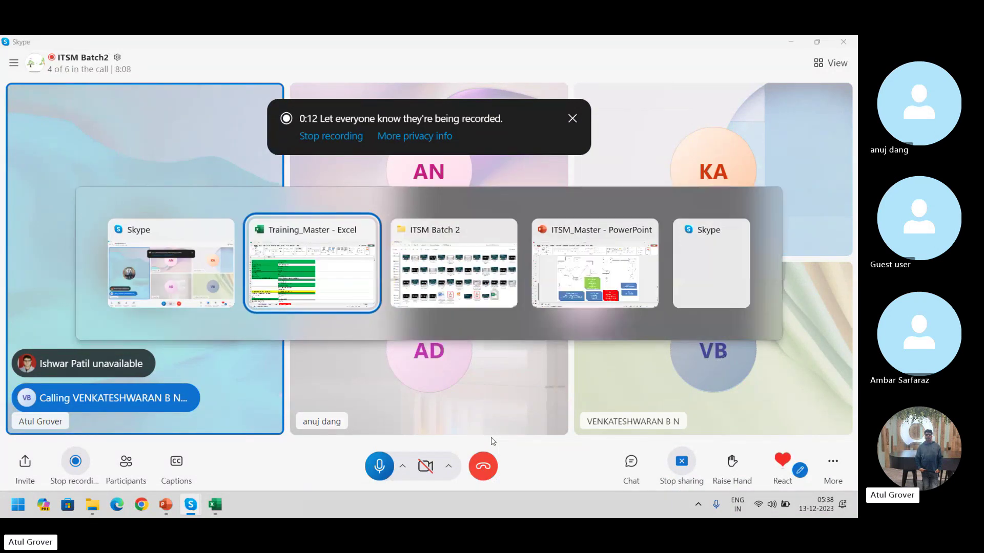
key("alt+Tab")
key("alt+Tab")
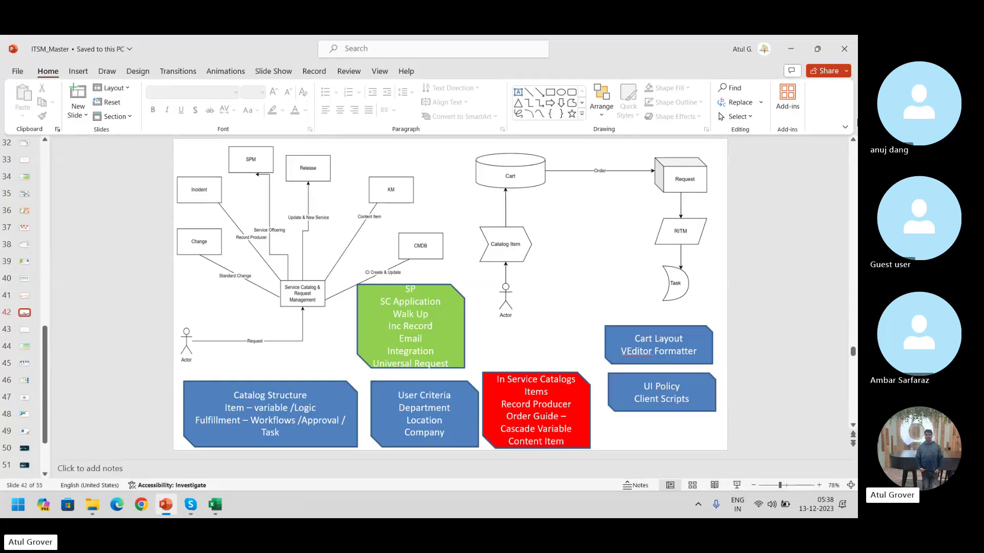
left_click(601, 205)
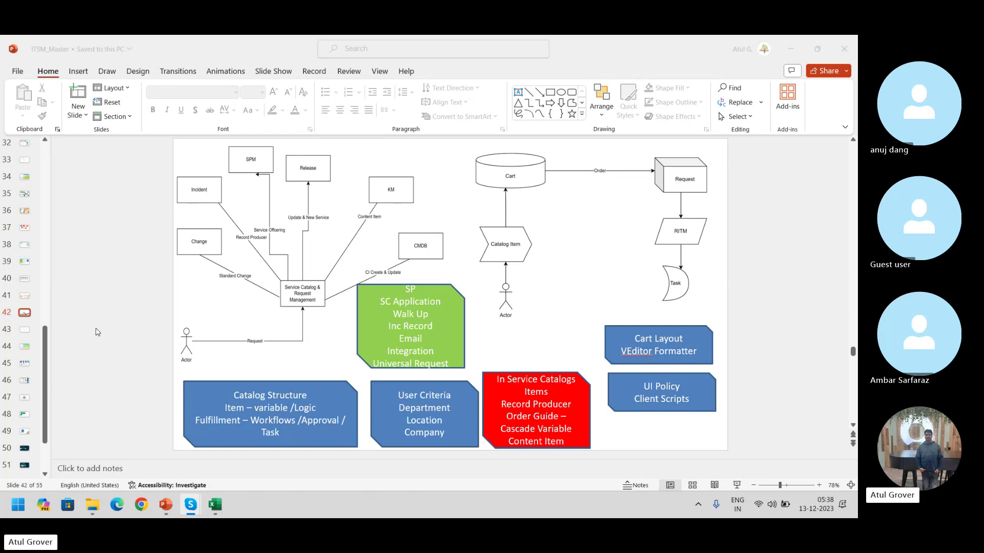
key("alt+Tab")
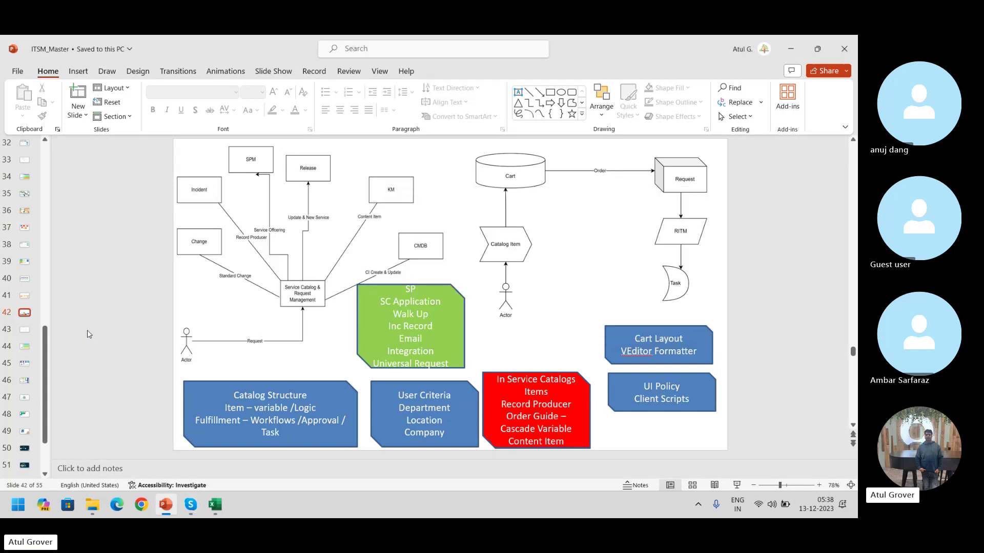
In Chrome, go to the ServiceNow developer instance address
left_click(143, 506)
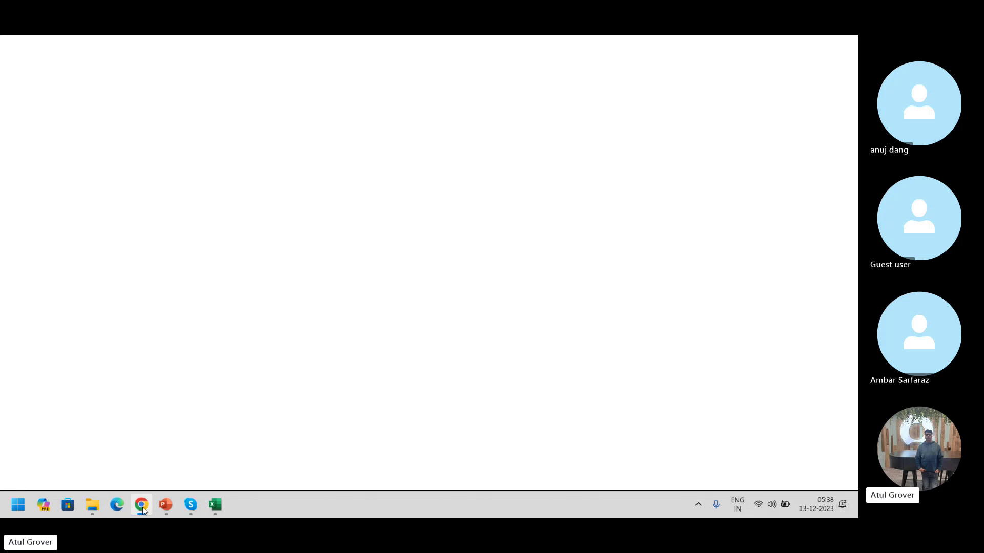
type("cdev")
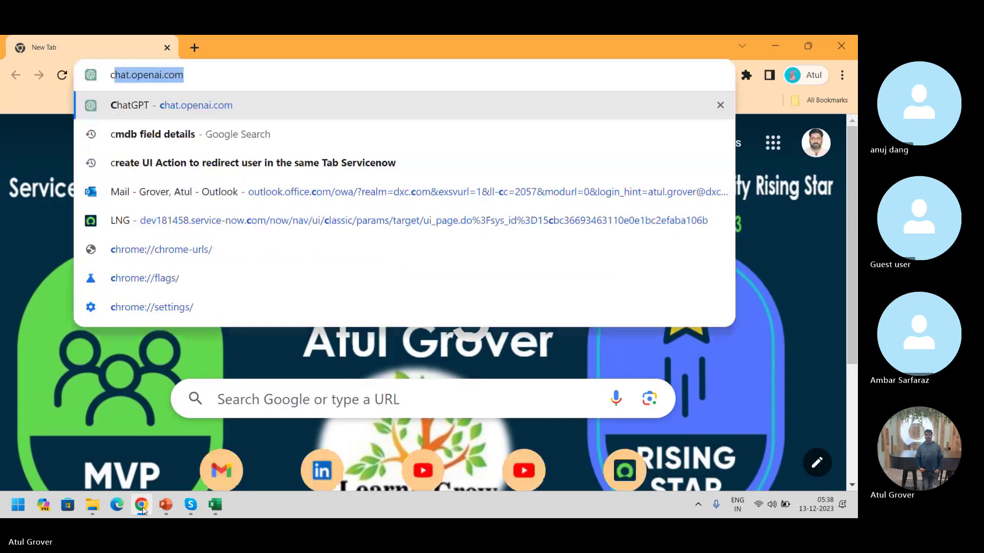
key("BackSpace")
key("BackSpace")
key("BackSpace")
key("BackSpace")
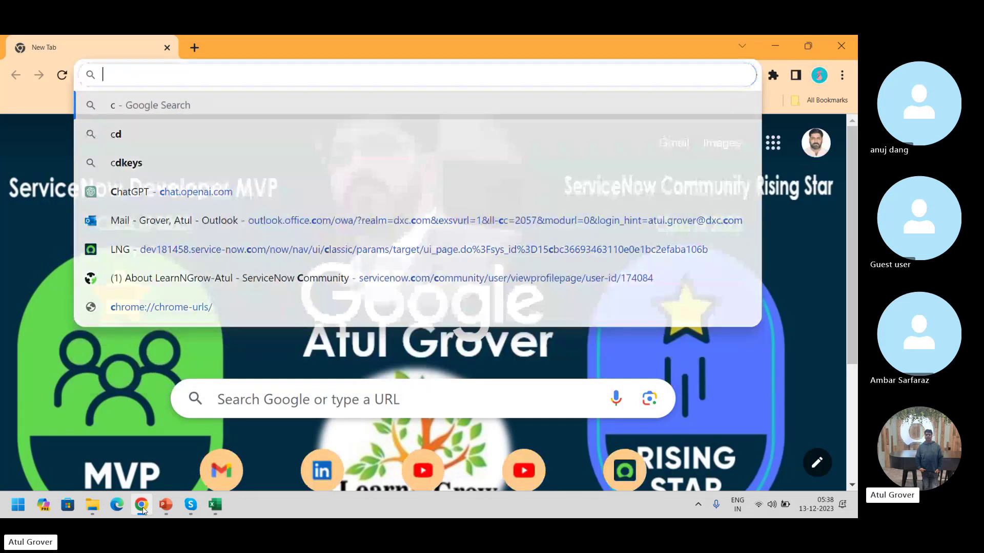
type("dev181458.service-now.com")
key("Return")
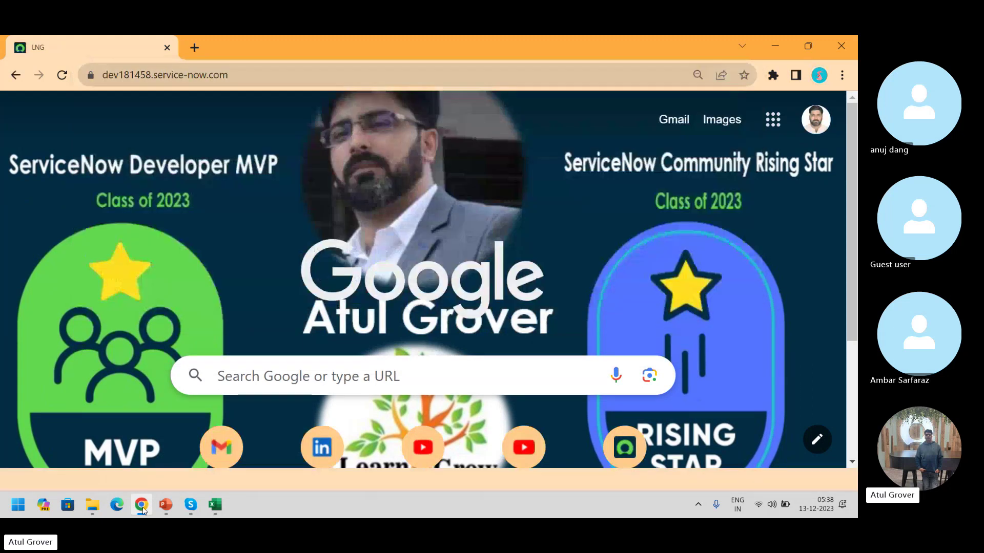
Log in with user name admin and the account password
type("admin")
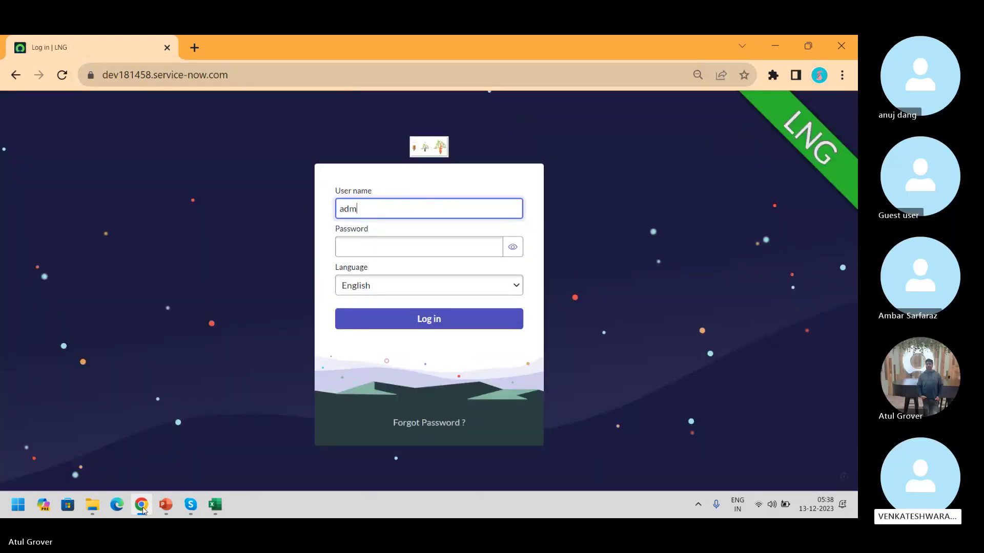
key("Tab")
type("•••••••")
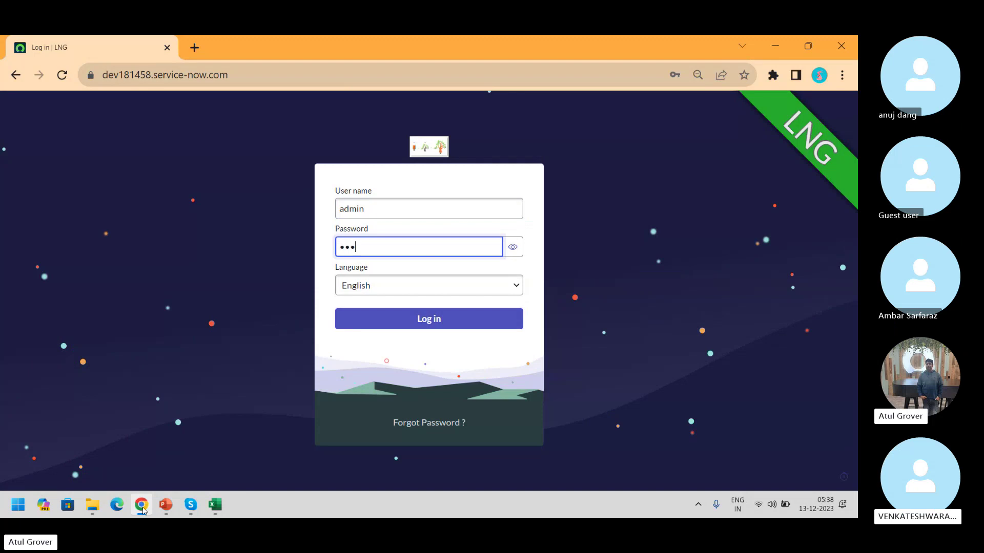
type("••••")
key("Return")
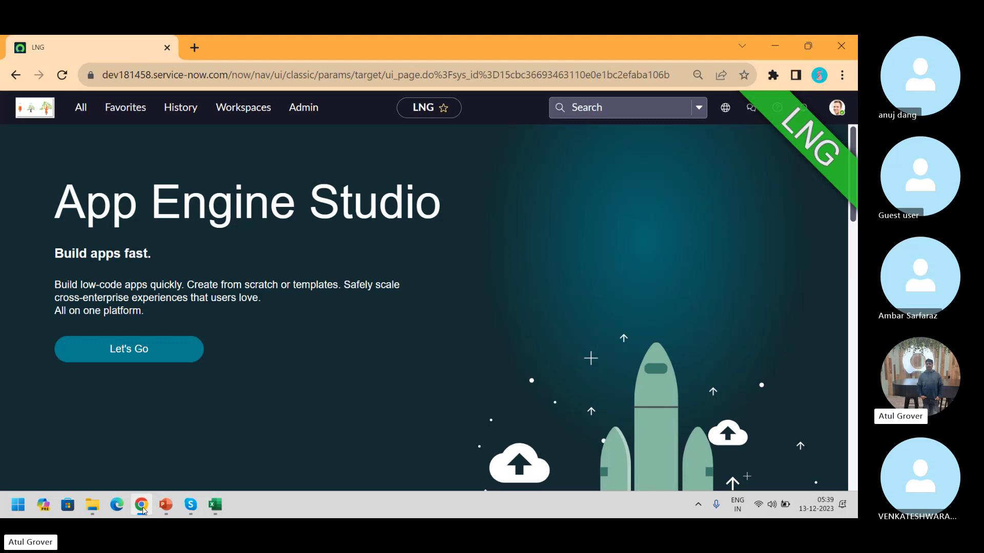
Filter the navigator for 'catalog buil' and launch Catalog Builder in a new tab
left_click(82, 107)
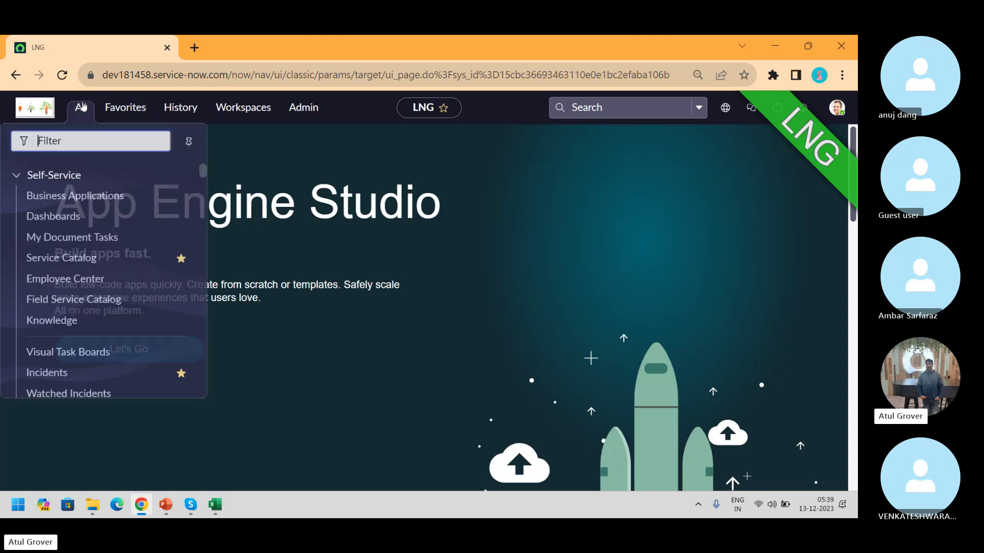
type("catalog")
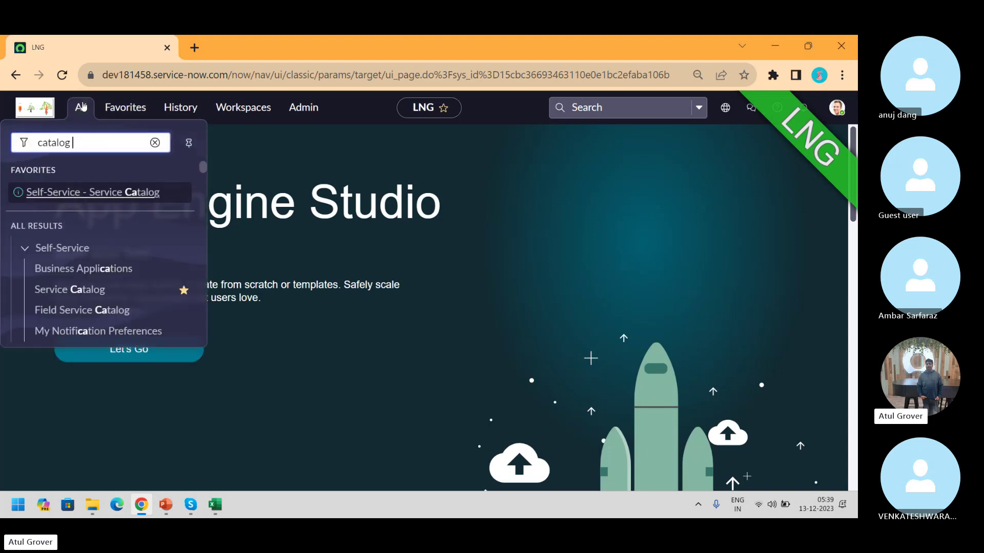
type(" buil")
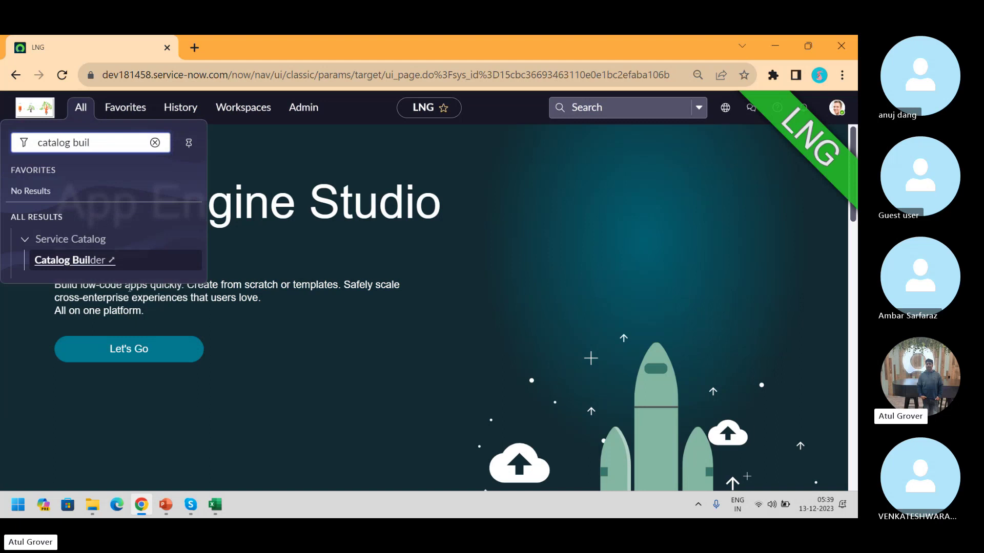
left_click(41, 262)
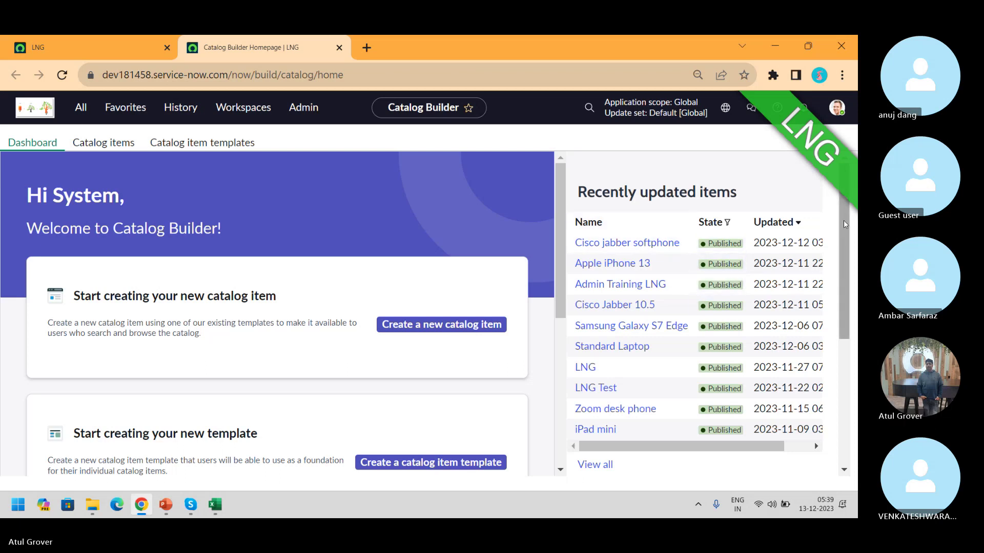
left_click_drag(845, 227, 845, 260)
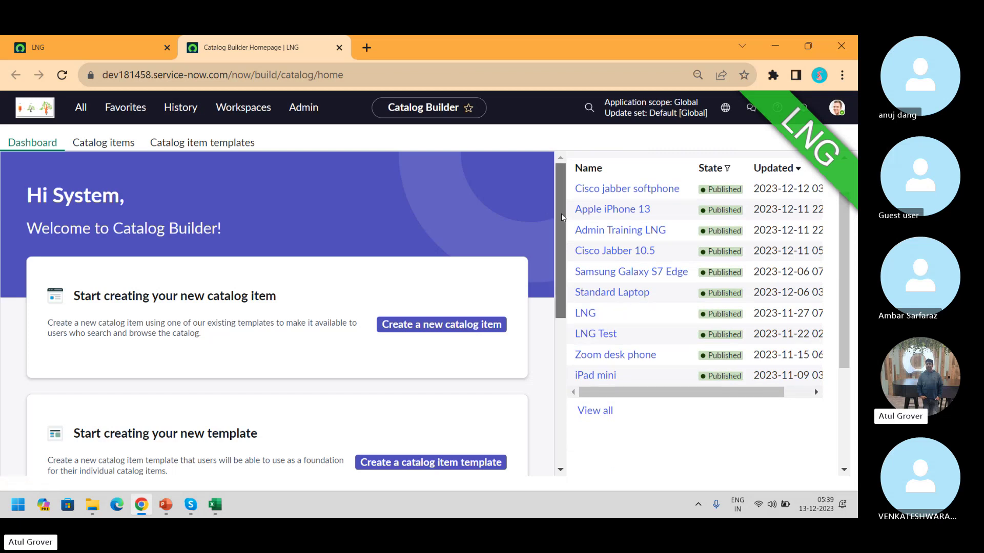
left_click_drag(562, 215, 565, 266)
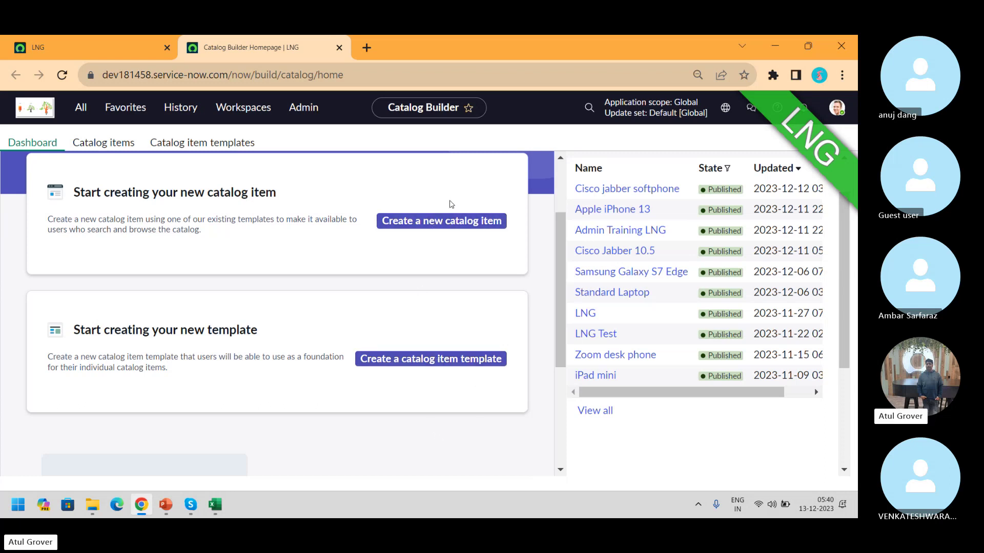
Create a new catalog item and continue past the Getting Started page
left_click(431, 221)
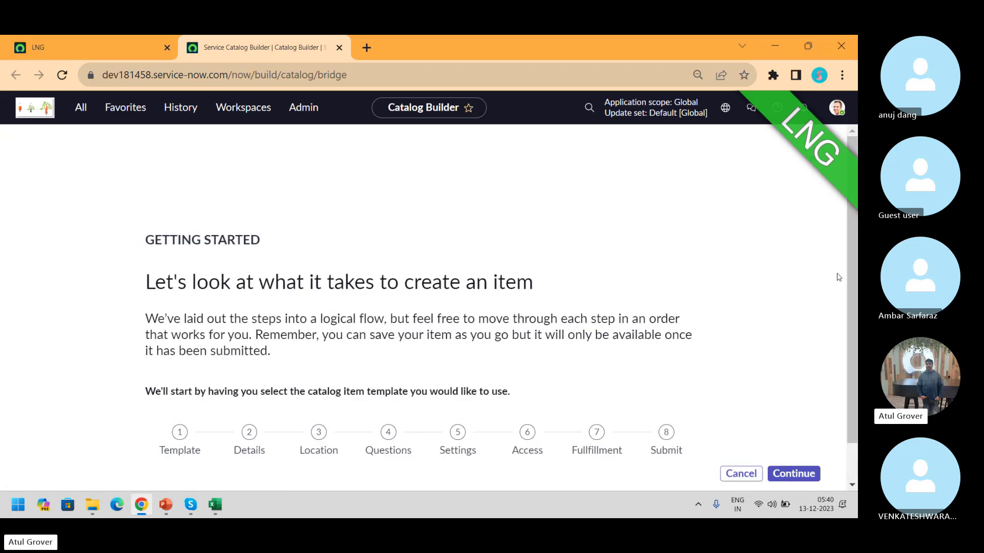
scroll(855, 334, "down", 1)
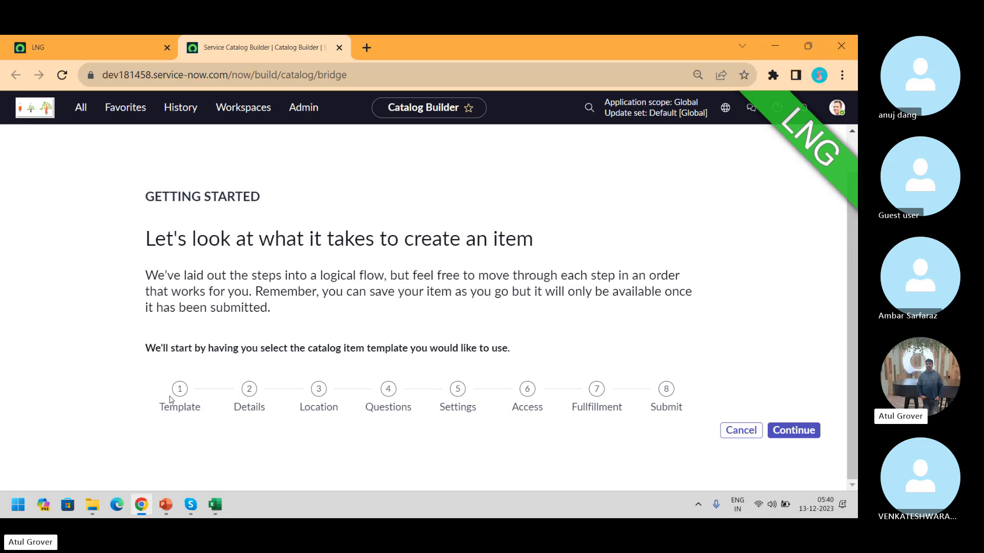
left_click(795, 434)
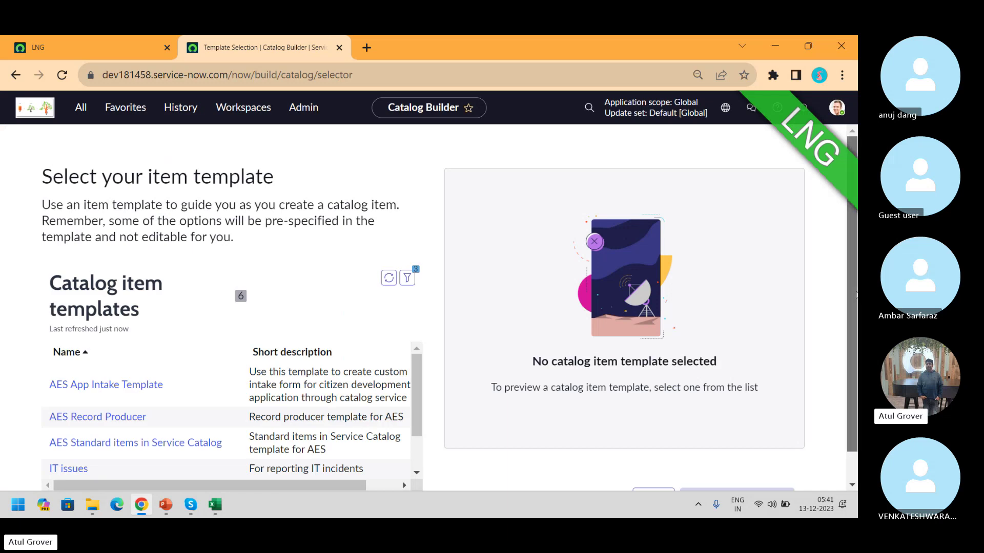
Select the 'Standard items in Service Catalog' template and use it for the new item
scroll(853, 379, "down", 1)
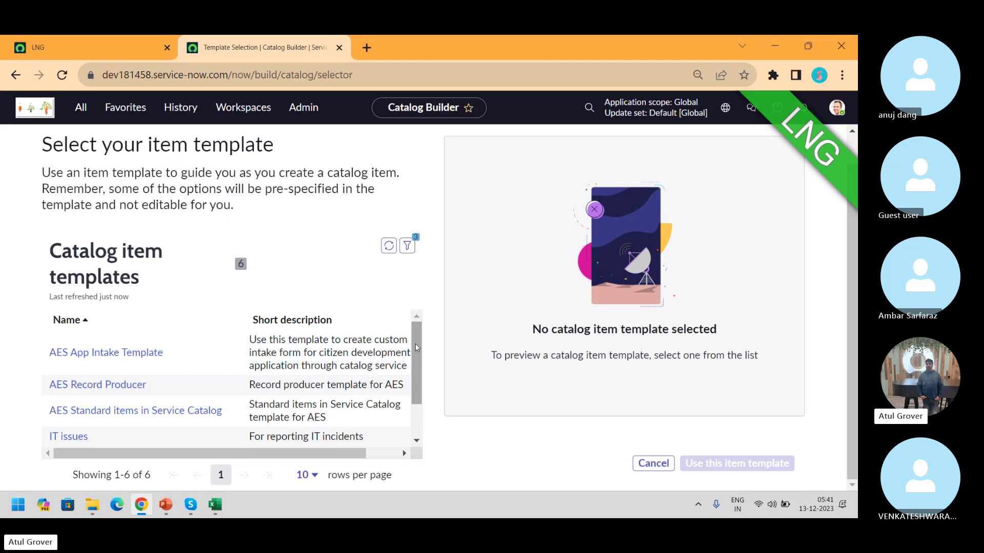
left_click_drag(416, 348, 424, 385)
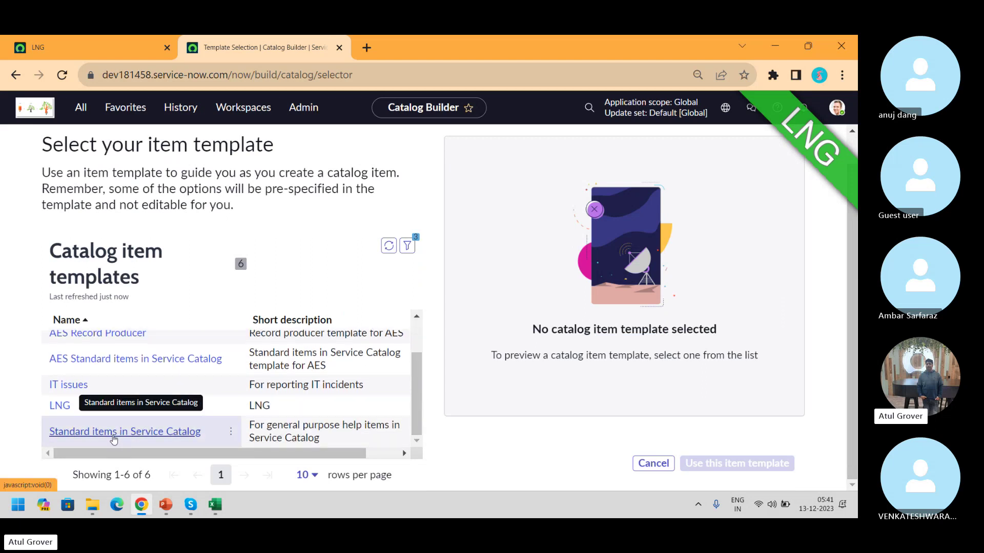
left_click(113, 437)
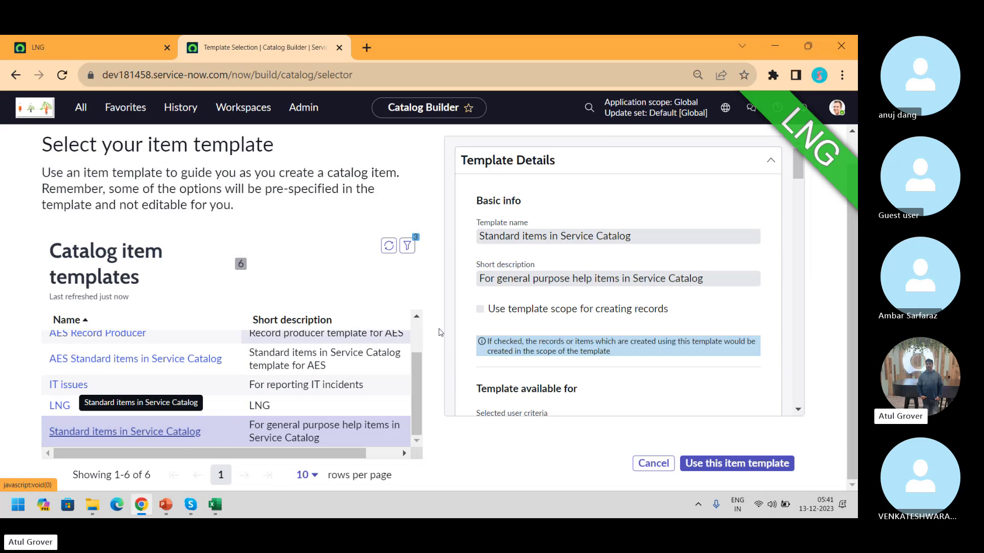
left_click(748, 464)
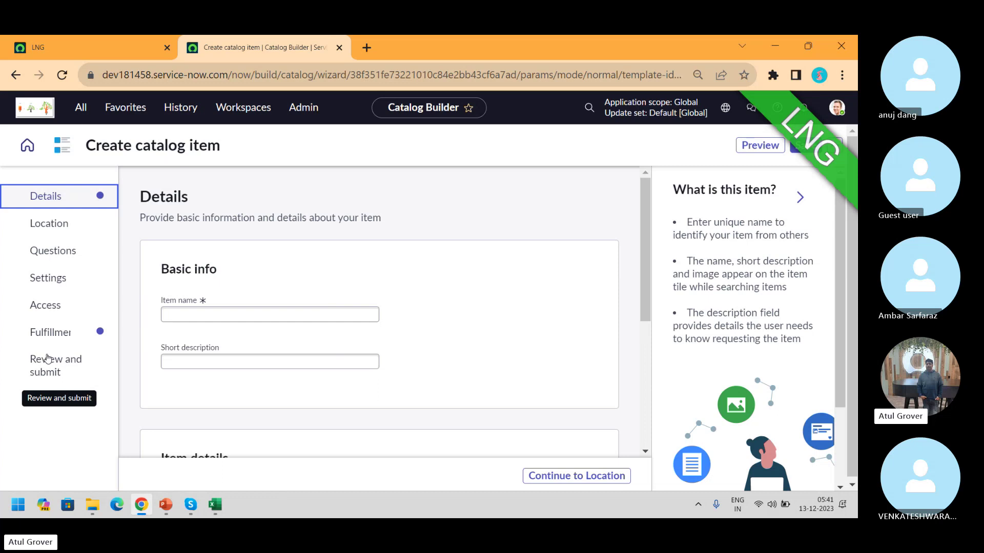
Open the Cisco jabber softphone record via Maintain Items in the first tab, then return to the new-item tab
left_click(97, 47)
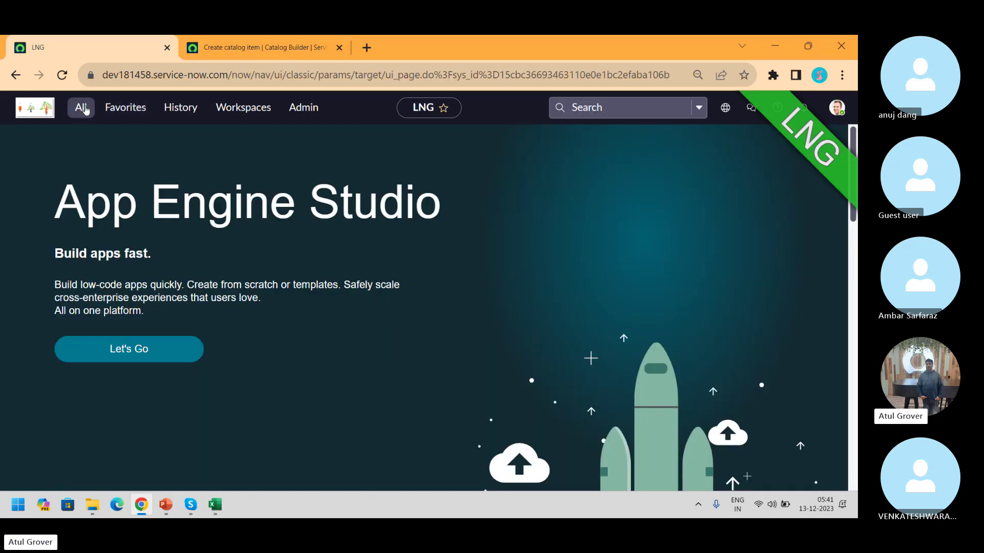
left_click(85, 109)
type("maintai")
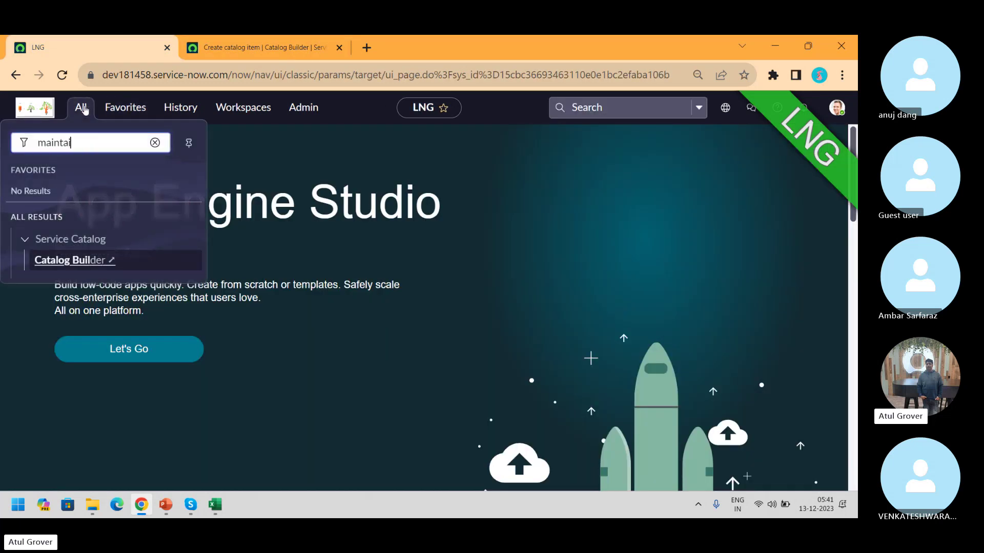
type("n it")
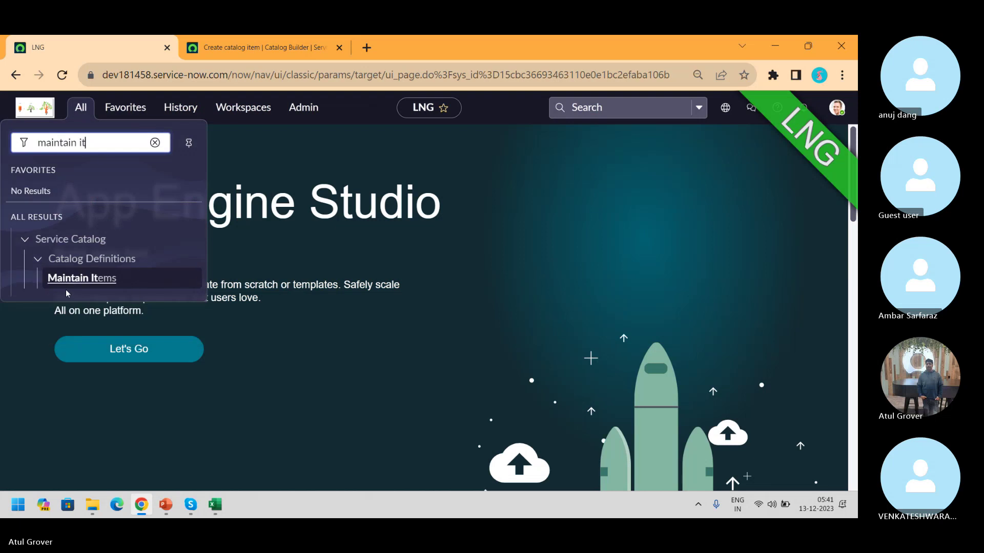
left_click(68, 282)
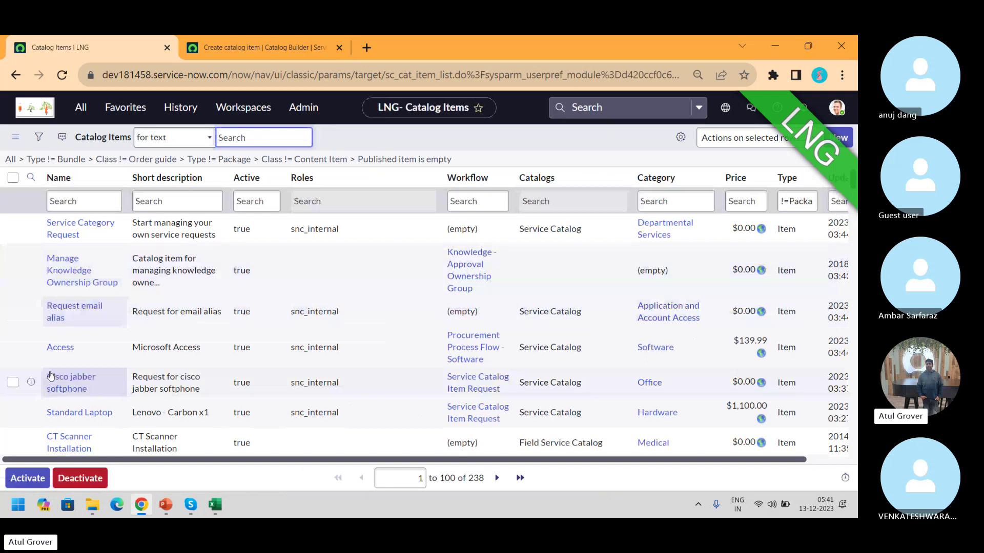
left_click(70, 396)
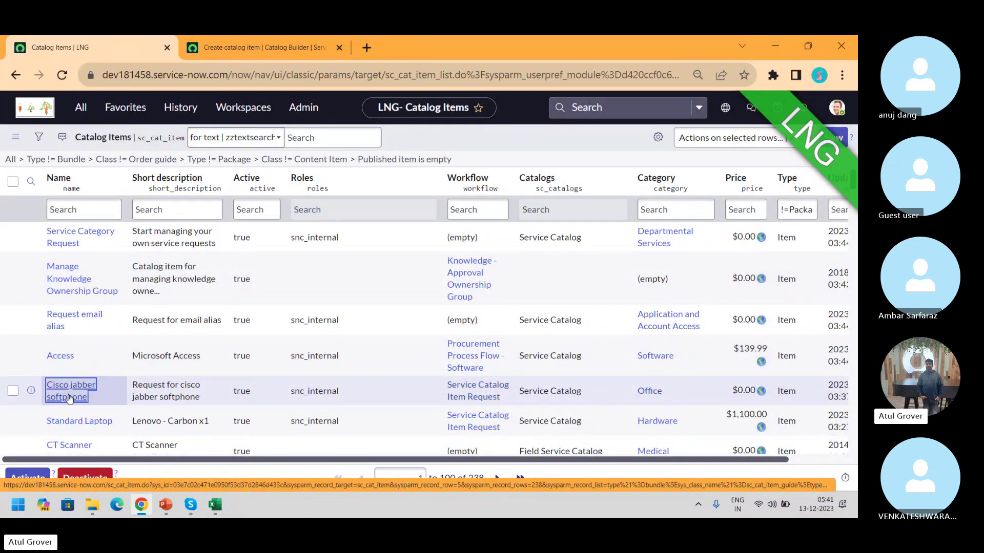
left_click(70, 396)
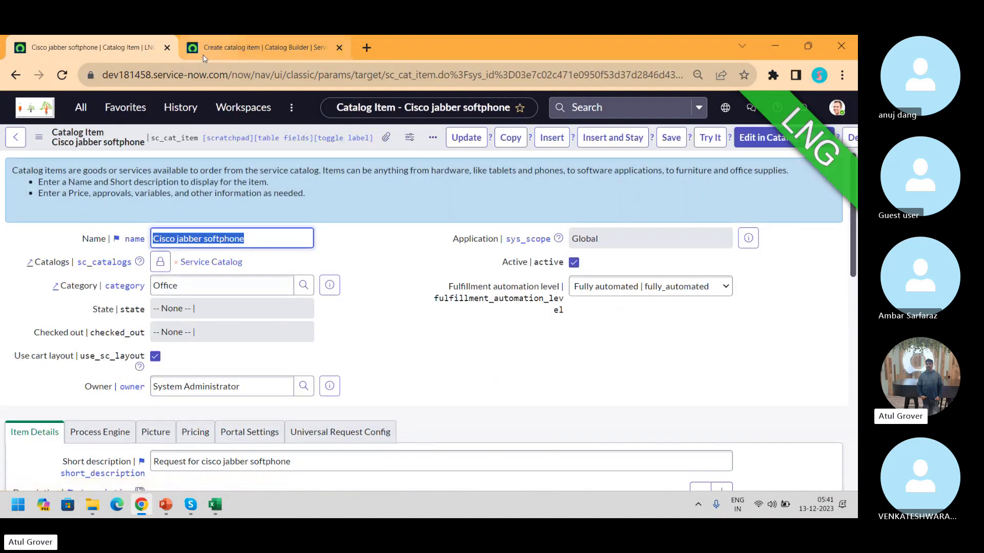
left_click(232, 49)
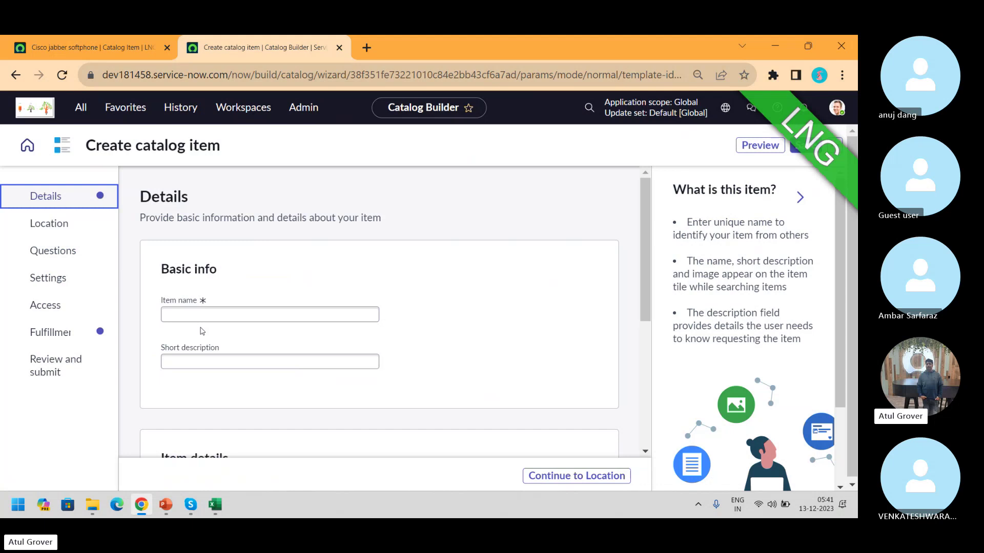
Enter 'LNG ITSM Training' as the item name and copy it
left_click(190, 313)
type("LNG ")
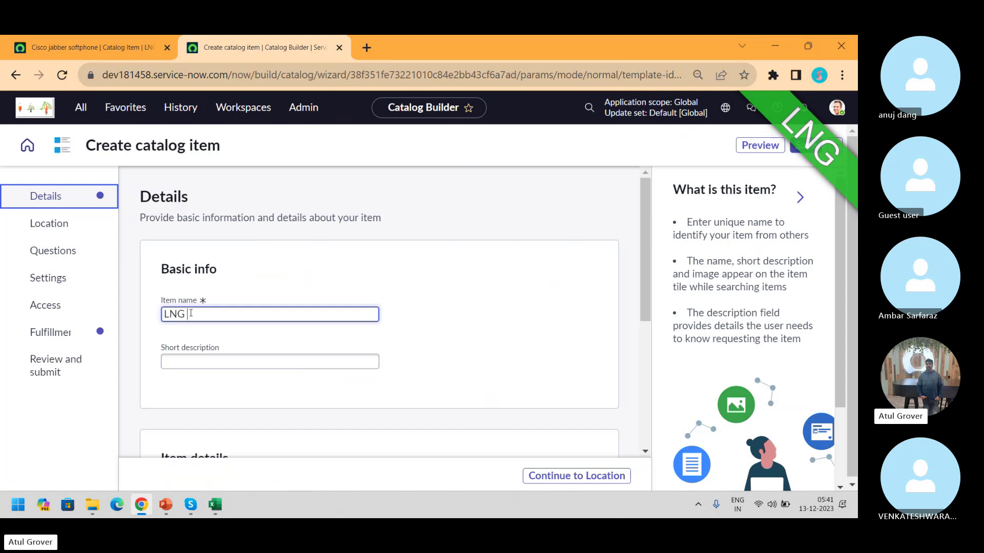
type("ITSM Tran")
type("ning")
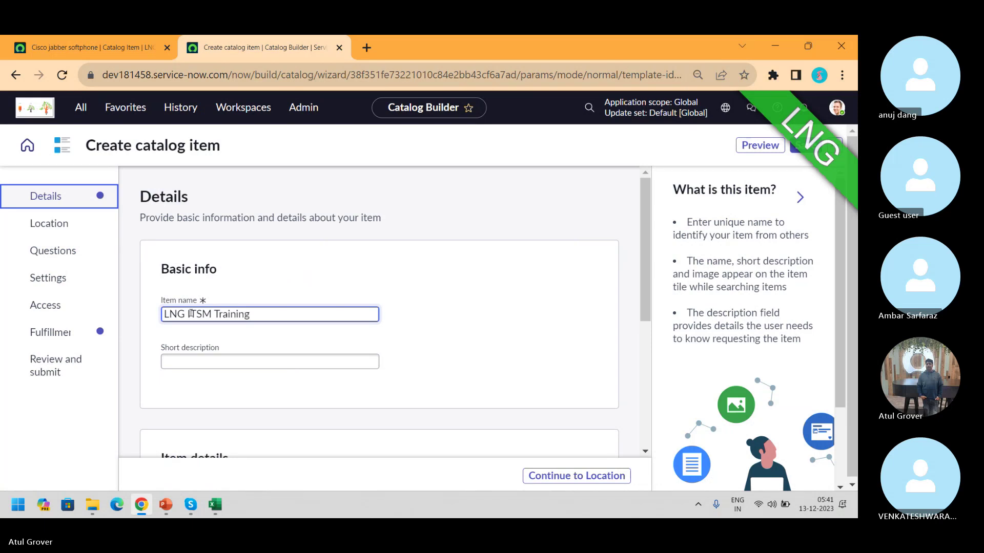
triple_click(278, 316)
key("ctrl+c")
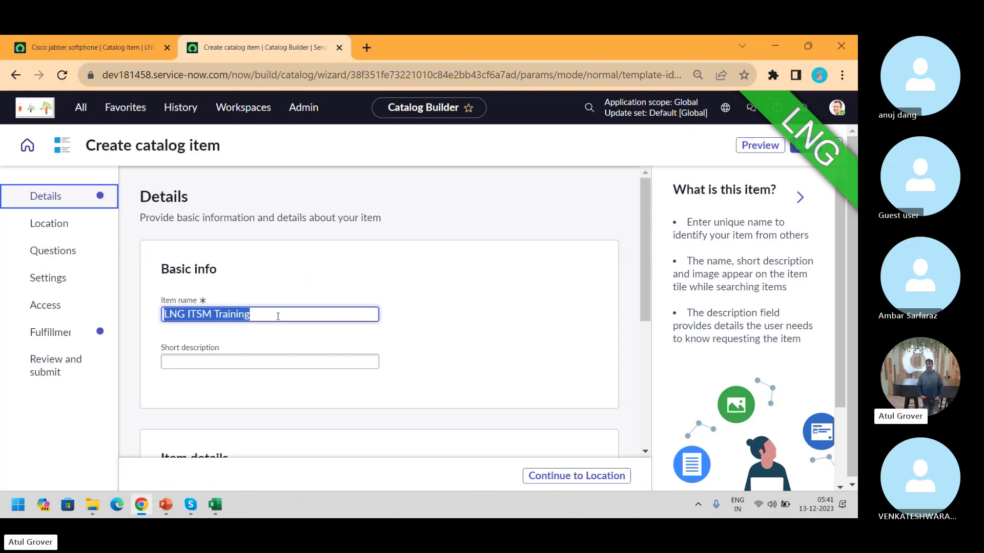
left_click(258, 363)
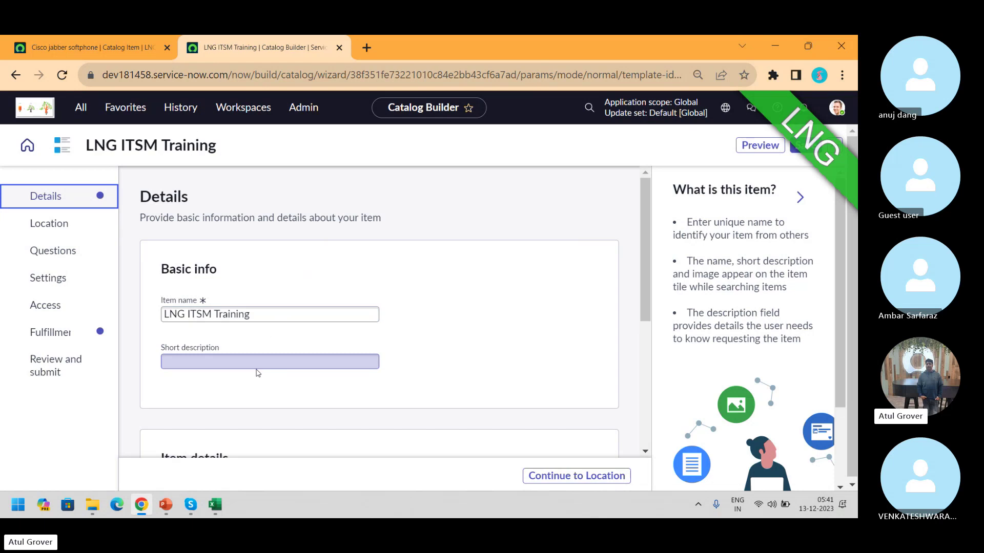
Paste the name into Short description and Description, then go to the Location step
left_click(253, 361)
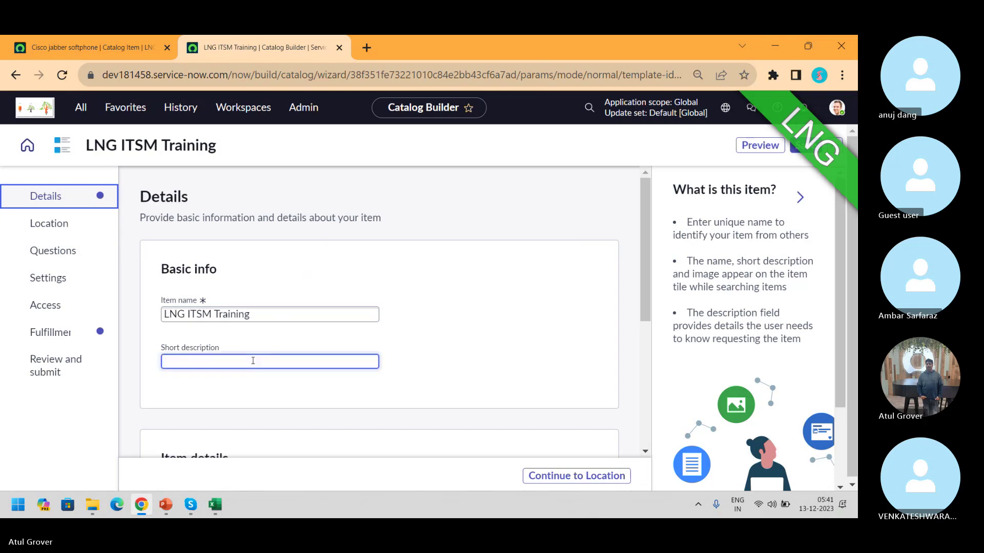
key("ctrl+v")
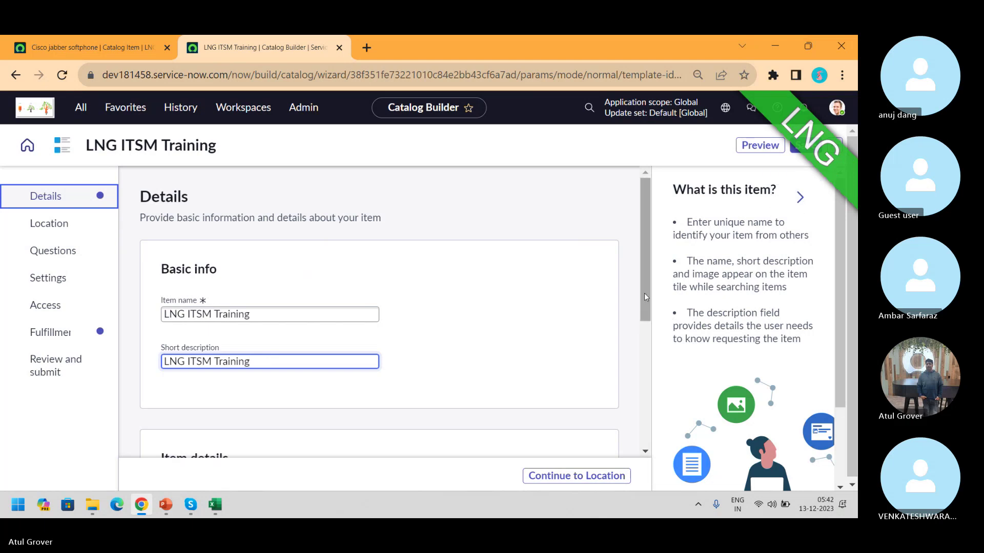
left_click_drag(645, 272, 665, 392)
left_click(297, 346)
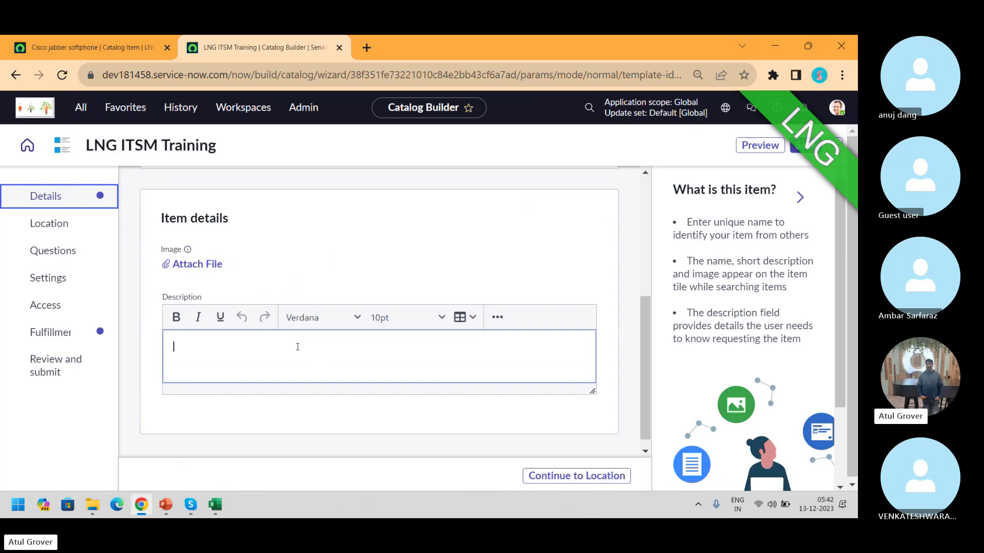
key("ctrl+v")
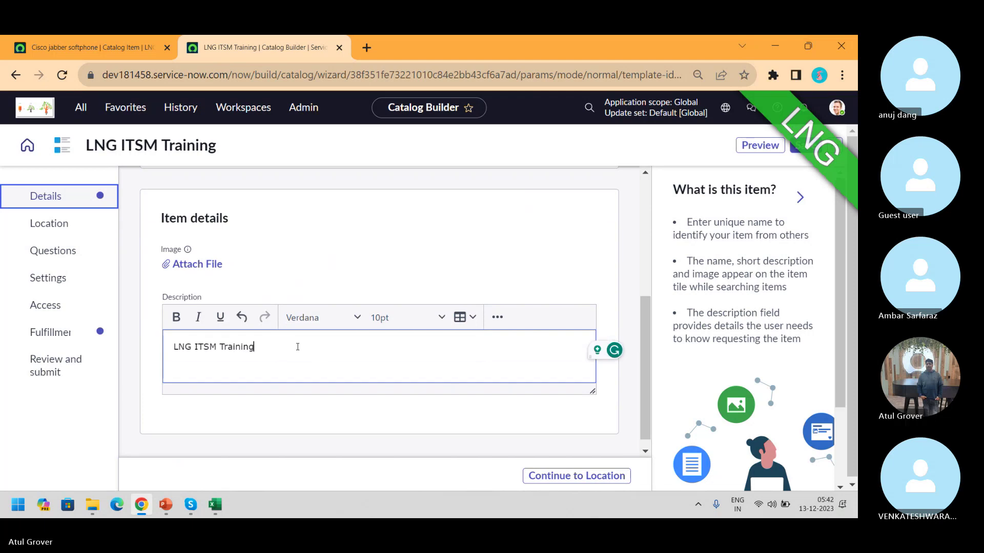
left_click(53, 232)
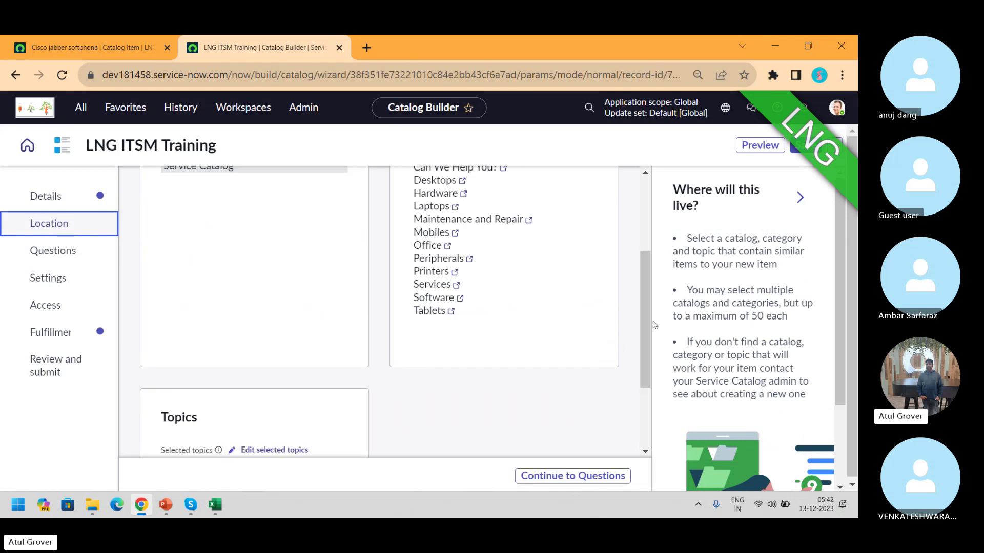
left_click_drag(646, 322, 653, 230)
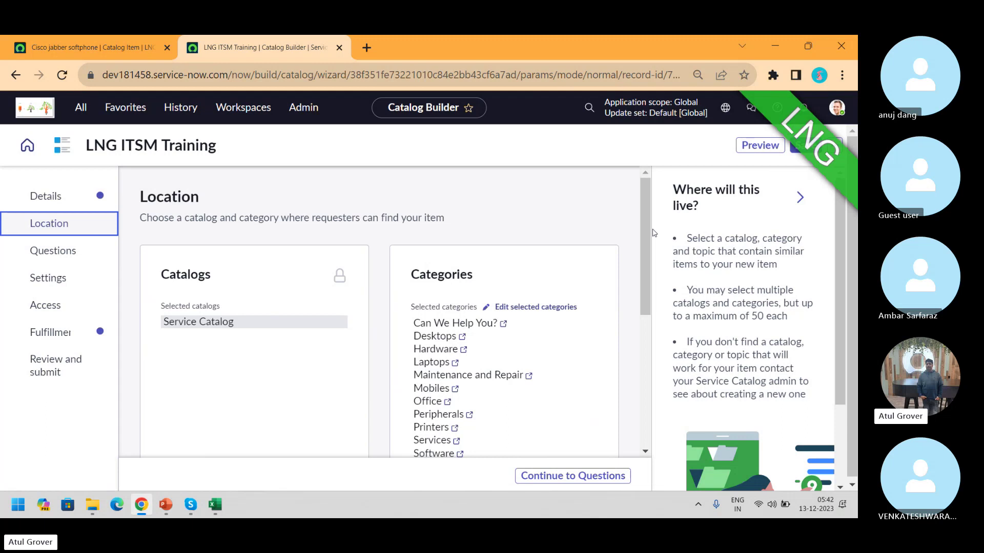
mouse_move(339, 279)
left_click(121, 43)
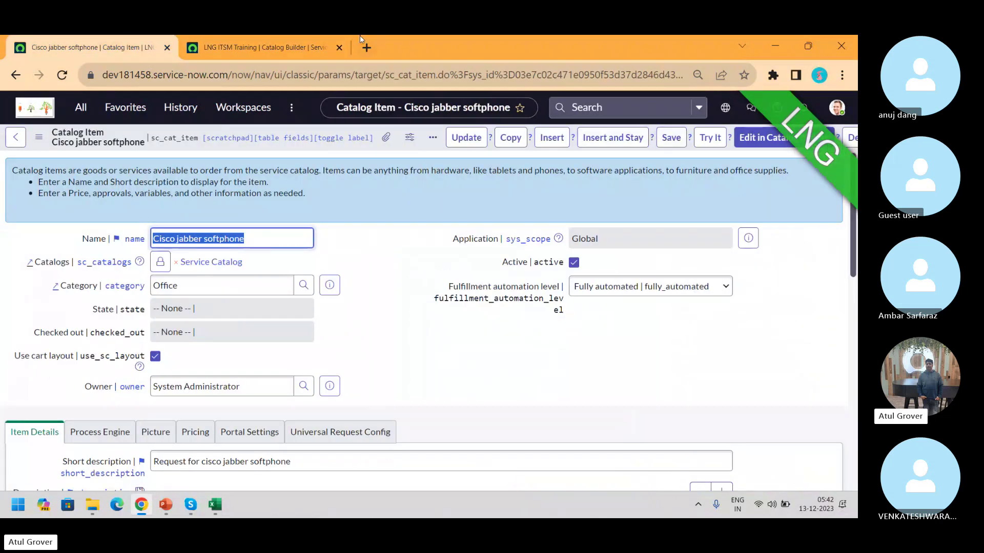
left_click(264, 46)
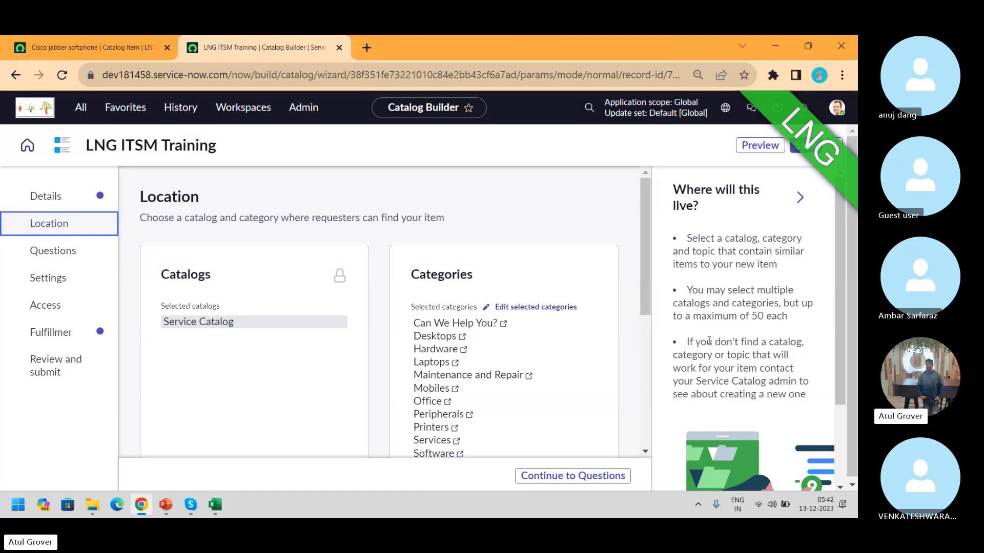
Remove every category except Tablets from the item and save the selection
left_click(549, 307)
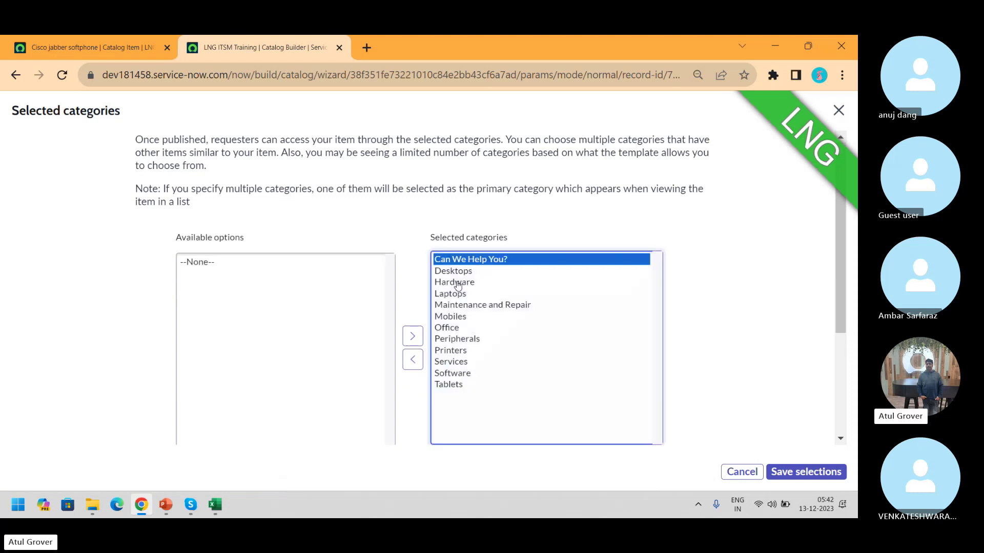
key("shift+Down")
key("shift+Down")
key("shift+Down")
key("shift+Down")
key("shift+Down")
key("shift+Down")
key("shift+Down")
key("shift+Down")
key("shift+Down")
key("shift+Down")
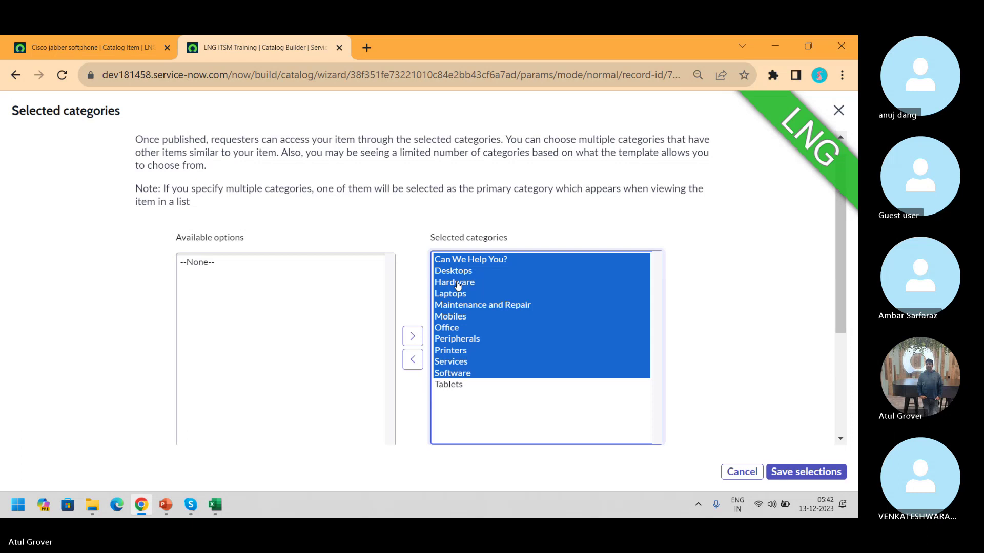
left_click(412, 359)
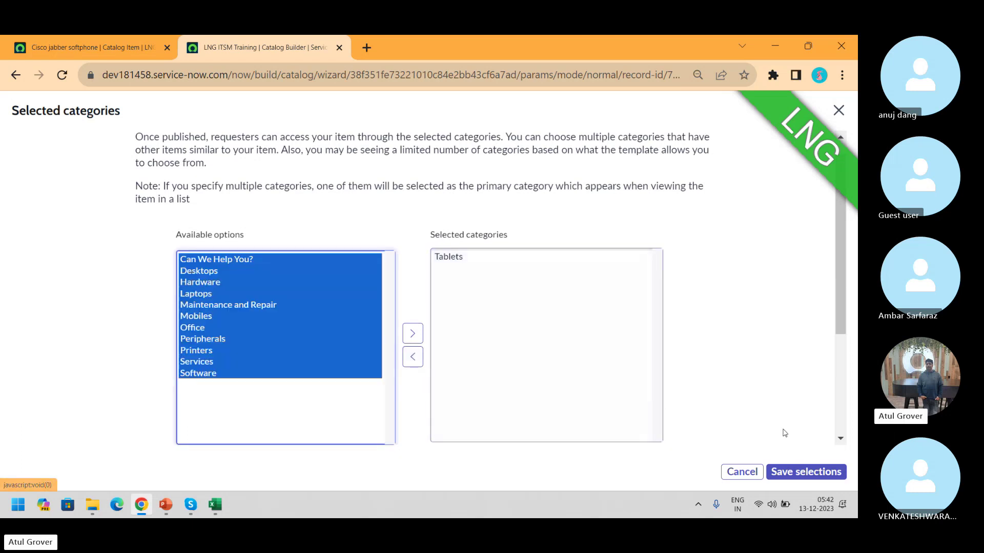
left_click(813, 471)
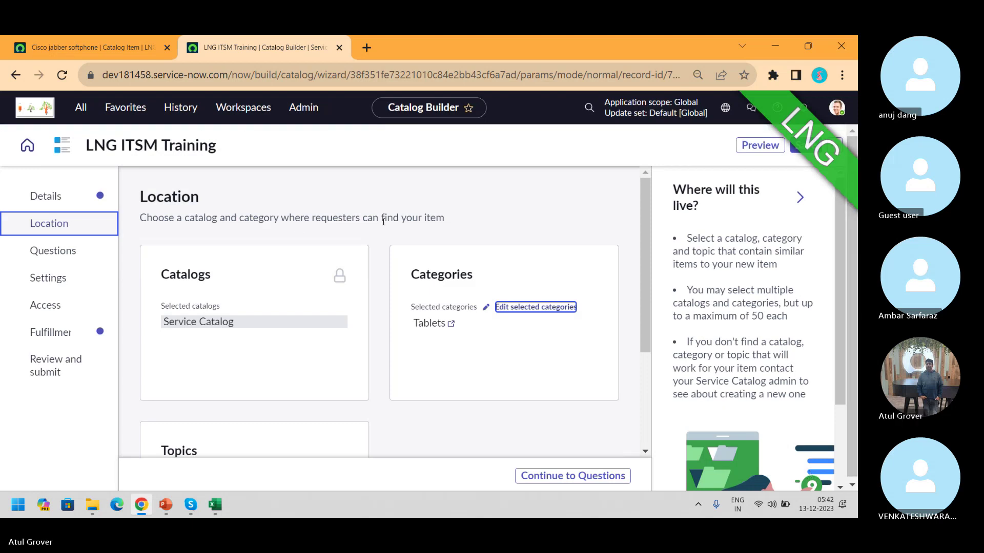
left_click(44, 247)
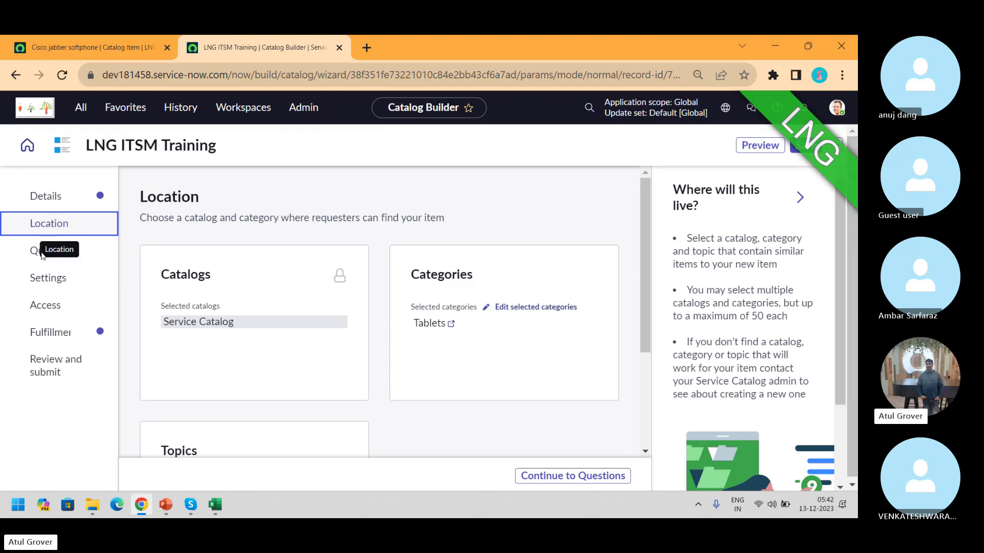
On the Questions step, start inserting an existing question set
left_click(78, 258)
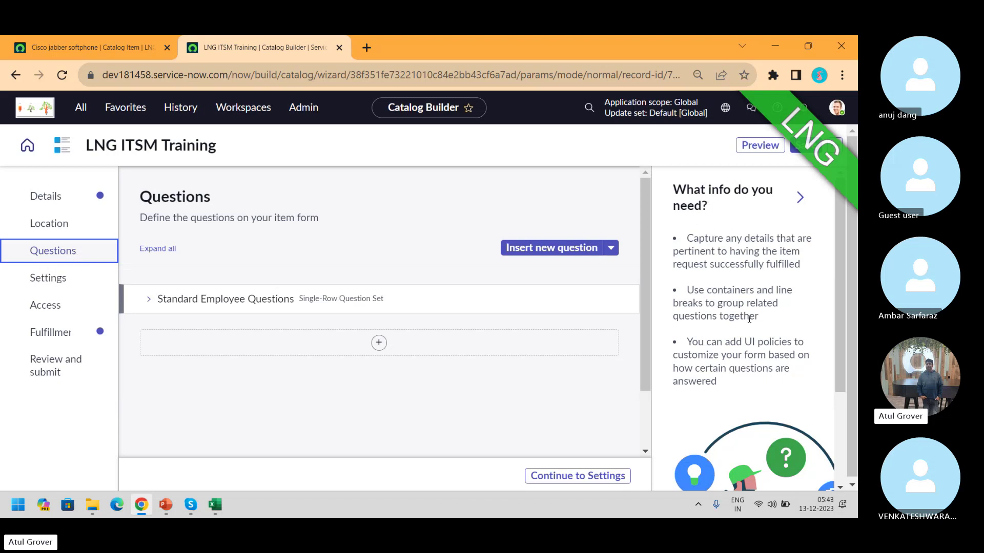
left_click(609, 251)
left_click(611, 251)
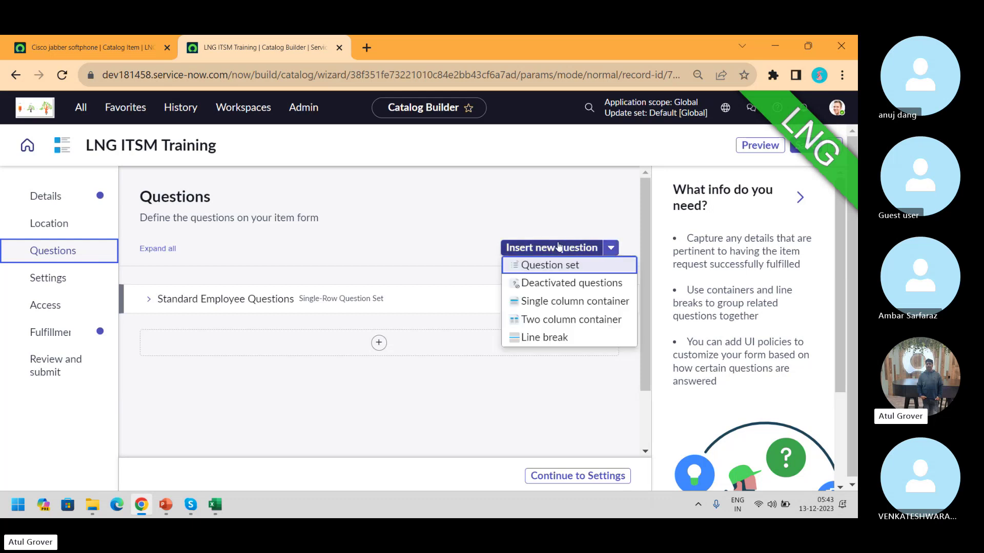
left_click(554, 271)
Choose the it_to_it question set, submit it, and bring up the insert-component choices
left_click(507, 292)
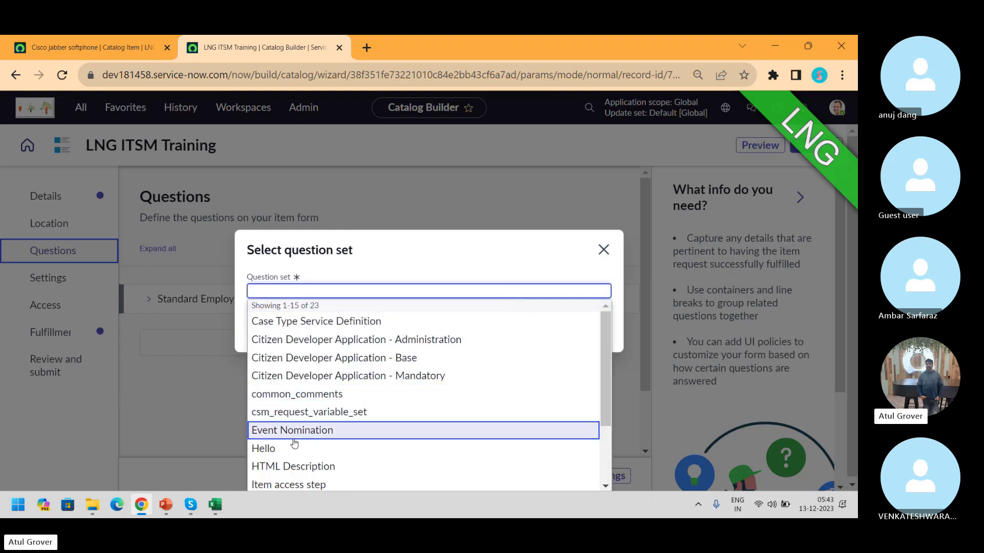
type("i")
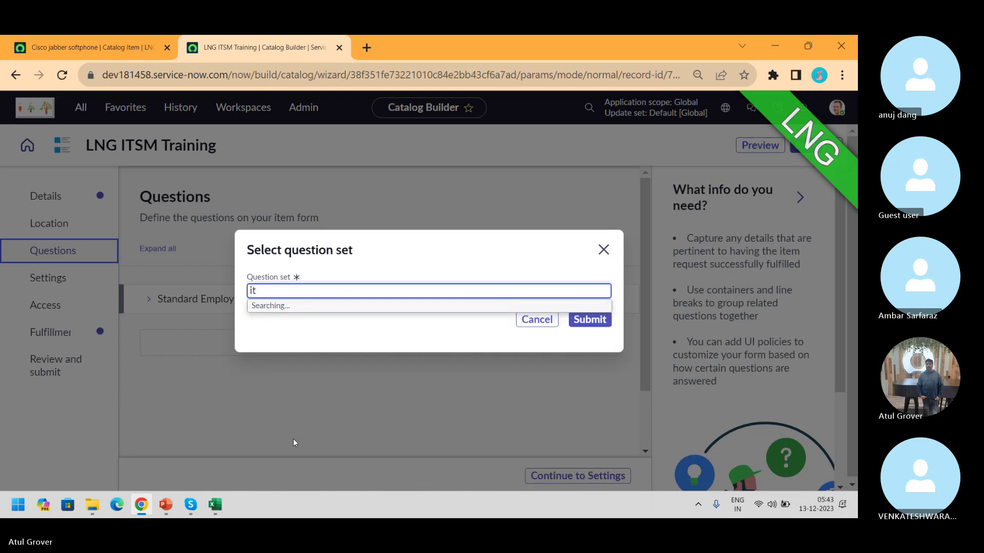
type("t")
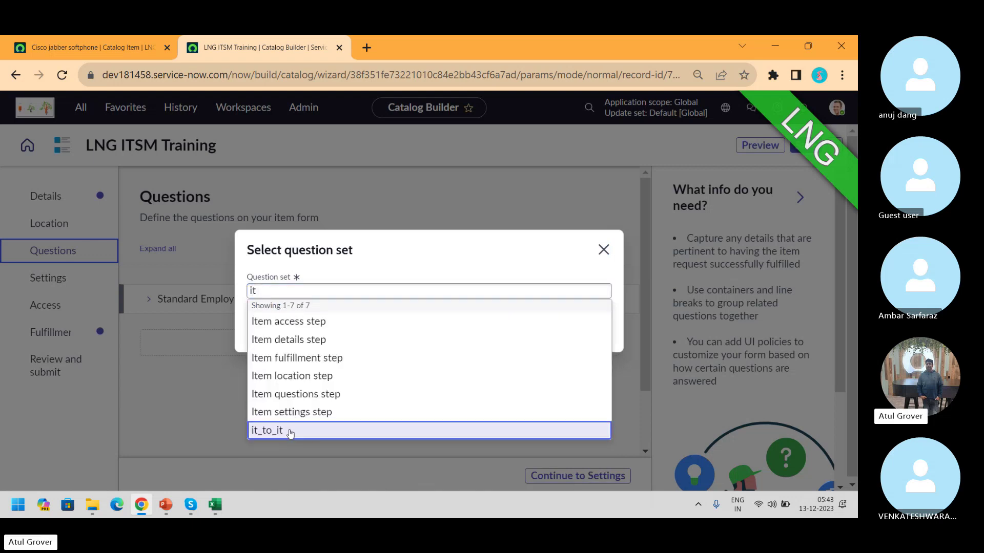
left_click(277, 430)
left_click(594, 320)
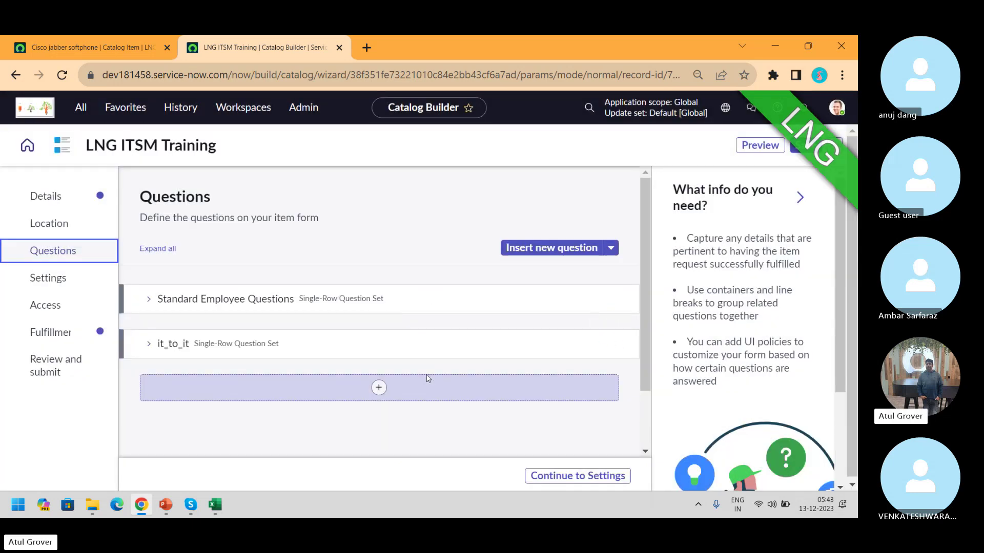
left_click(380, 388)
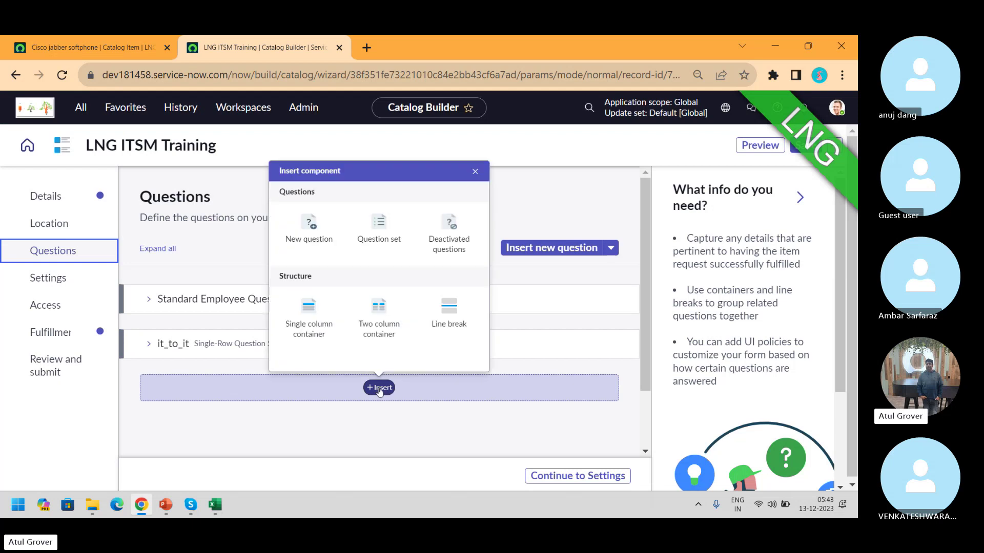
Create a new Choice question with the Record reference subtype
left_click(329, 238)
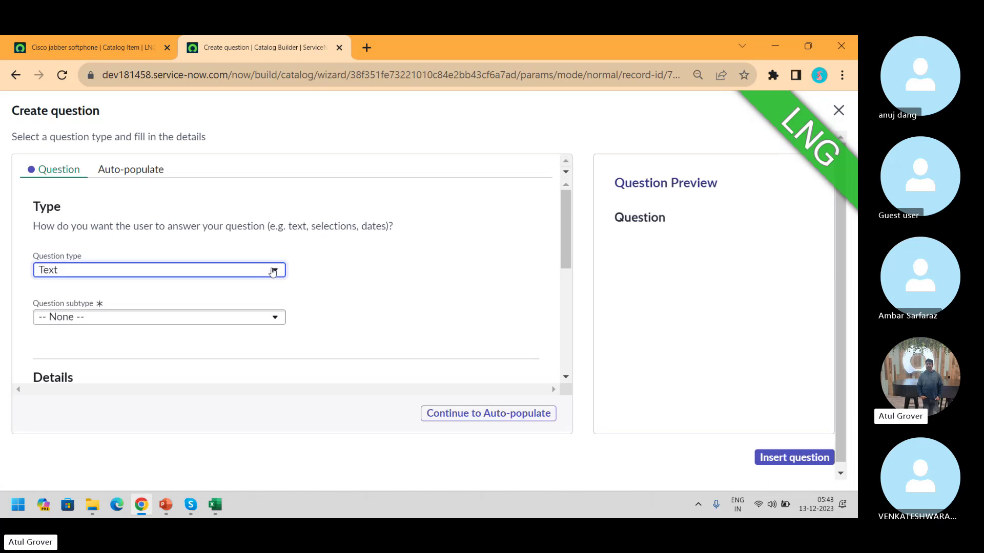
left_click(275, 269)
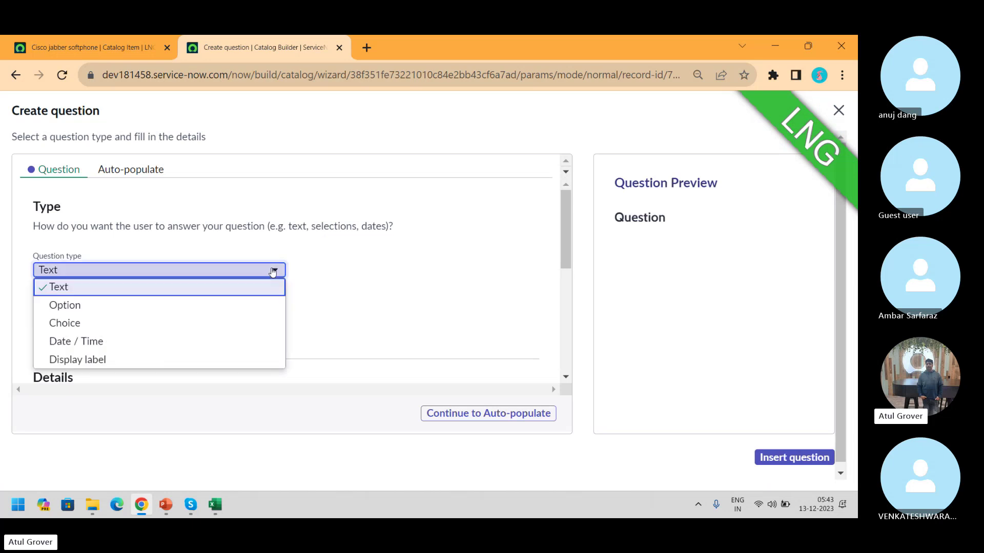
left_click(170, 326)
left_click(171, 327)
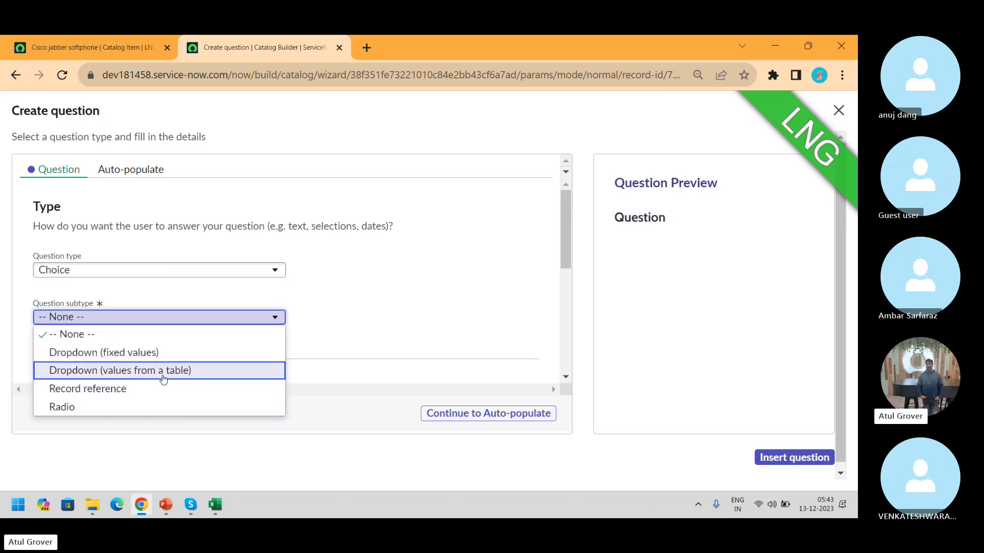
left_click(145, 389)
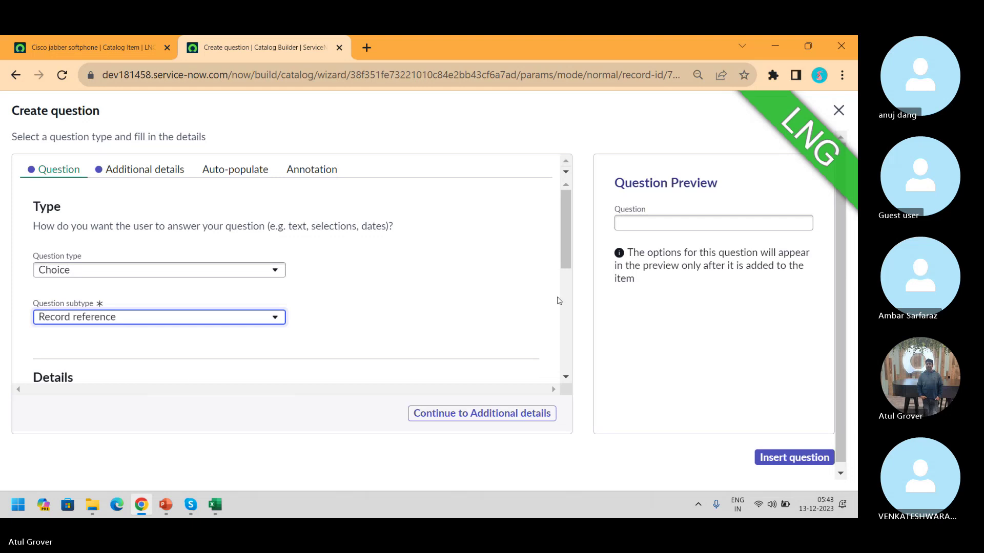
Label the question 'Name'
scroll(558, 302, "down", 3)
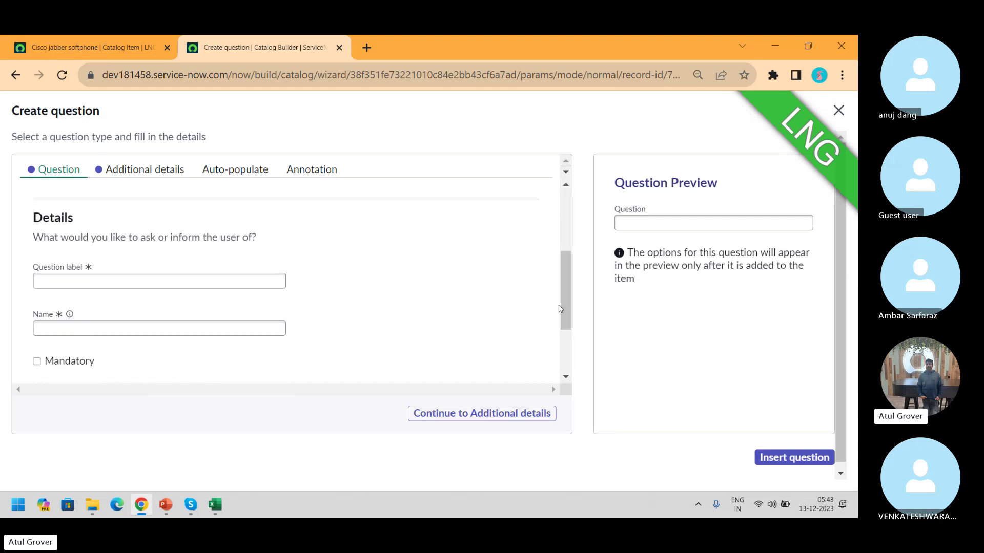
left_click(190, 286)
type("Nmae")
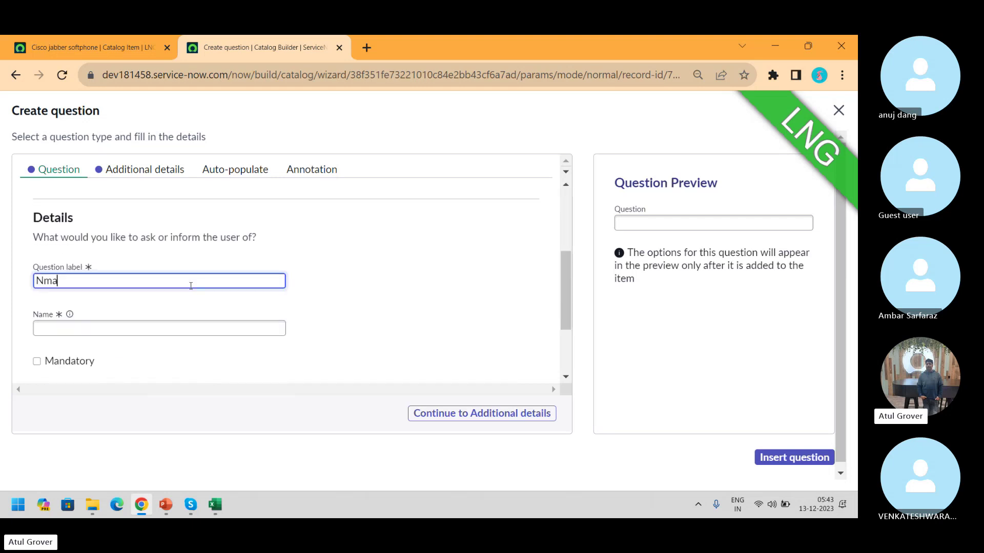
key("BackSpace")
key("BackSpace")
type("ame")
key("Tab")
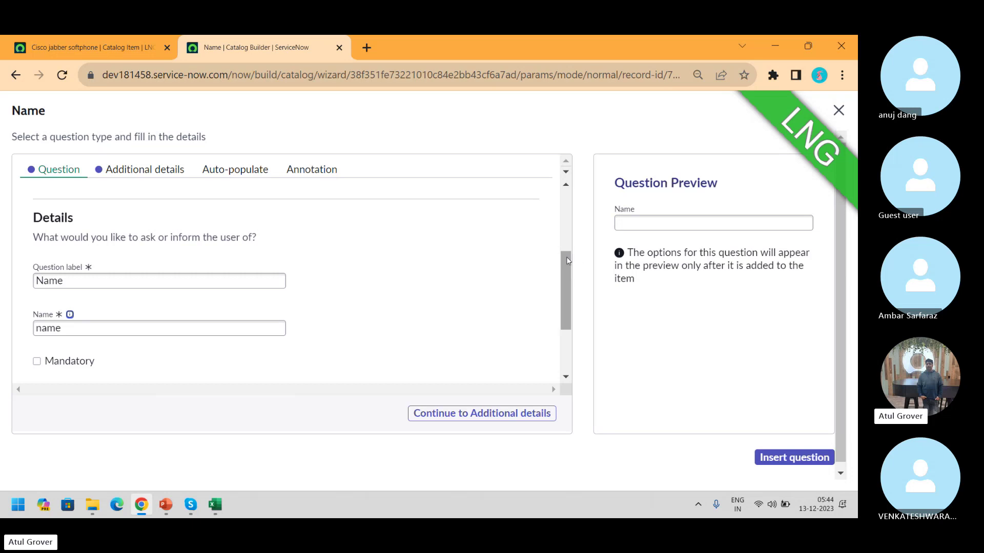
Set Group as the question's source table and insert the question
left_click_drag(567, 257, 564, 205)
left_click(148, 169)
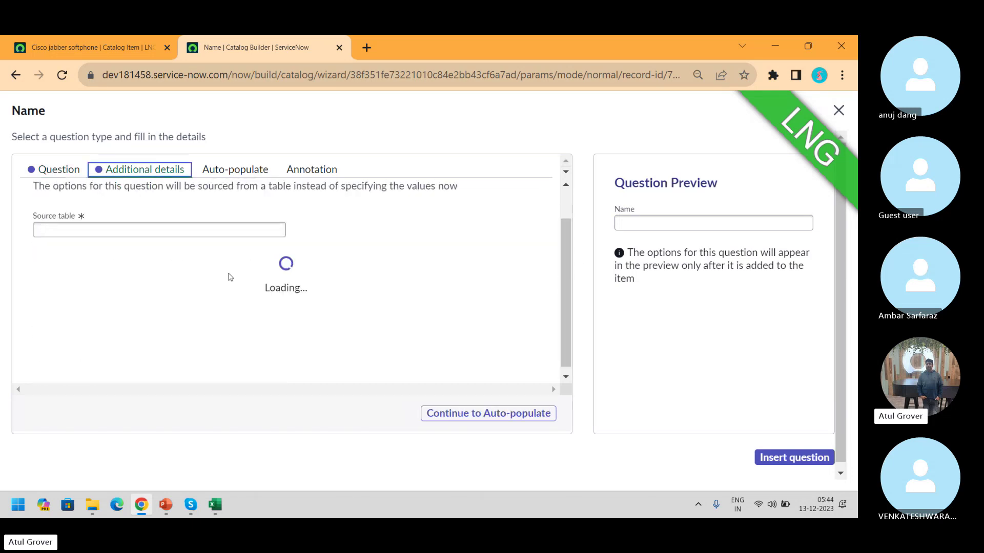
left_click(150, 230)
type("su")
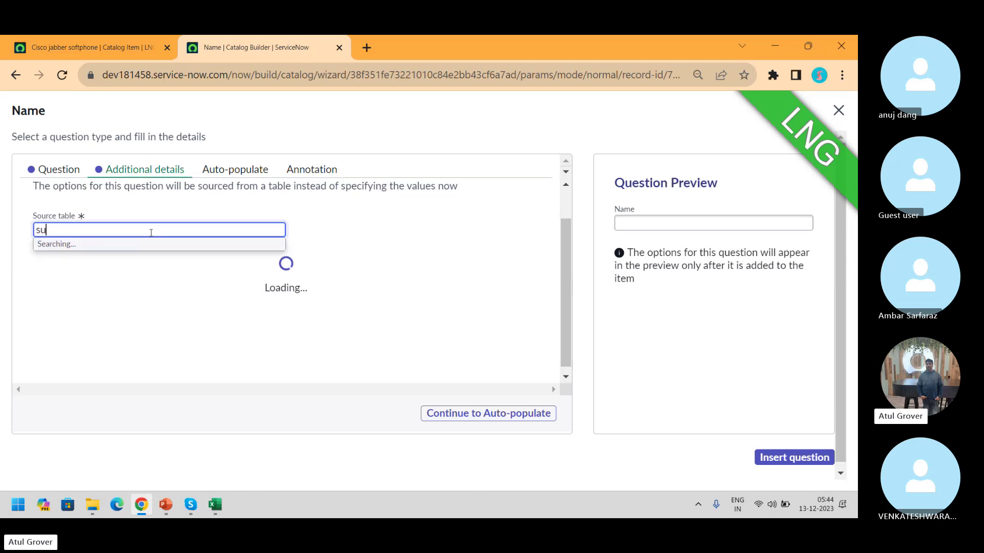
key("BackSpace")
type("ys")
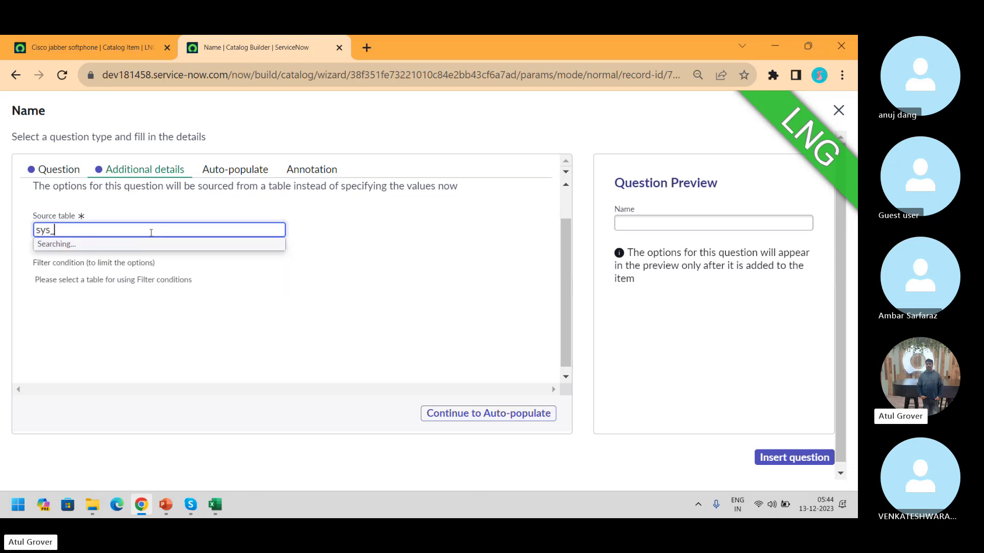
type("_user")
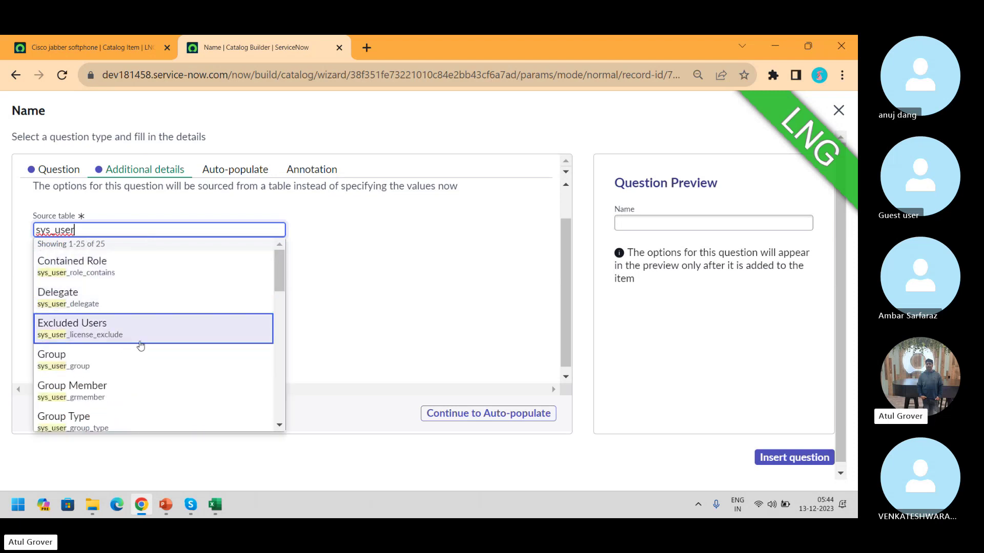
left_click(91, 365)
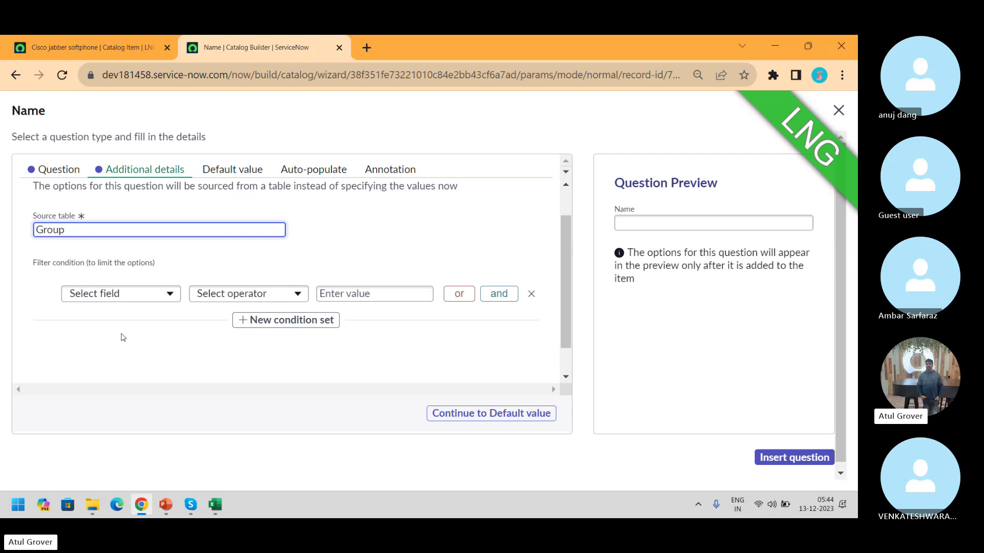
left_click(229, 174)
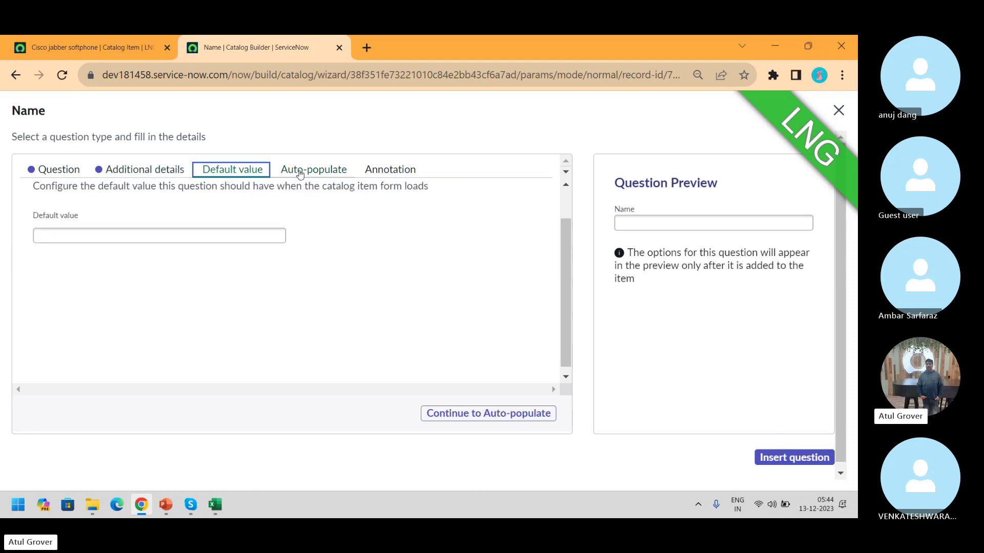
left_click(784, 459)
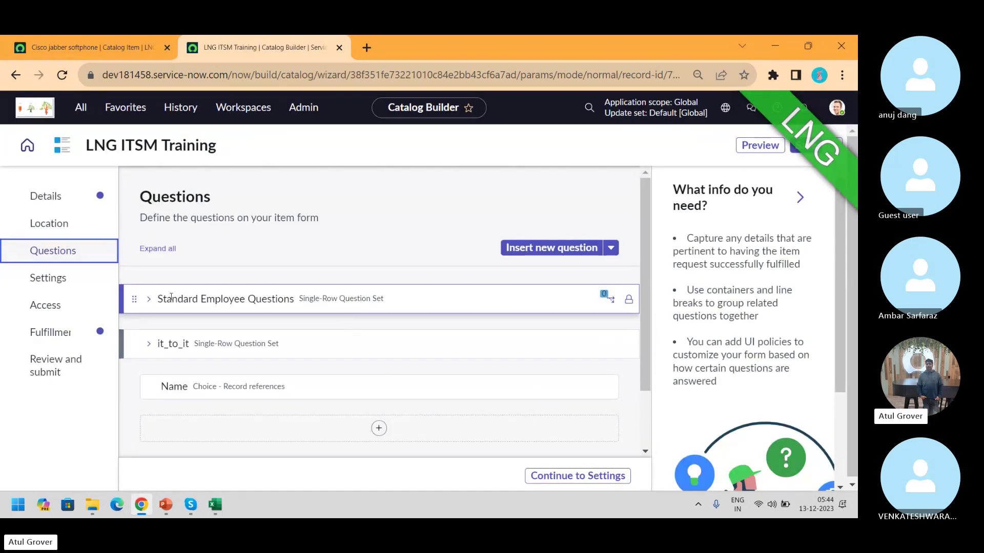
Move past LNG ITSM Training's portal settings to its Access step, which has no user criteria yet
left_click(64, 285)
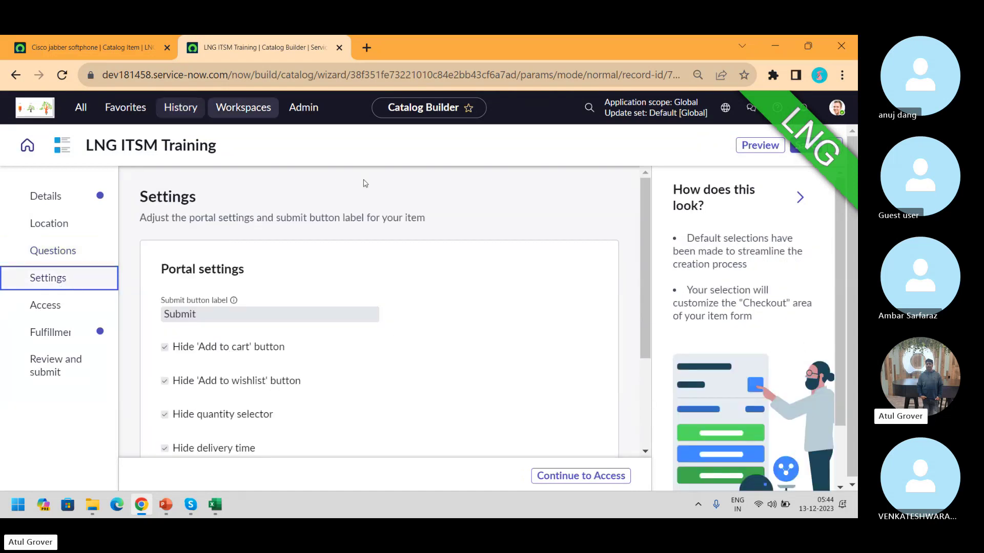
left_click_drag(644, 208, 641, 277)
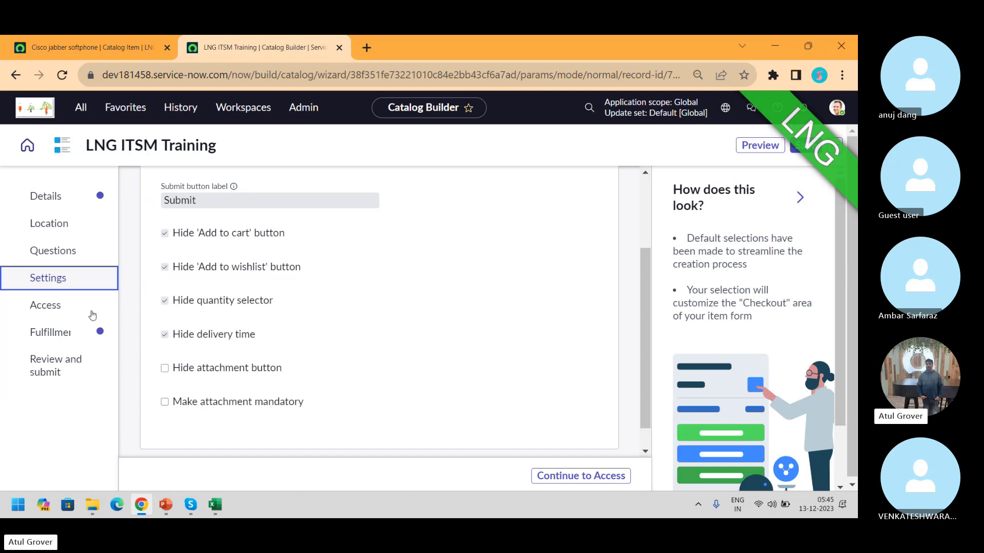
left_click(65, 311)
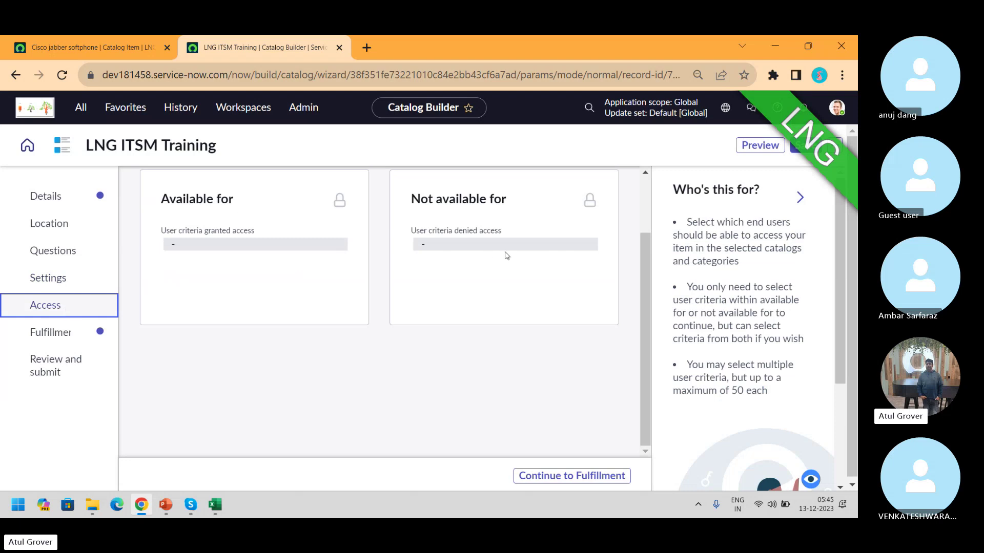
Check the LNG ITSM Training Fulfillment step, then return to the Cisco jabber softphone item record
mouse_move(340, 196)
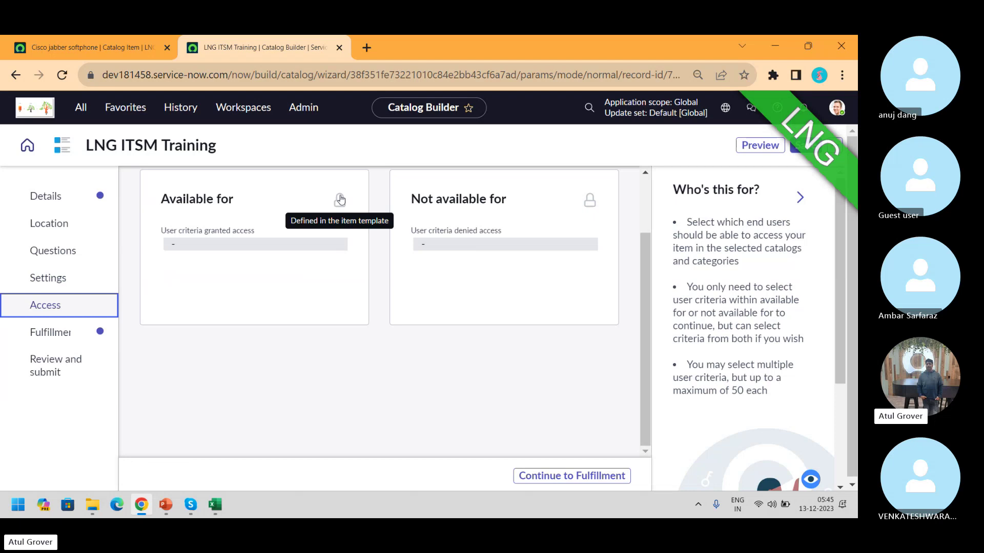
left_click(36, 343)
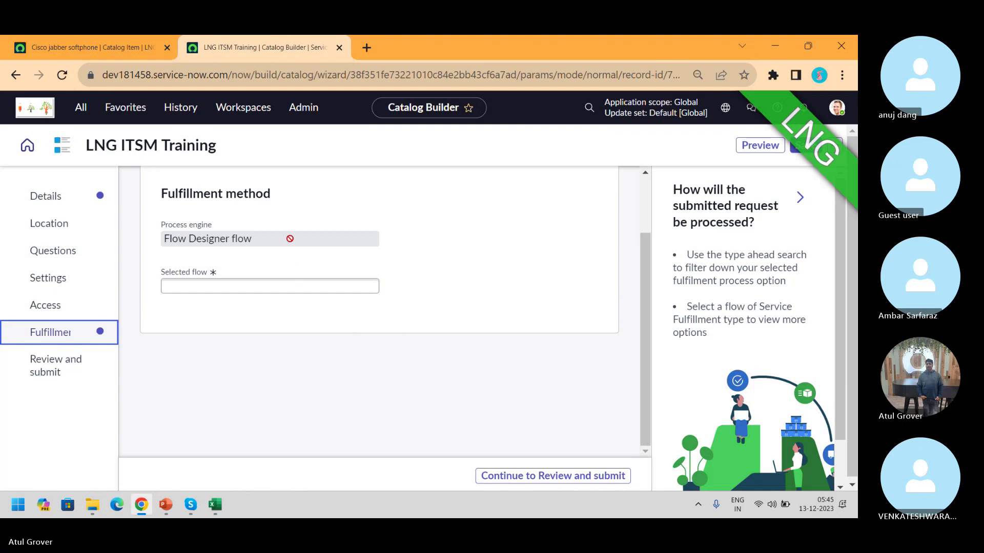
left_click(79, 56)
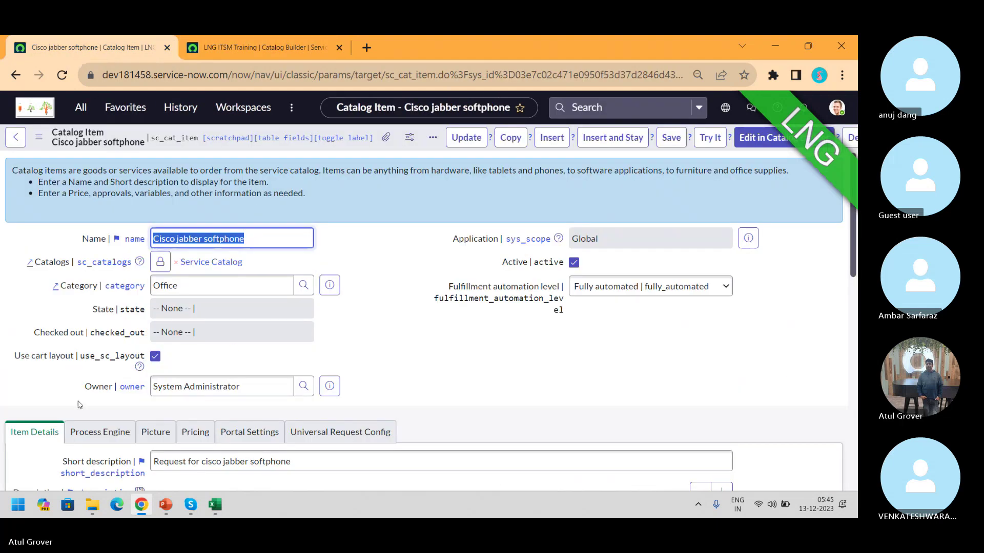
Review the Cisco jabber softphone item's Process Engine workflow, then return to LNG ITSM Training's Fulfillment step
left_click(100, 432)
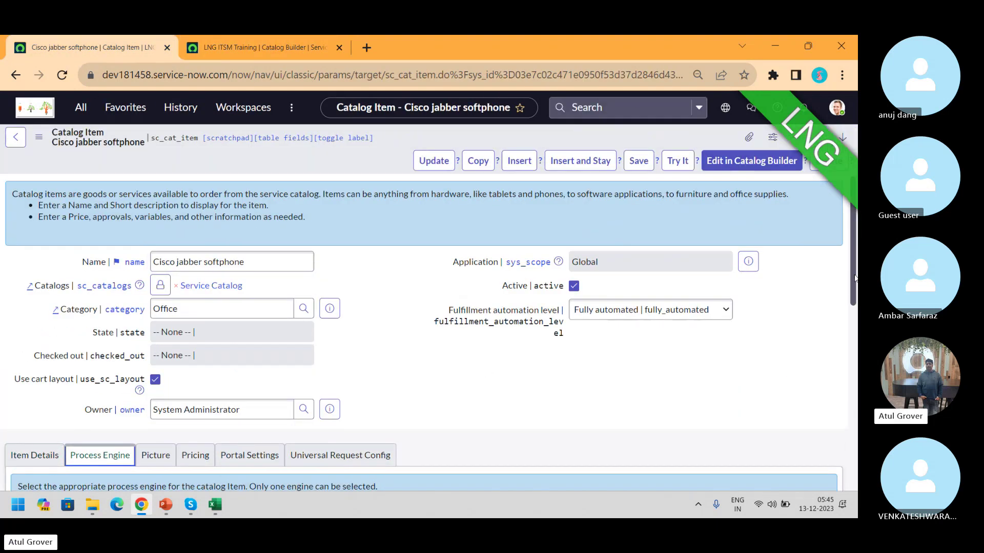
scroll(164, 315, "down", 5)
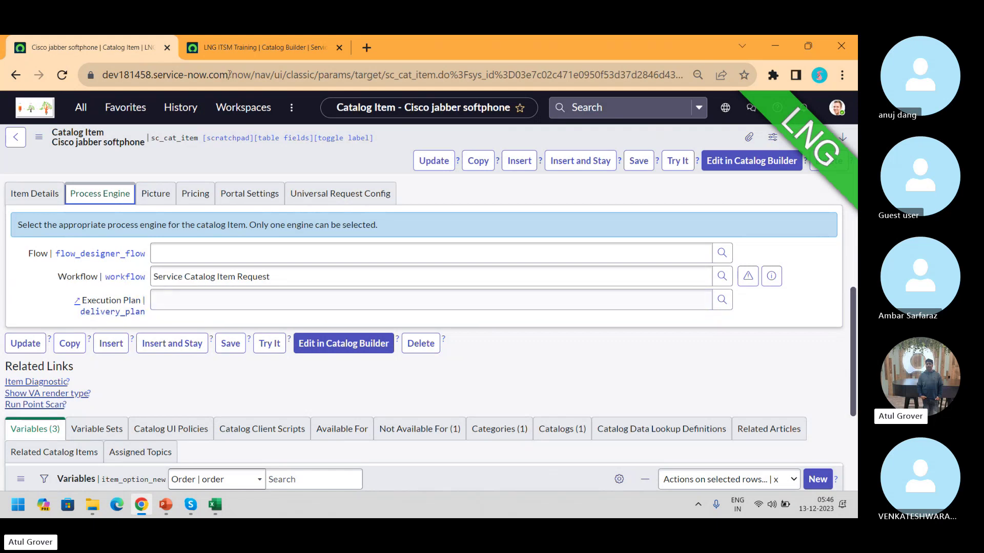
left_click(255, 52)
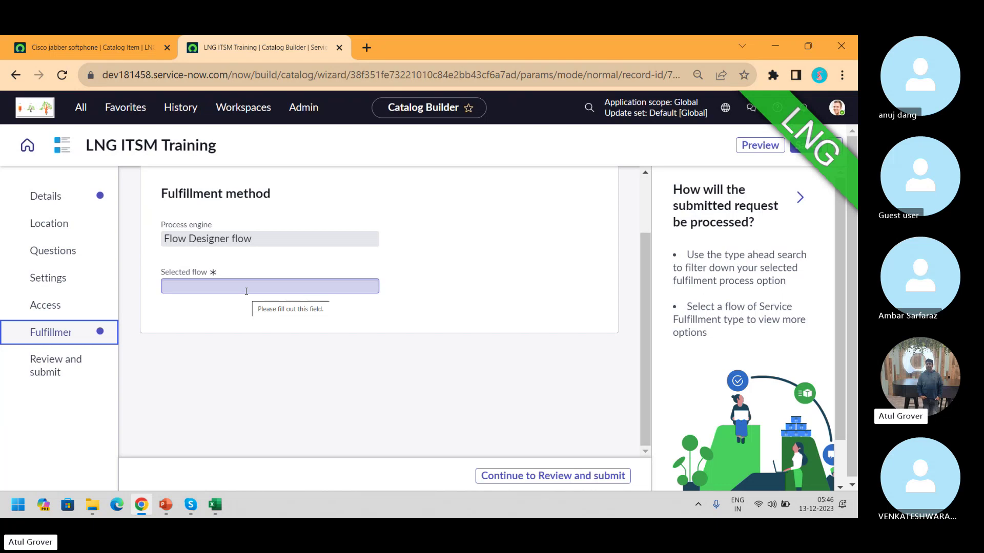
Select the Application Intake Request V2 flow, then review and submit LNG ITSM Training for publishing
left_click(246, 291)
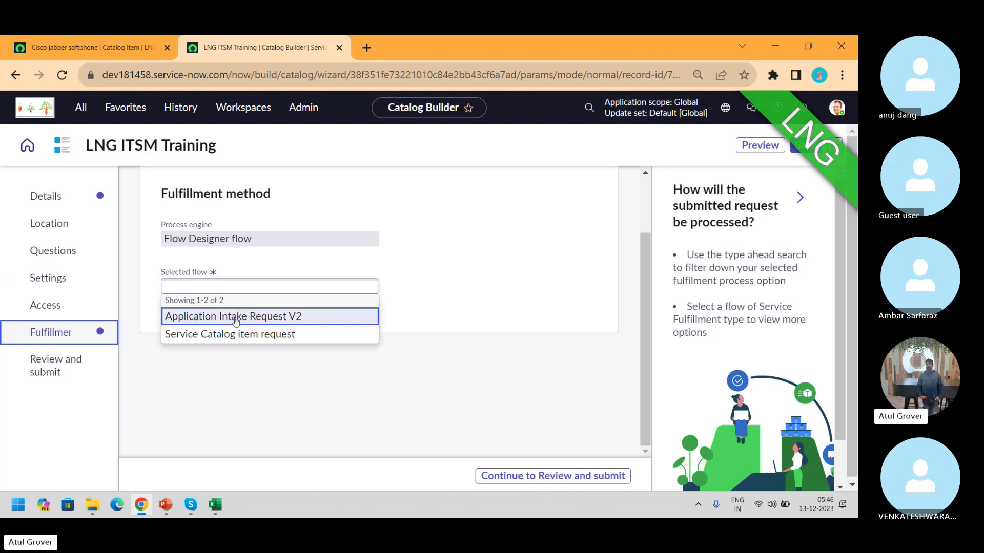
left_click(235, 316)
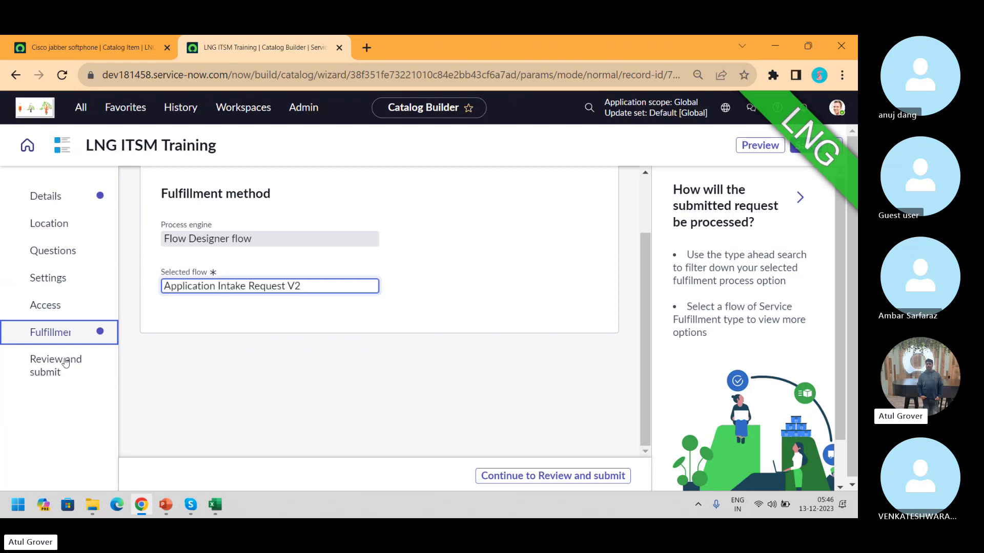
left_click(62, 363)
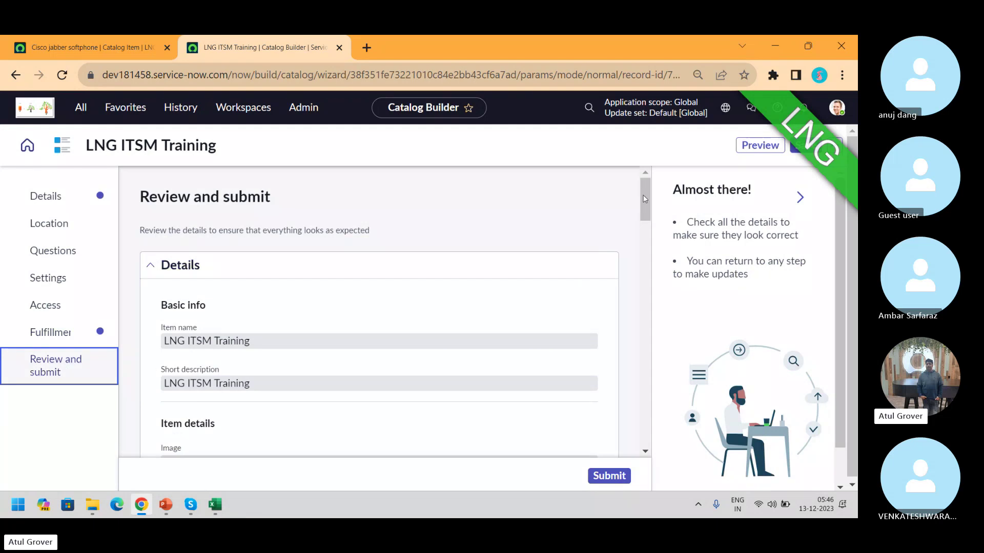
left_click_drag(645, 186, 638, 385)
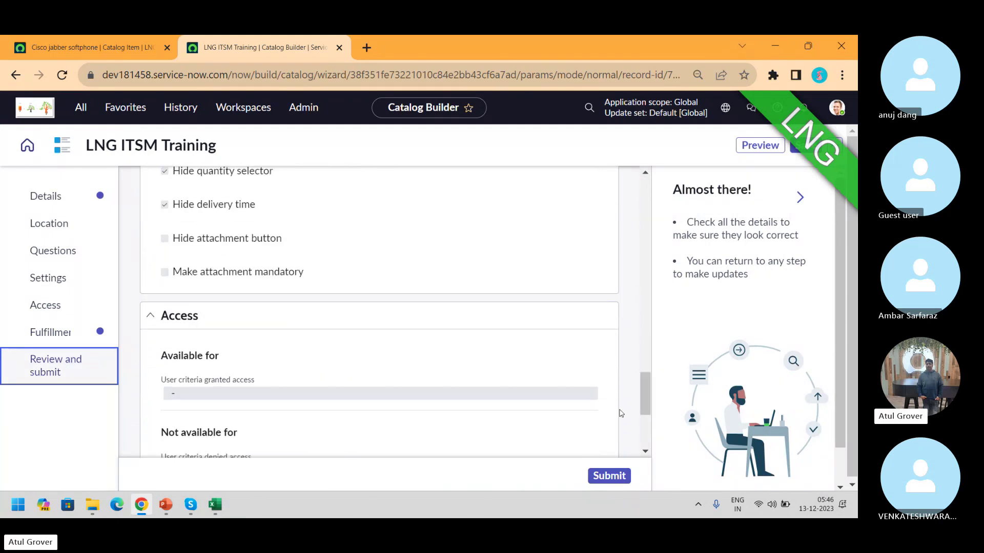
left_click(602, 476)
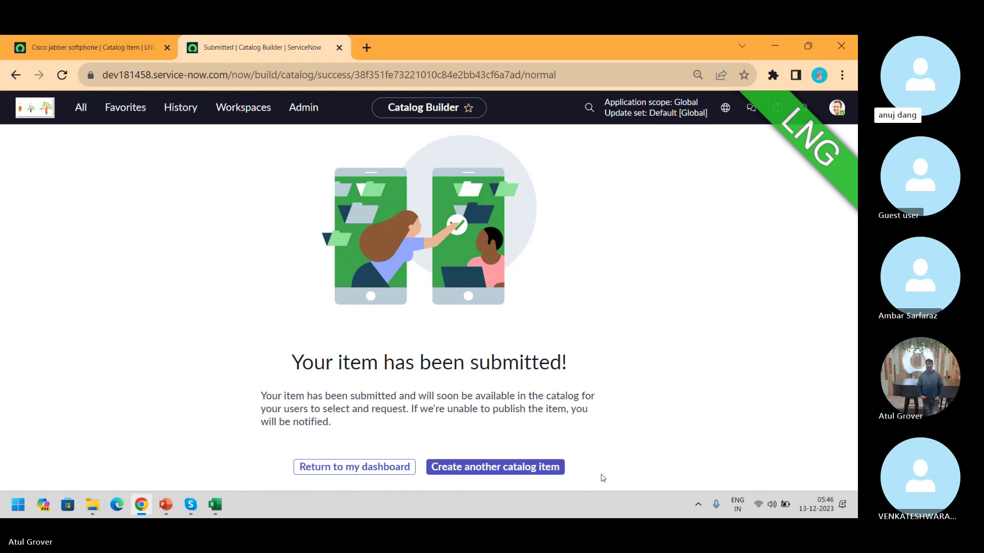
Load the Service Portal at dev181458.service-now.com/sp in a new browser tab
key("XF86AudioRaiseVolume")
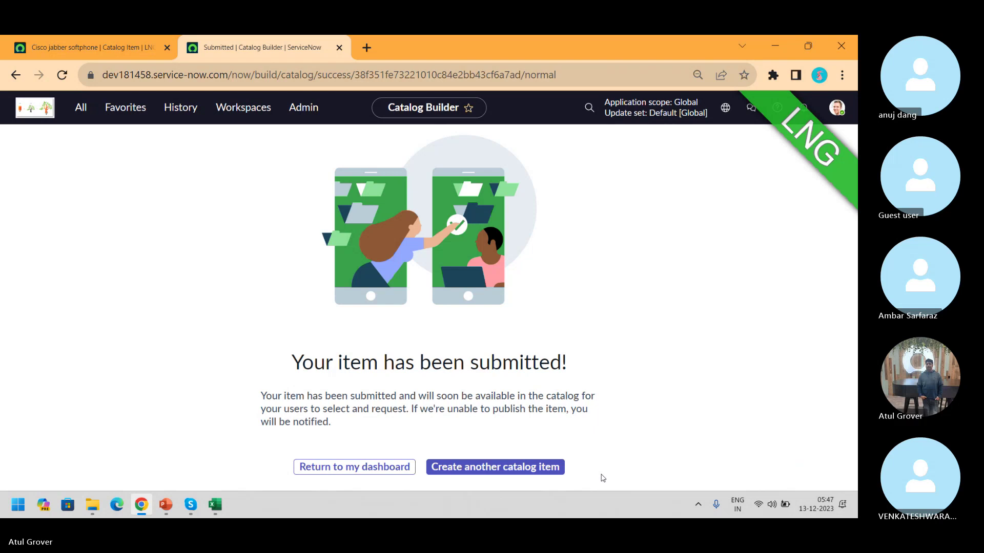
left_click(366, 47)
type("dev181458.service-now.com/")
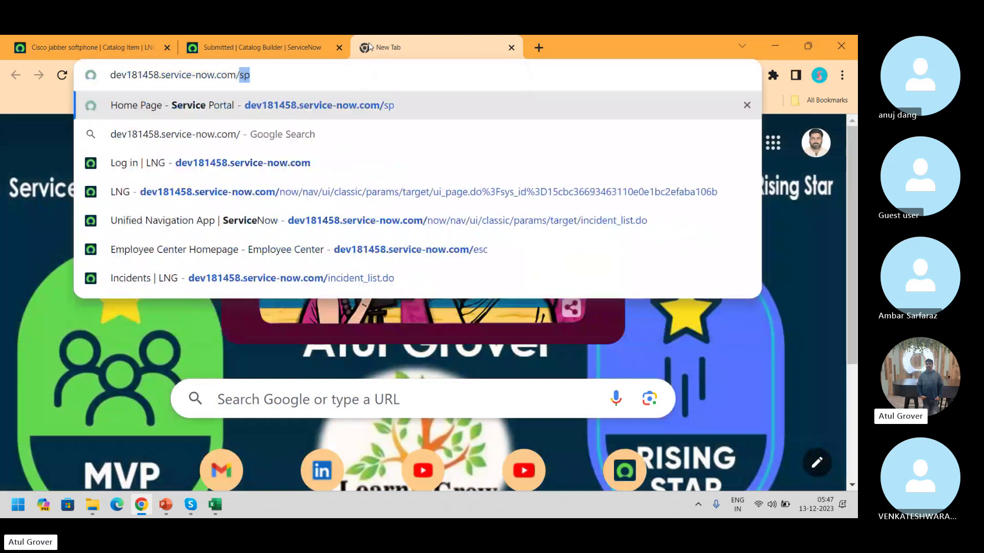
type("sp")
key("Return")
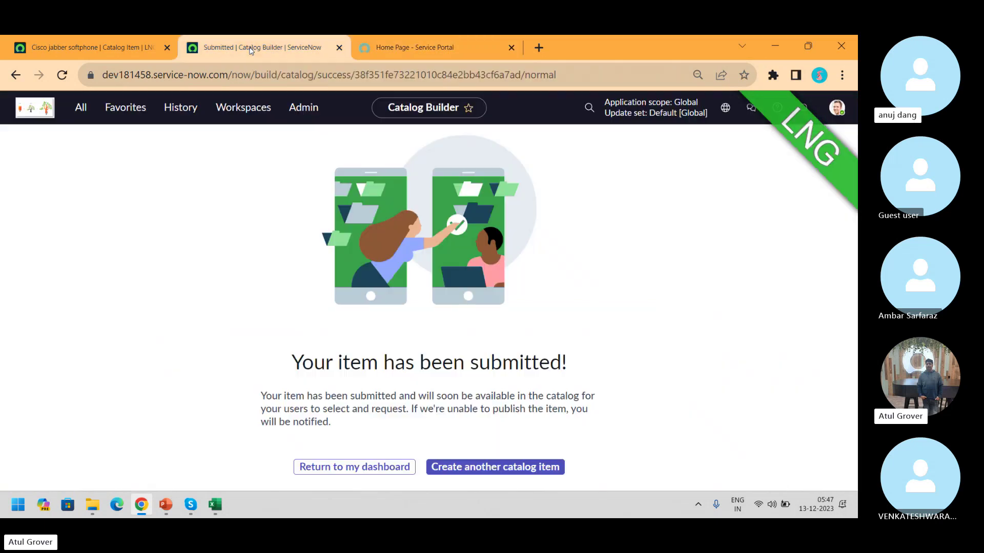
left_click(252, 49)
mouse_move(414, 54)
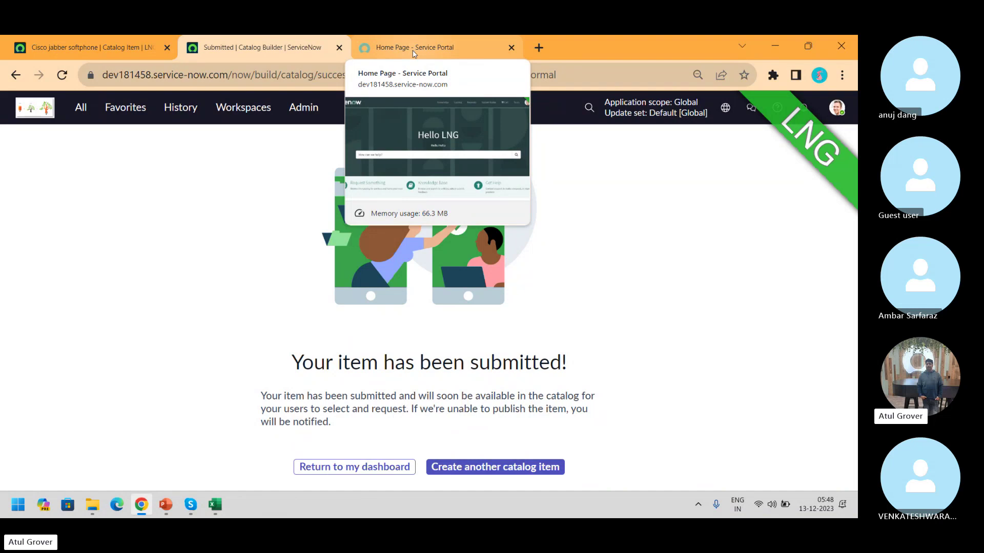
Open the portal catalog home, then return to the Catalog Builder dashboard and open LNG ITSM Training's details
left_click(414, 48)
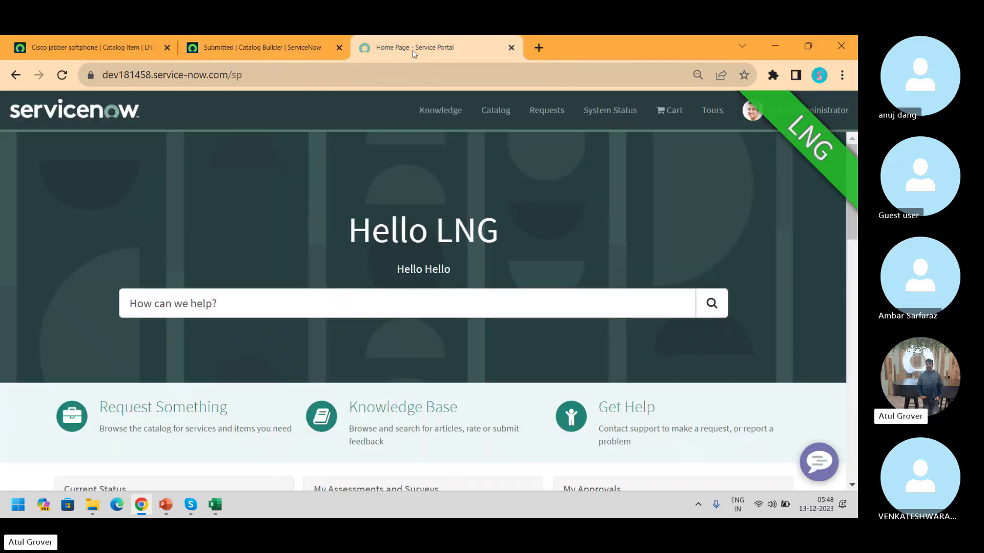
left_click(492, 121)
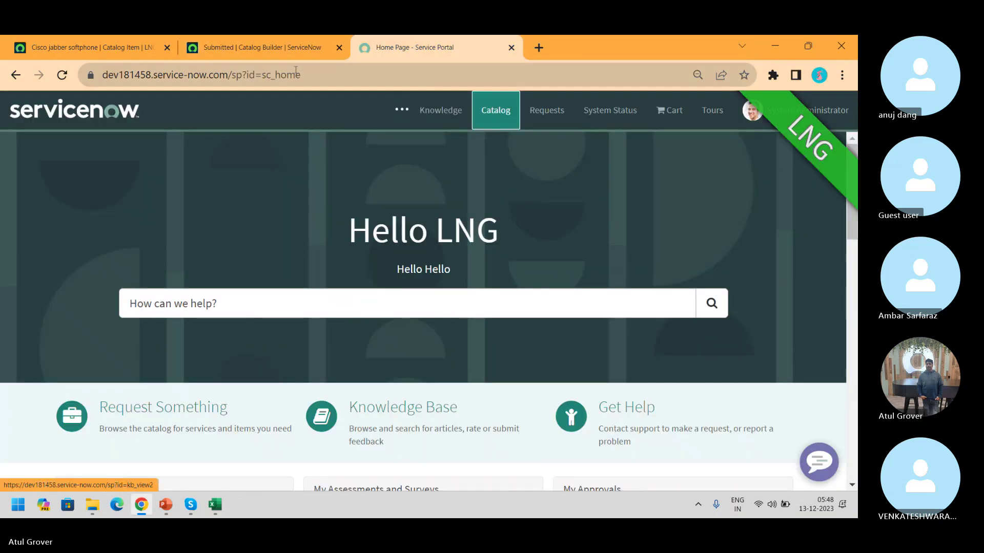
left_click(257, 54)
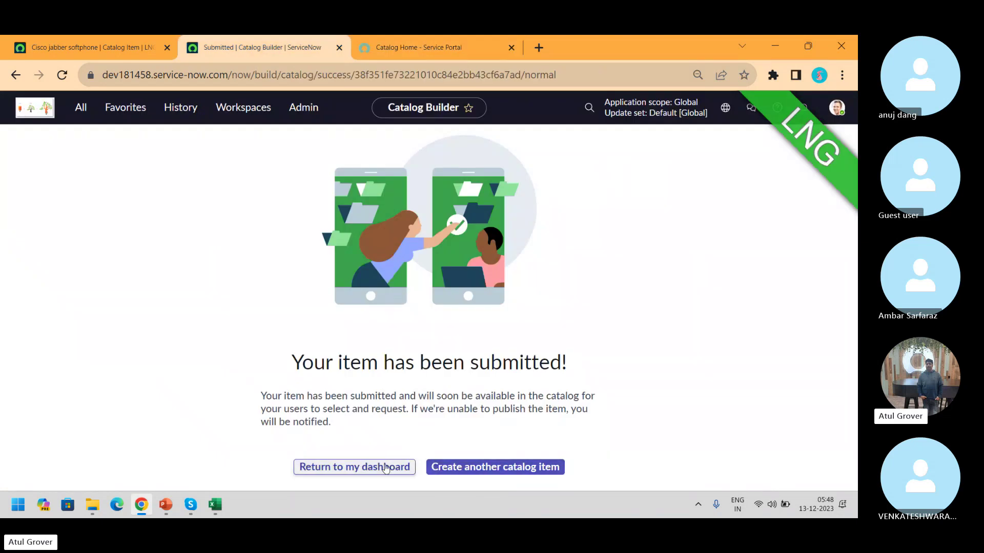
left_click(353, 468)
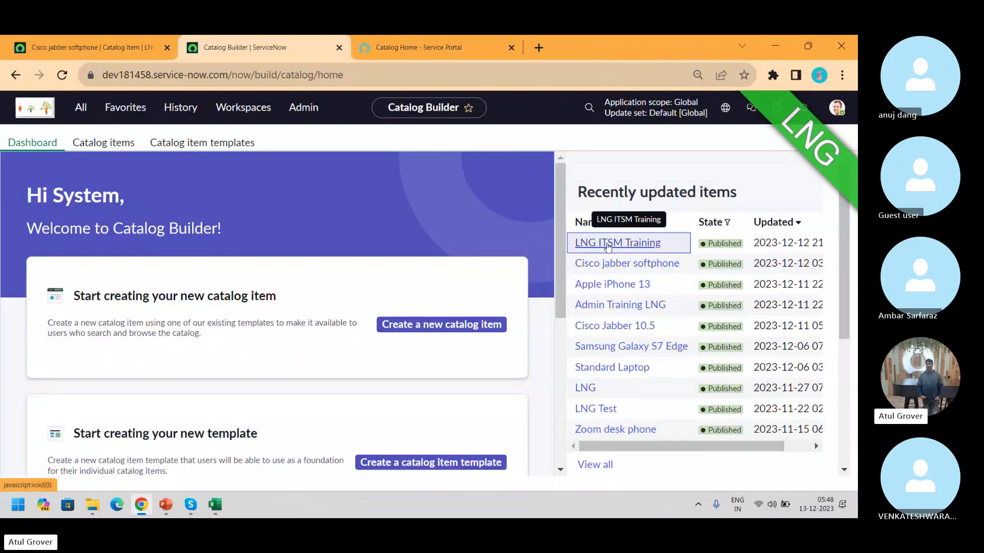
left_click(610, 245)
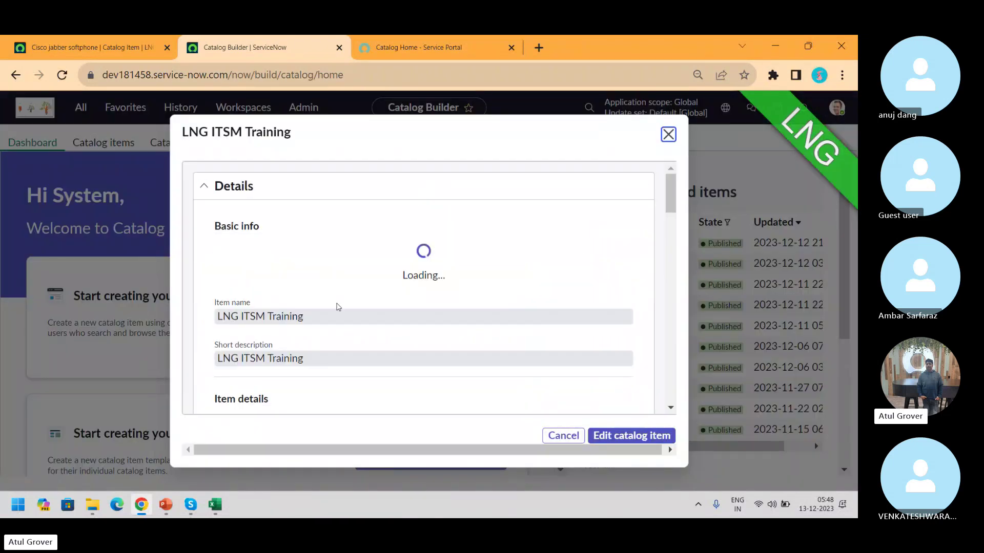
Find and open LNG ITSM Training under Hardware > Tablets in the portal, then return to Catalog Builder
left_click_drag(672, 192, 673, 242)
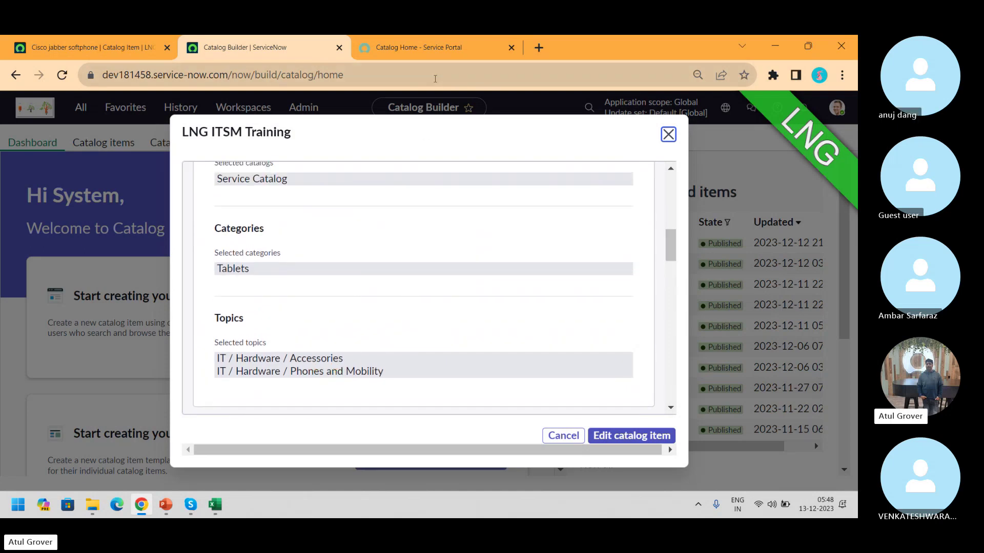
left_click(420, 48)
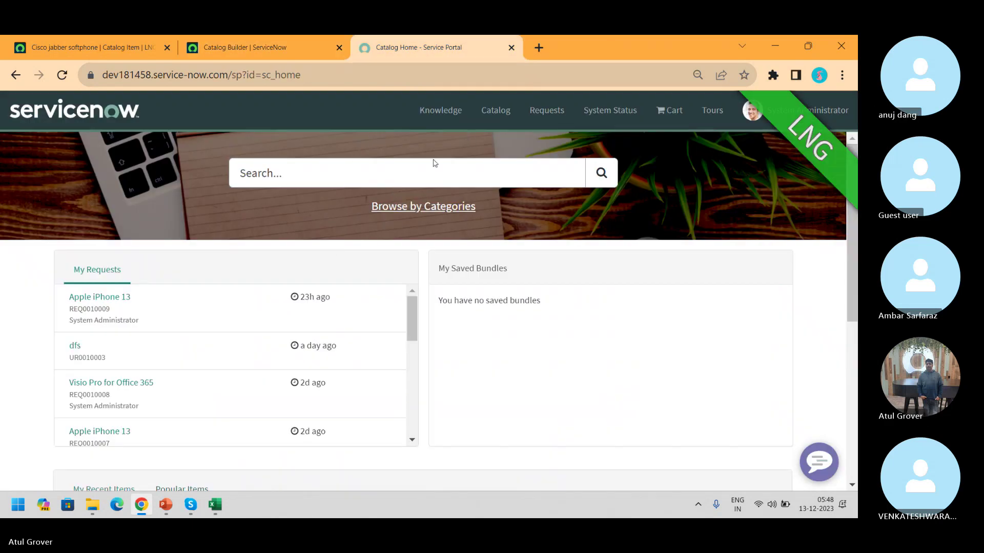
left_click(421, 214)
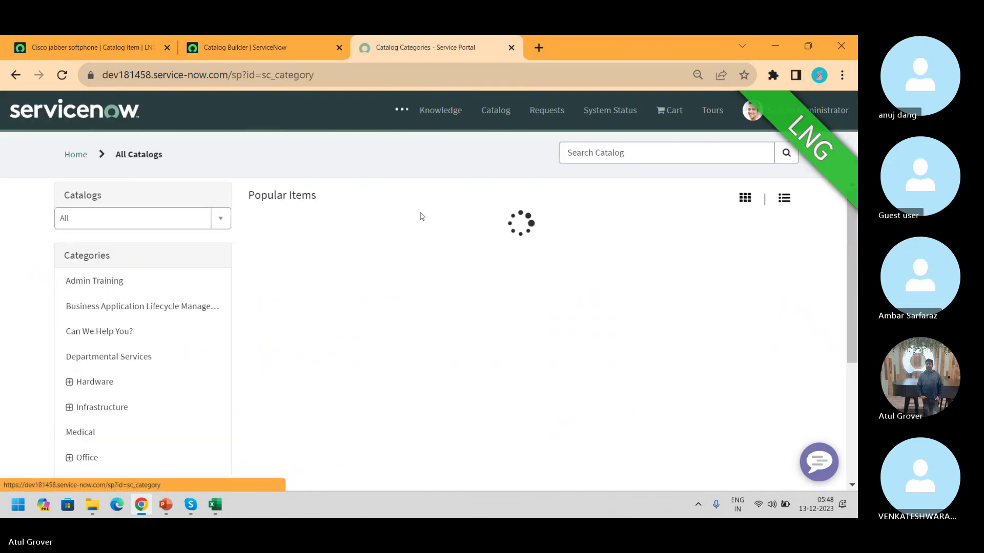
left_click(69, 379)
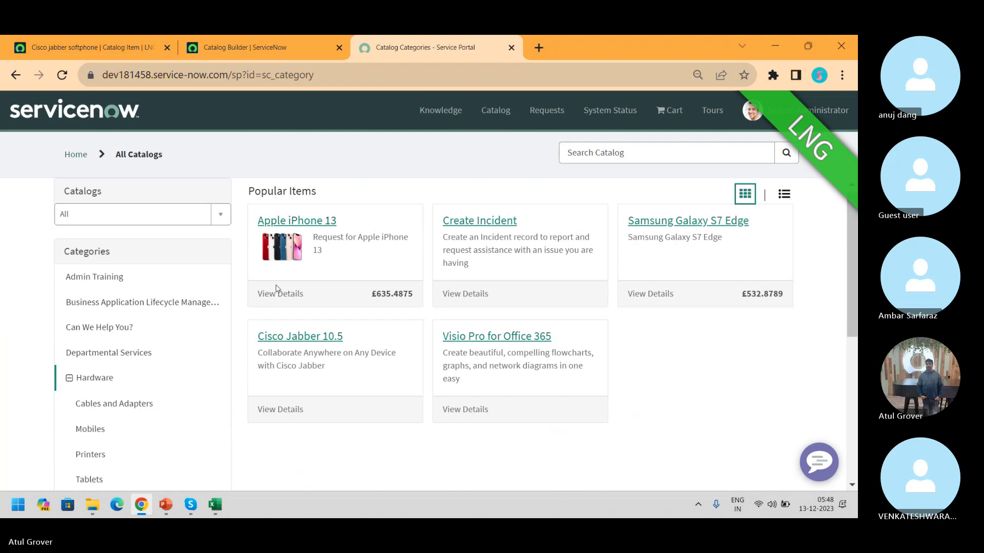
left_click(91, 483)
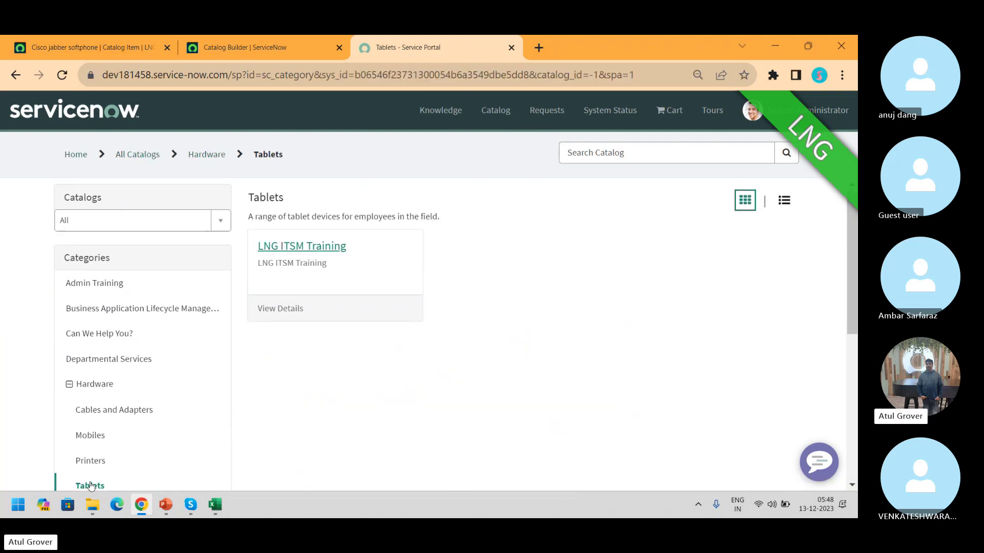
left_click(319, 248)
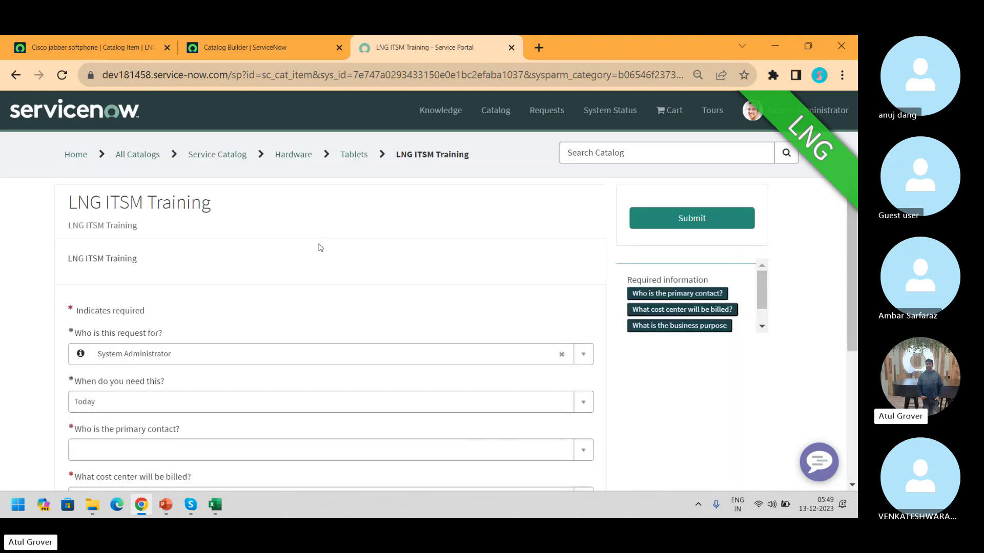
left_click(253, 60)
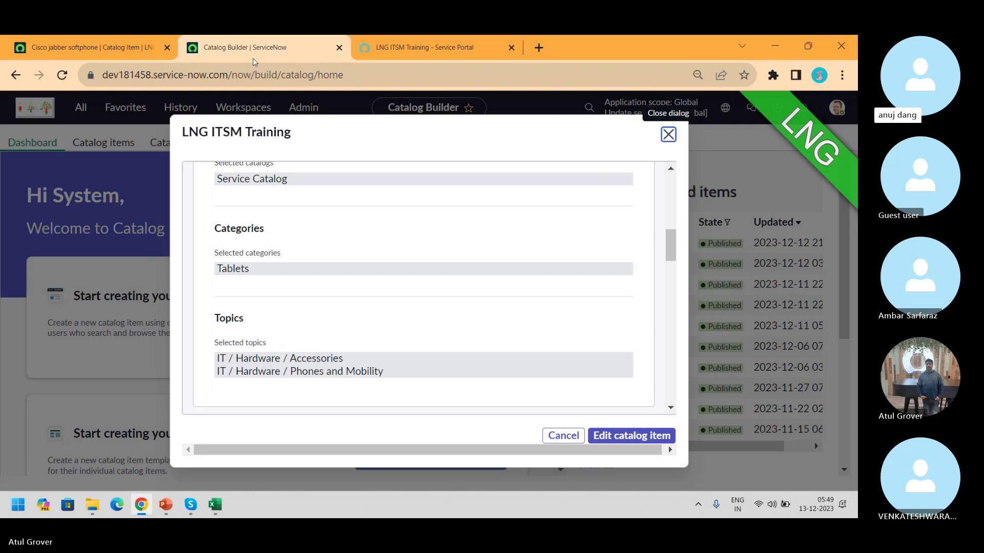
Filter the All navigator for 'catalog buil', then switch back to the LNG ITSM Training portal form
left_click(92, 47)
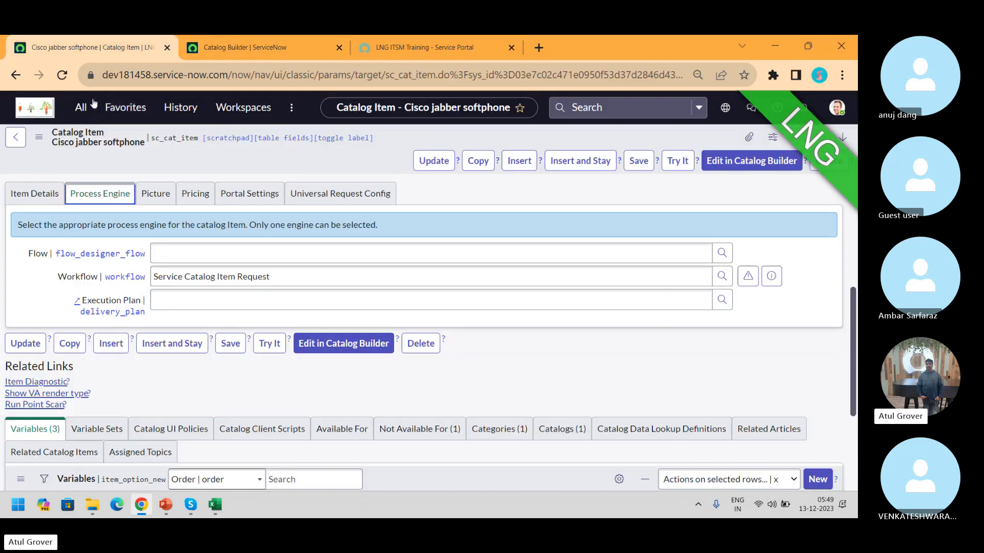
left_click(92, 106)
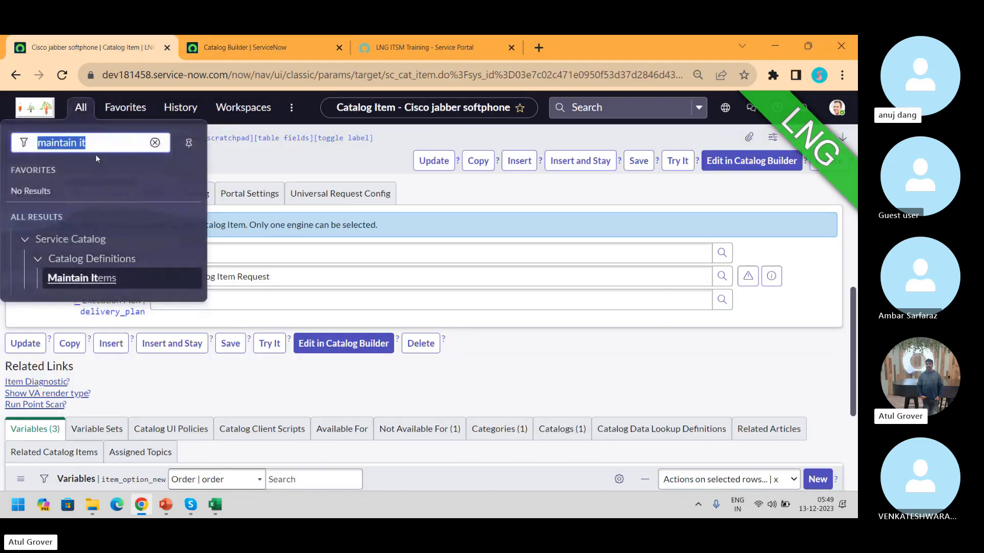
type("cata")
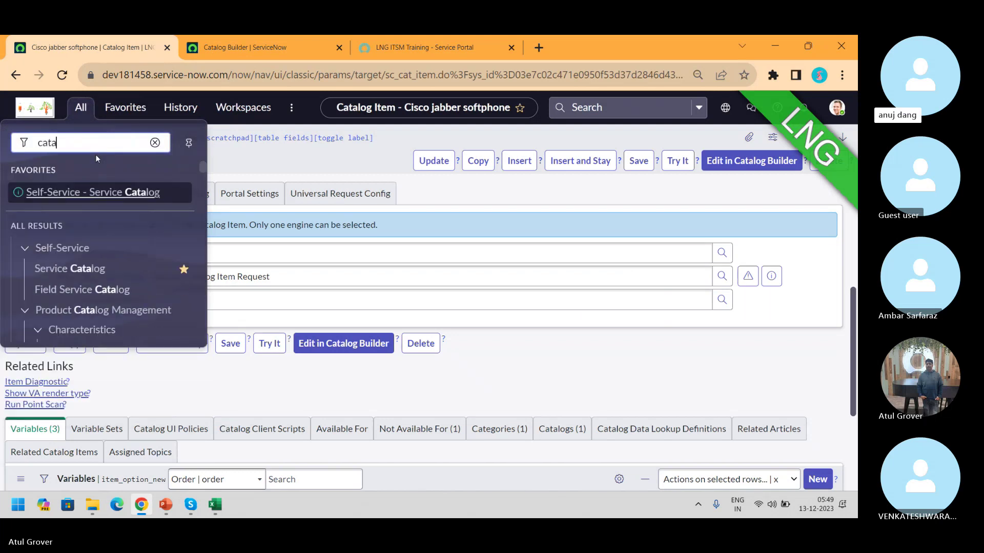
type("log bi")
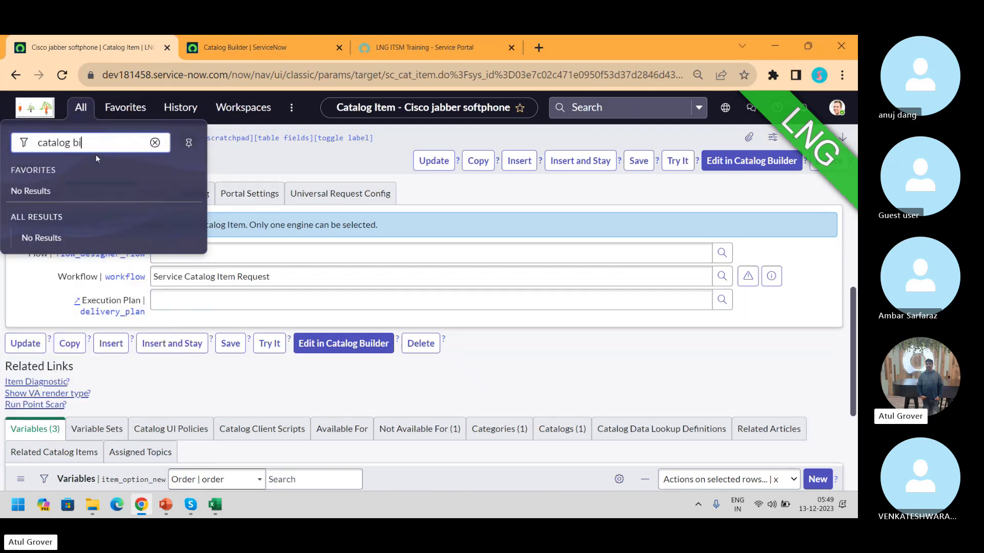
key("BackSpace")
type("uil")
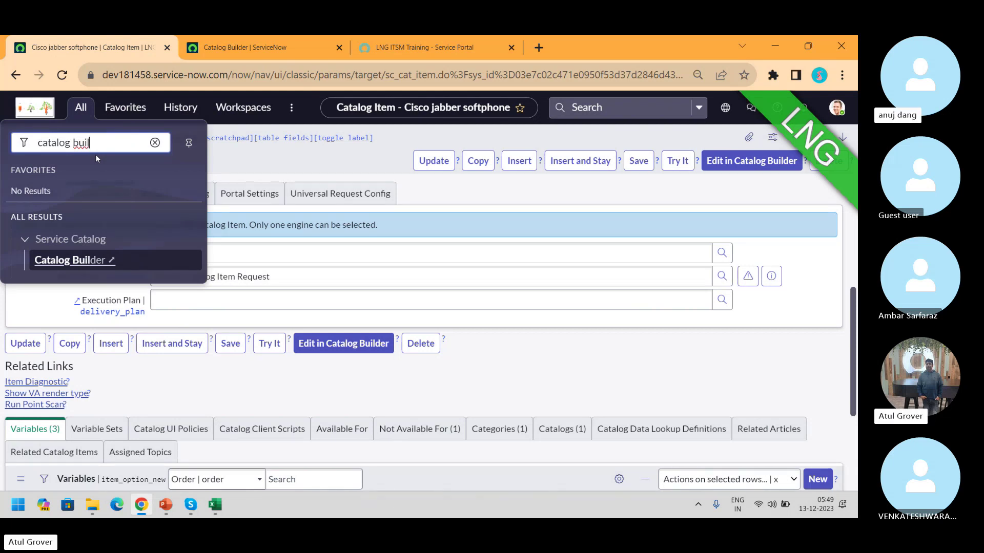
left_click(420, 47)
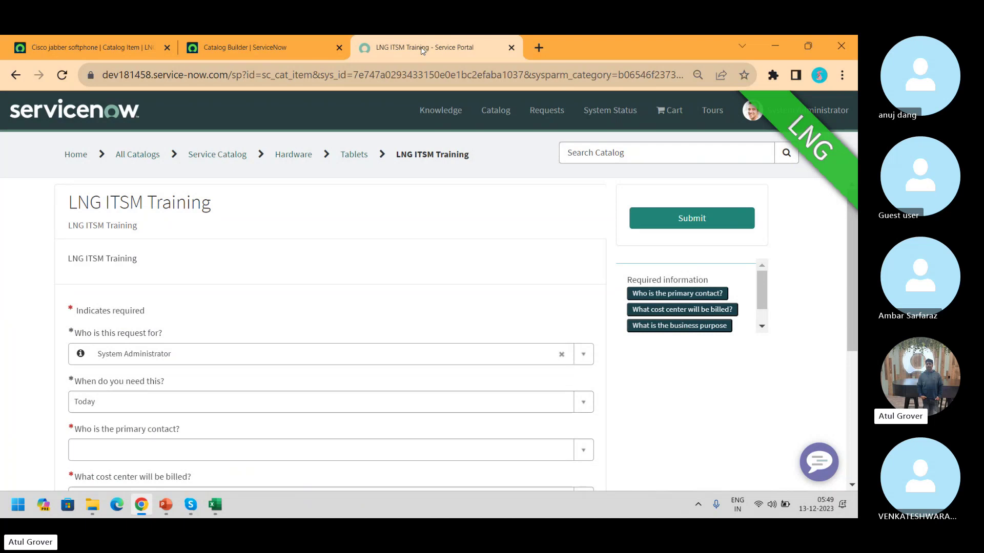
Open the Create Incident item from the portal's category browser, then return to the Cisco jabber softphone record
left_click(496, 115)
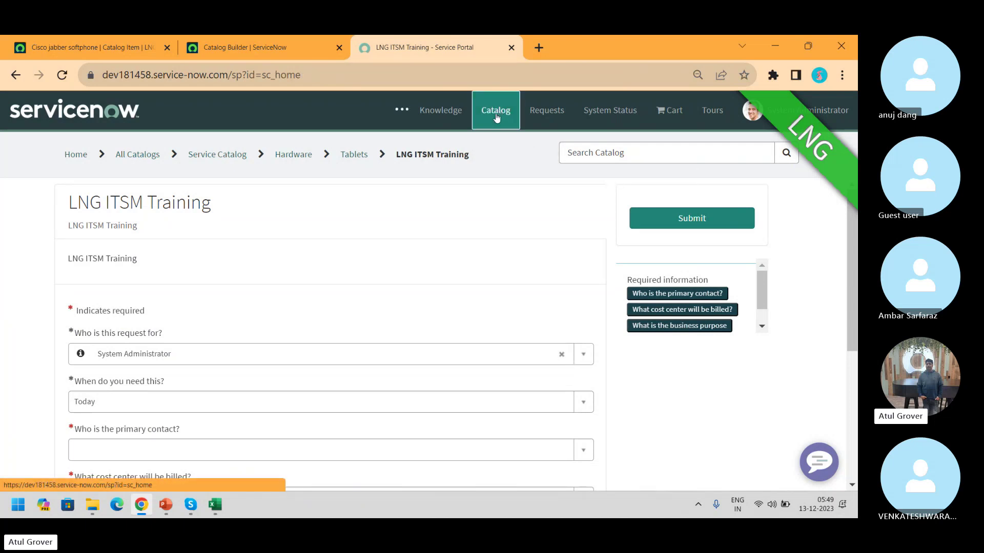
left_click(450, 207)
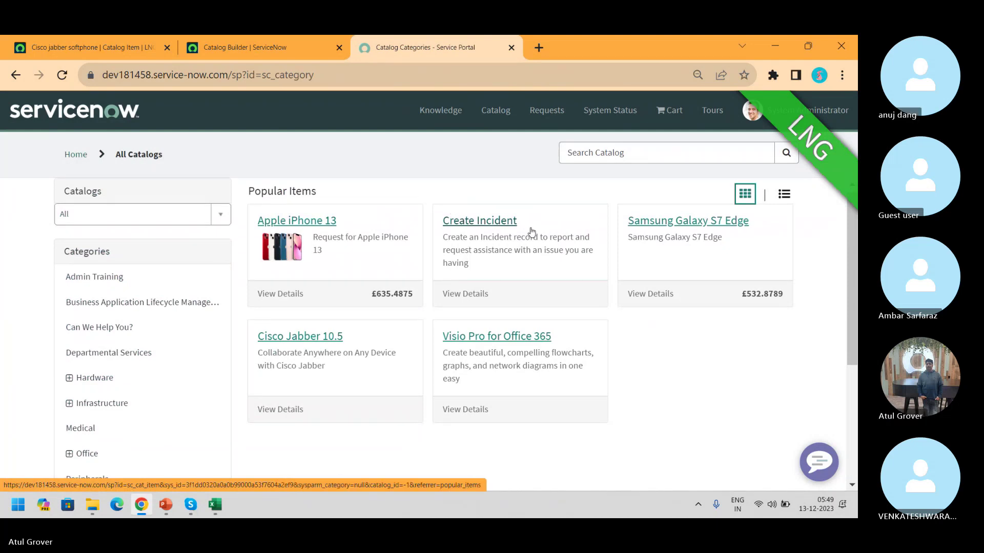
left_click(531, 231)
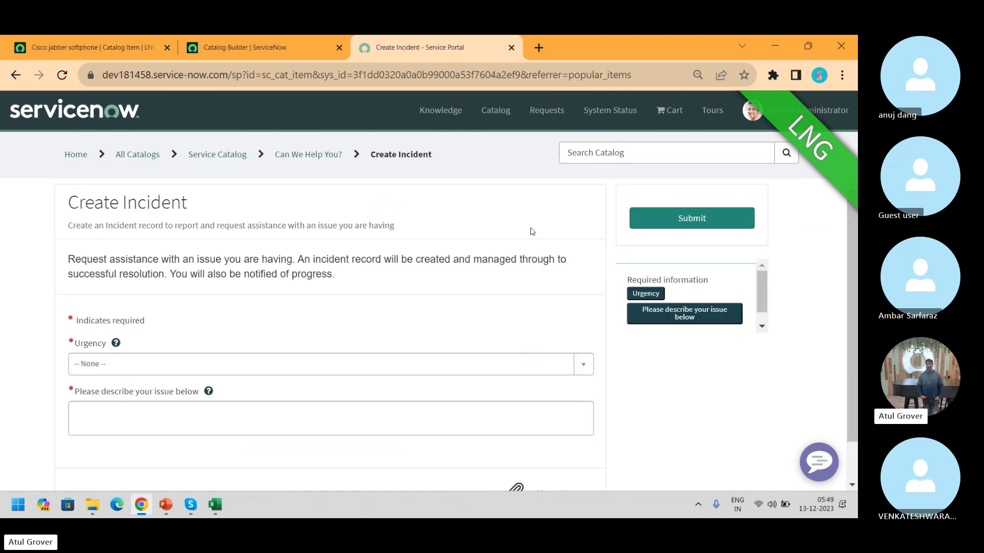
left_click(104, 35)
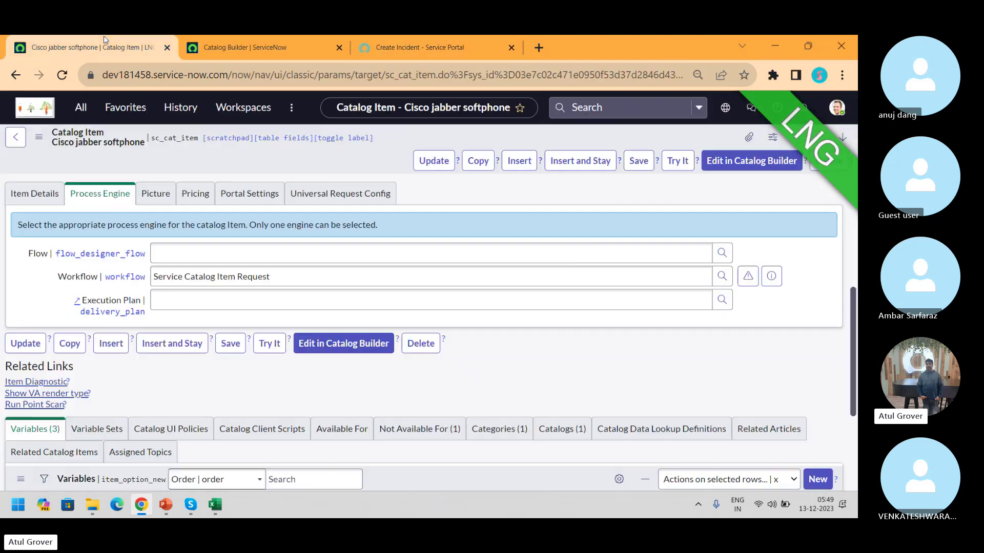
Close LNG ITSM Training's details and start a new catalog item in Catalog Builder
left_click(256, 51)
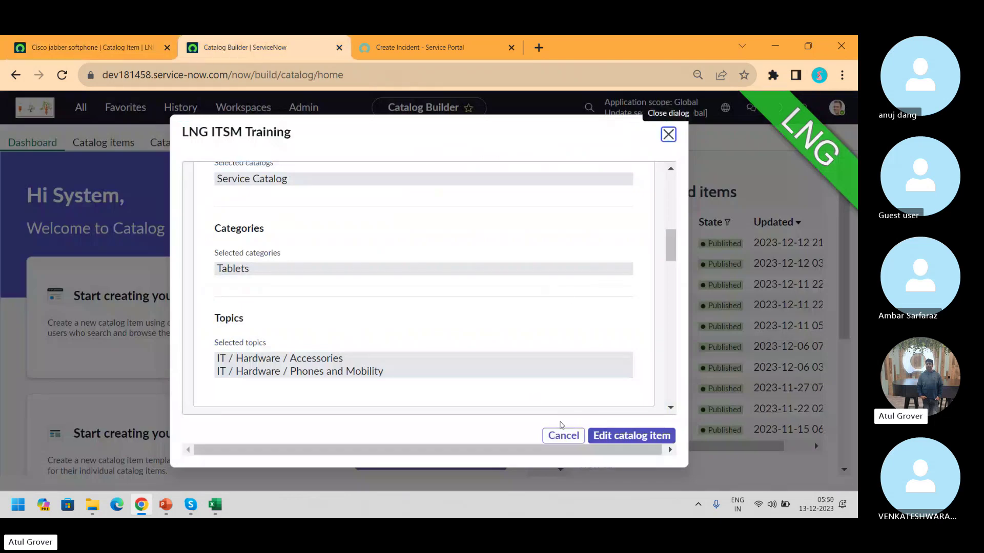
left_click(563, 435)
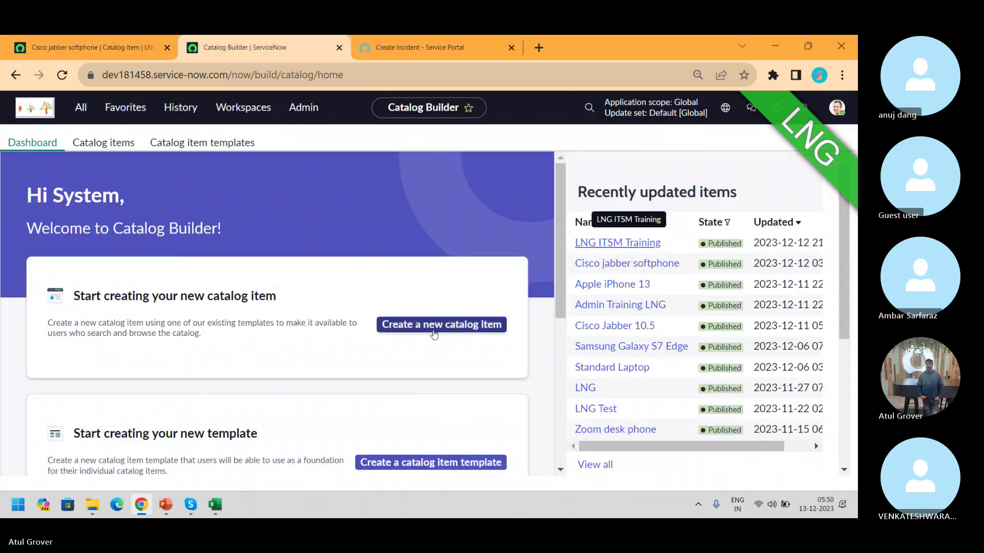
left_click(433, 326)
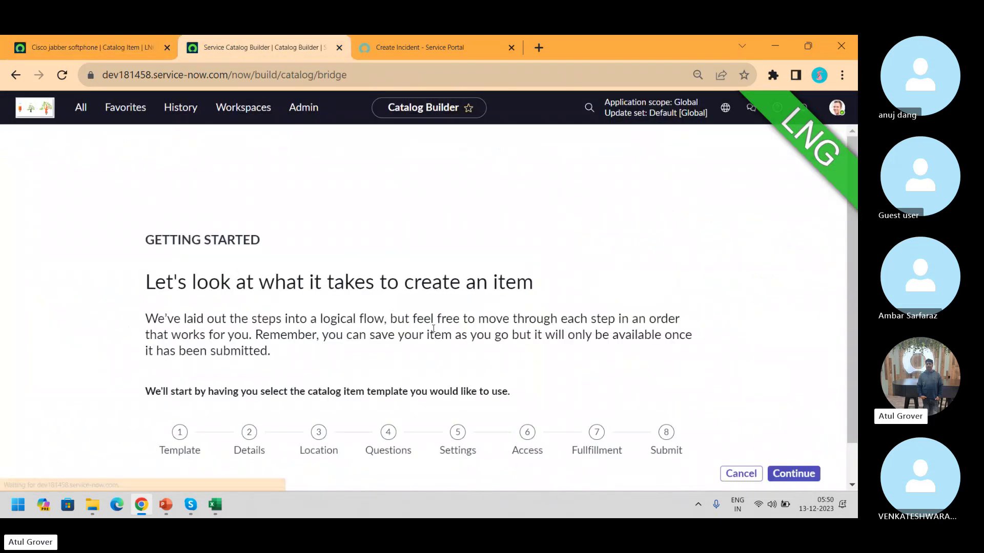
left_click(790, 470)
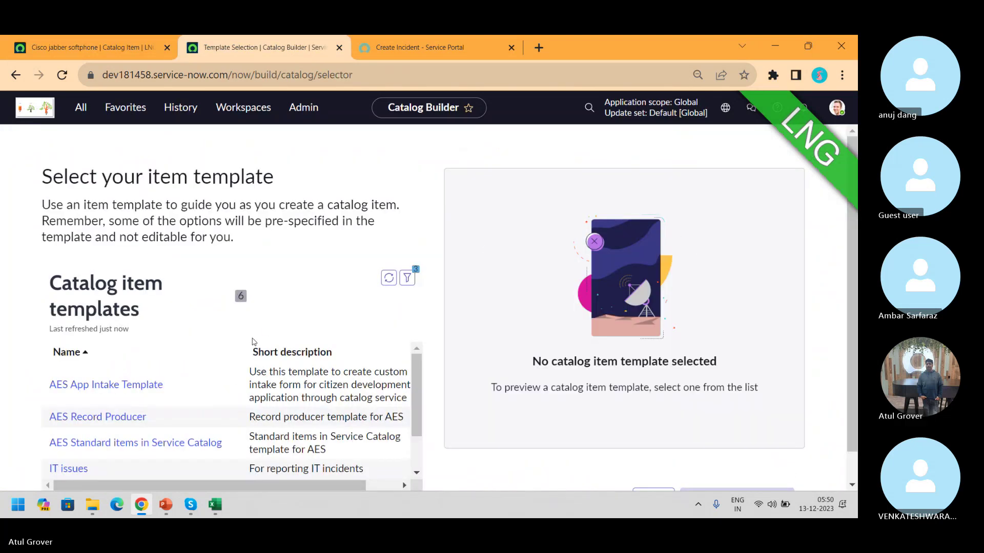
Apply the IT issues item template to create a new record producer
scroll(414, 398, "down", 1)
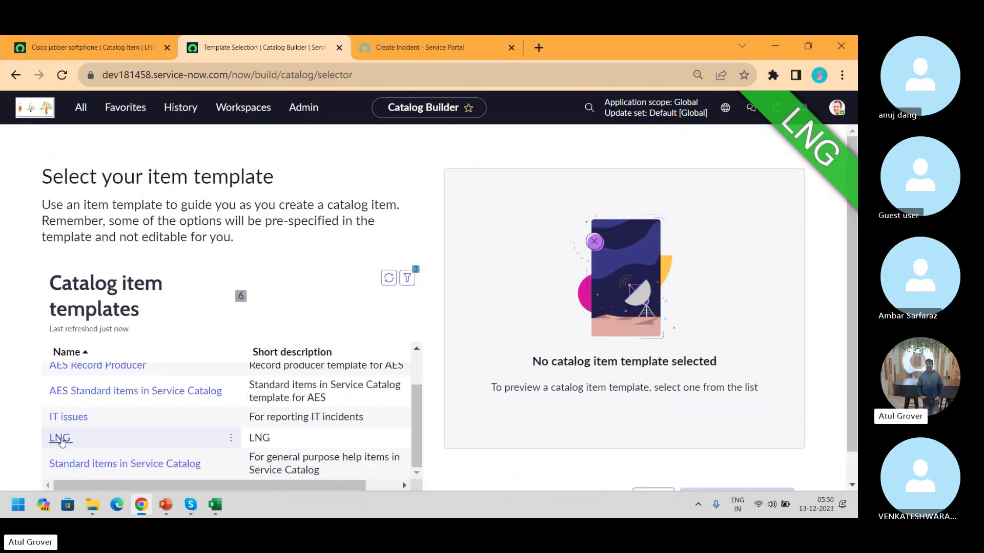
left_click(69, 423)
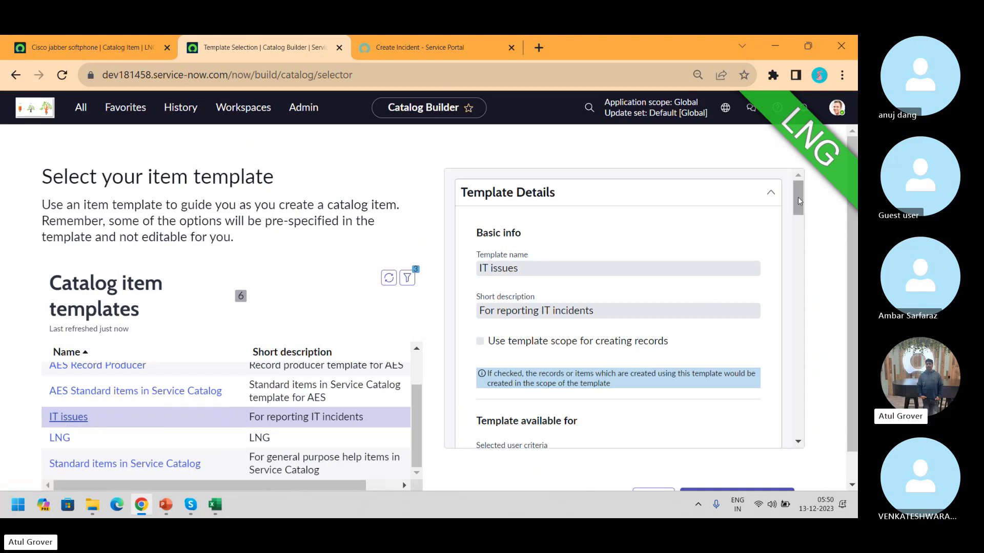
left_click_drag(798, 201, 818, 408)
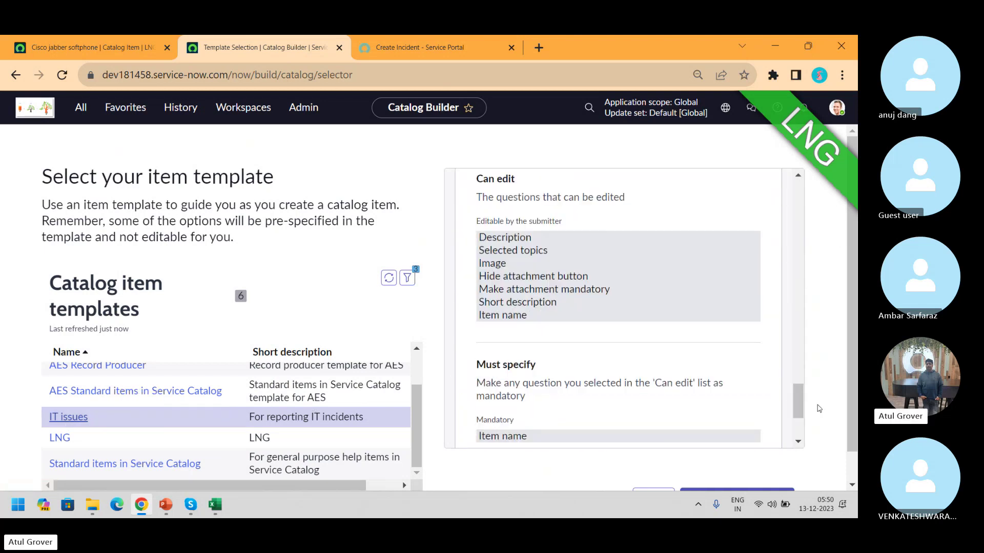
scroll(848, 410, "down", 1)
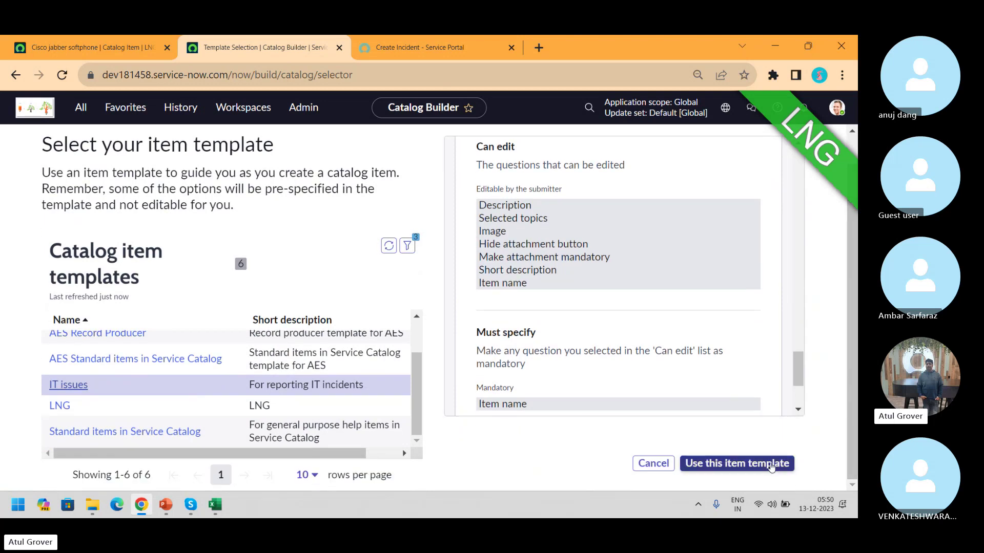
left_click(770, 463)
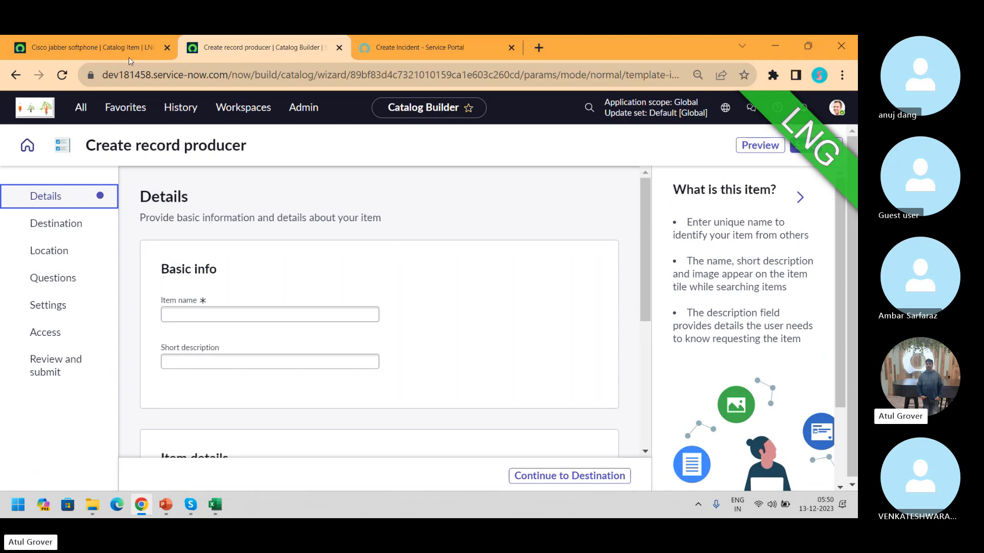
Load the Record Producers list via a 'record pro' navigator search, then show the portal's Create Incident form
left_click(97, 41)
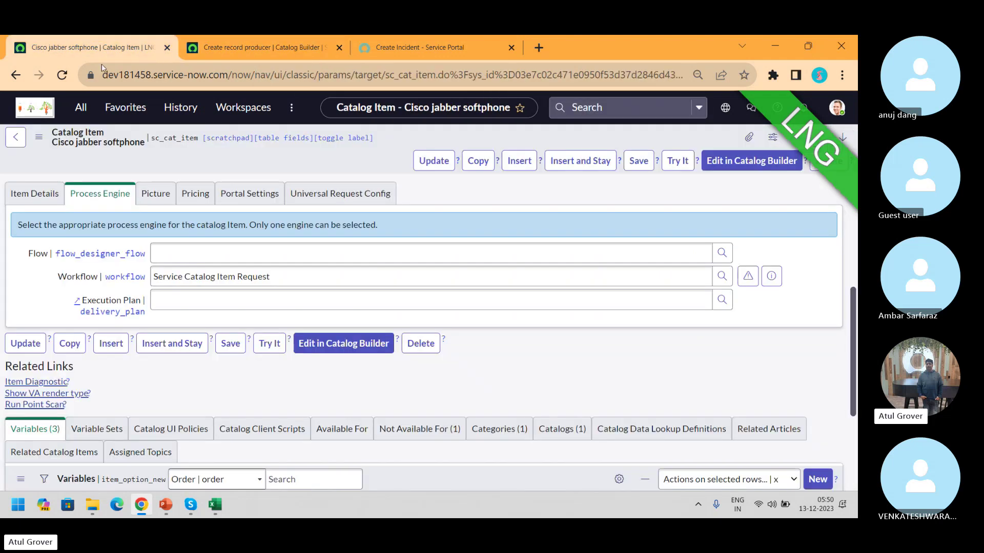
left_click(81, 107)
type("r")
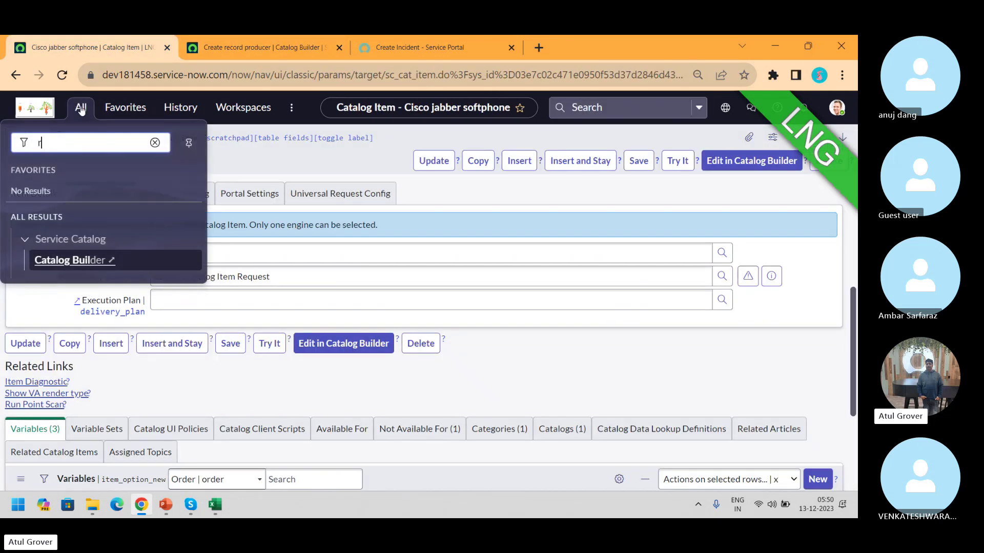
type("ecord pr")
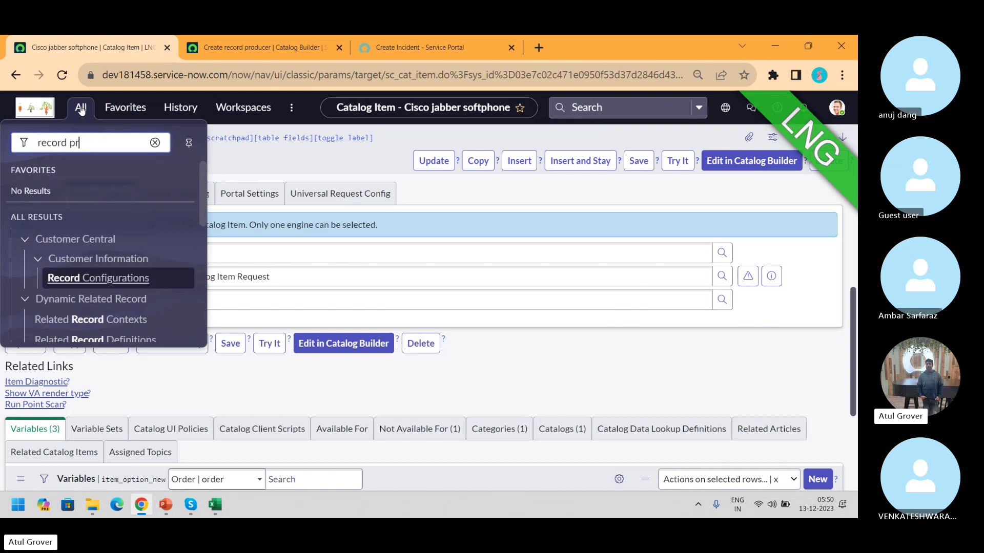
type("o")
left_click(98, 296)
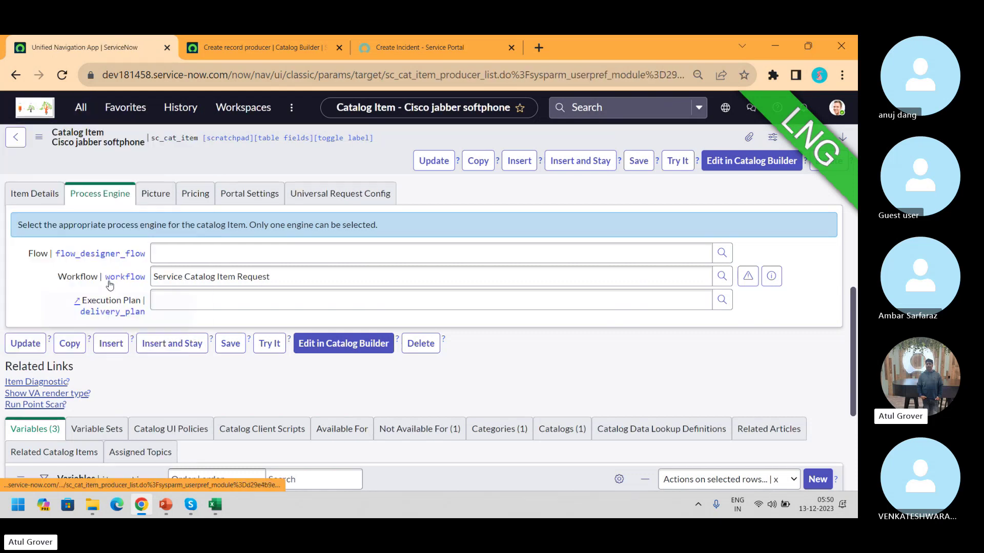
left_click(389, 46)
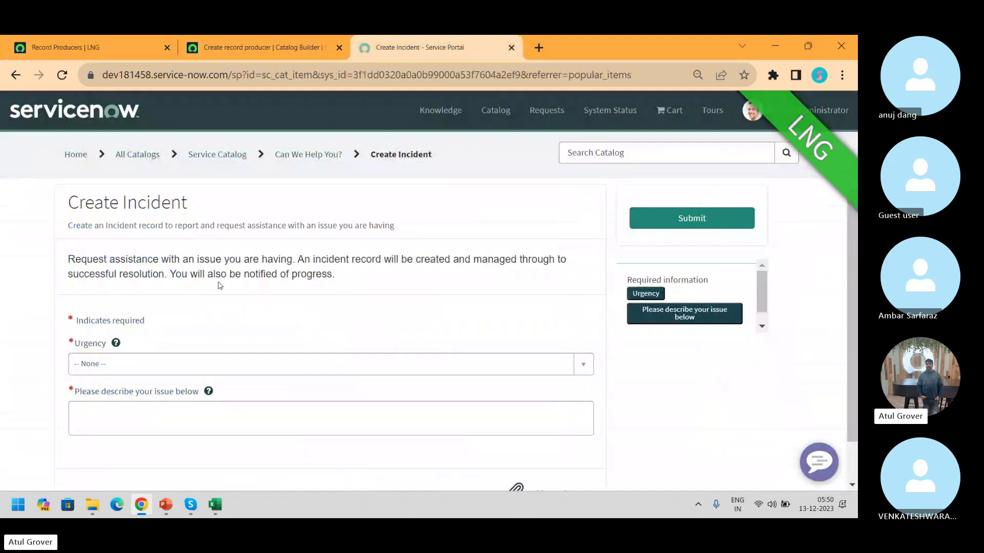
Submit the portal's Create Incident form with Urgency 1 - High and description 'LNG'
left_click(161, 409)
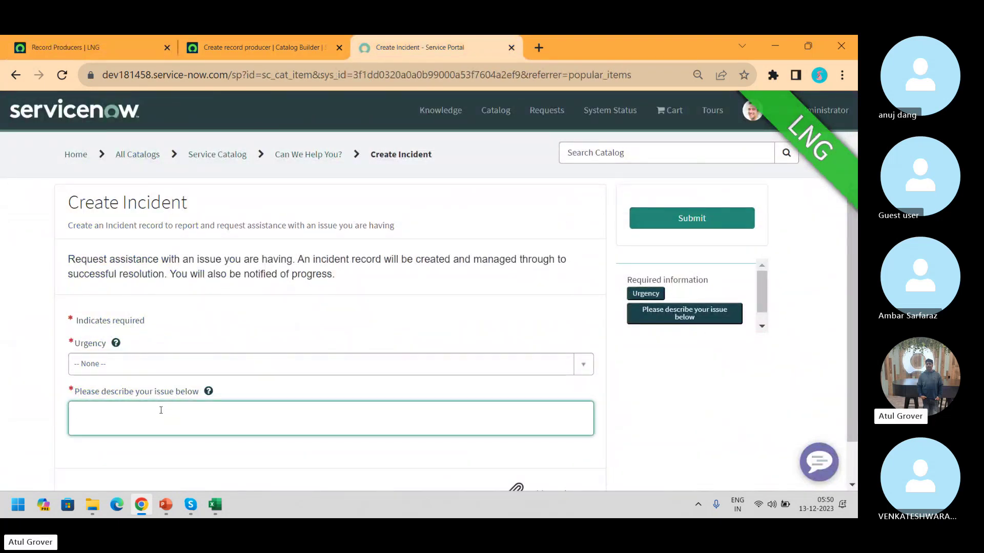
left_click(217, 369)
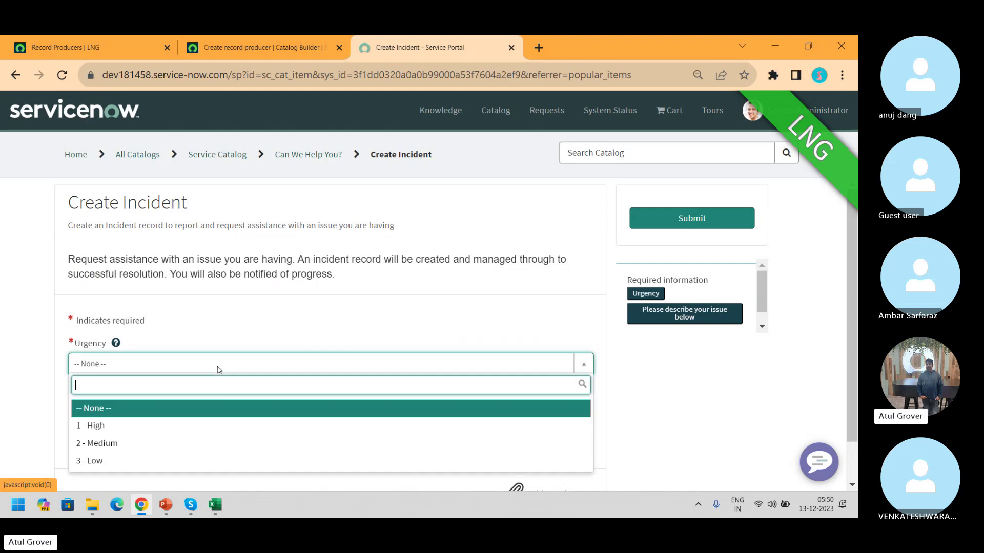
left_click(151, 425)
left_click(152, 427)
type("lng")
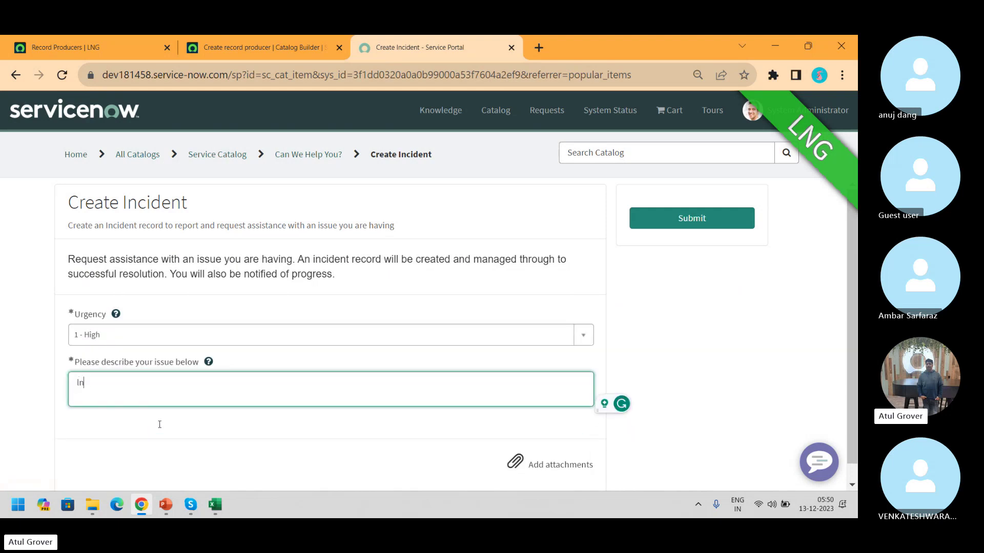
key("BackSpace")
key("BackSpace")
key("BackSpace")
type("LNG")
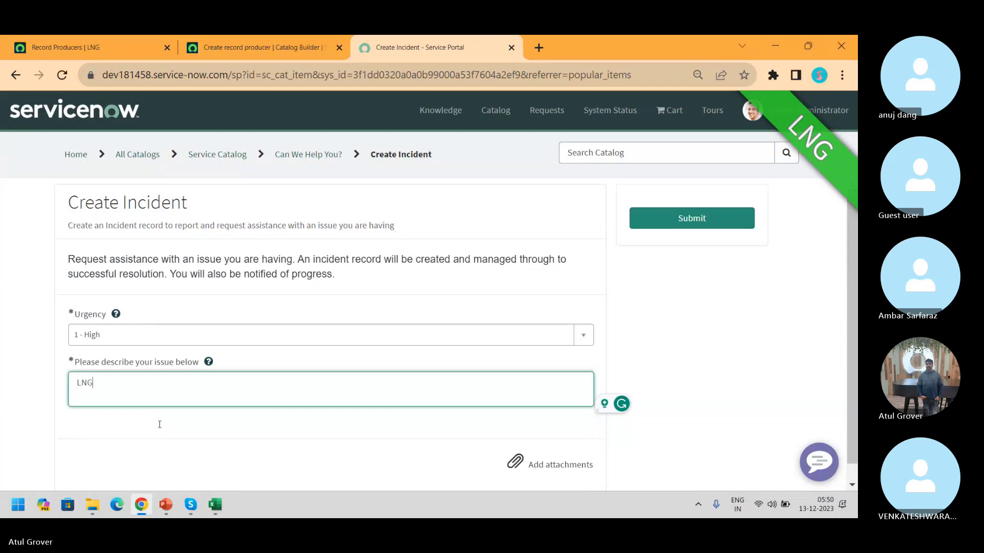
left_click(683, 222)
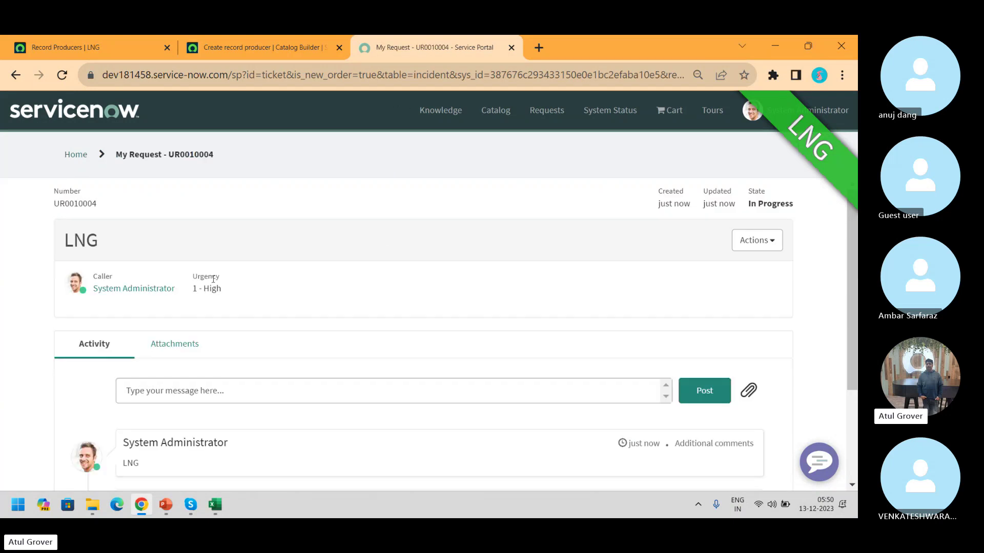
Open the 'Rain is leaking on main DNS Server' ticket from My Requests and scroll its activity stream
double_click(68, 205)
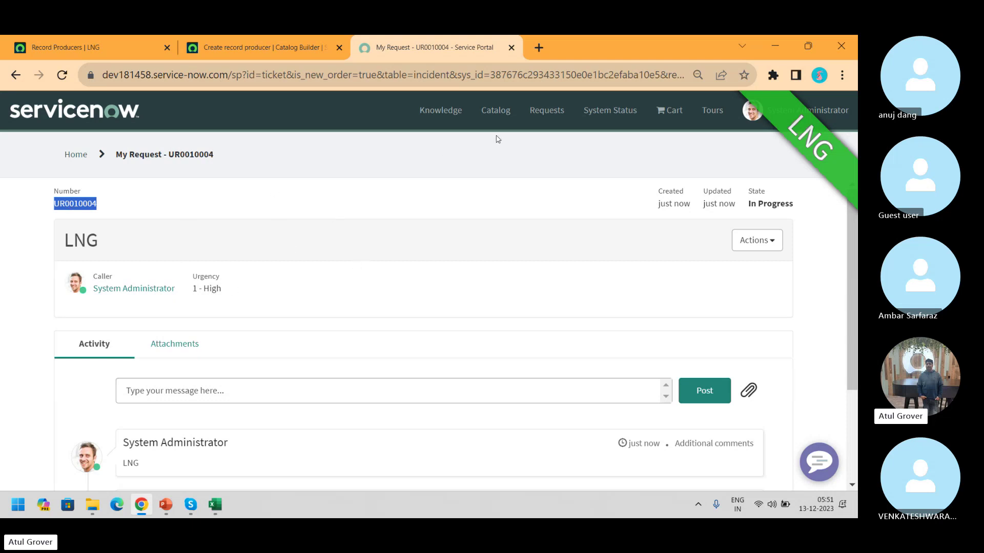
left_click(537, 117)
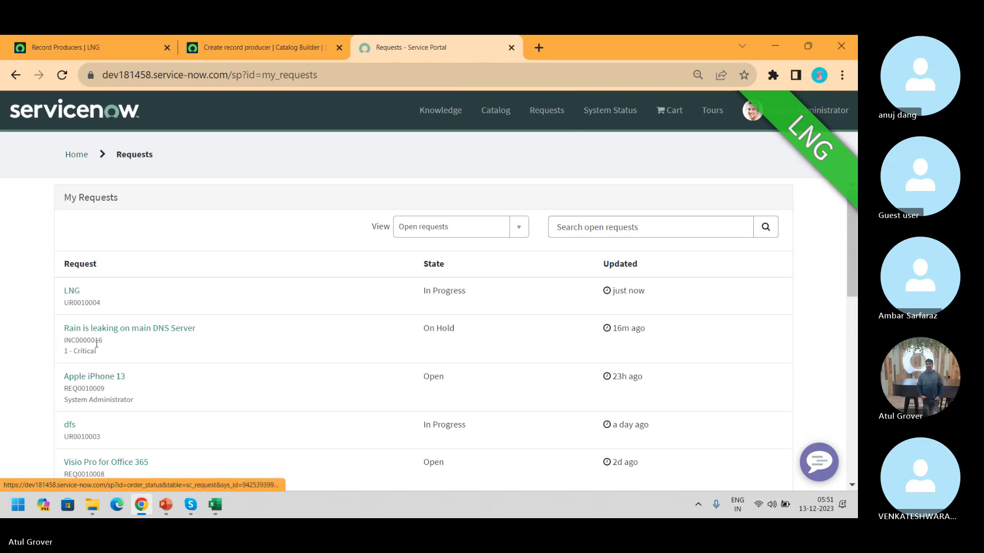
left_click(104, 332)
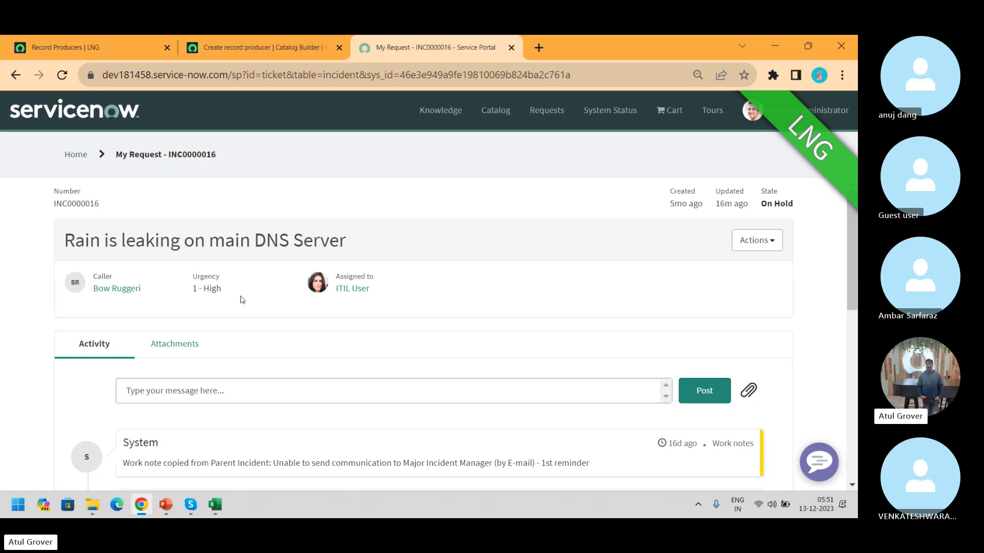
left_click_drag(234, 296, 190, 290)
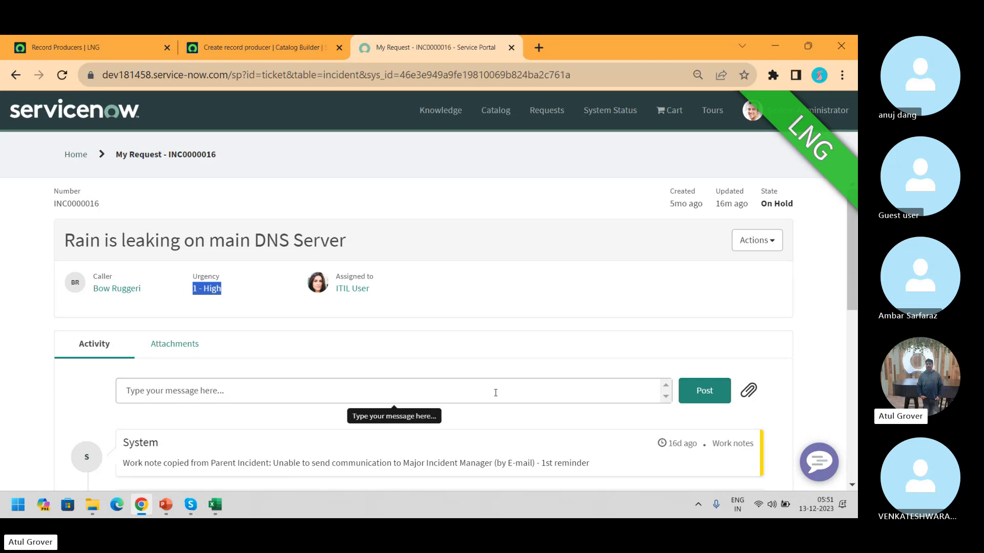
scroll(854, 298, "down", 15)
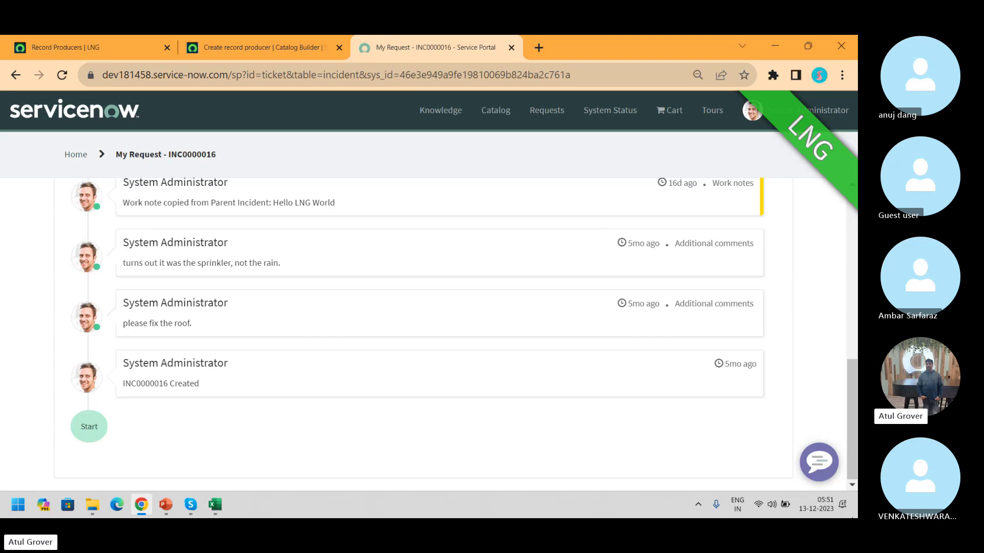
Filter the Record Producers list by name 'create Inc' and open Create Incident
left_click(78, 45)
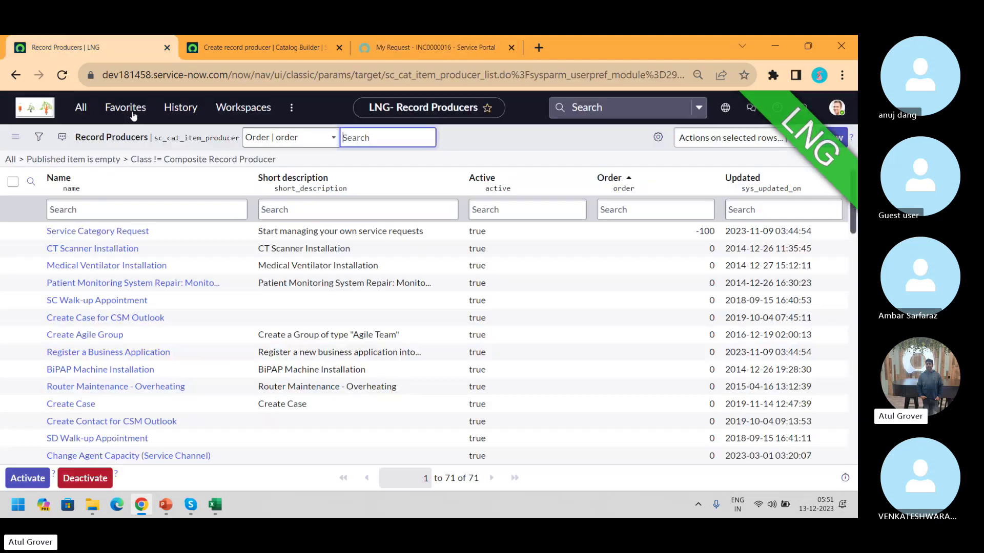
left_click(113, 215)
type("cre")
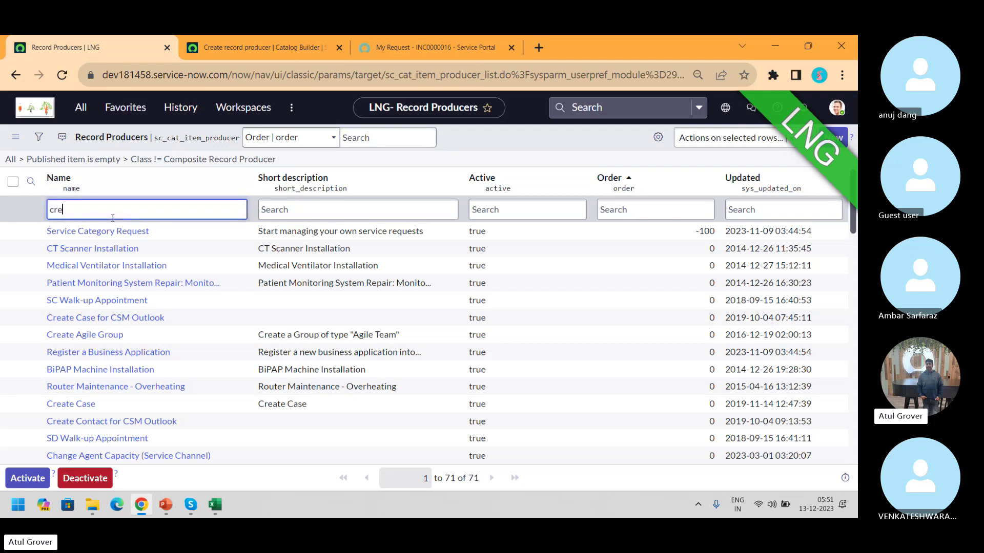
type("ate Inc")
key("Return")
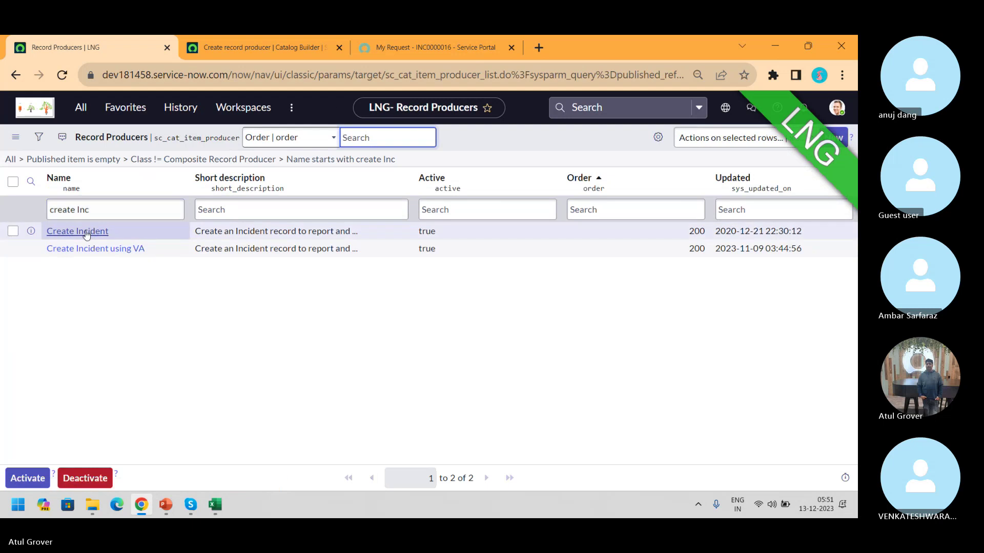
left_click(86, 234)
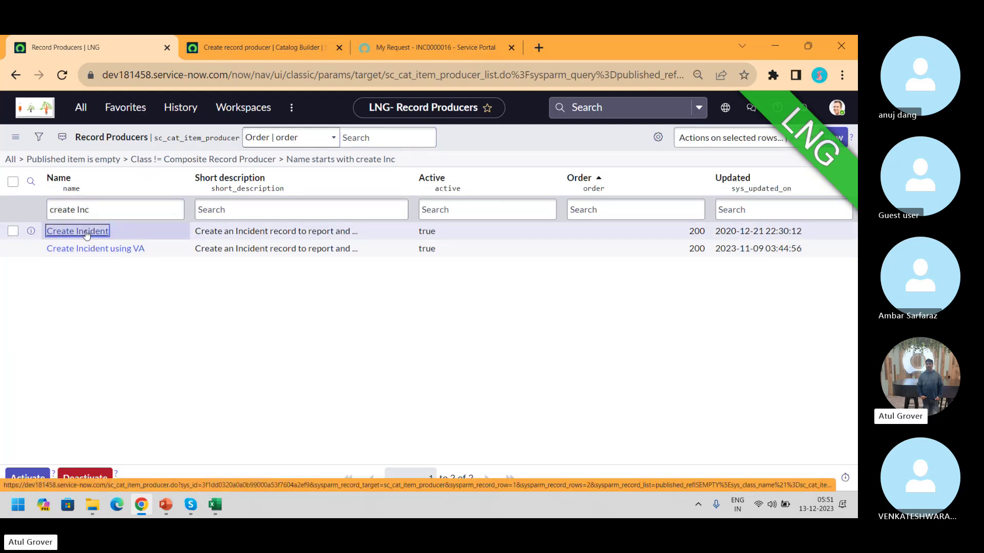
Scroll the Create Incident record producer down to its four variables, including Urgency and issue description
left_click(471, 46)
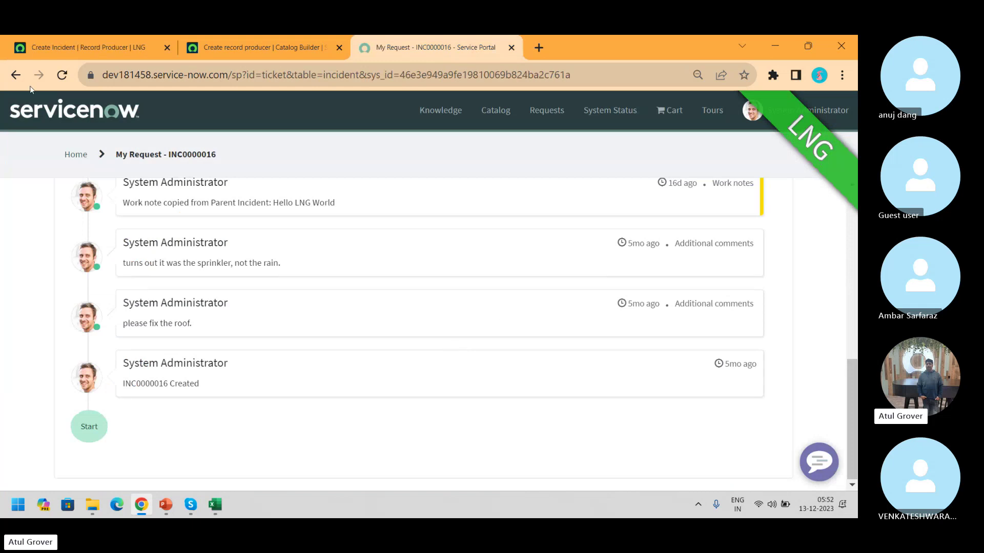
left_click(91, 50)
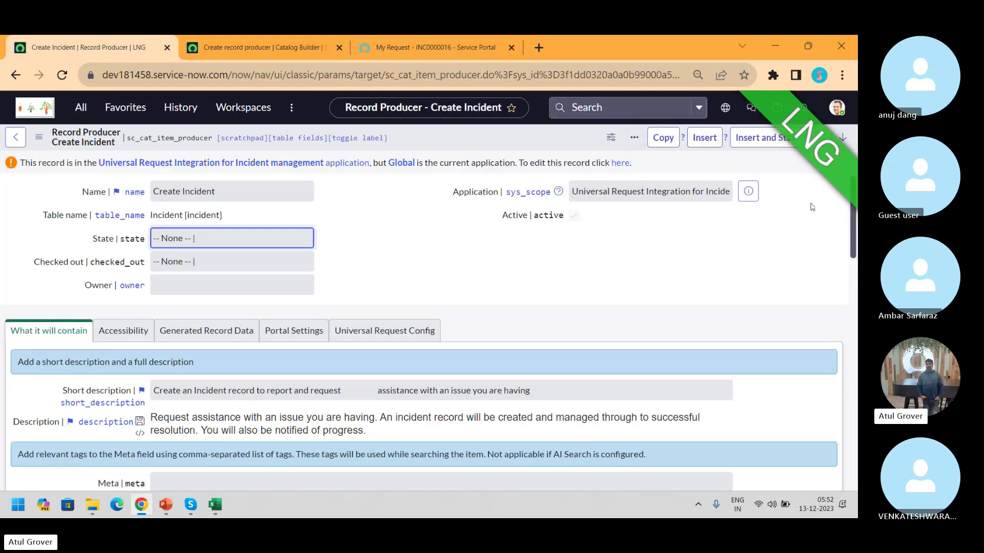
scroll(337, 435, "down", 20)
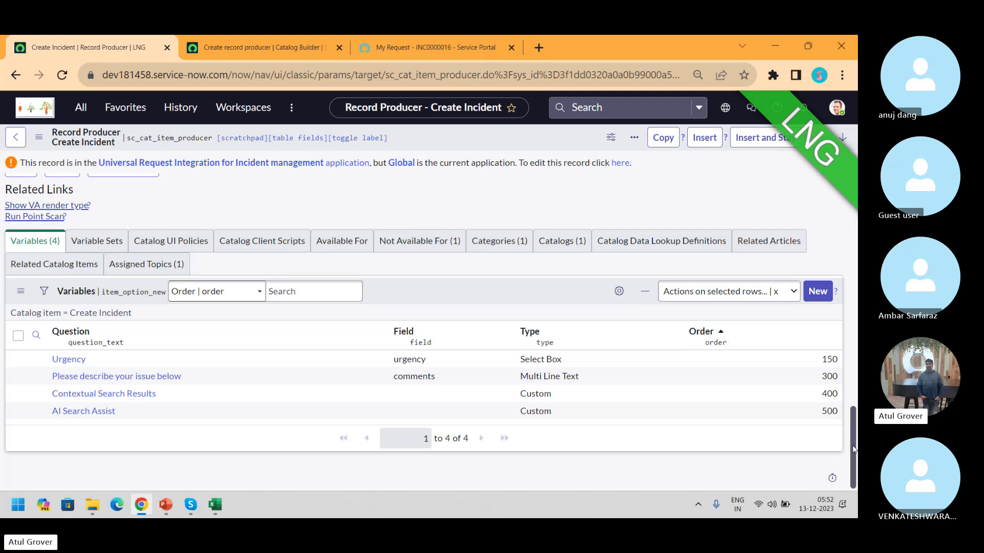
left_click_drag(854, 449, 855, 219)
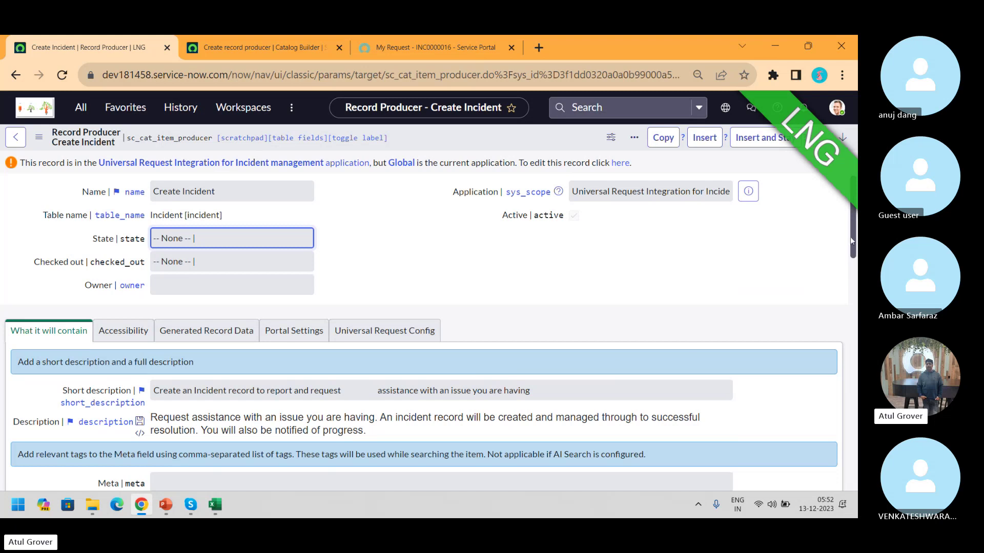
scroll(855, 239, "down", 2)
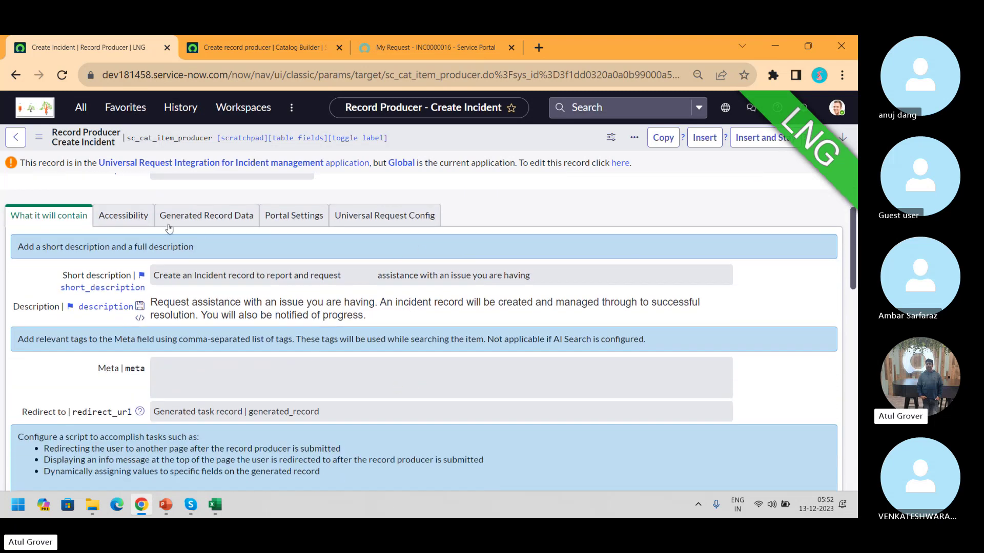
Look through the record producer's section tabs, then scroll to the Script field under What it will contain
left_click(113, 217)
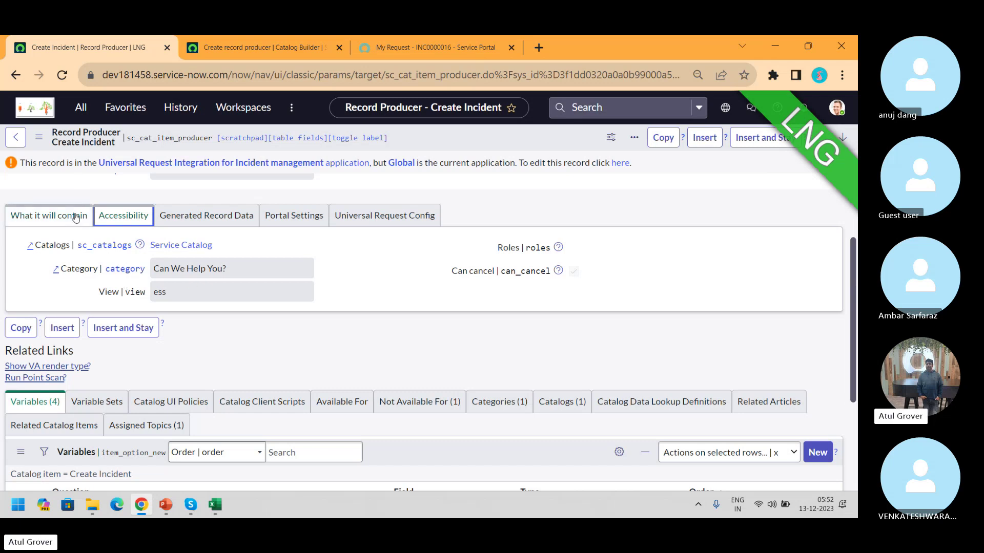
left_click(183, 217)
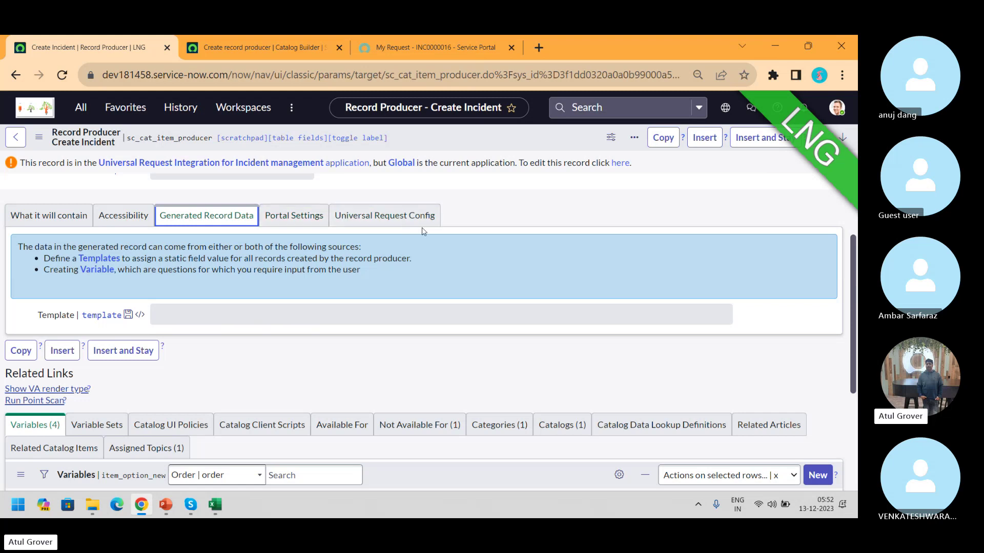
left_click(272, 227)
left_click(385, 220)
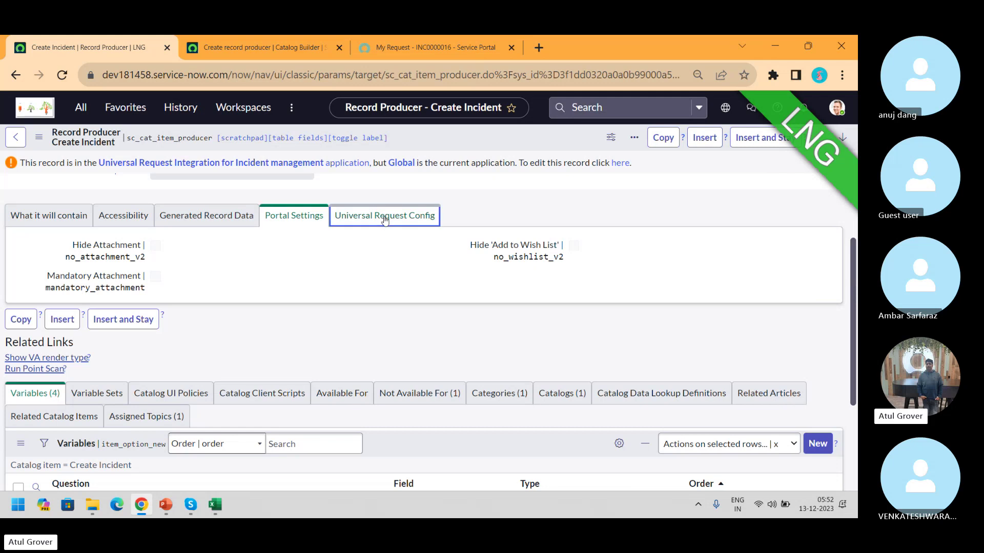
mouse_move(854, 331)
left_mouse_down()
mouse_move(854, 270)
mouse_move(854, 314)
left_mouse_up()
left_click(59, 242)
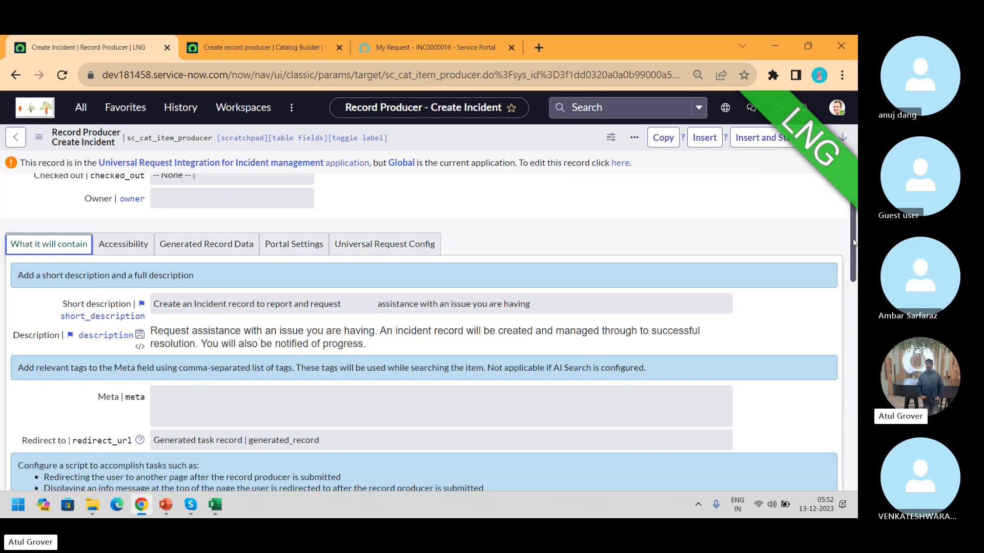
left_click_drag(856, 241, 856, 346)
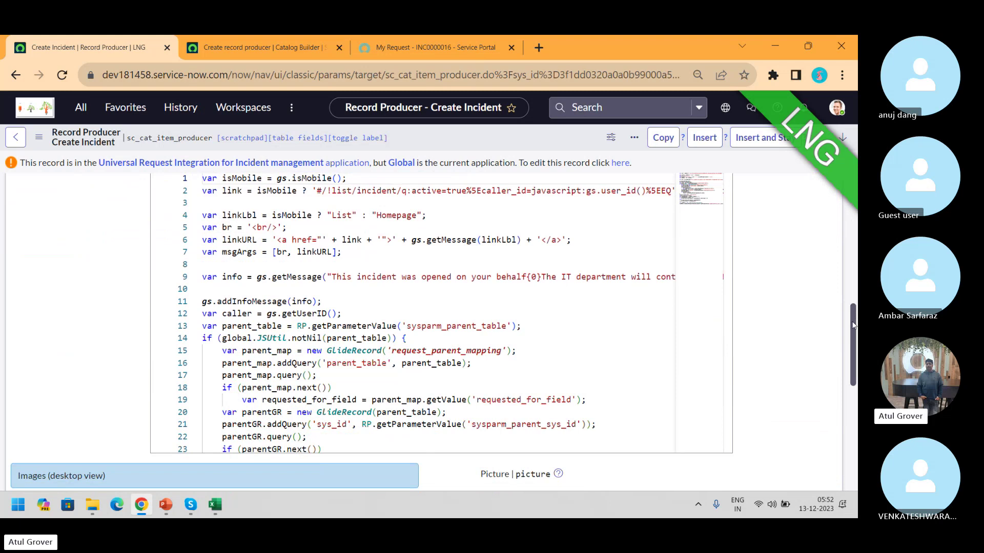
Expand the record producer's script editor to full screen and scroll down to the field assignments
scroll(855, 313, "up", 3)
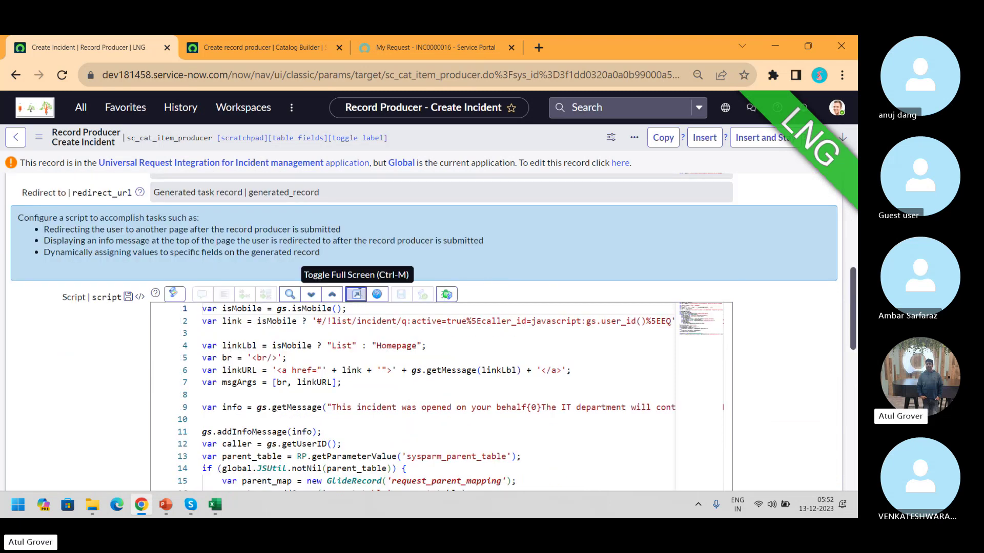
left_click(358, 294)
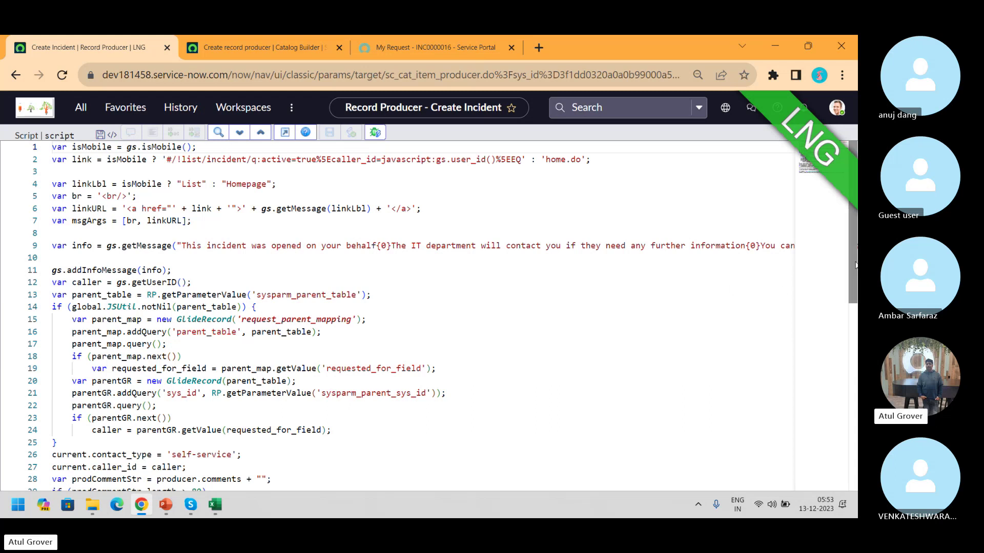
scroll(785, 291, "down", 3)
scroll(238, 245, "down", 1)
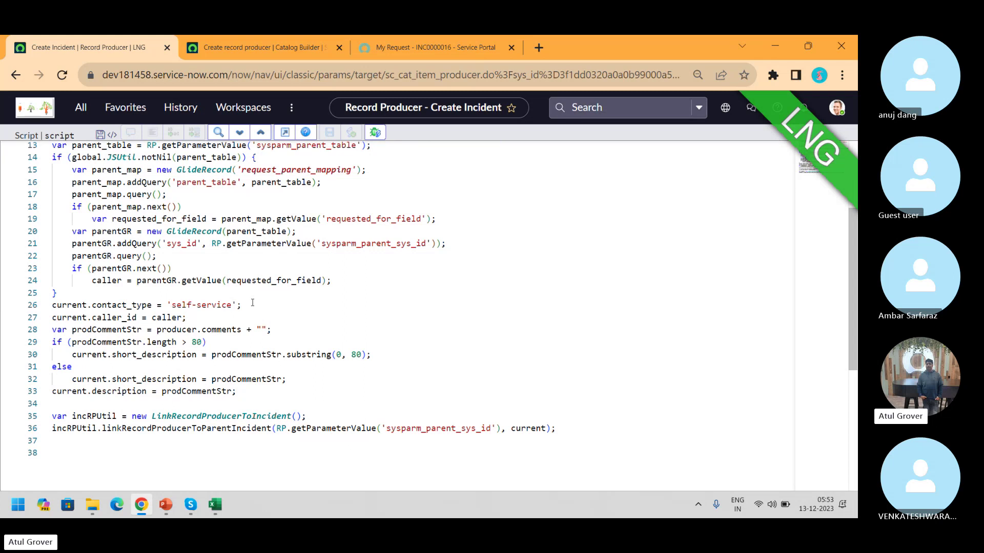
Highlight the self-service, caller_id, short_description and description assignments on lines 26–33
left_click_drag(245, 309, 168, 305)
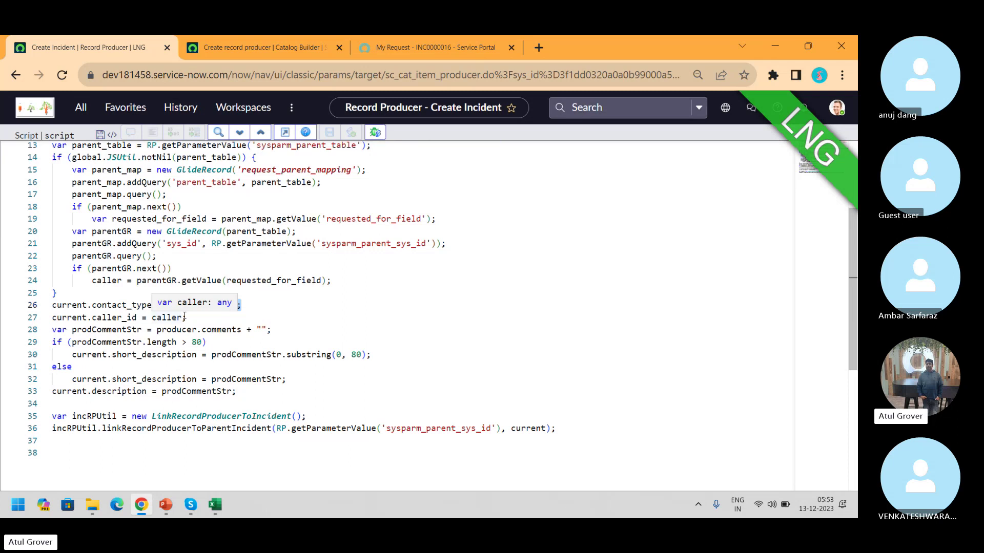
left_click(184, 317)
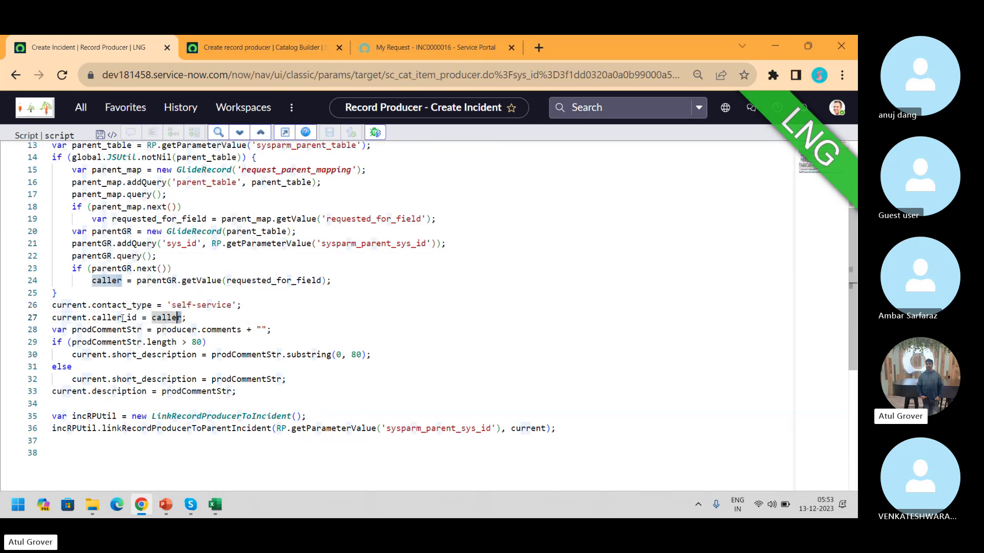
left_click_drag(137, 318, 88, 318)
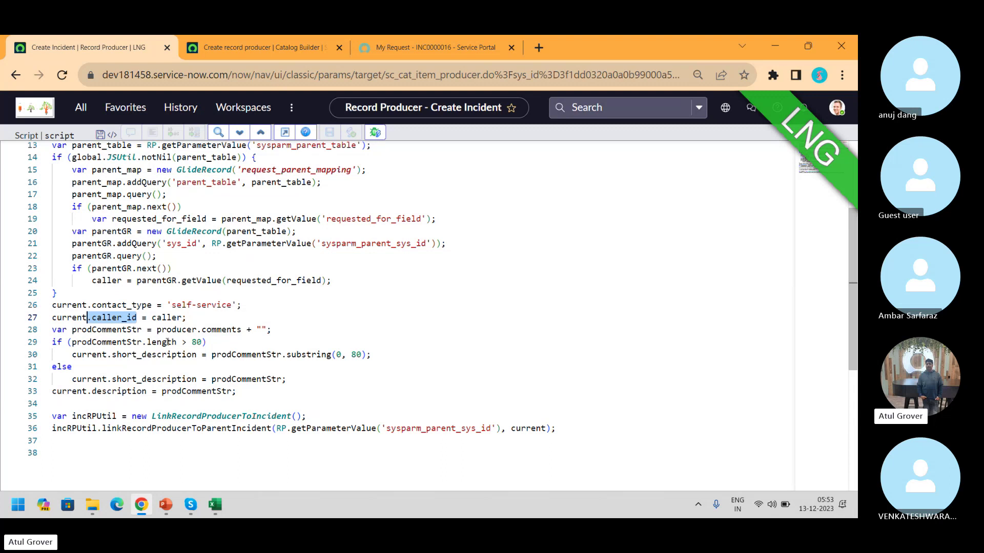
left_click_drag(197, 354, 112, 354)
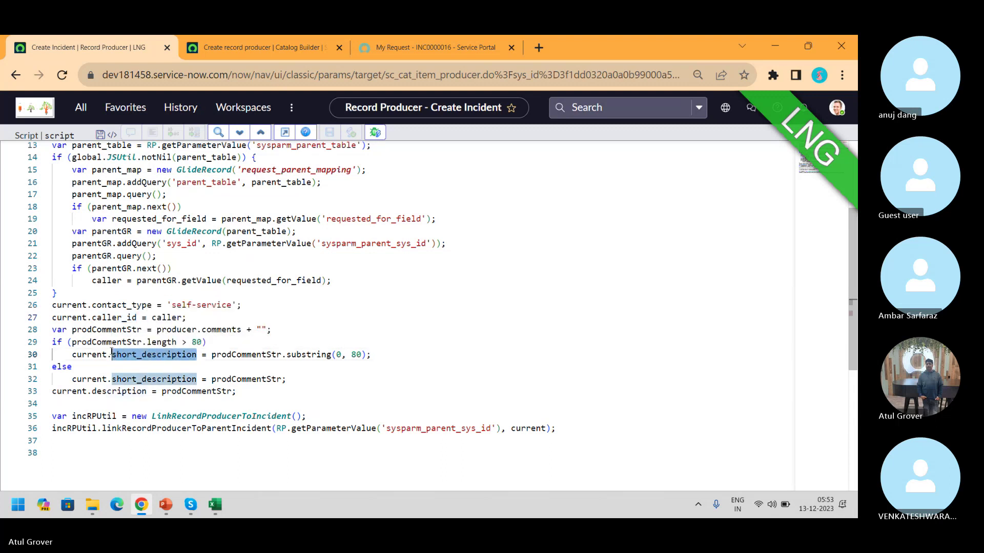
left_click(147, 391)
left_click_drag(148, 391, 94, 393)
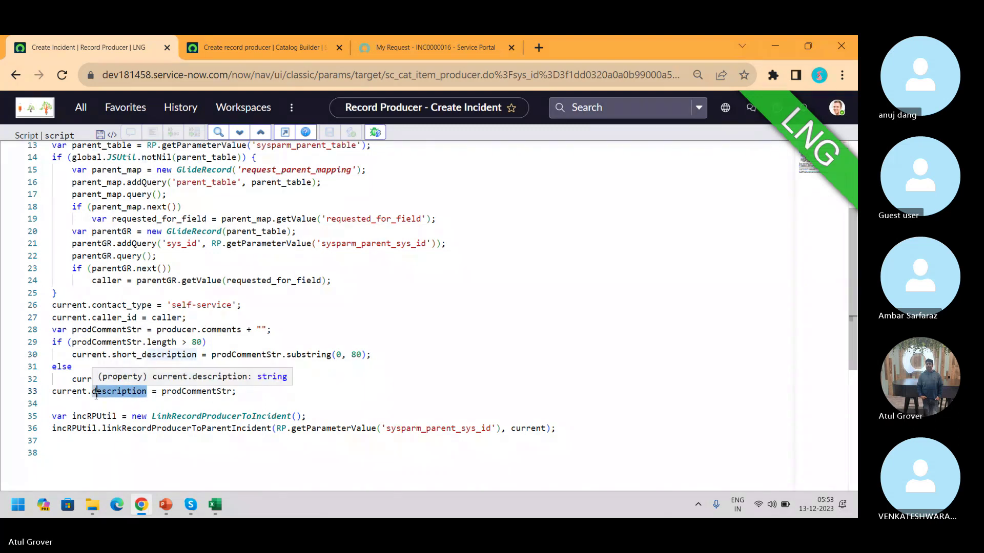
Copy INC0000016 from the portal request and load the instance home page from the Catalog Builder tab
left_click(445, 52)
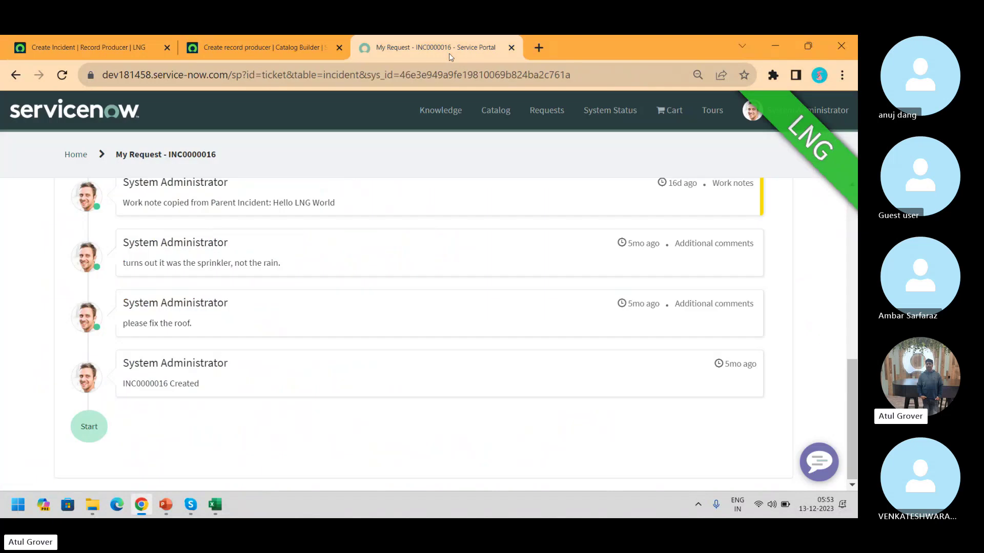
double_click(206, 158)
key("ctrl+c")
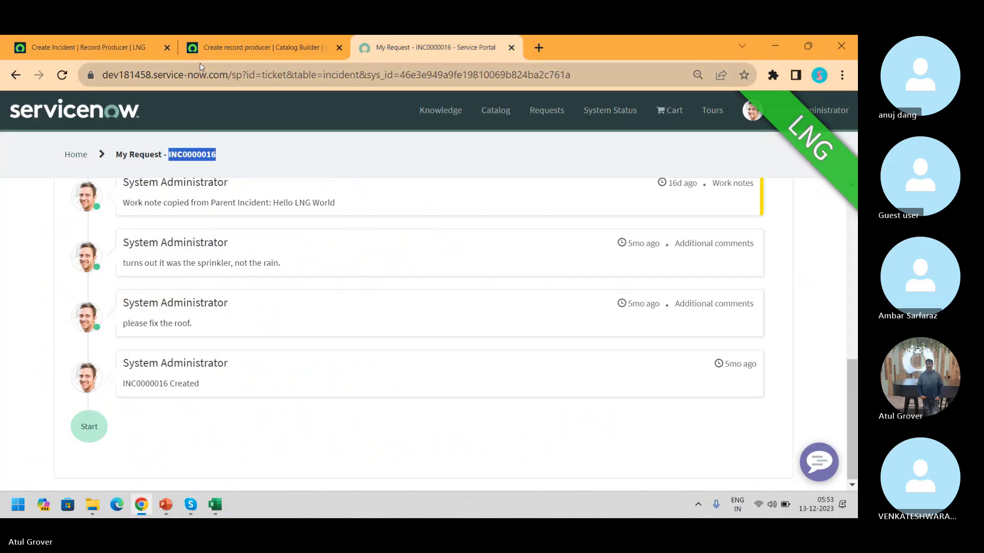
left_click(235, 47)
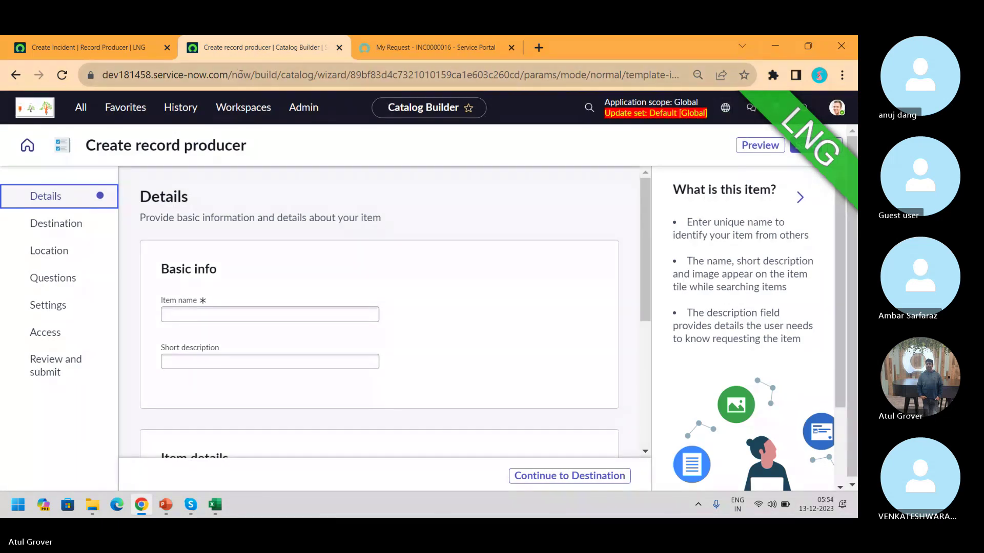
left_click_drag(231, 72, 854, 89)
key("BackSpace")
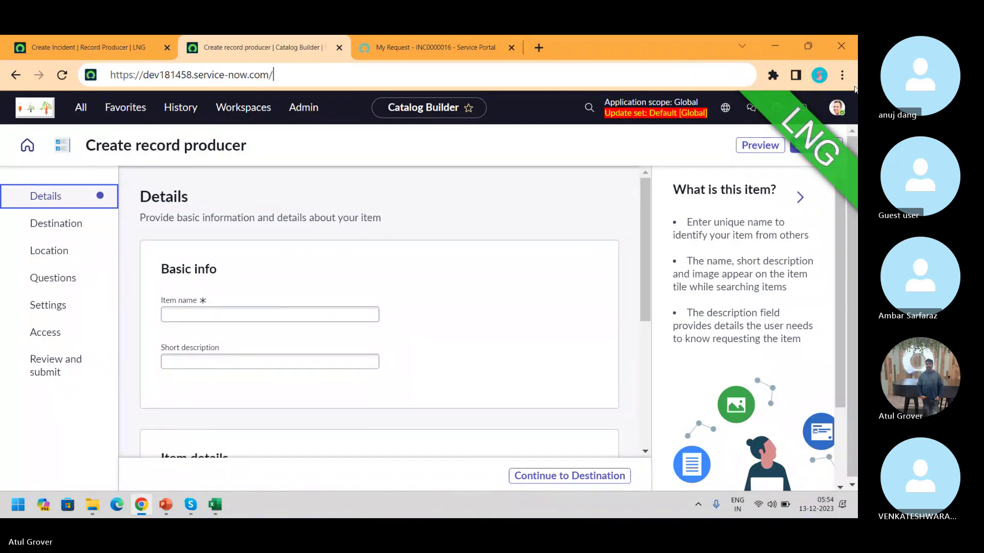
key("Down")
key("Down")
key("Down")
key("Return")
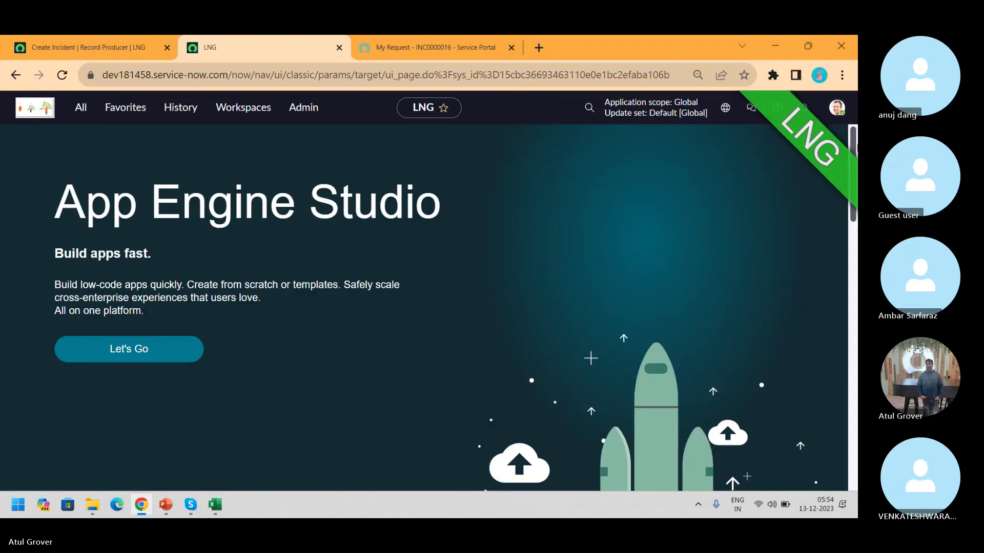
Search INC0000016 in global search to open its incident record
left_click(588, 108)
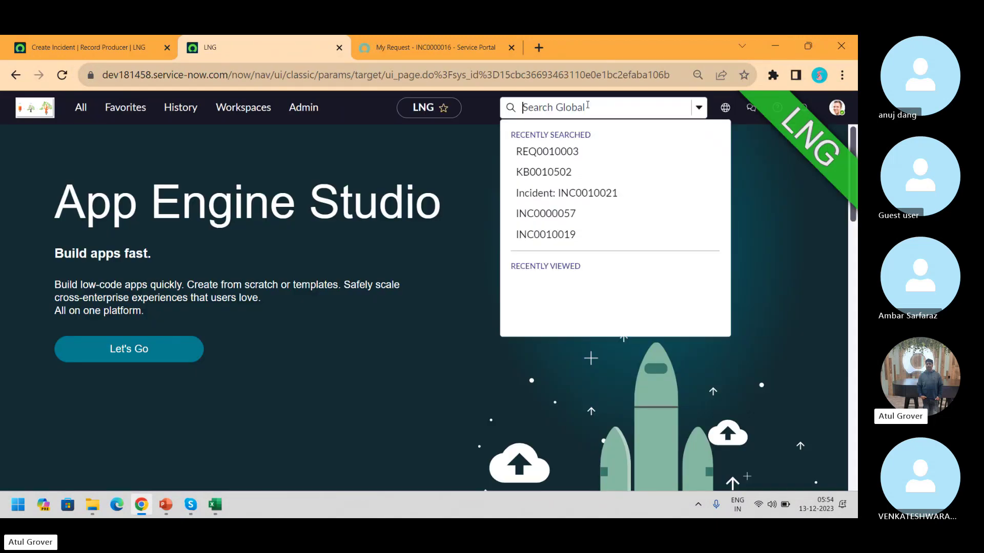
key("ctrl+v")
key("Return")
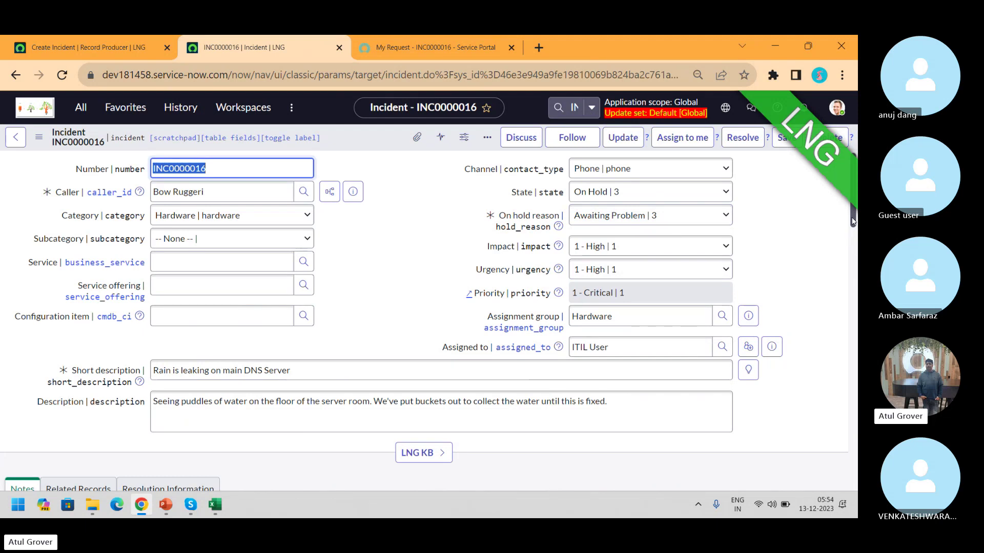
Scroll INC0000016's form to Activities and back, then return to the record producer script
left_click_drag(853, 221, 854, 433)
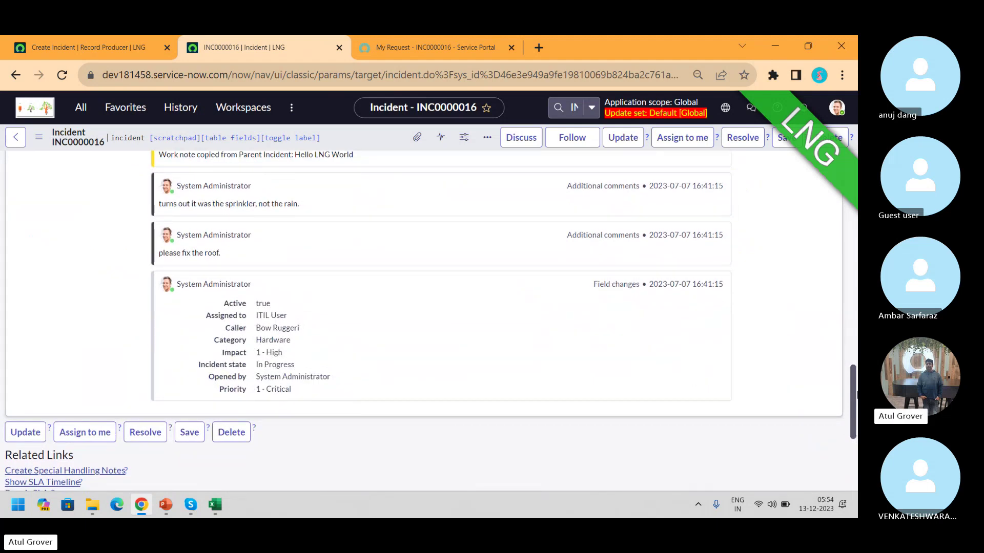
left_click_drag(851, 412, 832, 178)
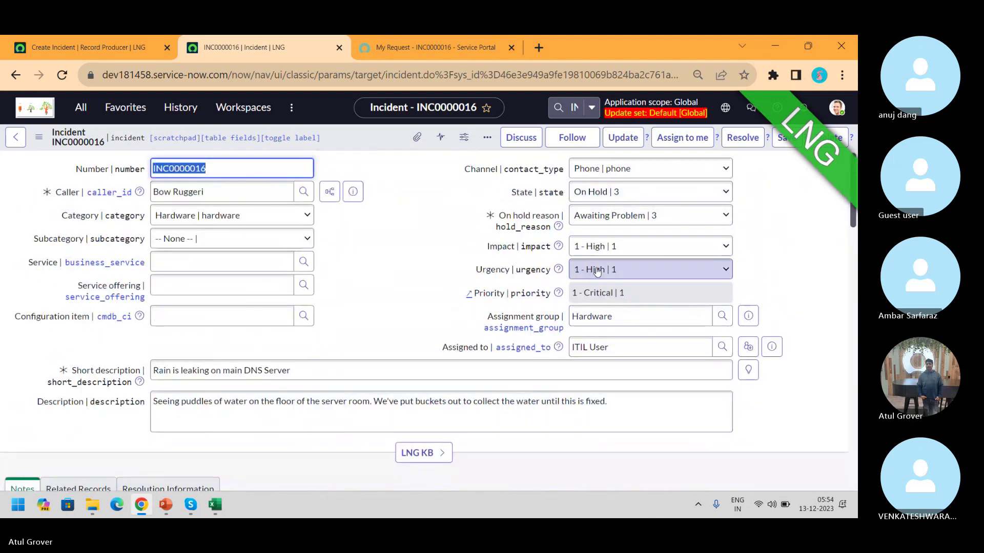
left_click(51, 52)
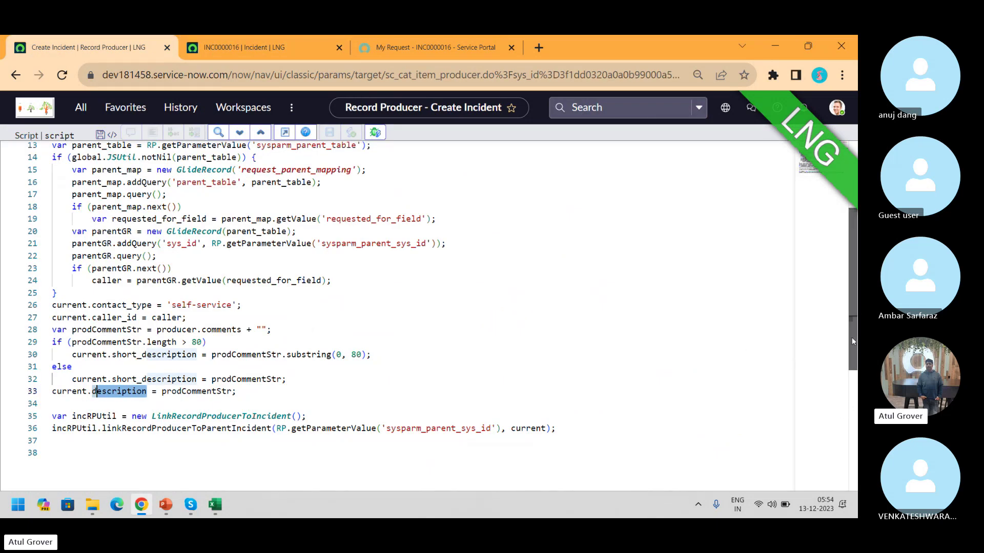
Glance at the portal and incident tabs, scroll the script back to line 1, and exit full-screen editing
left_click_drag(851, 337, 849, 318)
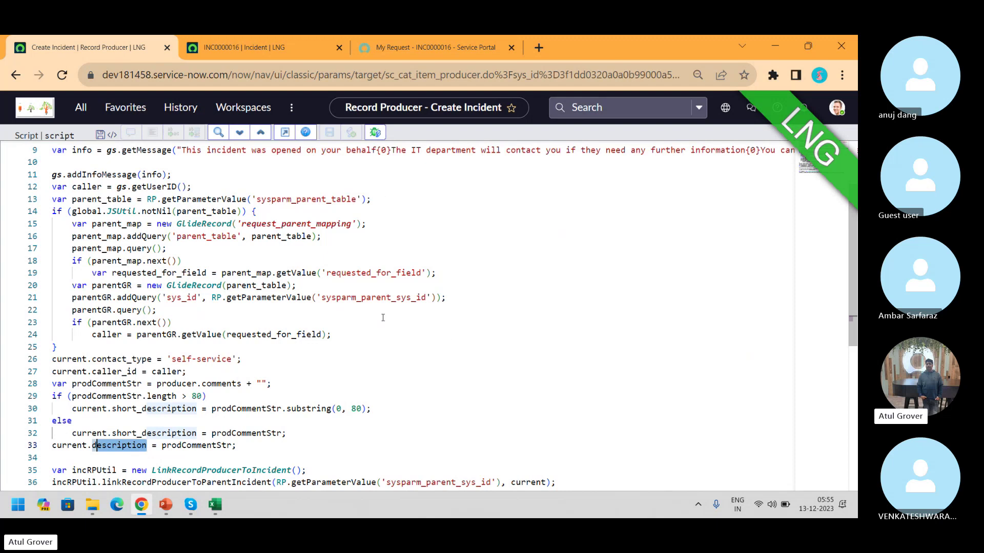
left_click(409, 48)
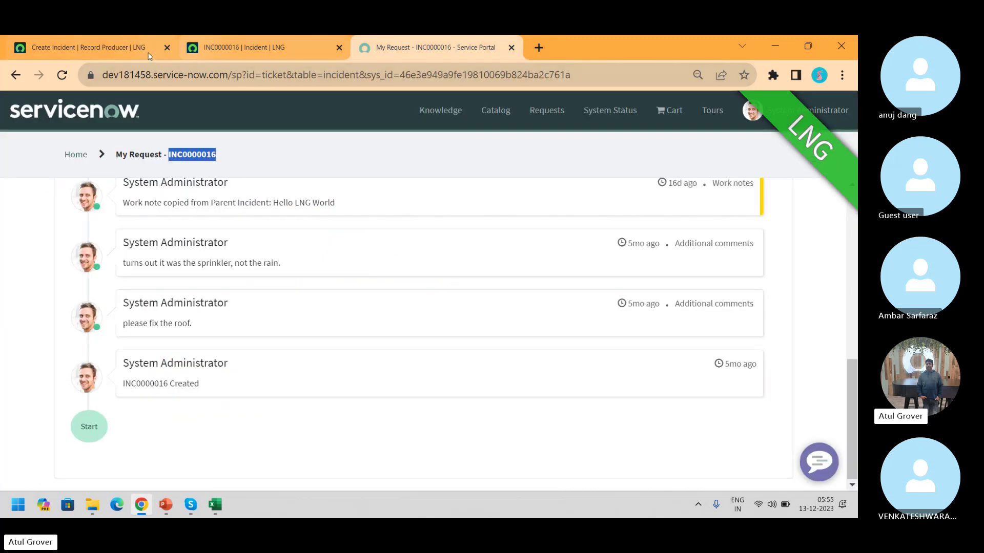
left_click(279, 36)
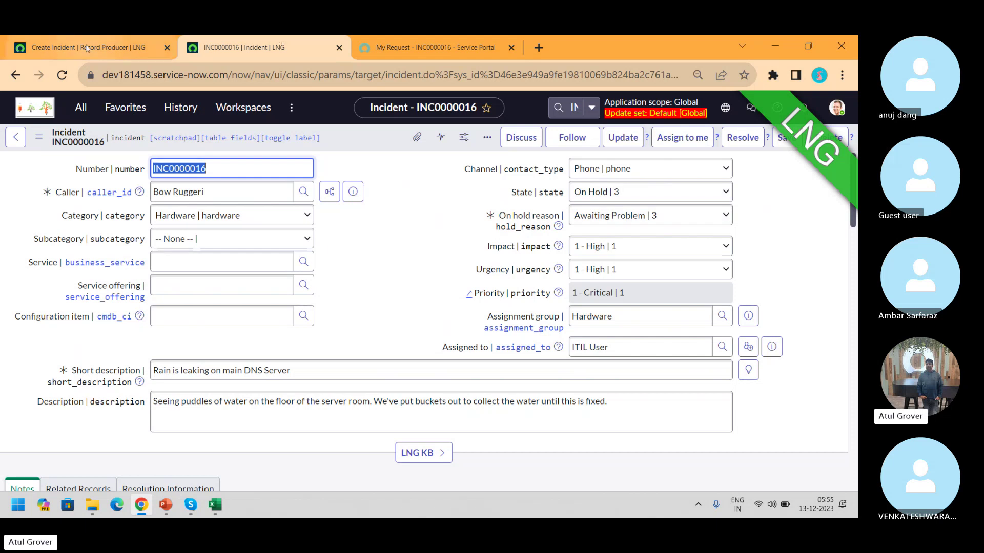
left_click(70, 57)
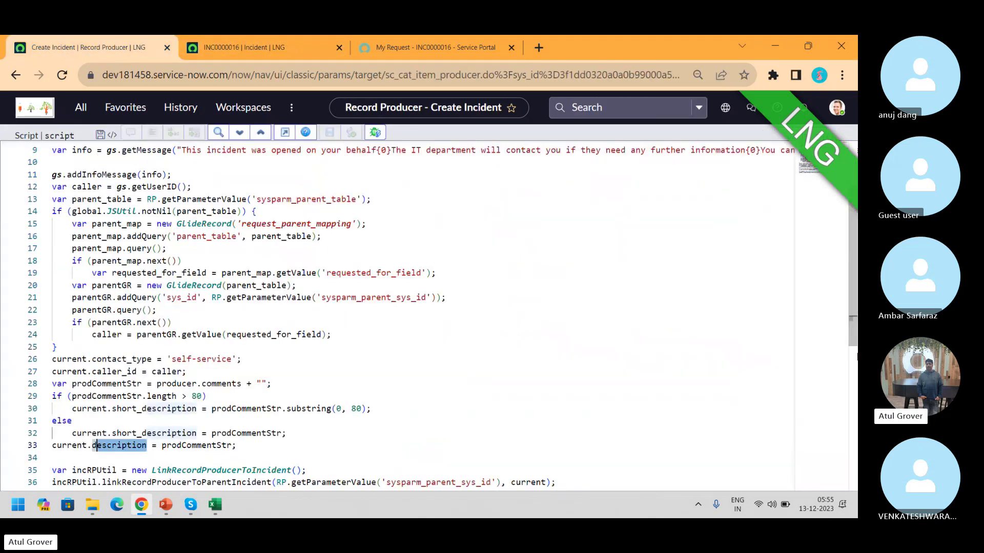
scroll(410, 308, "down", 1)
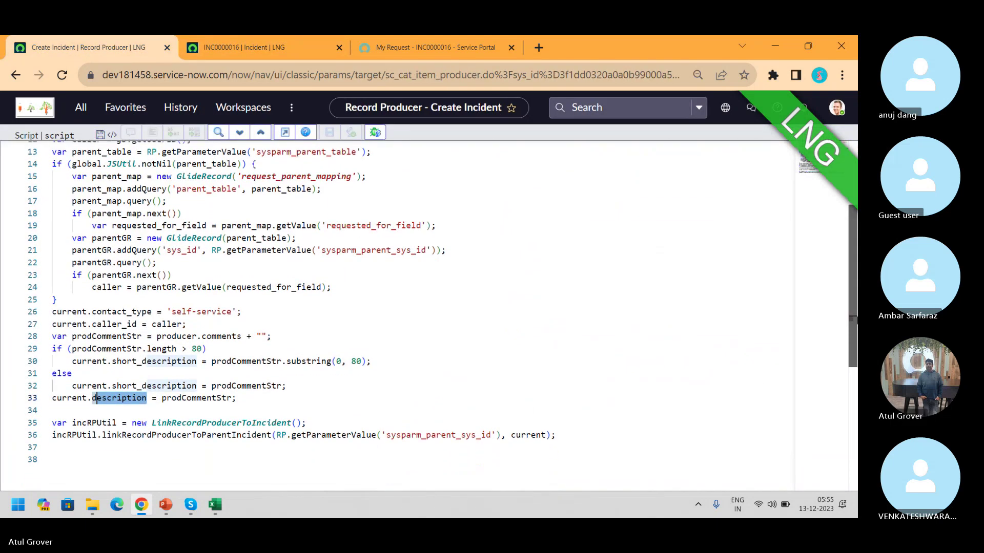
scroll(324, 199, "down", 1)
scroll(323, 199, "up", 5)
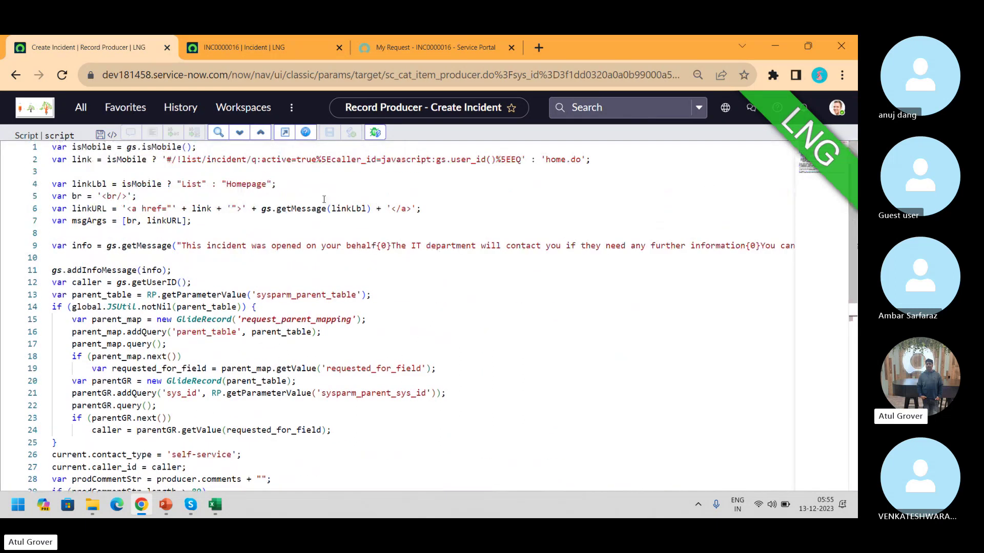
left_click(284, 132)
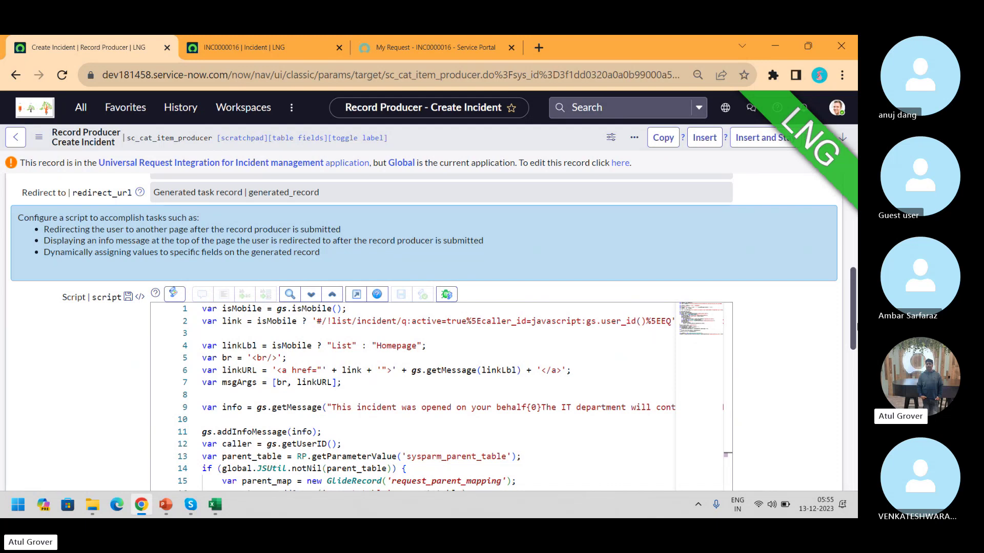
Review the Create Incident producer's Portal Settings, then open Urgency from its four variables
left_click_drag(854, 312, 855, 244)
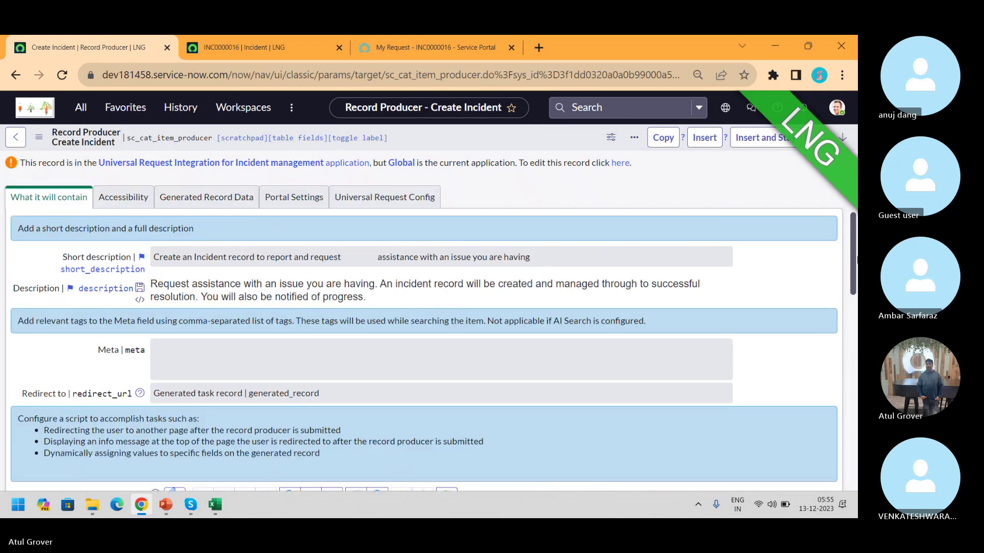
scroll(415, 275, "down", 2)
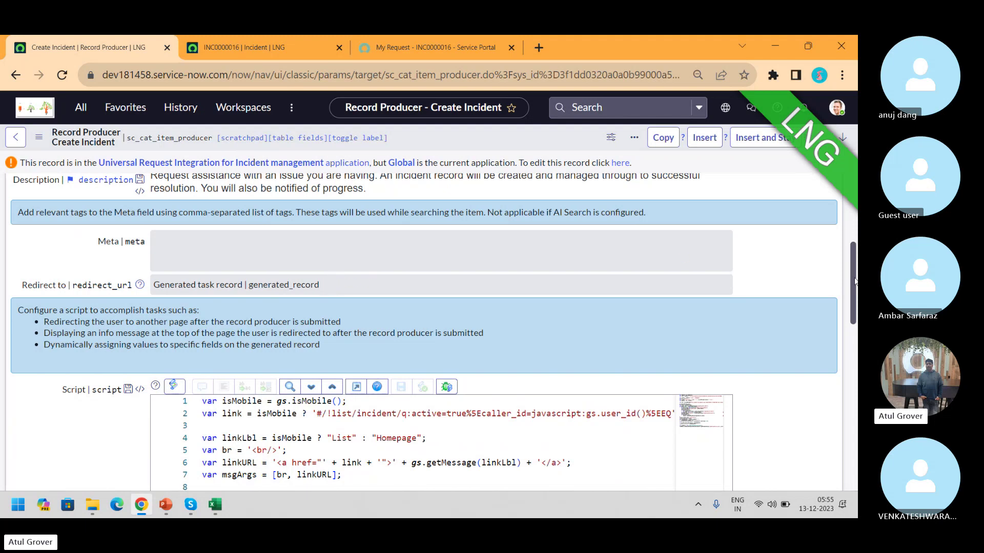
scroll(855, 281, "down", 2)
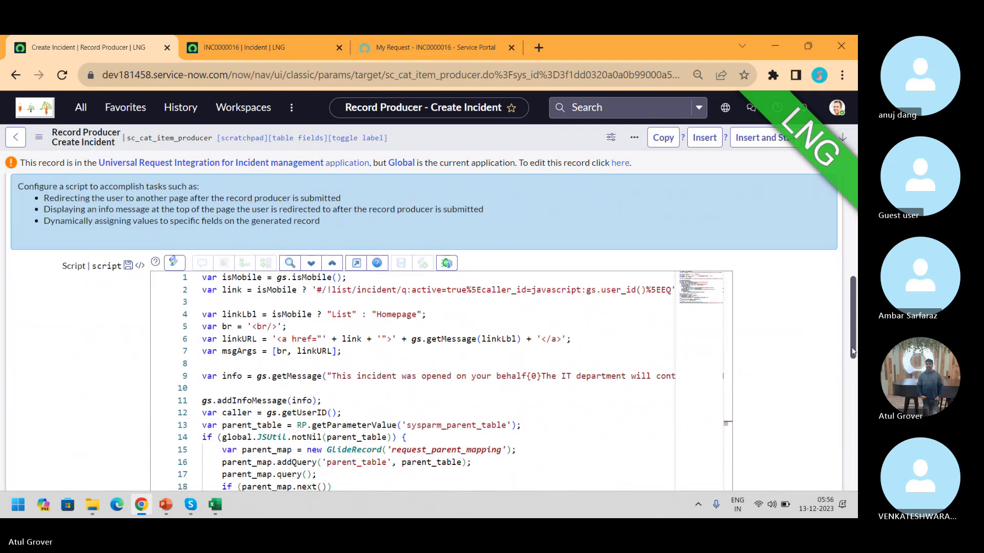
scroll(855, 287, "up", 3)
scroll(854, 287, "up", 2)
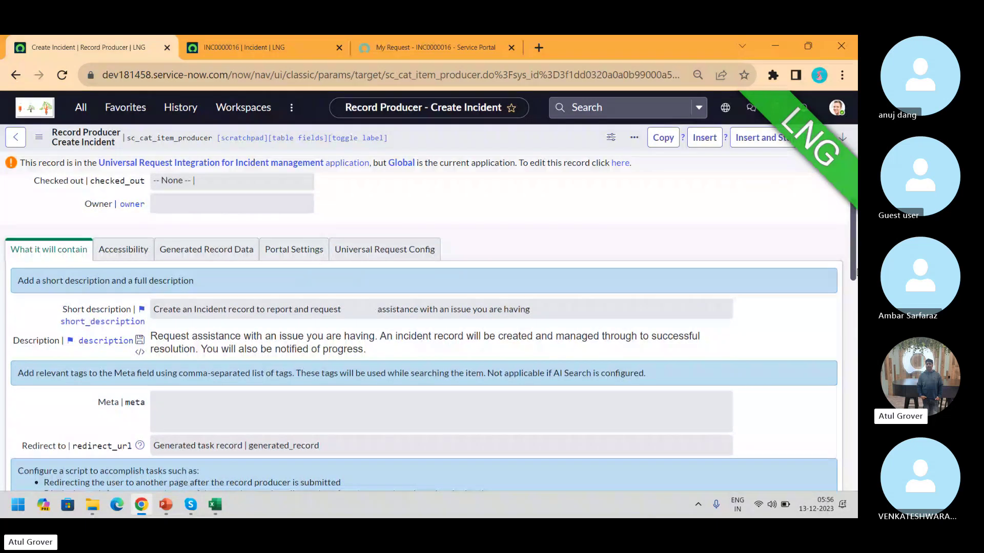
left_click(308, 253)
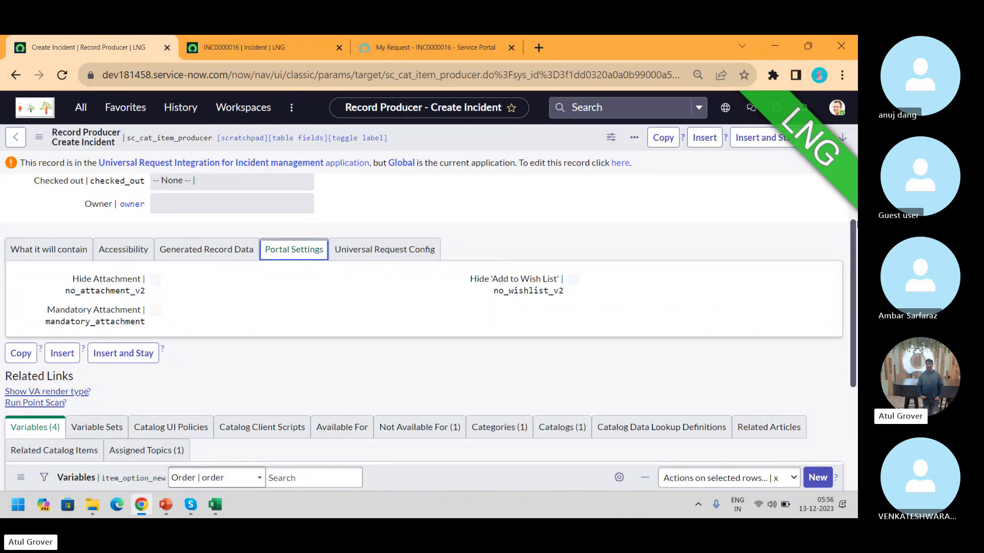
left_click_drag(854, 229, 848, 342)
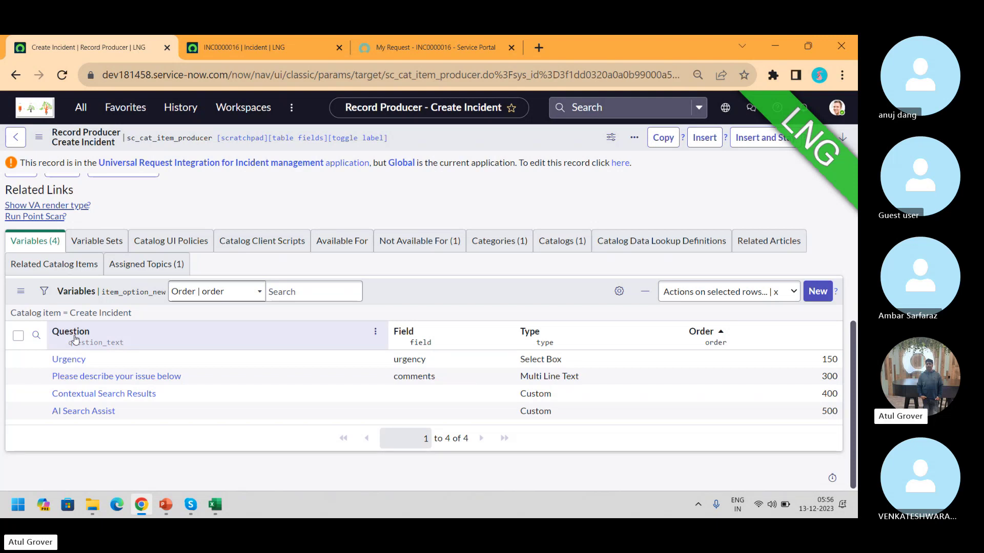
left_click(69, 360)
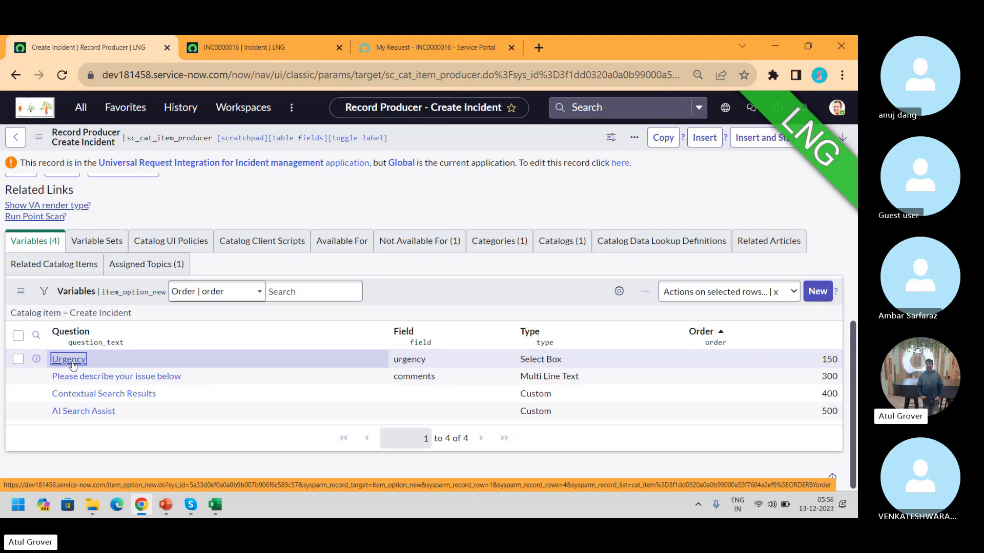
Open the Urgency variable and make it editable in the Global application
left_click(69, 360)
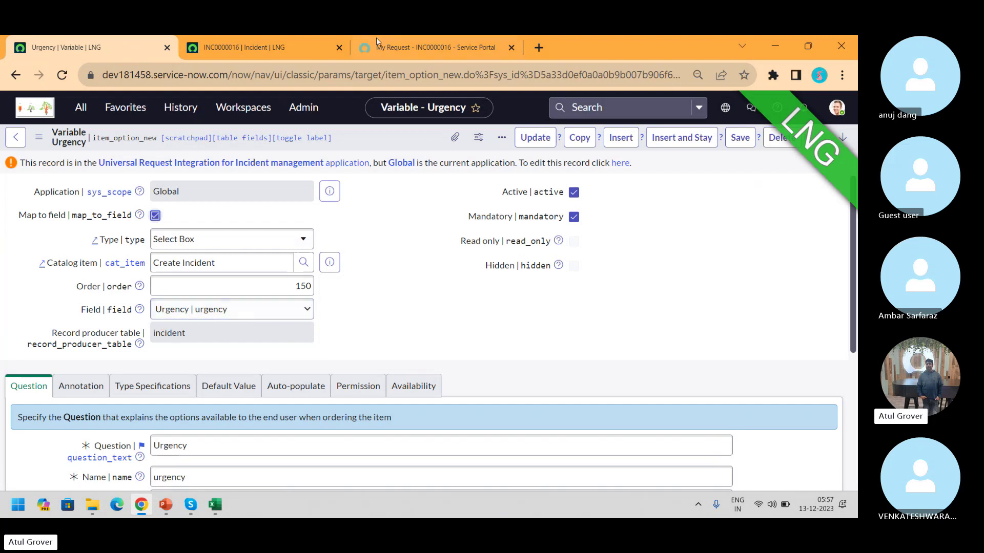
mouse_move(393, 49)
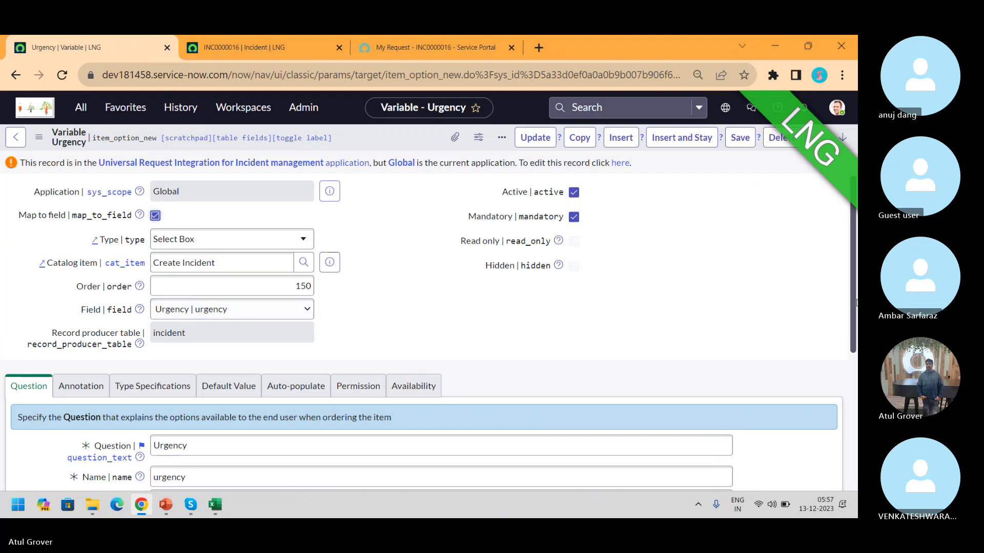
scroll(854, 296, "down", 1)
left_click_drag(854, 297, 854, 271)
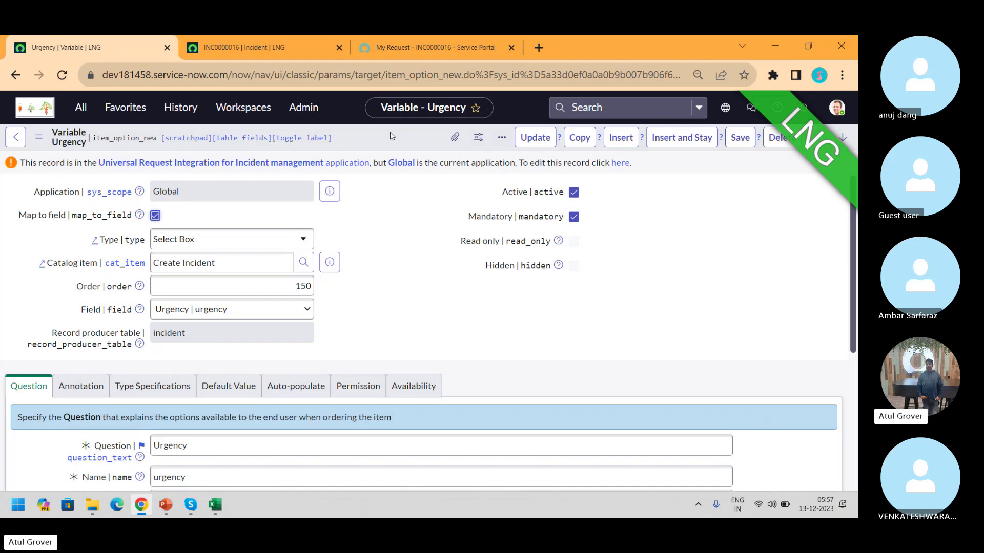
left_click(619, 167)
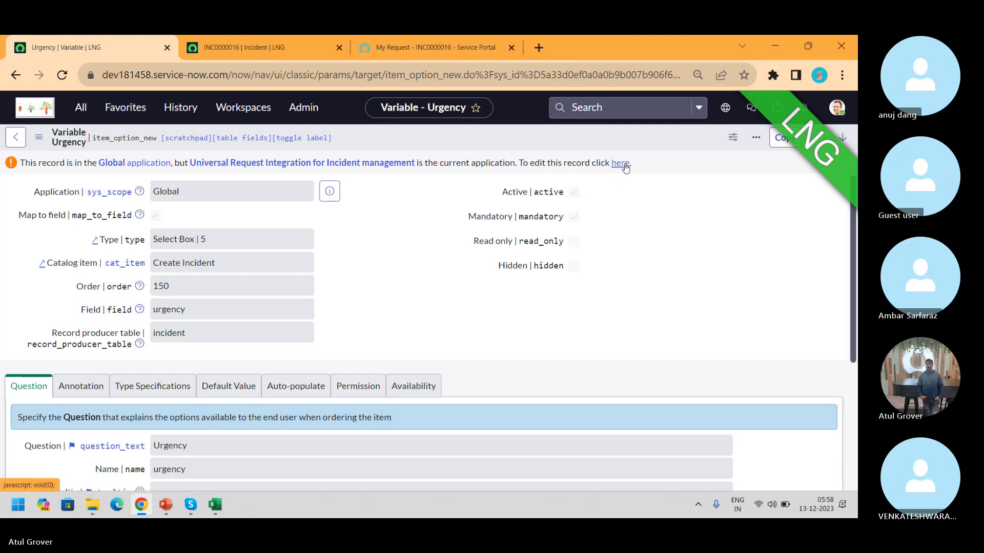
left_click(623, 164)
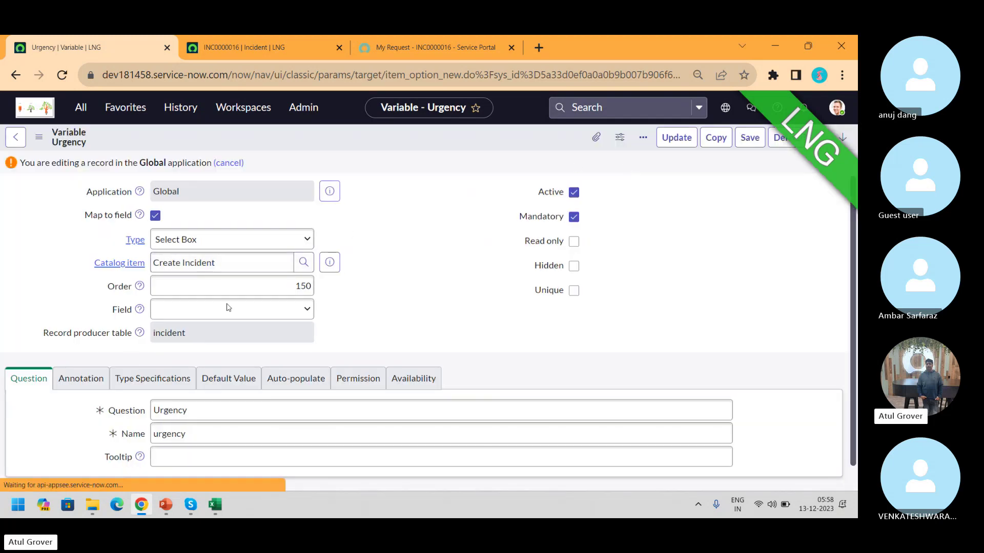
Show technical field names and list the incident fields Urgency can map to
double_click(126, 307)
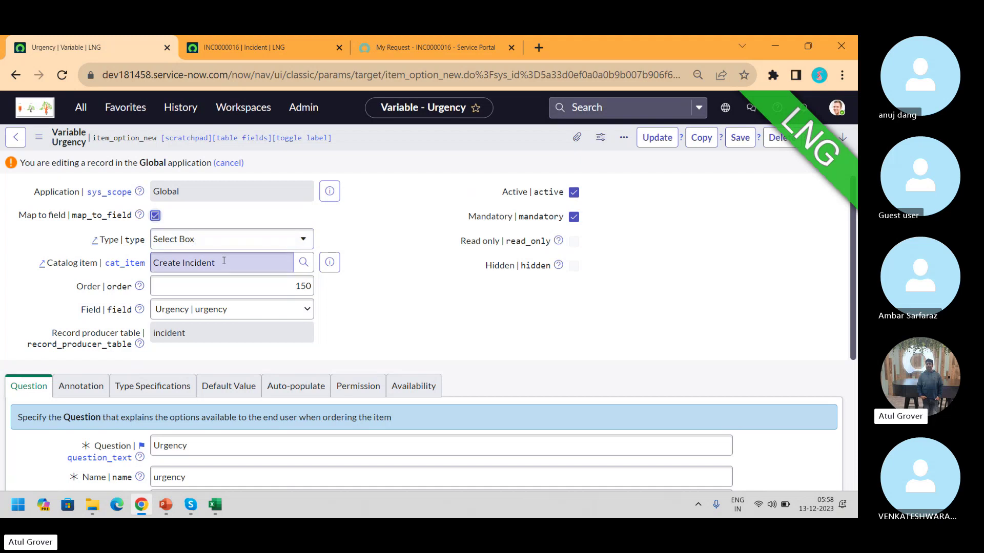
left_click(260, 311)
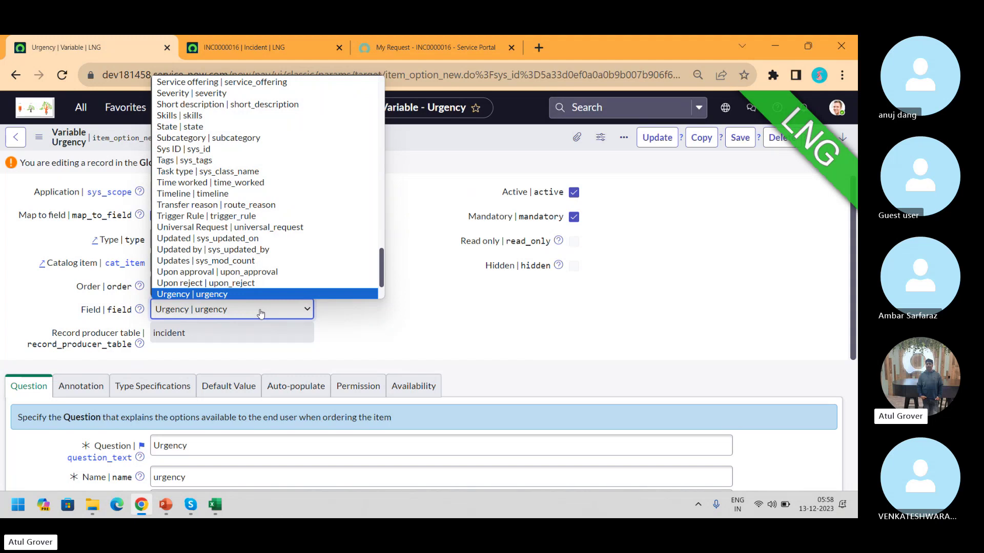
key("alt+Tab")
Leave the Skype call and return to the Urgency variable form in Chrome
key("Down")
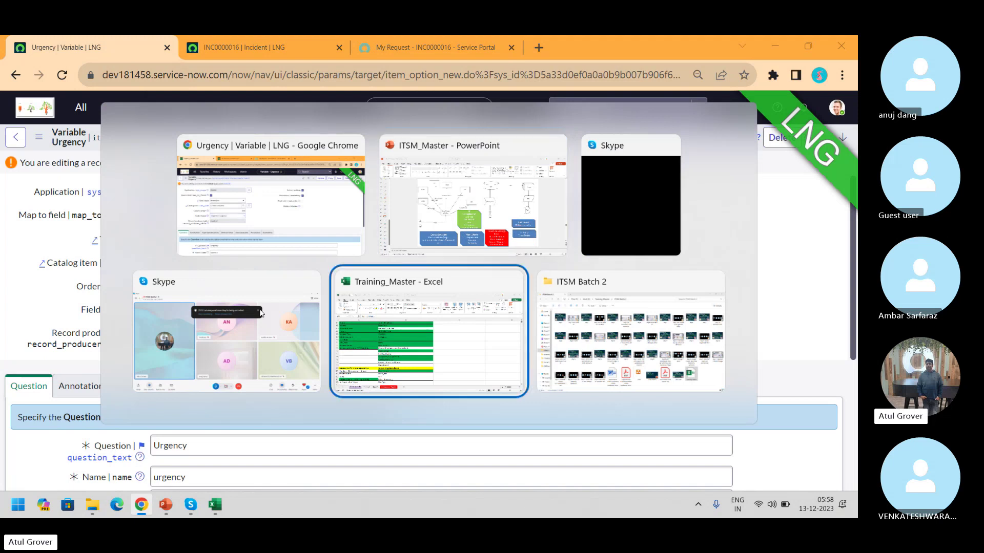
key("Left")
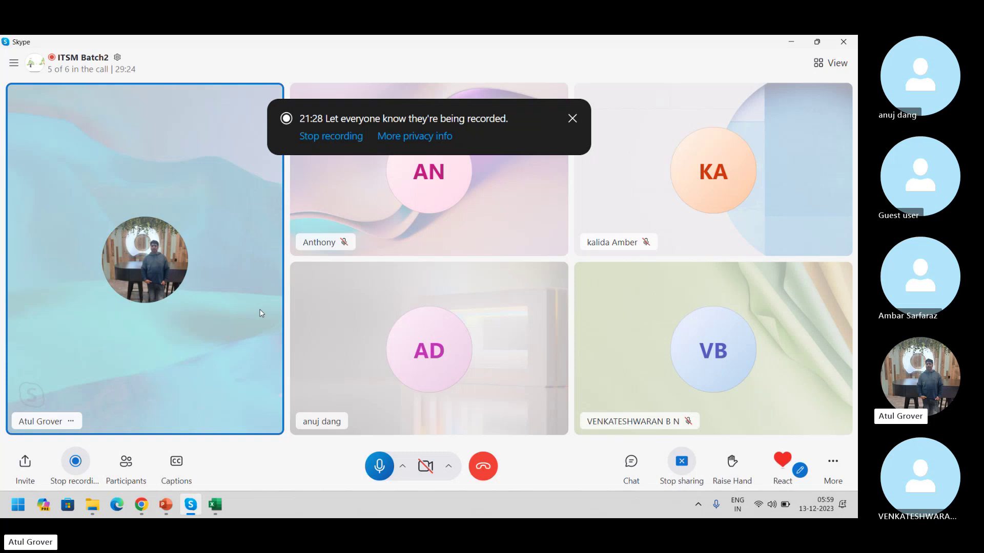
key("alt+Tab")
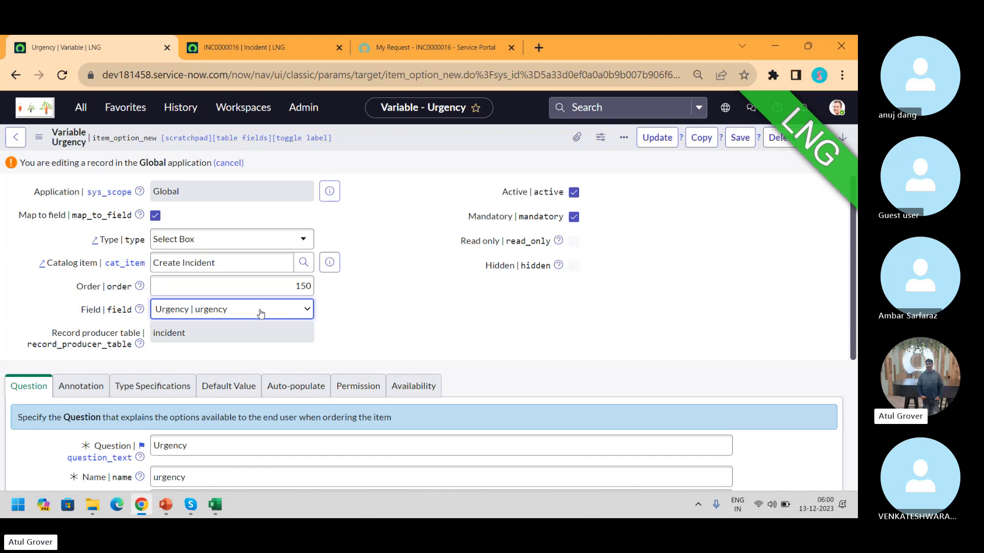
Bring the INC0000016 incident form, with 1 - Critical priority, back into view
left_click(239, 46)
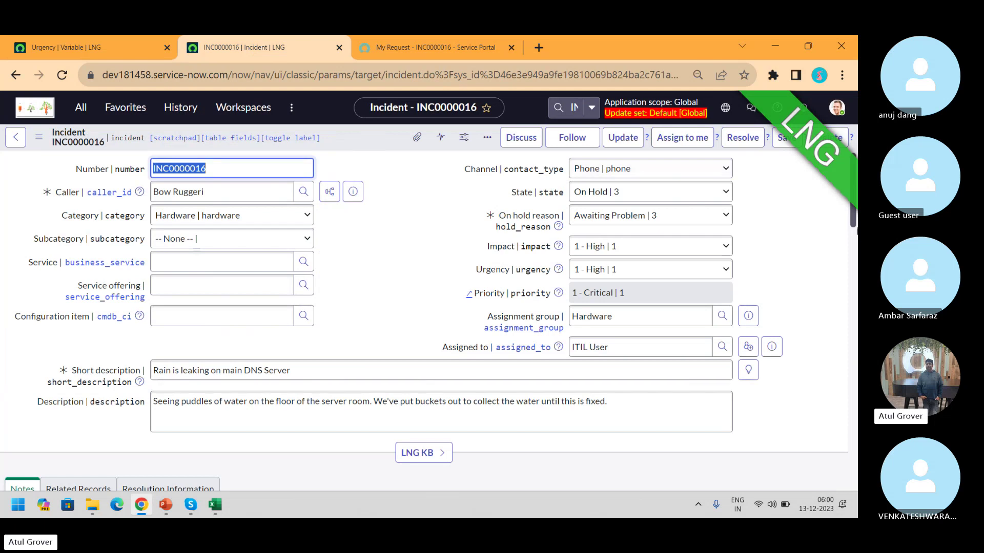
mouse_move(853, 224)
left_mouse_down()
mouse_move(852, 293)
mouse_move(850, 215)
left_mouse_up()
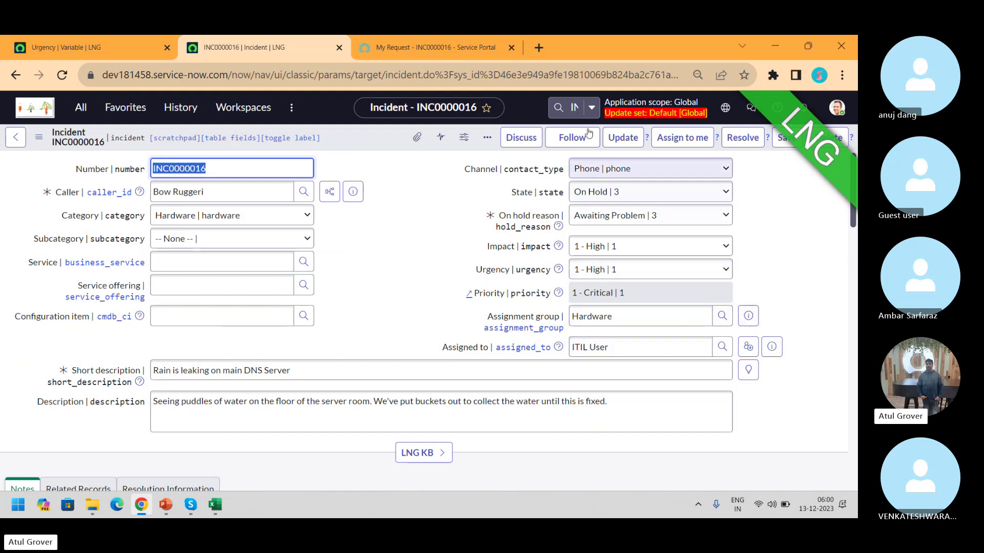
scroll(854, 214, "down", 2)
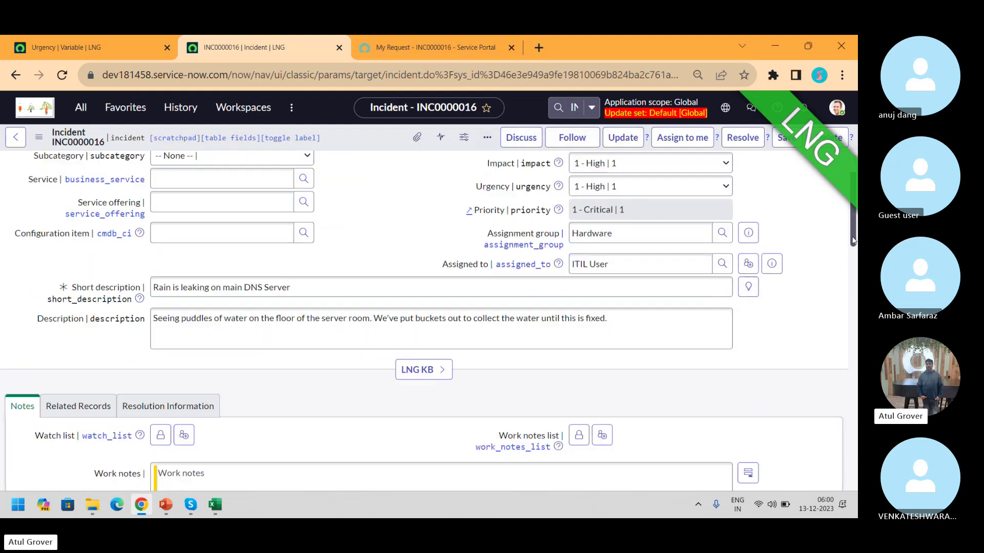
scroll(853, 210, "up", 2)
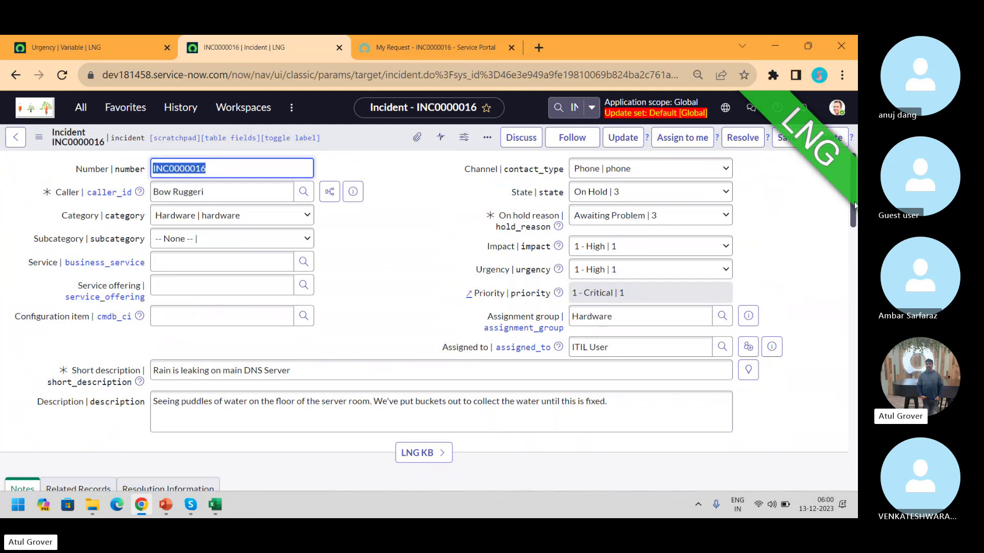
In Form Design, filter for 'var', drop Incident Variable Editor below Description, and save
right_click(372, 143)
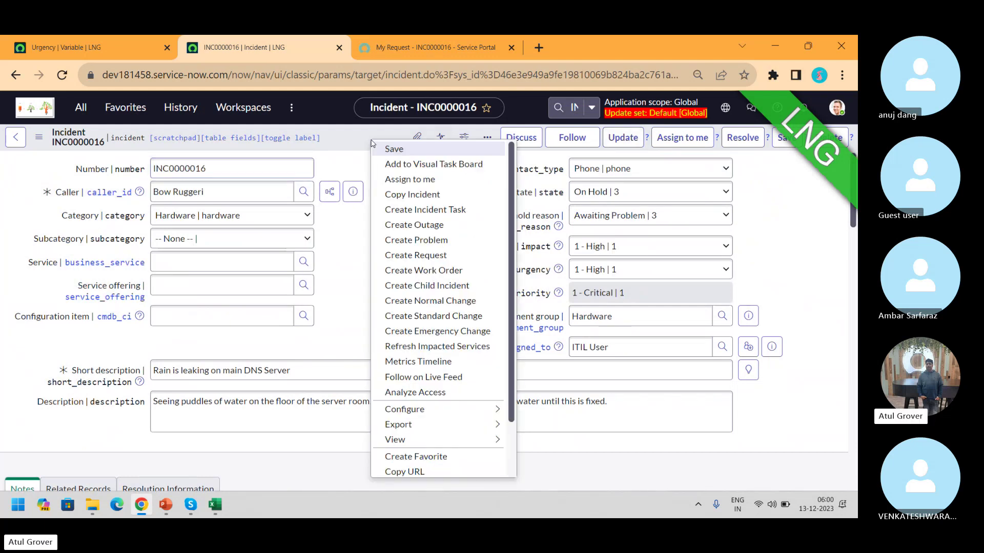
mouse_move(487, 411)
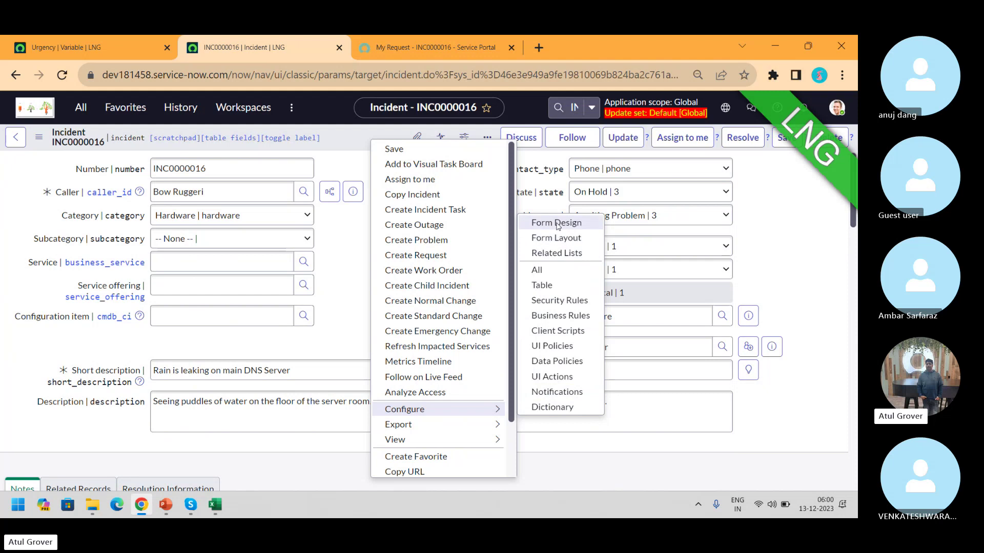
left_click(558, 225)
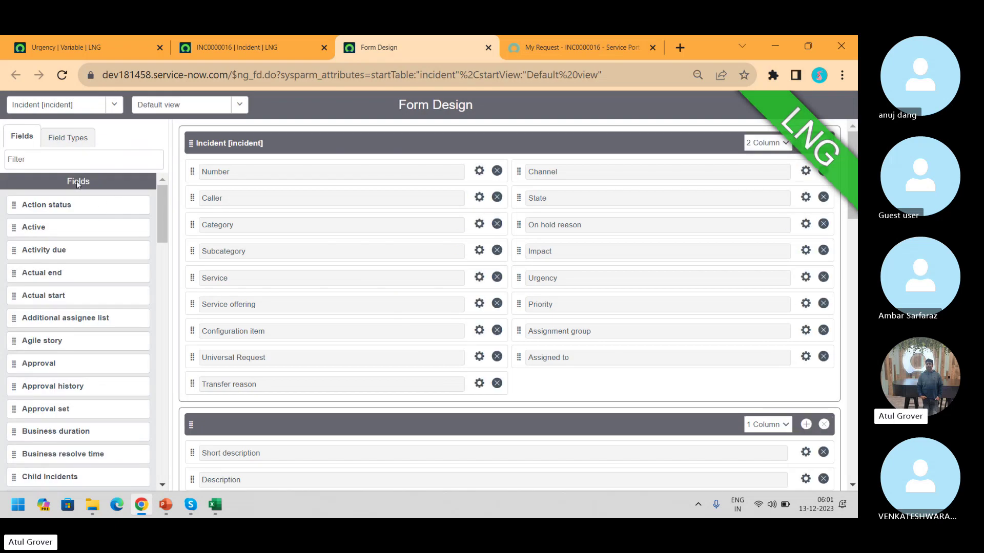
left_click(61, 162)
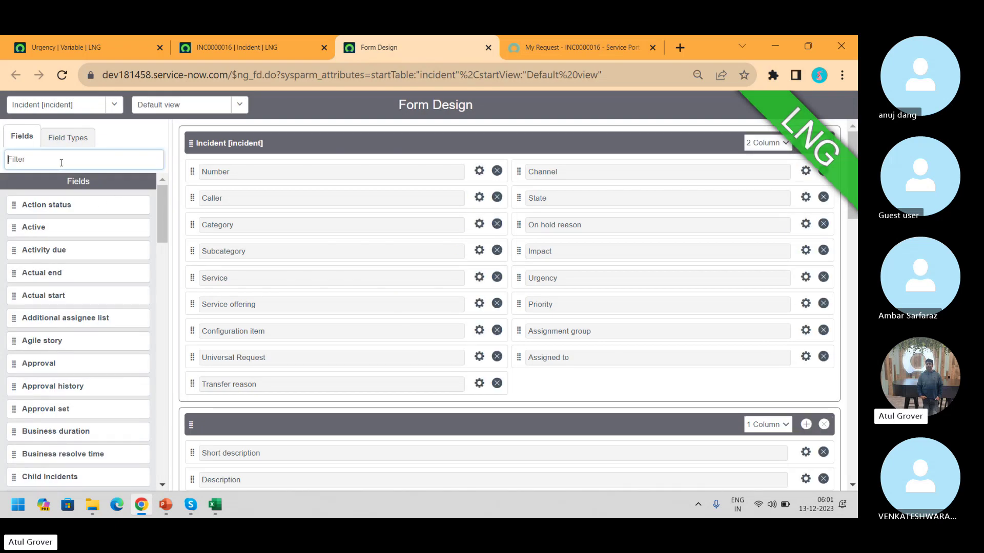
type("var")
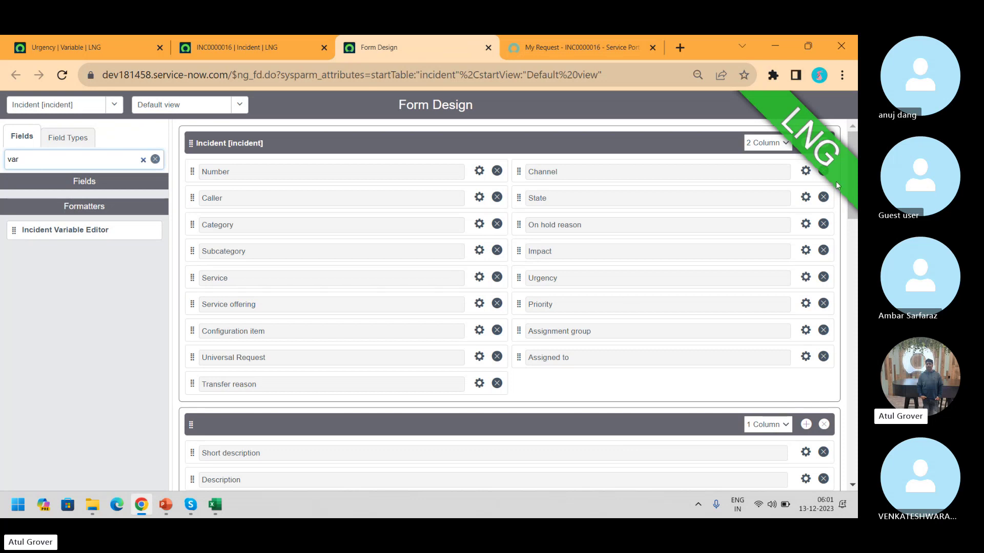
left_click_drag(853, 147, 851, 200)
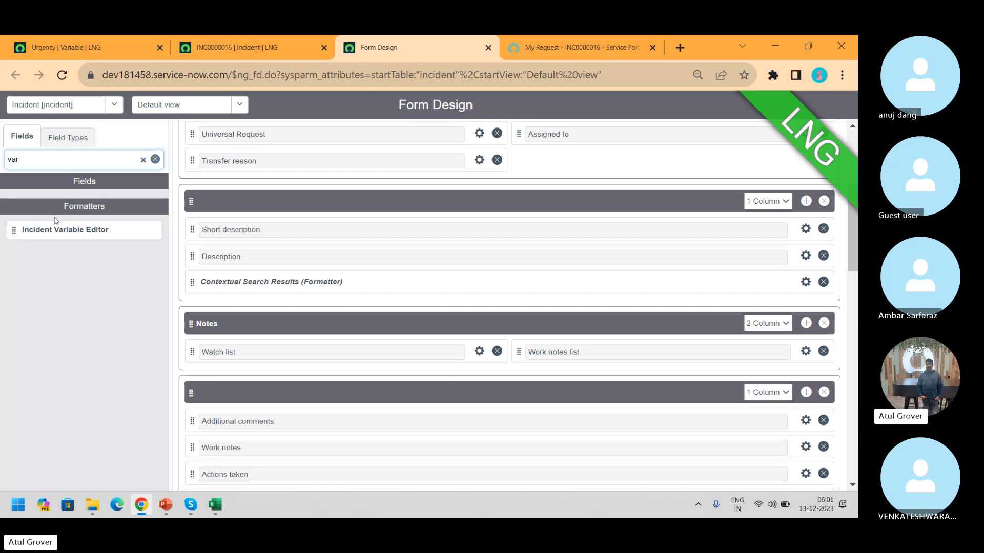
left_click_drag(15, 229, 311, 280)
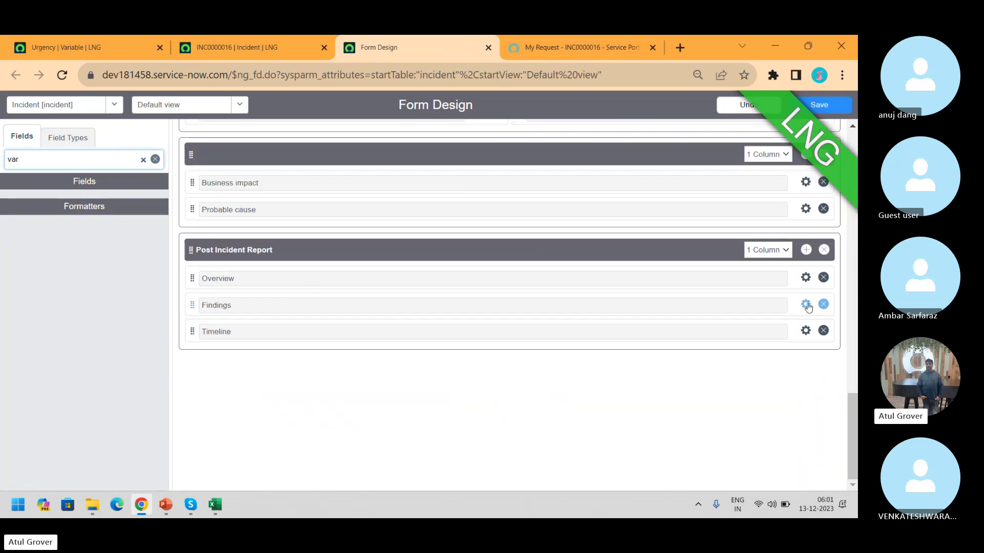
left_click_drag(851, 390, 856, 209)
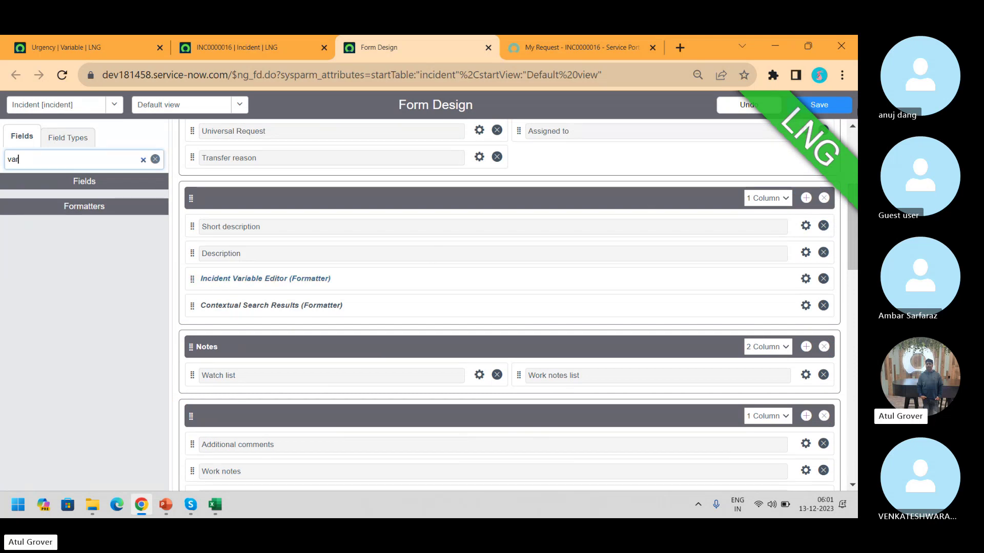
left_click(826, 103)
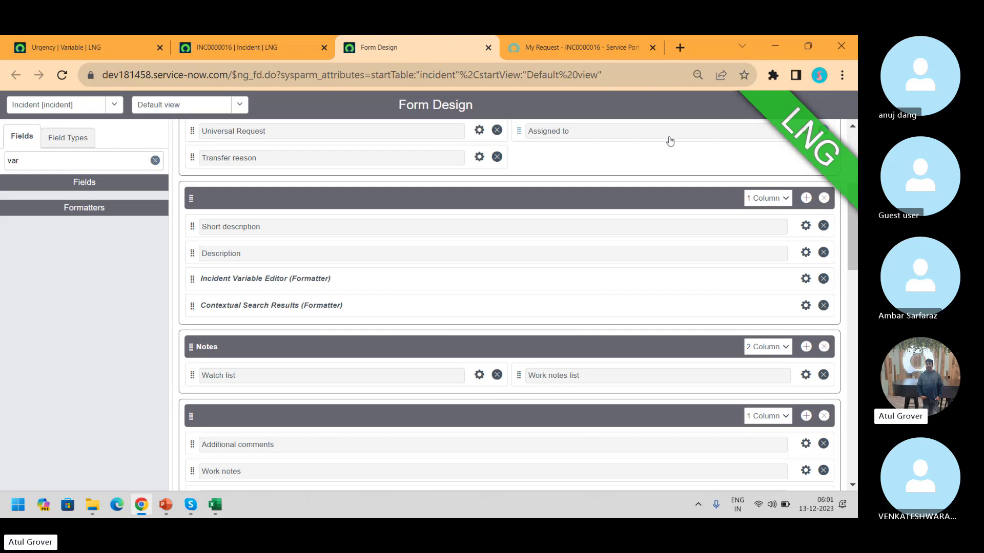
left_click(273, 44)
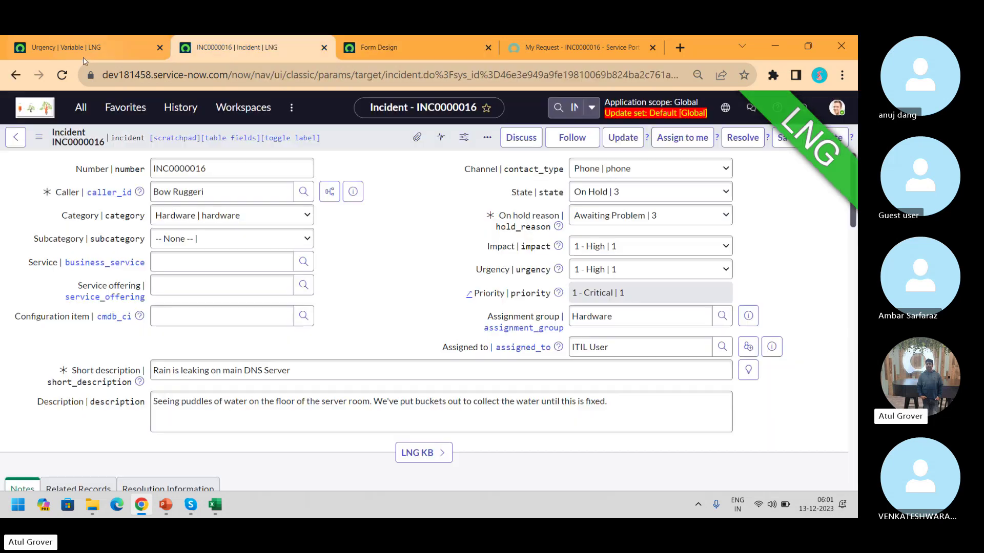
Reload INC0000016 and scroll down to its Description and Notes
left_click(64, 75)
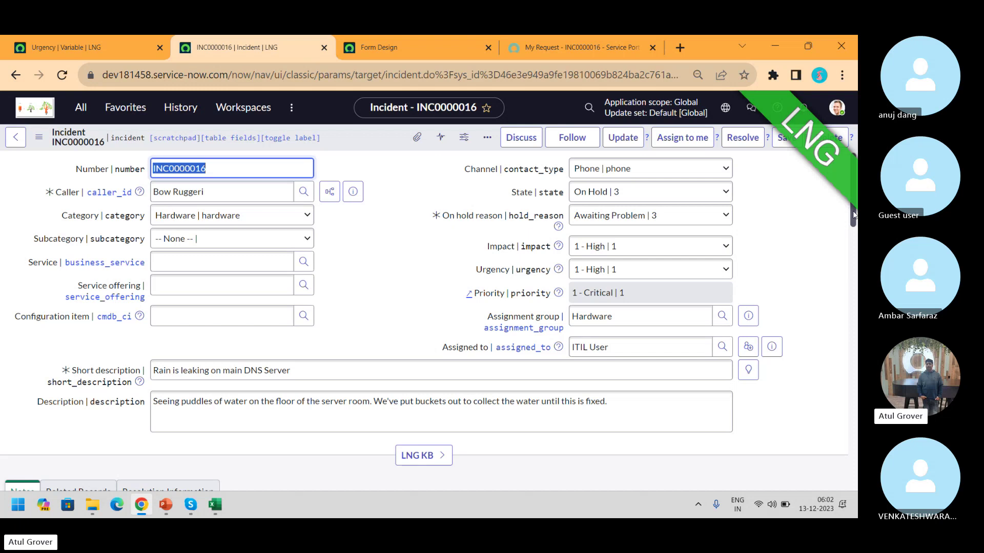
mouse_move(853, 216)
left_mouse_down()
mouse_move(856, 266)
mouse_move(852, 226)
left_mouse_up()
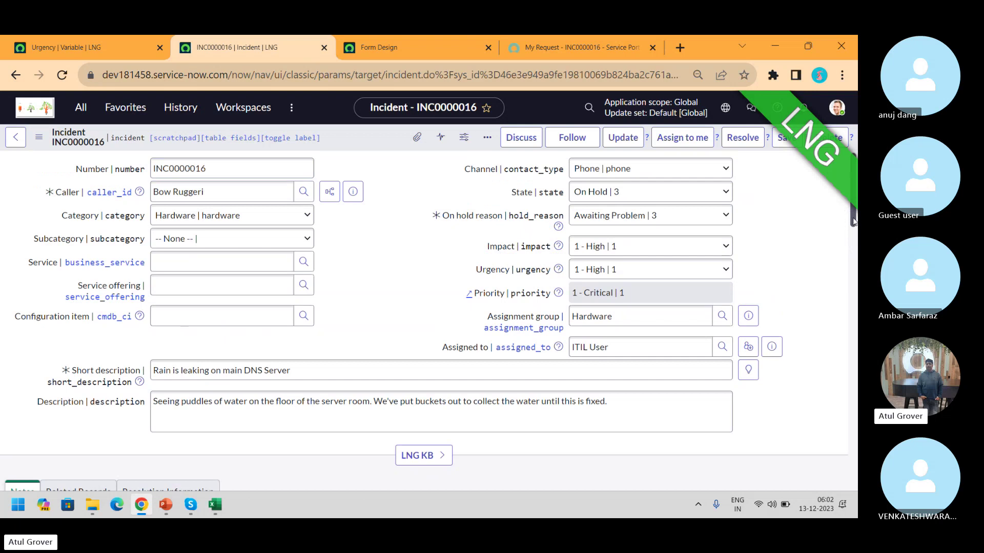
scroll(853, 226, "down", 4)
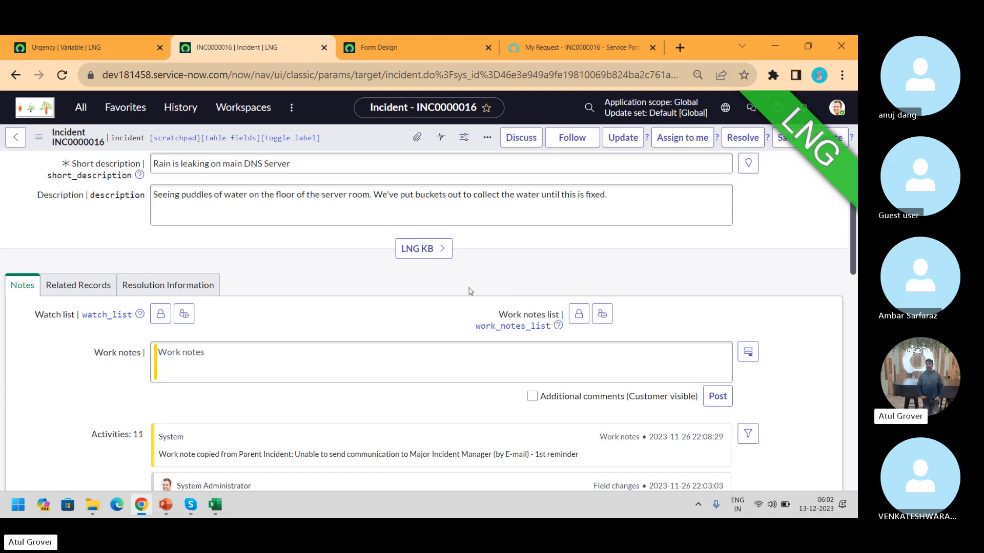
Open the incident form in Form Design and insert a new section below the resolution fields
right_click(352, 140)
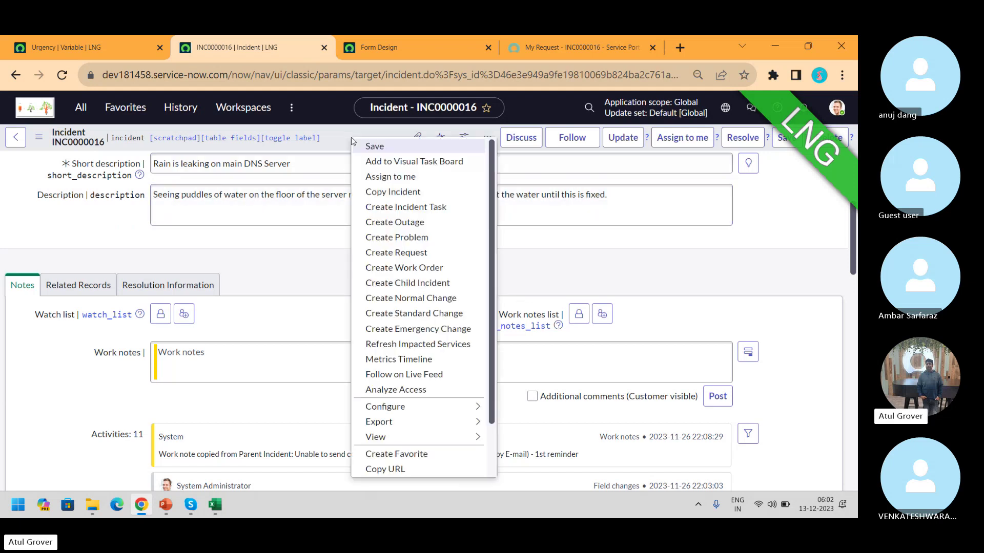
mouse_move(468, 406)
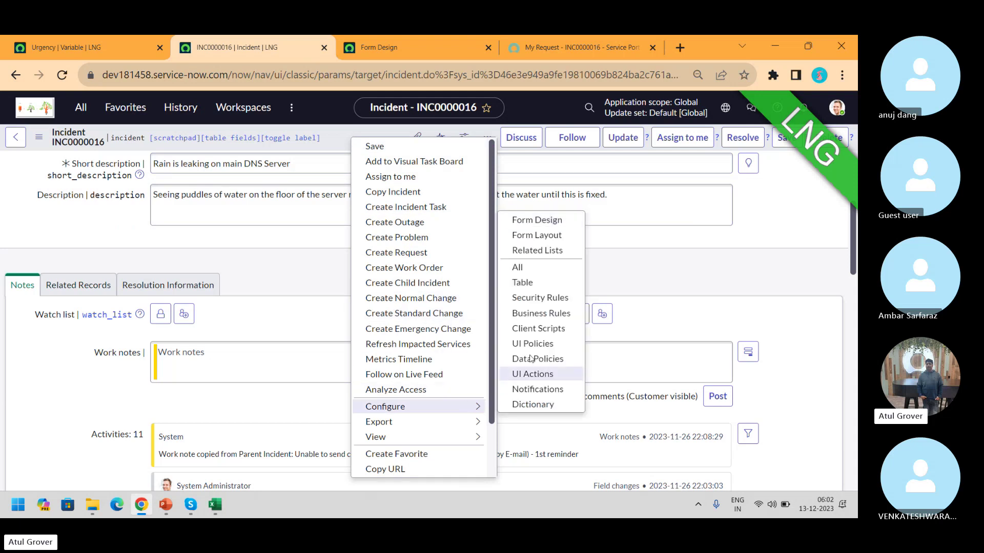
left_click(521, 226)
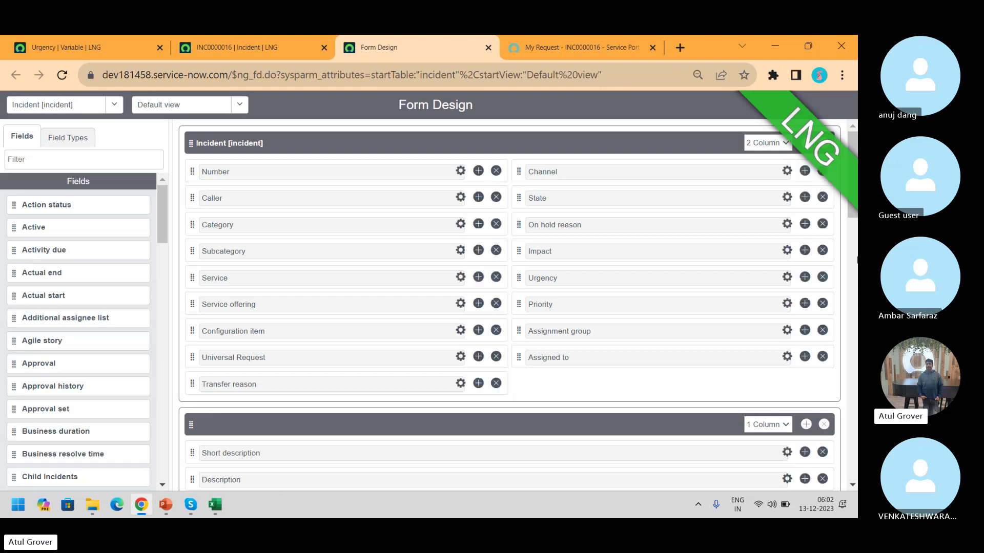
left_click_drag(854, 211, 855, 291)
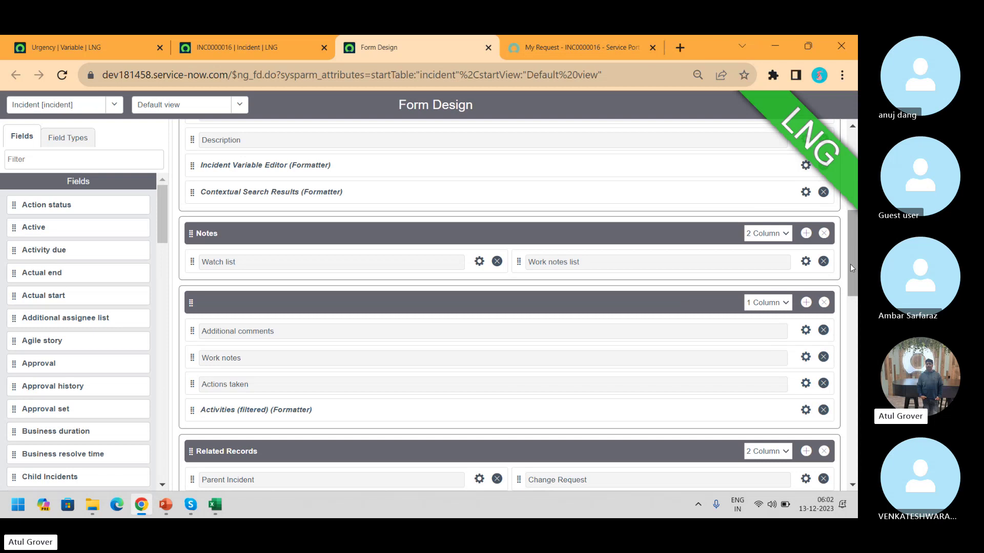
left_click_drag(852, 275, 855, 363)
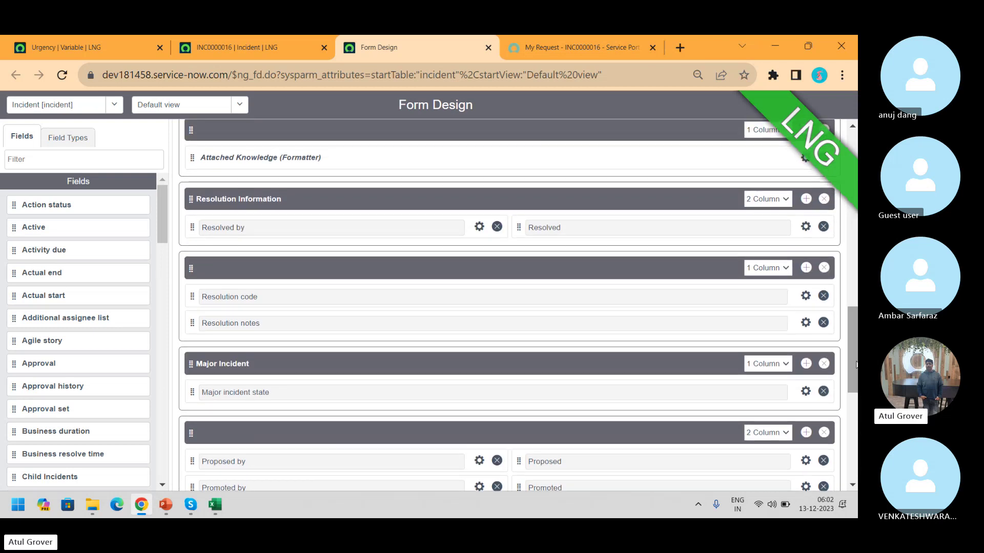
left_click(806, 268)
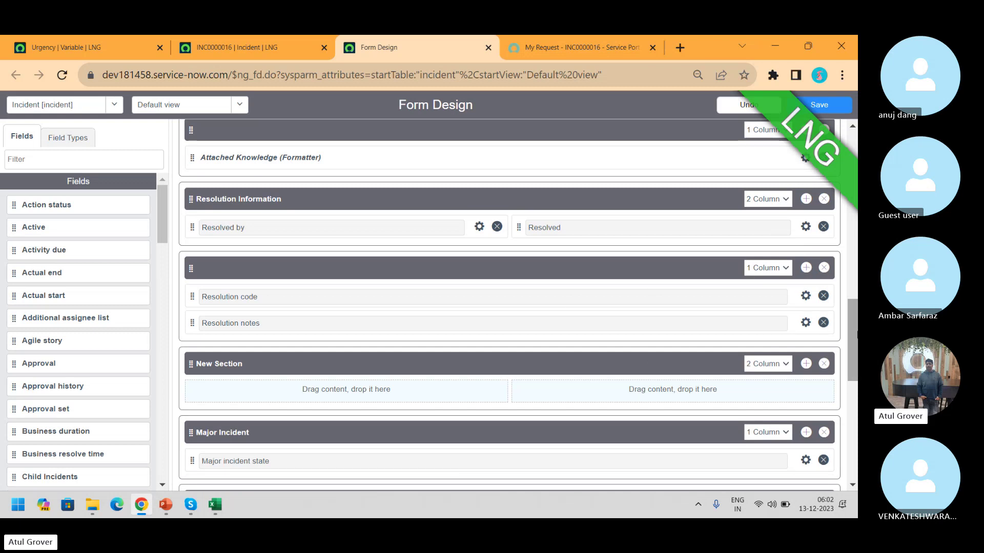
Move the Incident Variable Editor formatter into the new section
left_click(69, 159)
type("var")
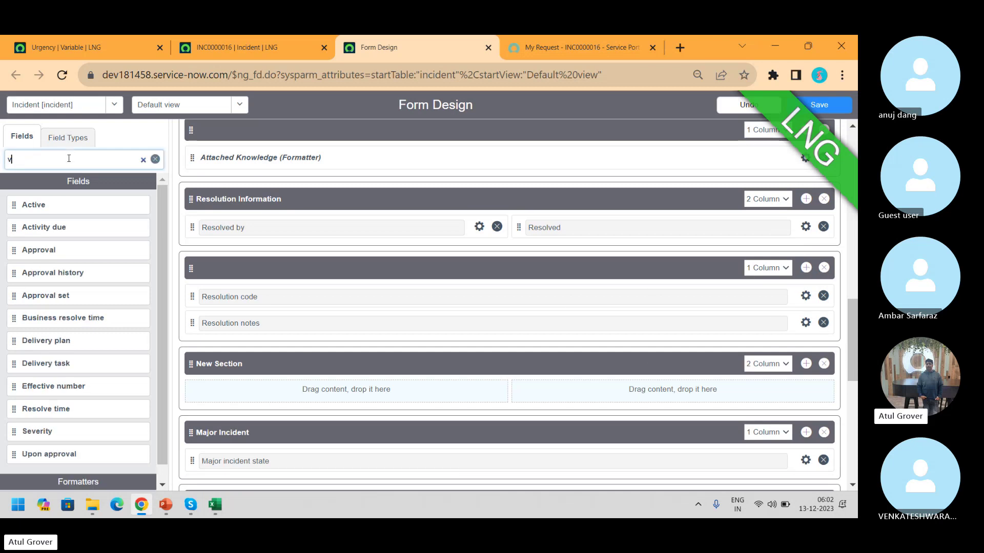
key("BackSpace")
key("BackSpace")
key("BackSpace")
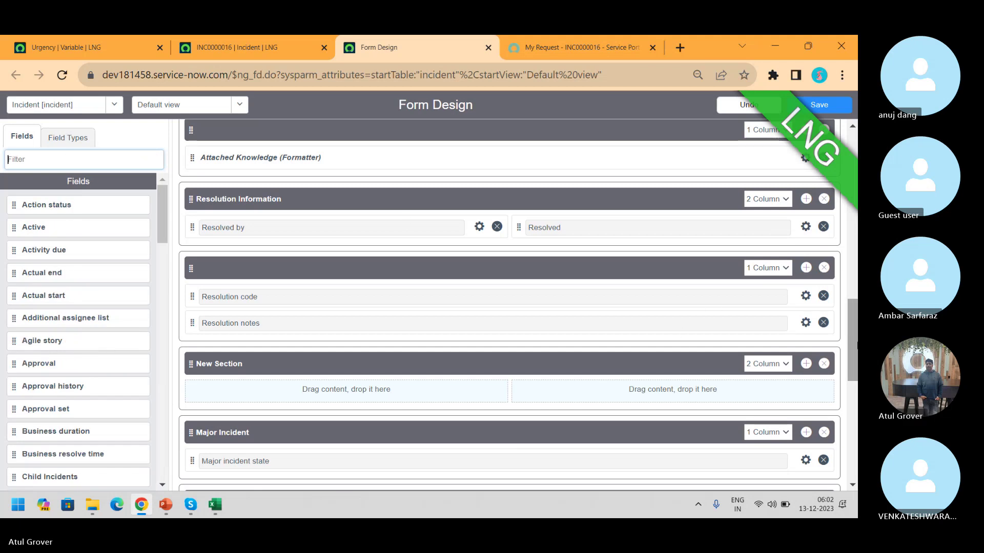
left_click_drag(847, 340, 853, 256)
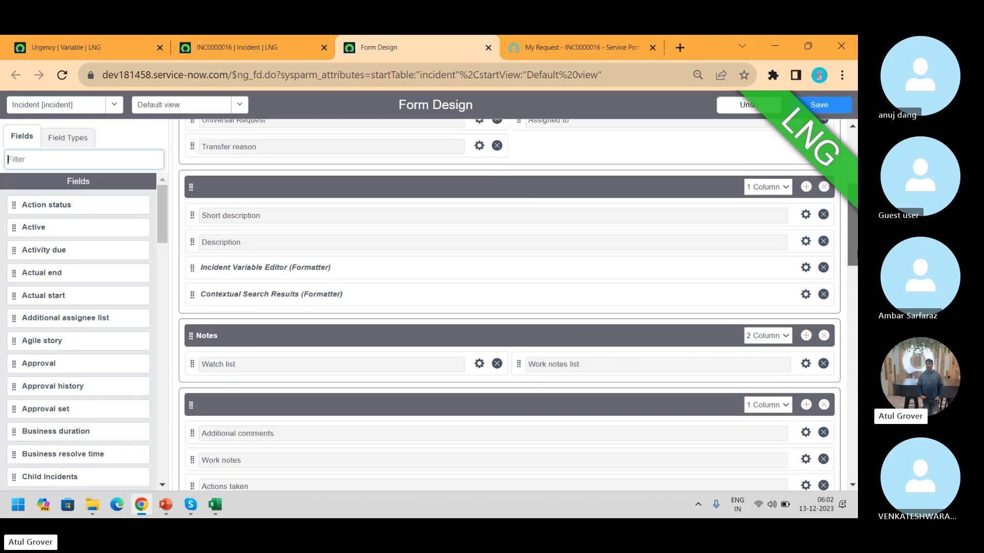
left_click_drag(253, 267, 261, 374)
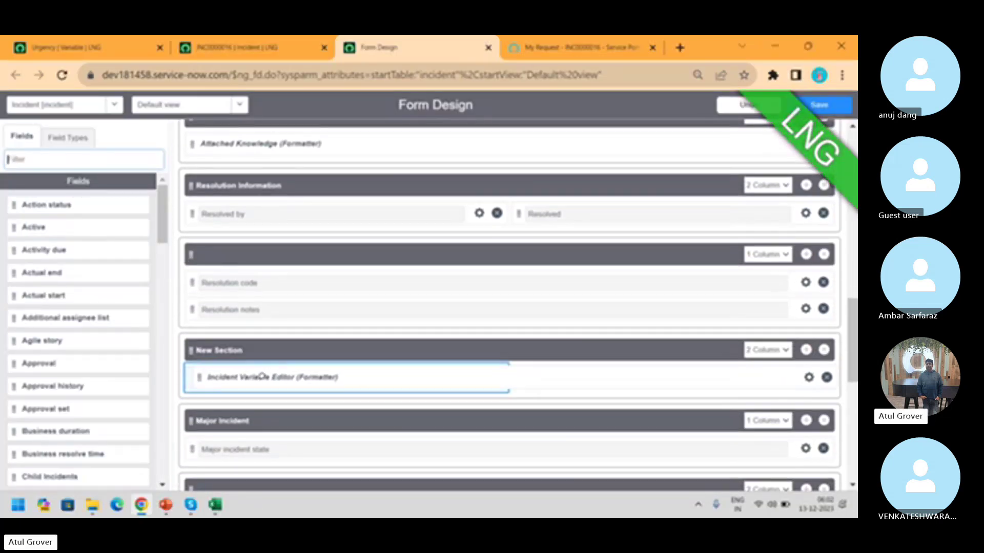
scroll(272, 378, "down", 5)
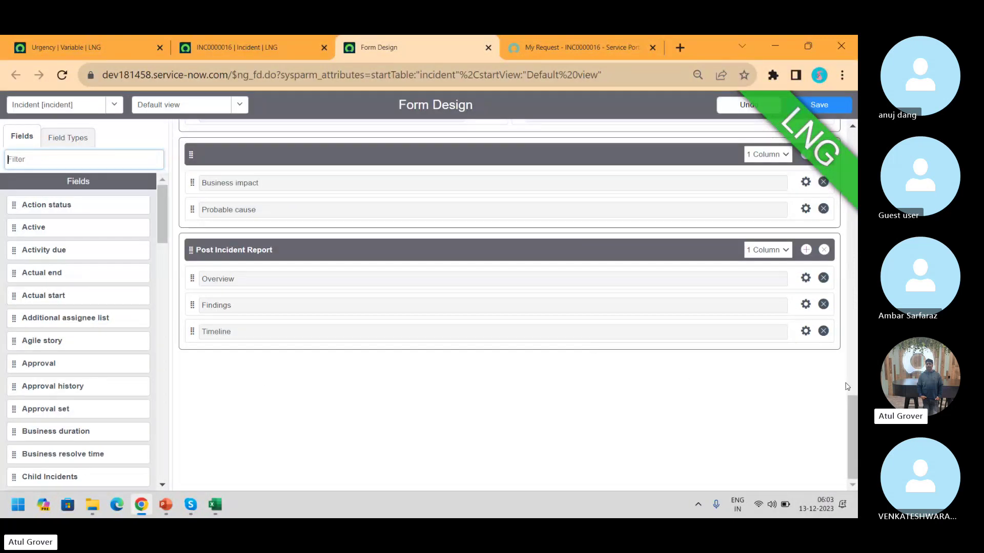
left_click_drag(851, 441, 857, 354)
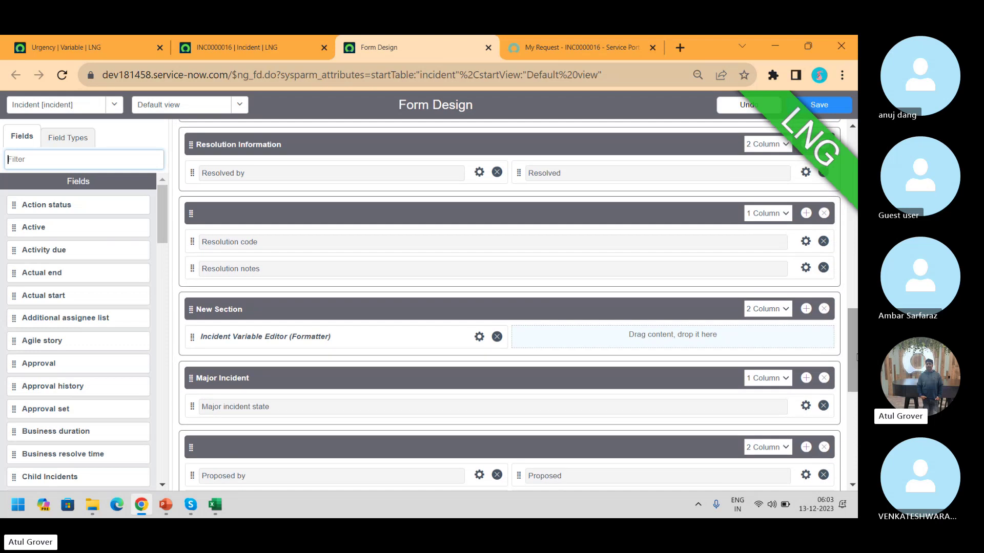
Make the section 1 Column, rename it 'Variable', and save the form design
left_click(788, 317)
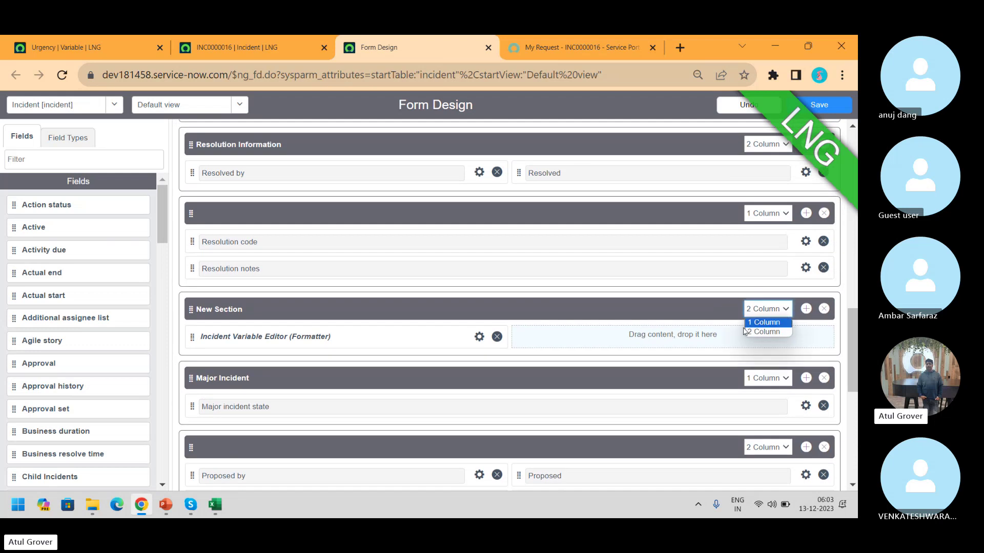
left_click(766, 321)
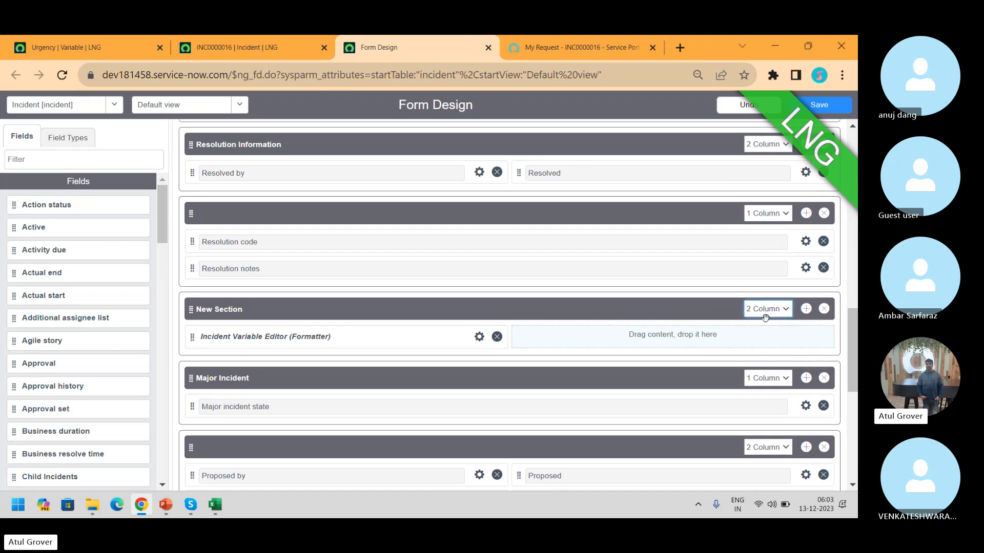
left_click(252, 312)
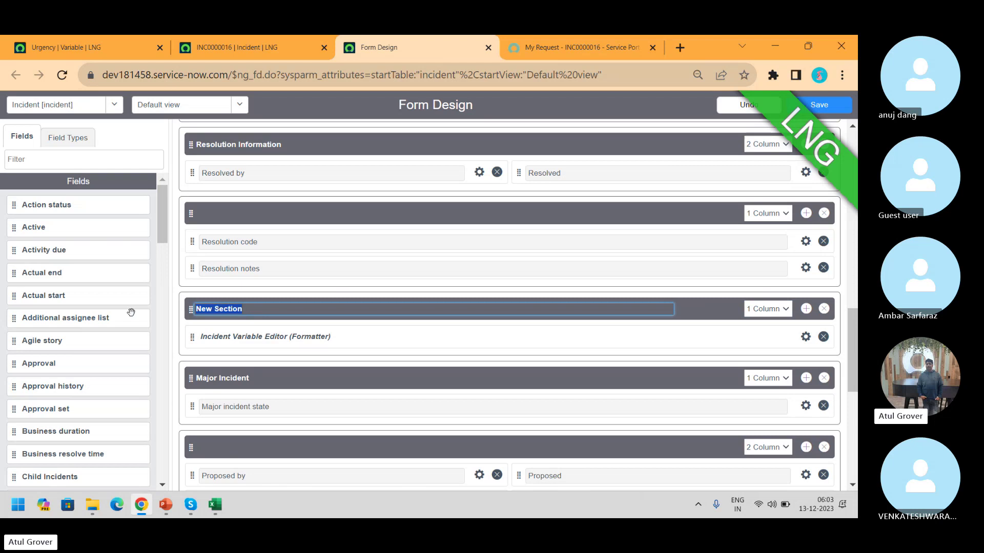
type("Variable")
left_click(821, 111)
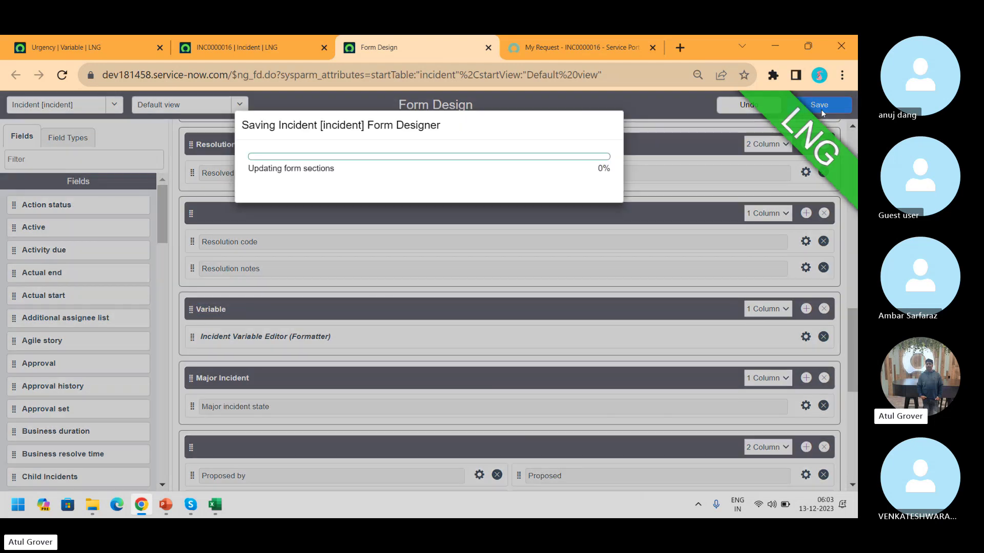
Reload INC0000016 and view its new Variable tab, which is still empty
left_click(235, 47)
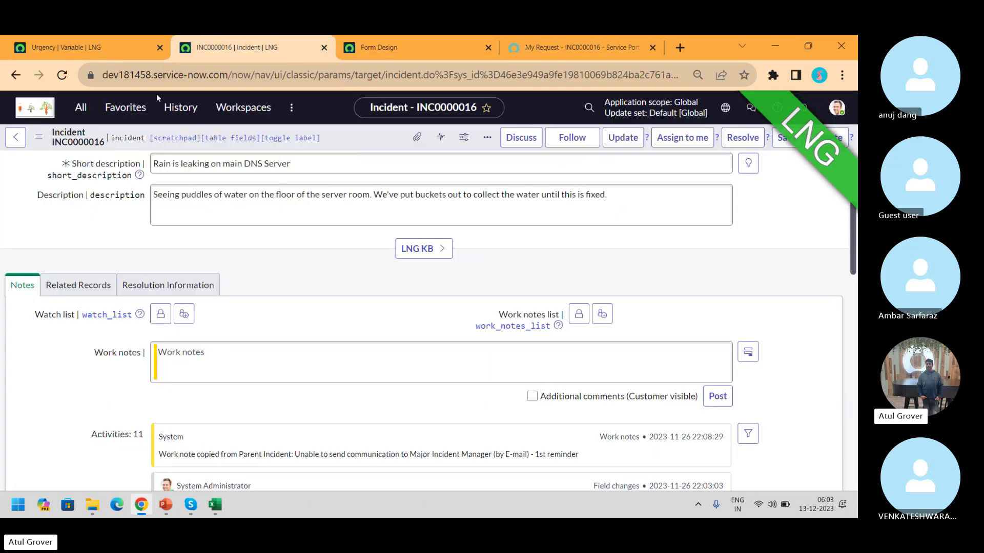
left_click(61, 75)
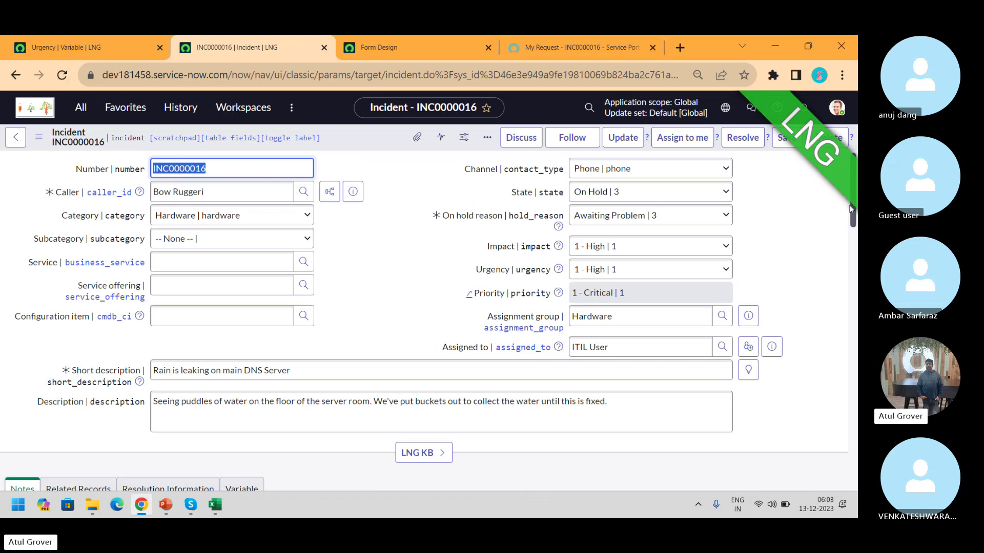
scroll(850, 207, "down", 6)
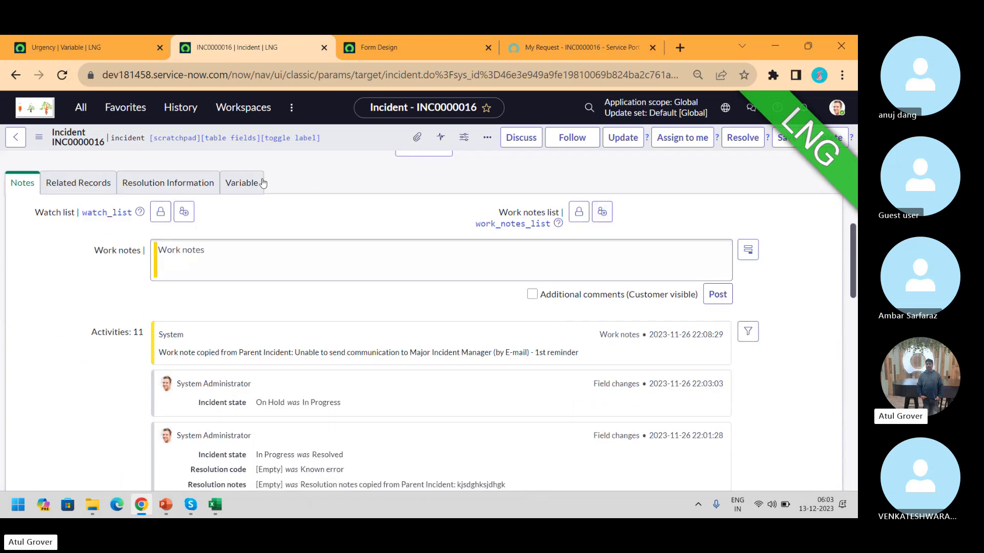
left_click(260, 183)
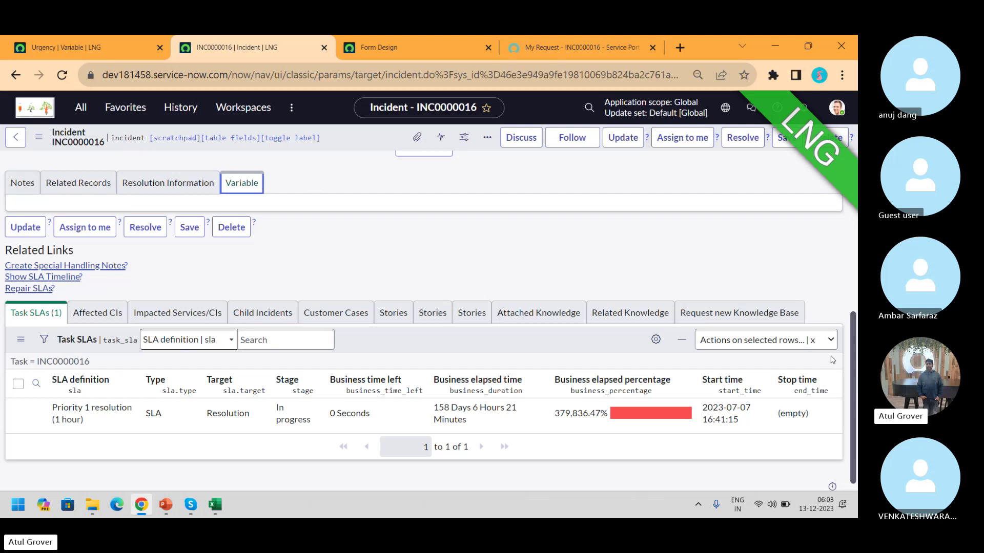
left_click_drag(854, 374, 853, 247)
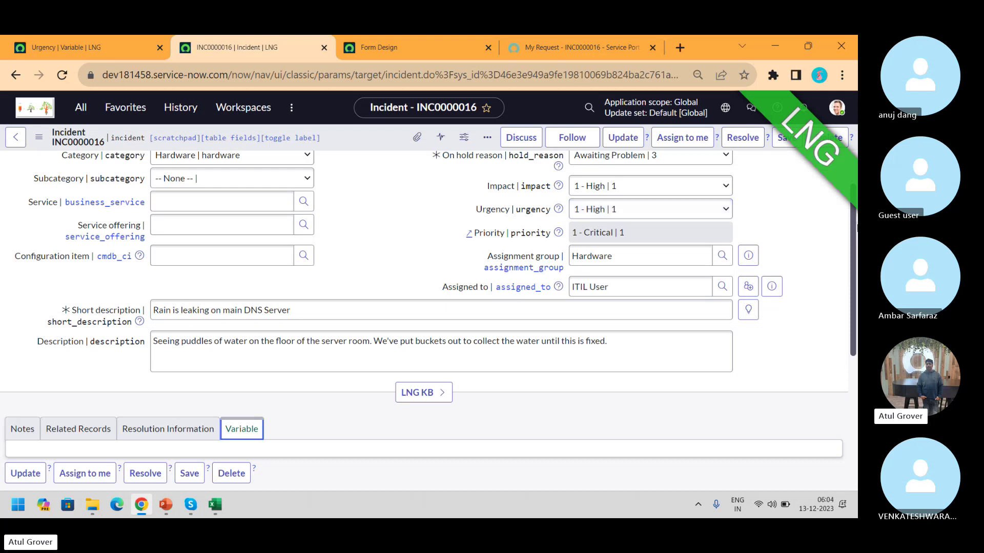
scroll(855, 241, "down", 4)
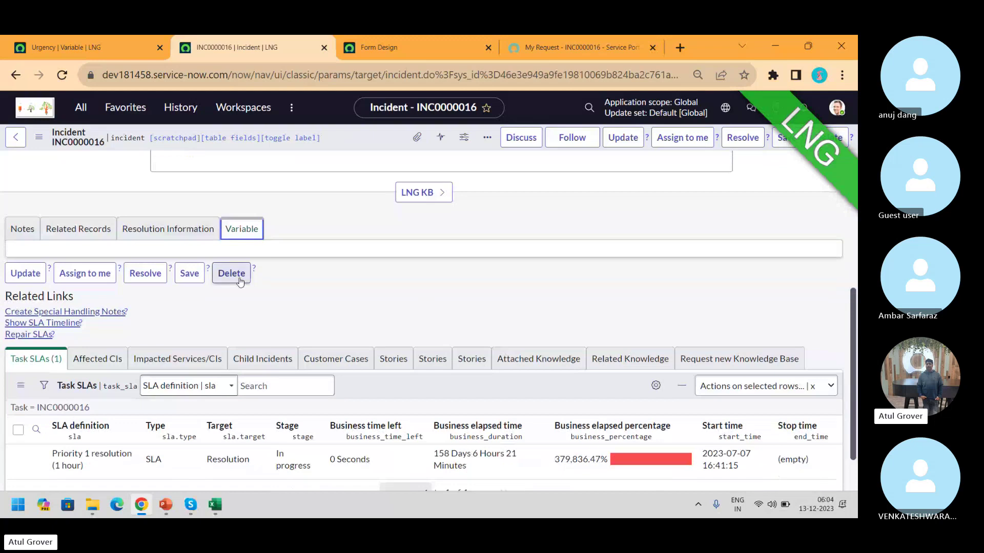
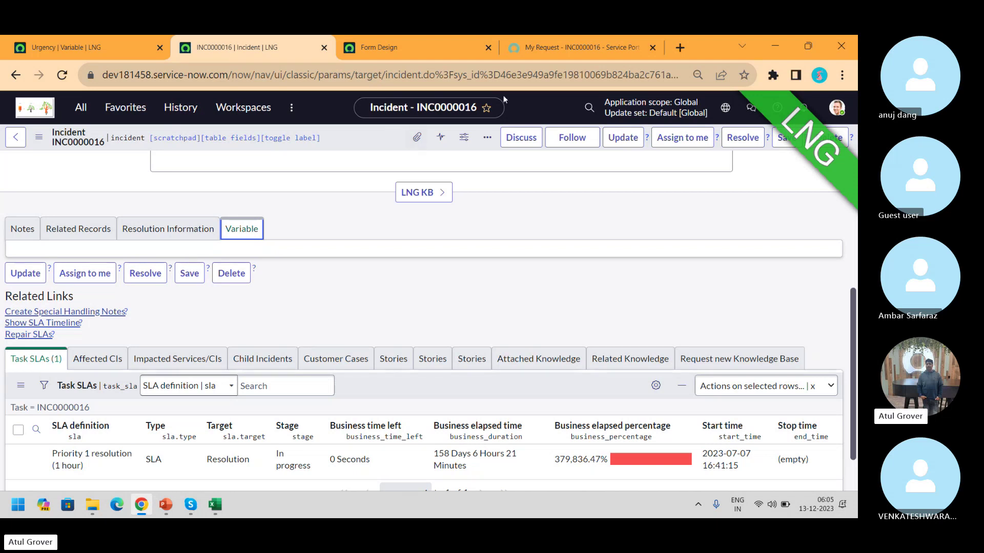
Open the portal catalog's Browse by Categories page, which lists popular items like Apple iPhone 13
left_click(441, 50)
left_click(522, 51)
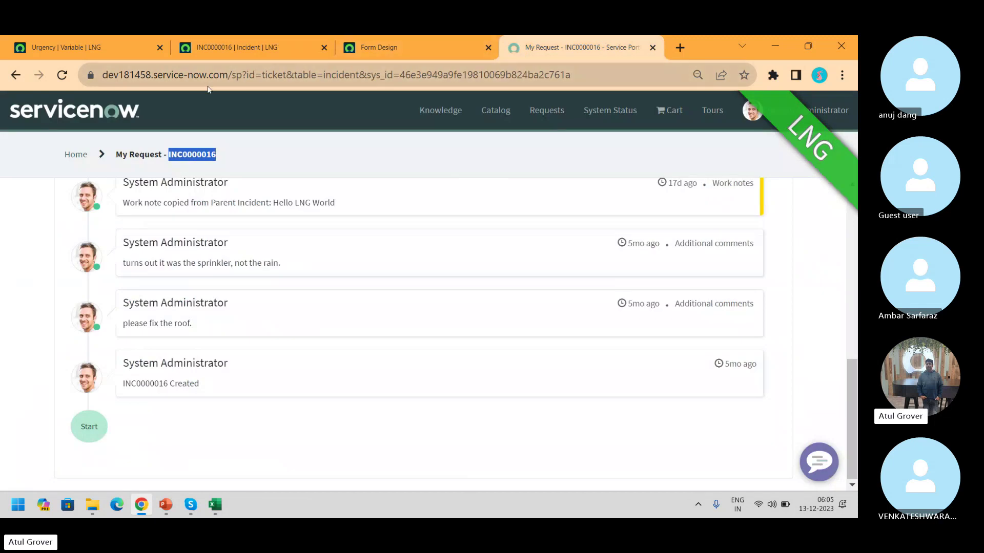
left_click(492, 114)
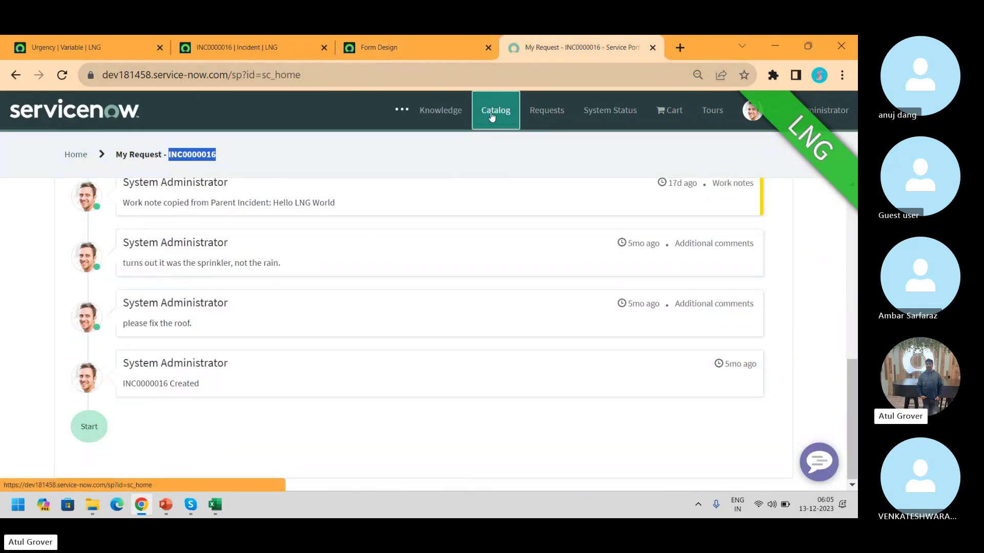
left_click(434, 207)
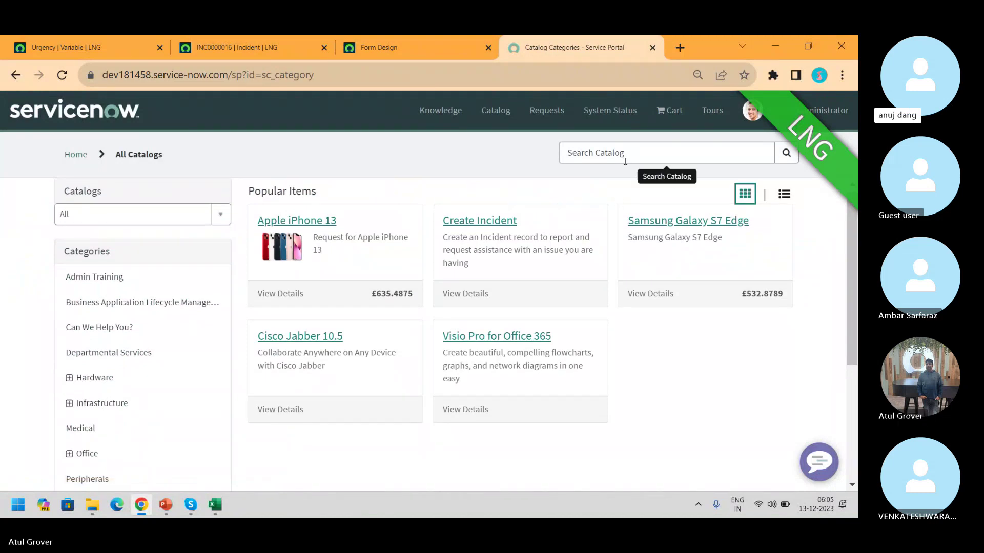
Search the portal catalog for 'New hire' and open the New Hire order guide
left_click(625, 160)
type("New ")
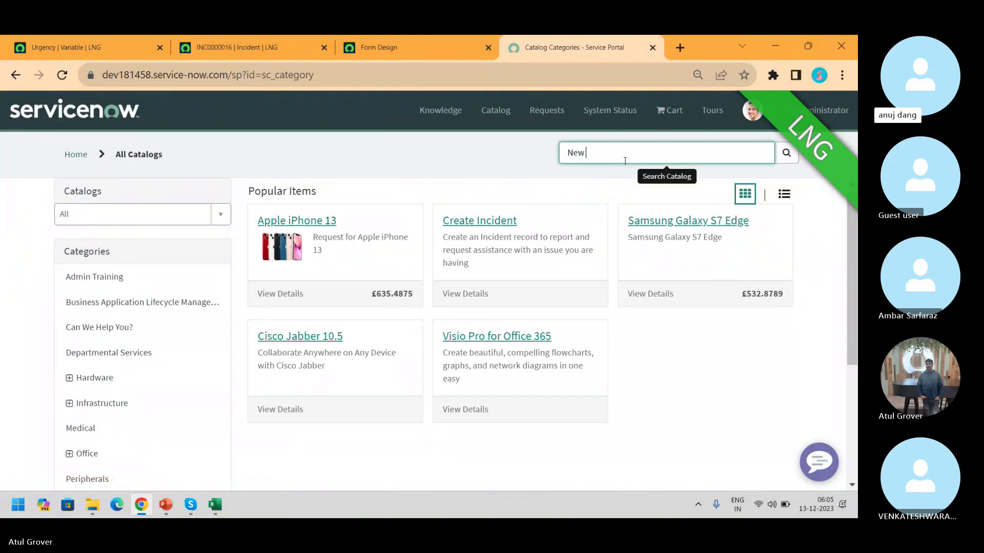
type("hire")
key("Return")
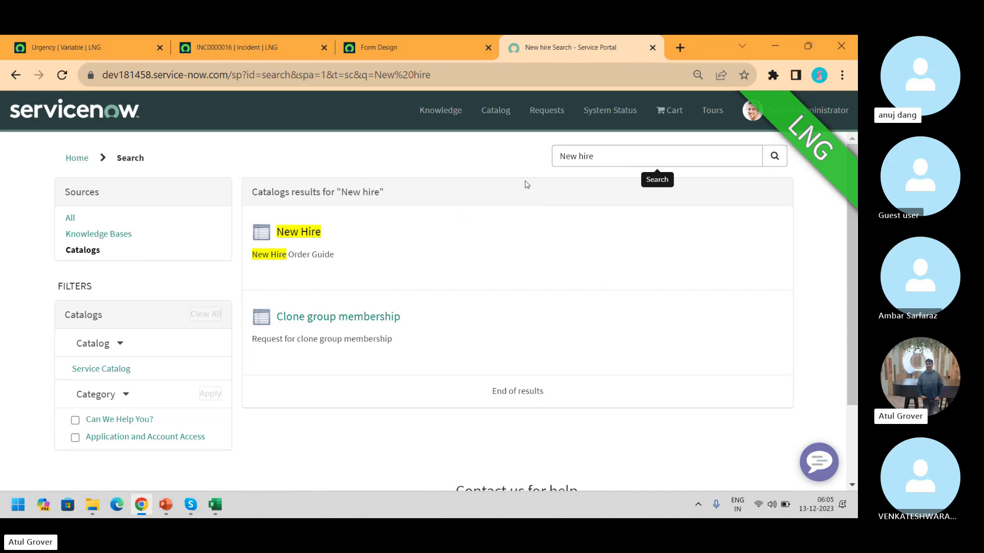
left_click(304, 239)
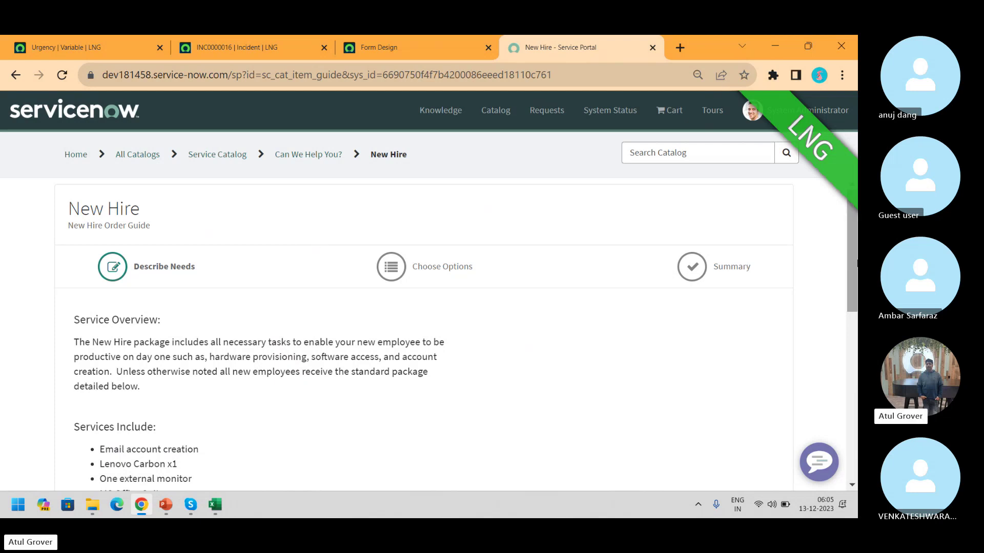
Scroll down the New Hire Describe Needs form to the joining-group question
left_click_drag(856, 257, 846, 331)
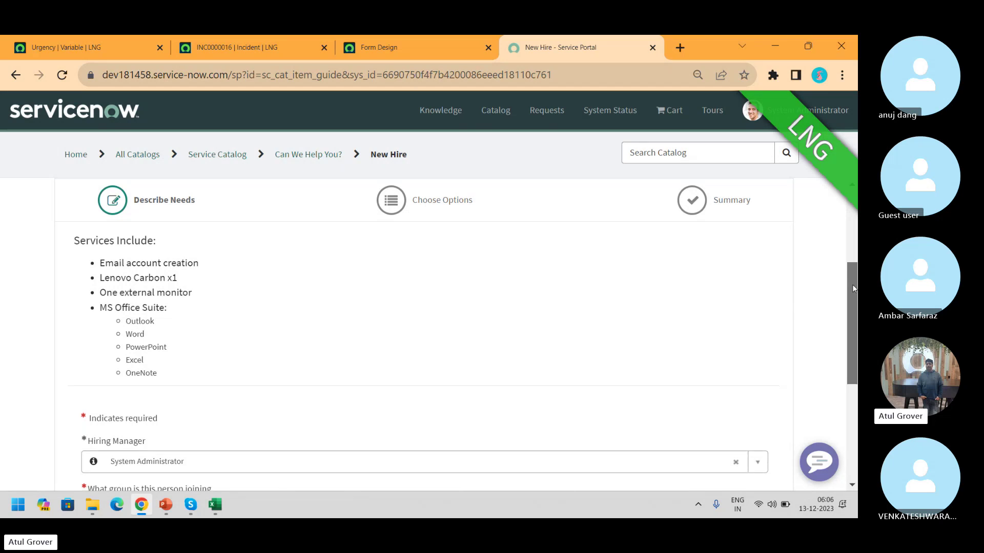
left_click_drag(853, 284, 853, 373)
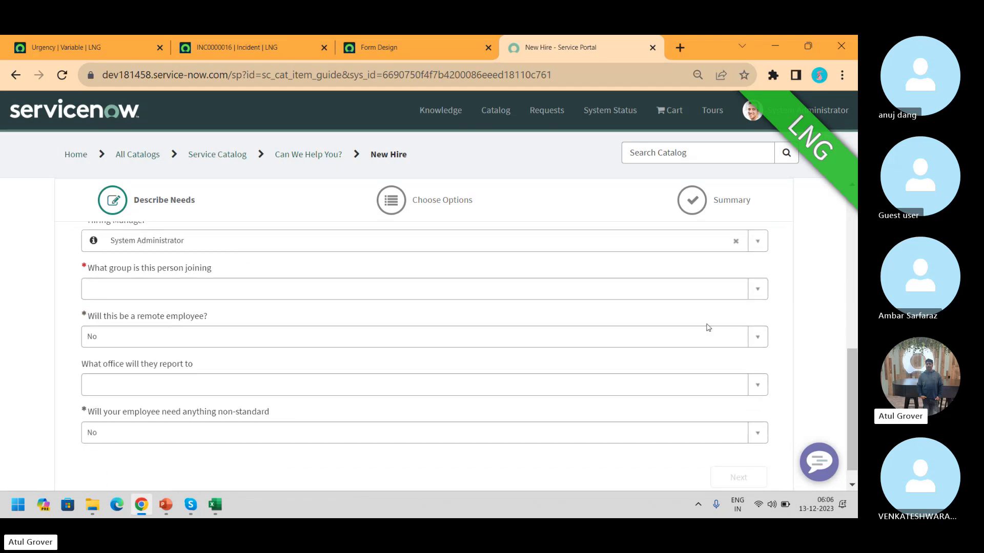
Set the joining group to Finance, remote employee to Yes, and office to Salem, OR
left_click(211, 292)
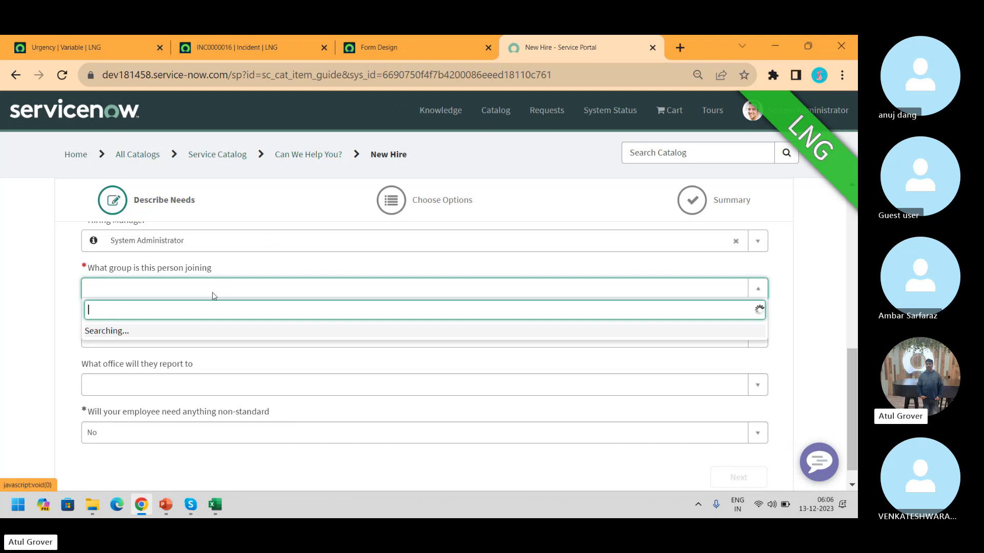
left_click(122, 373)
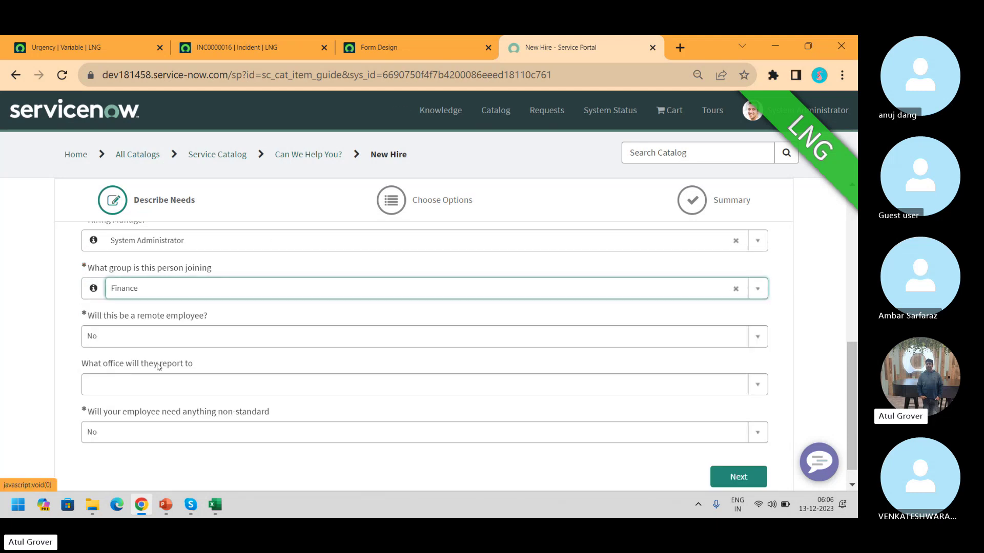
left_click(157, 342)
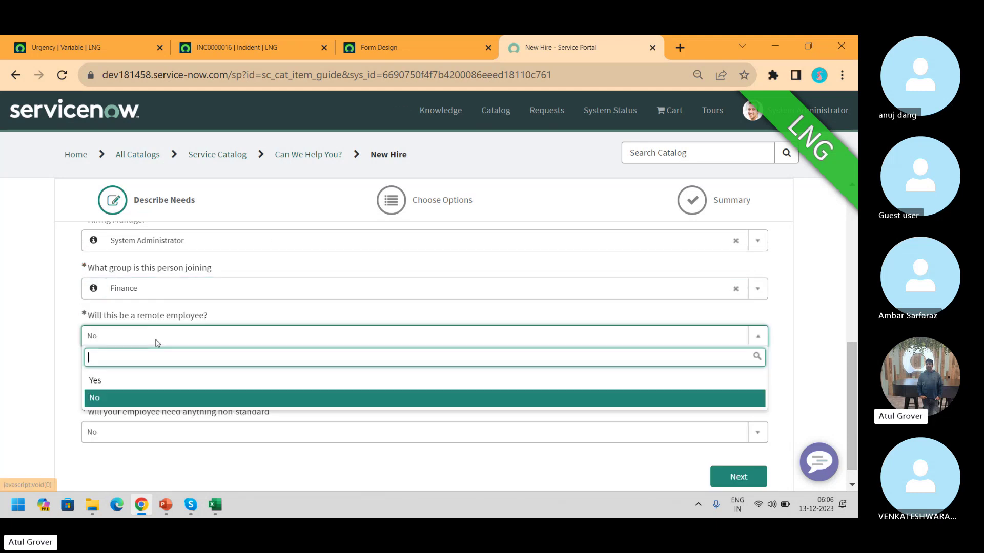
left_click(124, 389)
left_click(144, 392)
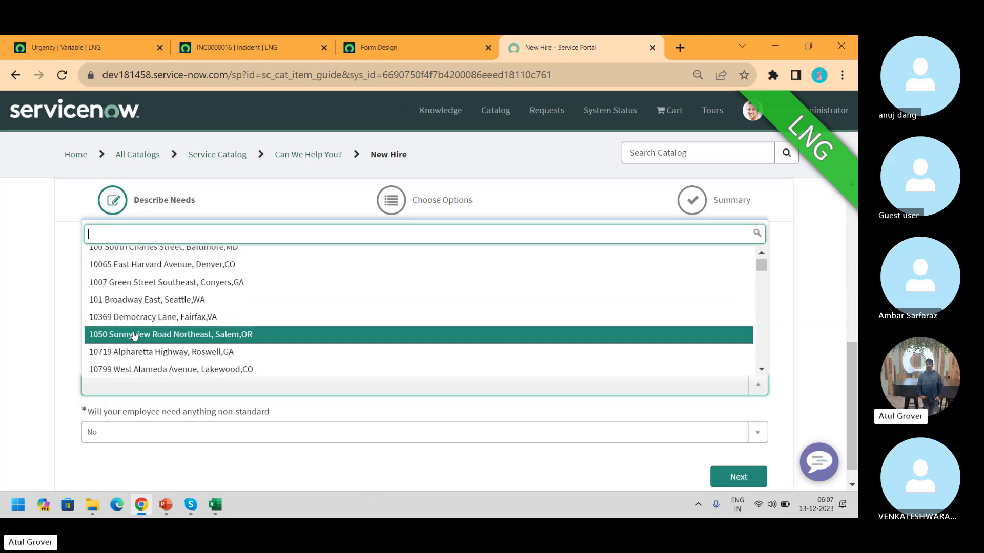
left_click(135, 334)
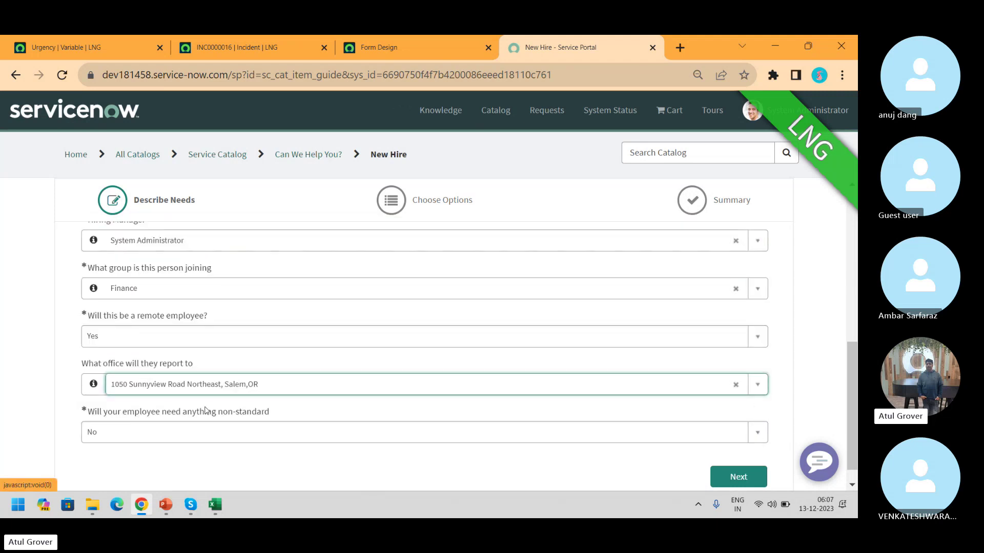
Answer Yes to non-standard needs, choose Sales device type and iPhone, then go to Choose Options
left_click(203, 435)
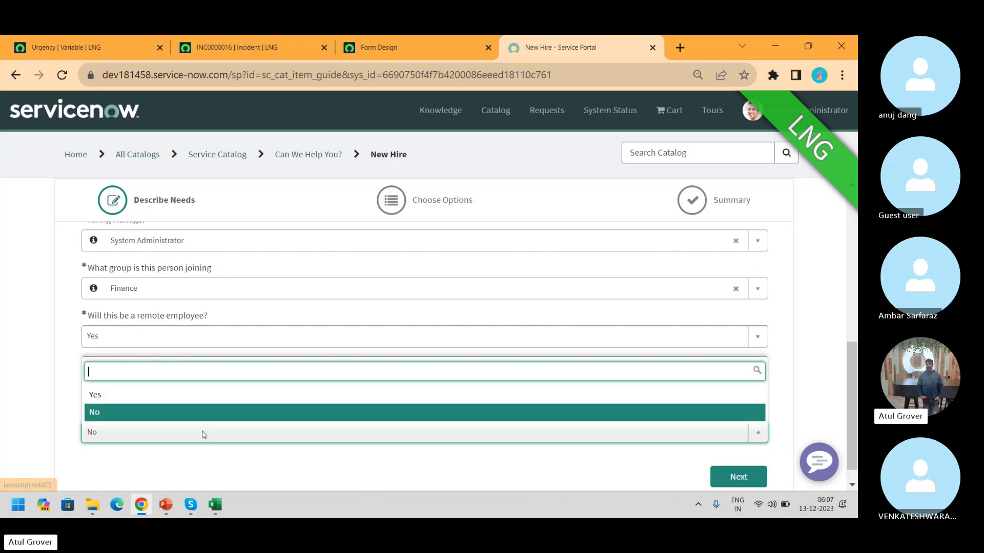
left_click(157, 396)
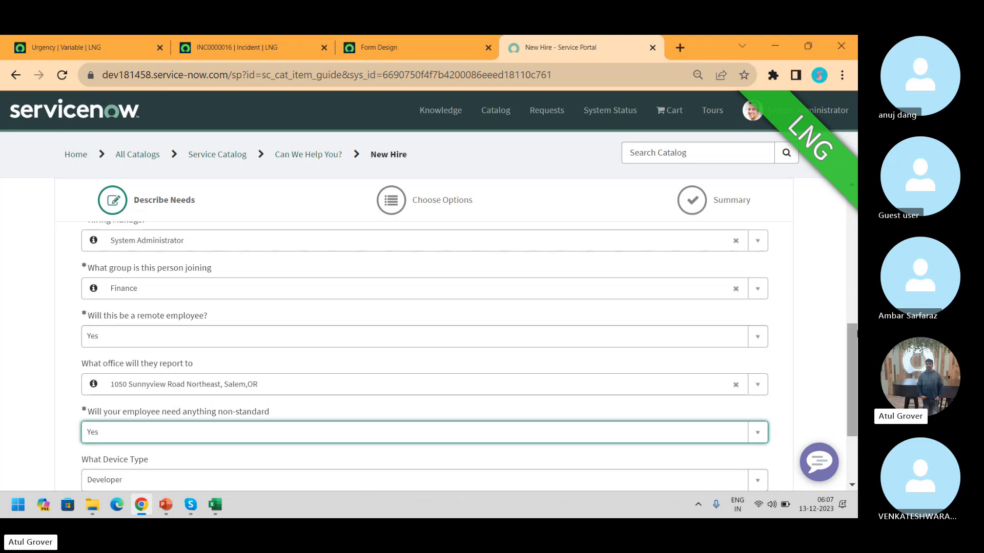
scroll(320, 337, "down", 2)
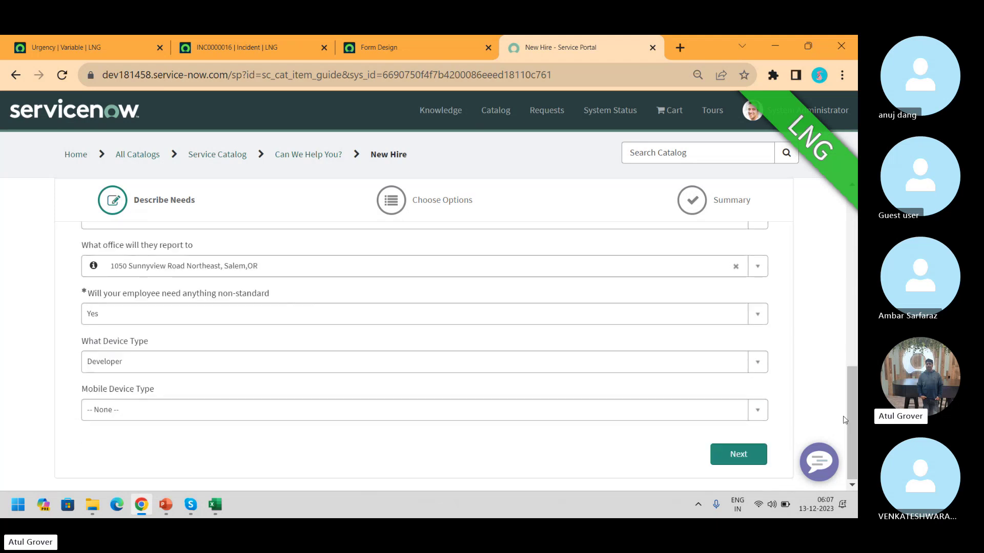
left_click(180, 368)
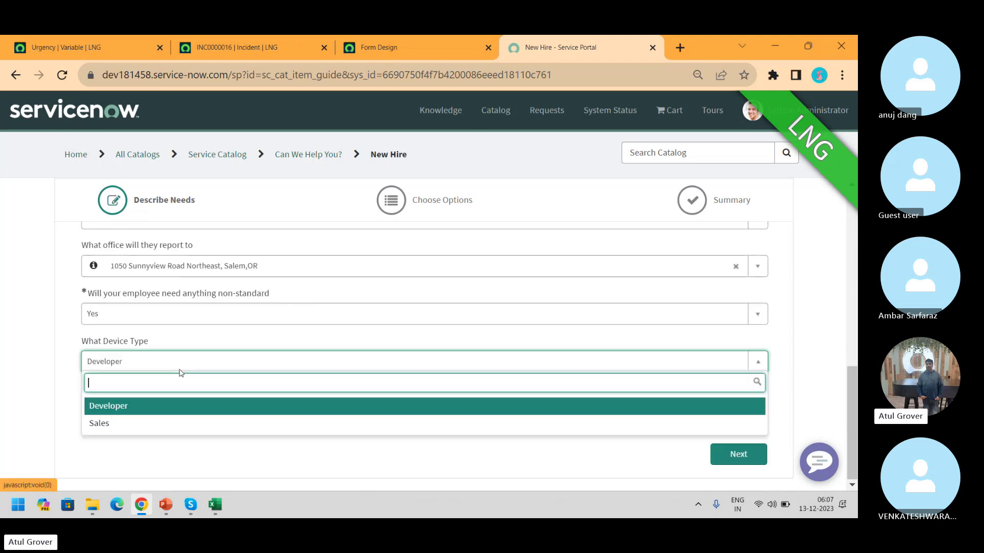
left_click(125, 423)
left_click(126, 419)
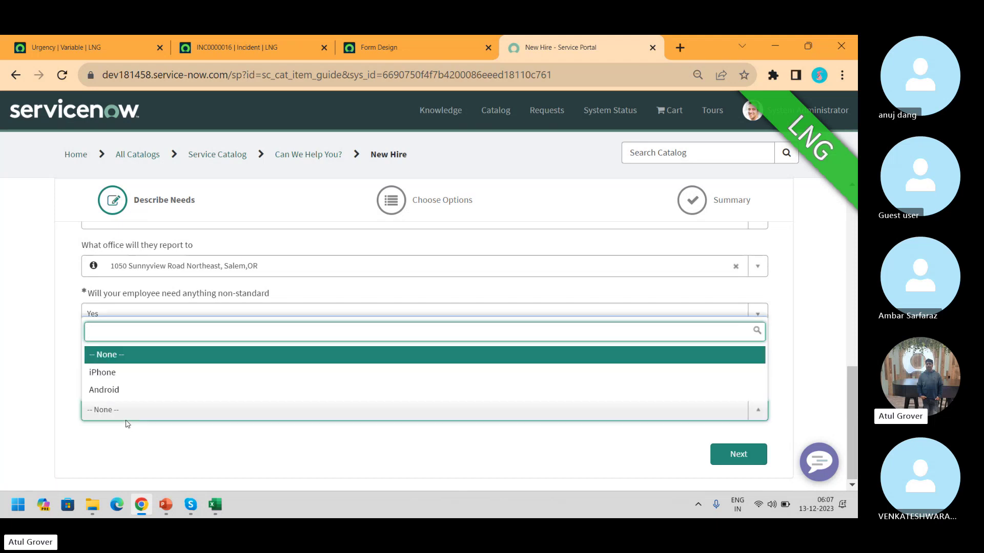
left_click(110, 372)
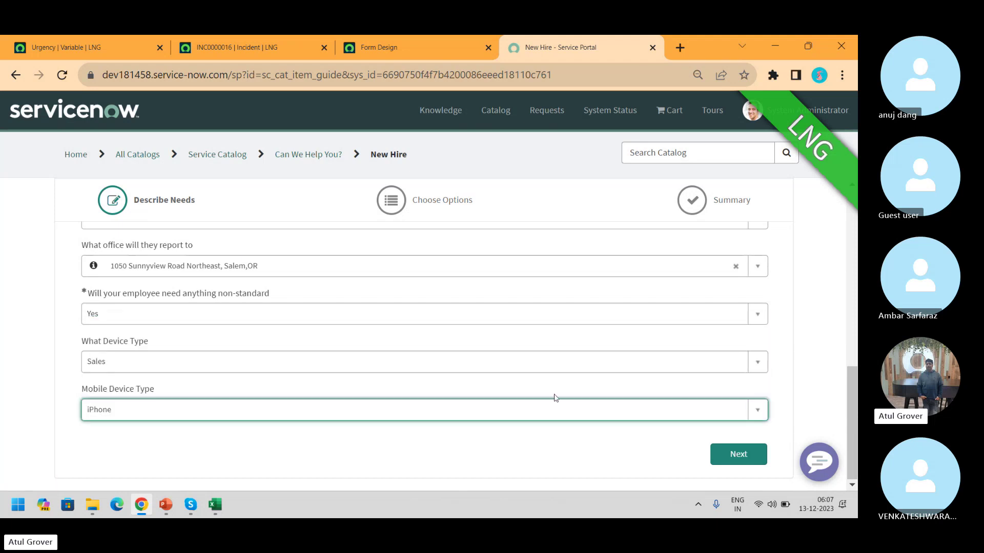
left_click(727, 464)
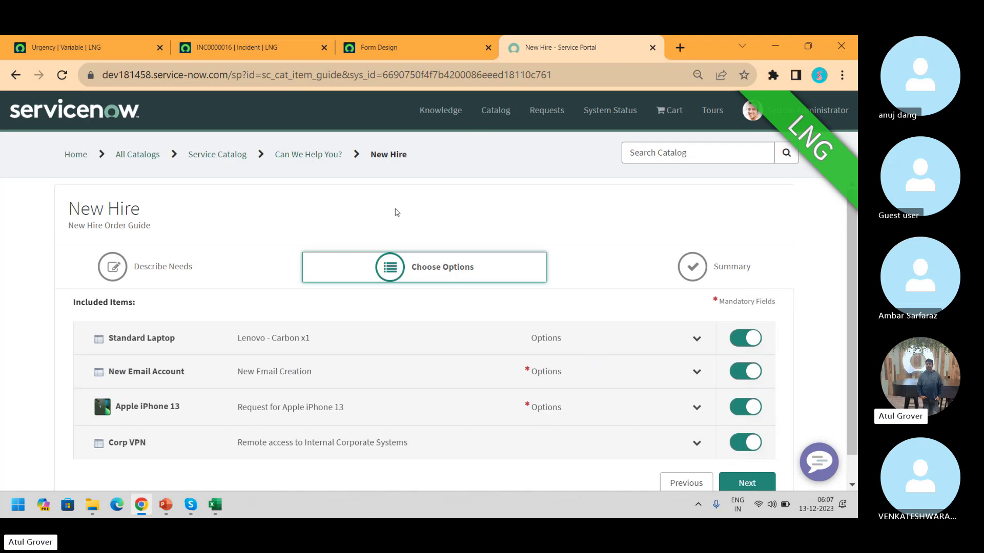
Filter the All menu for 'order guide', open Order Guides, and open the New Hire record
left_click(83, 48)
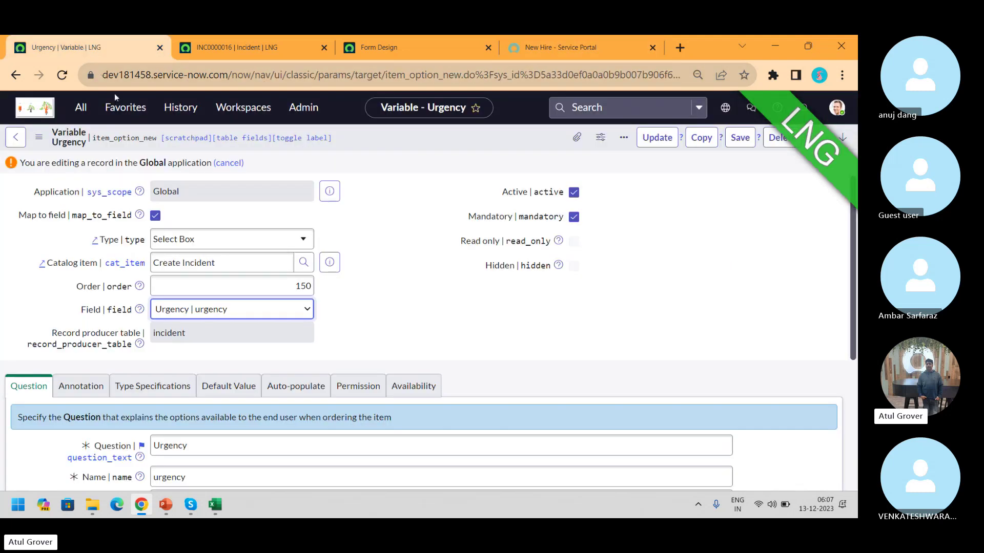
left_click(83, 109)
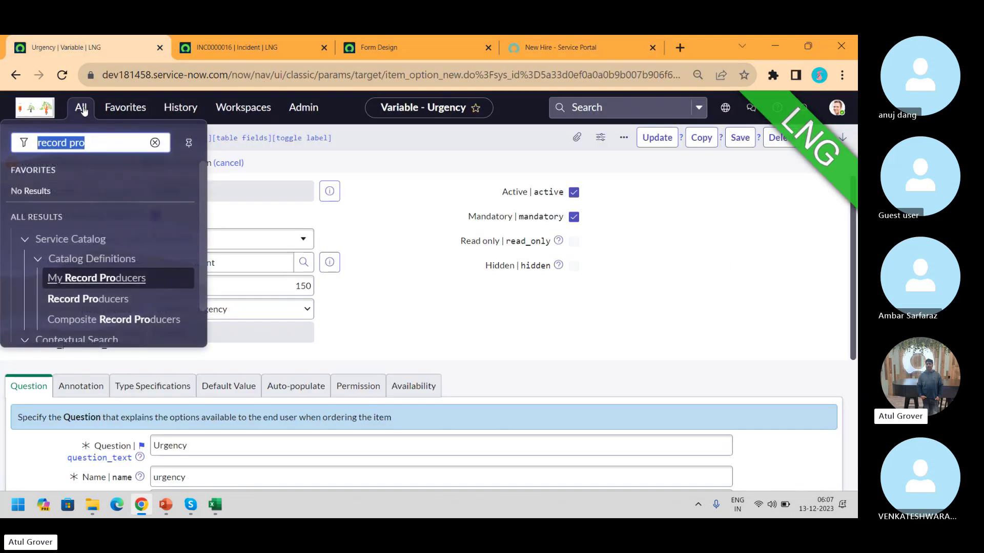
type("order g")
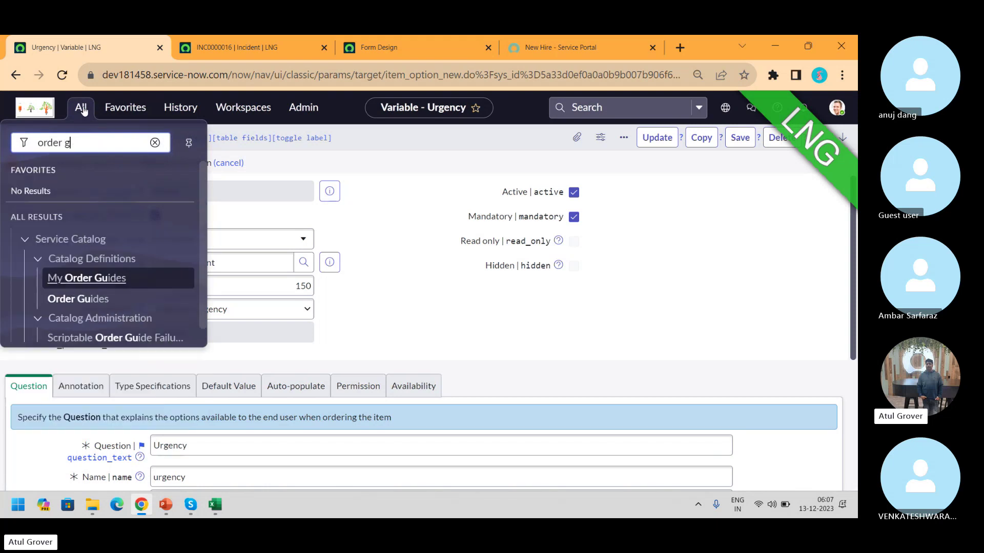
type("uide")
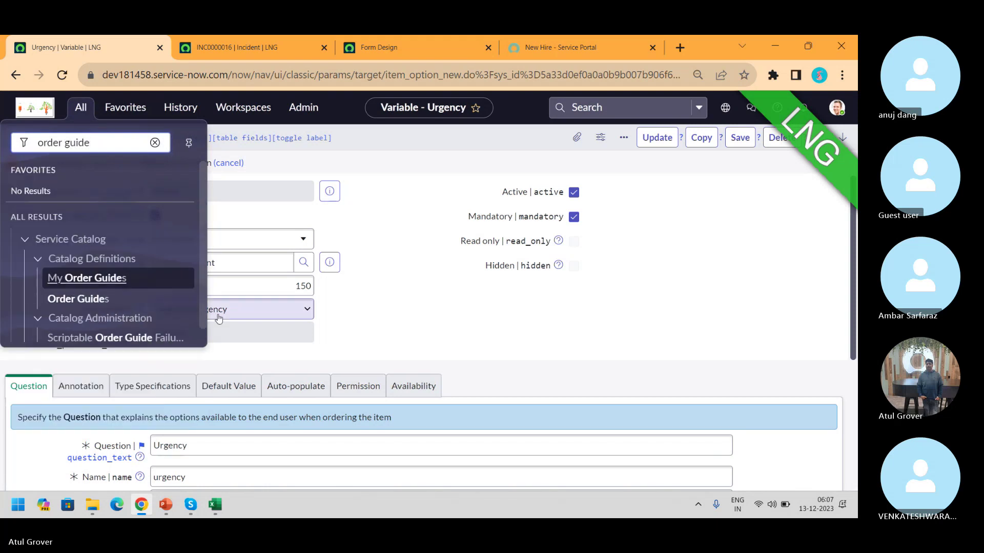
left_click(108, 305)
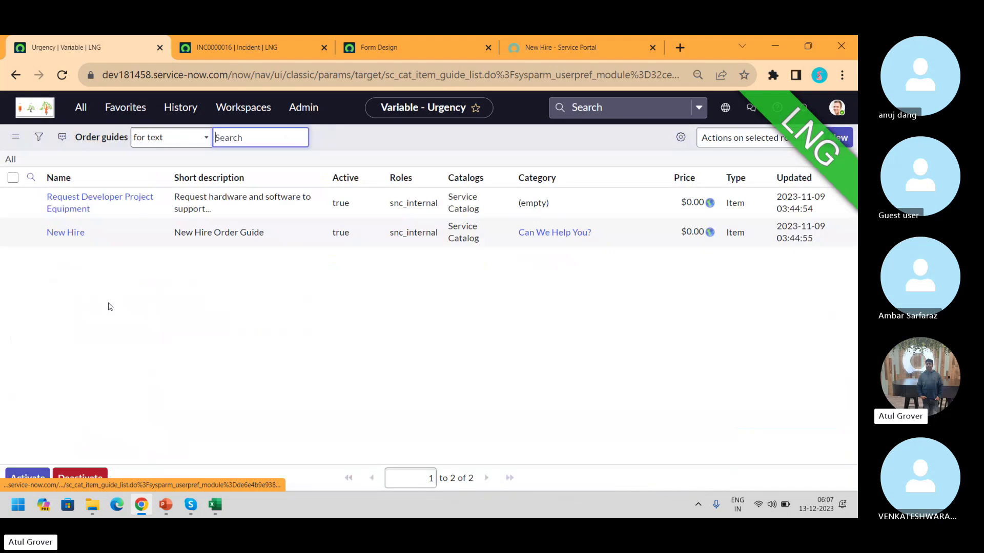
left_click(66, 291)
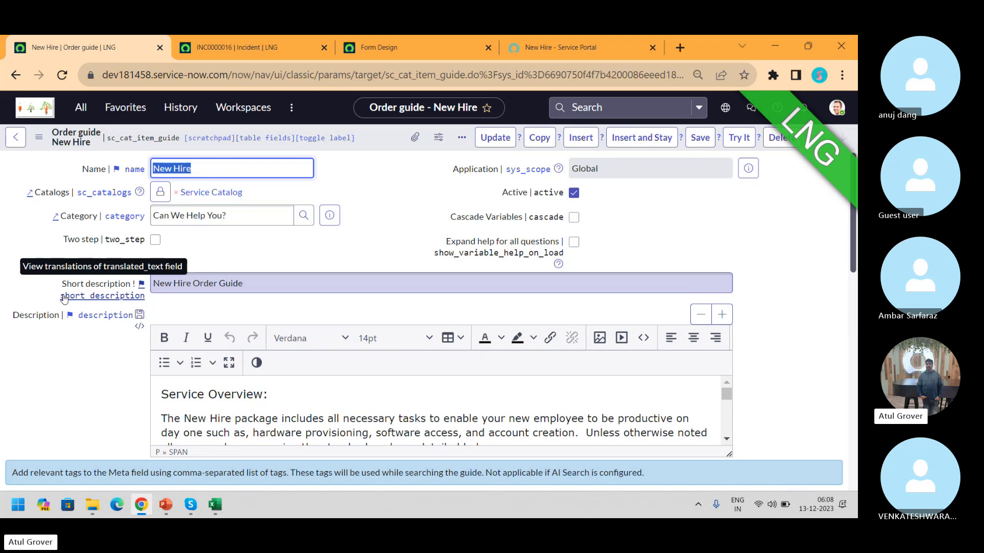
Scroll to the order guide's seven Variables, then return to the portal's New Hire page
left_click_drag(852, 235, 856, 445)
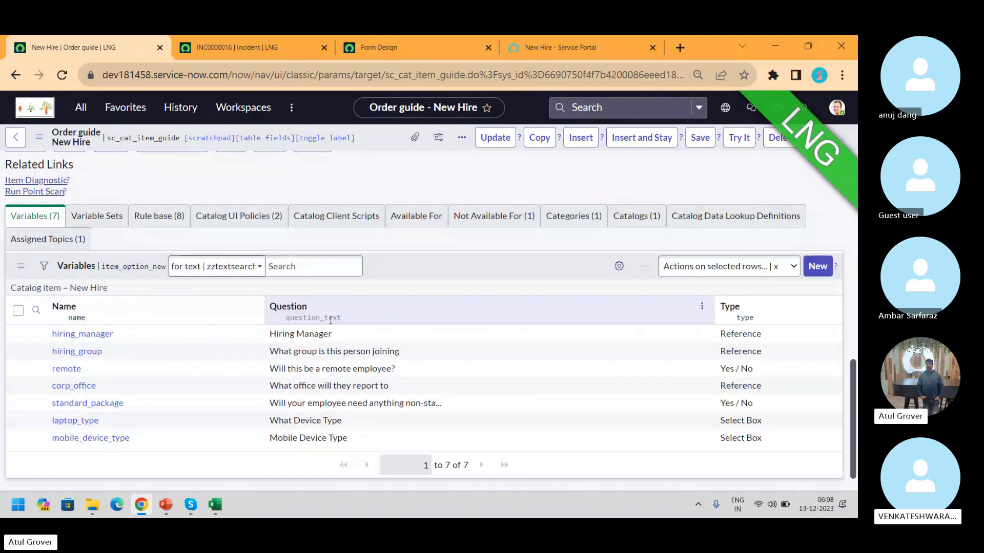
left_click(574, 50)
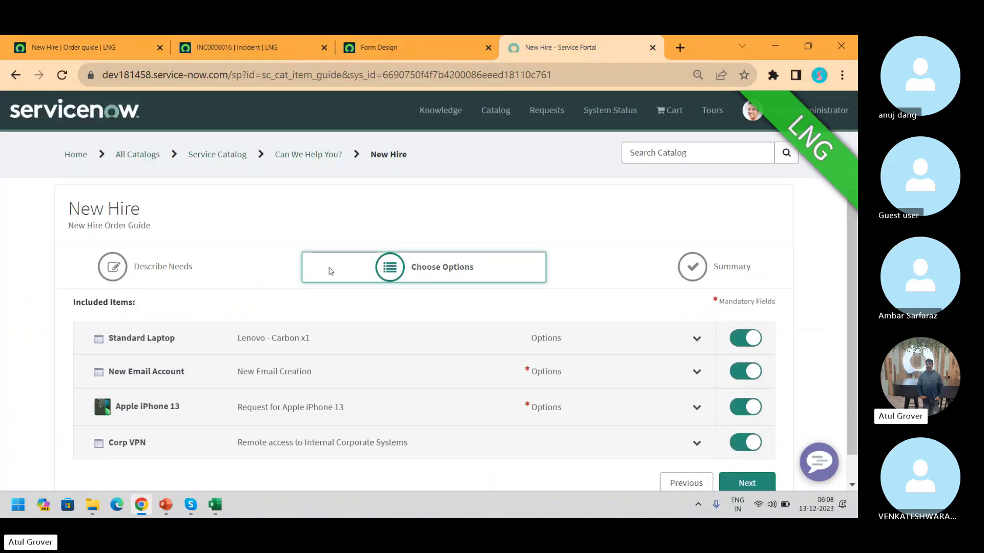
Step back to Describe Needs and advance again to the Choose Options step
scroll(845, 381, "down", 2)
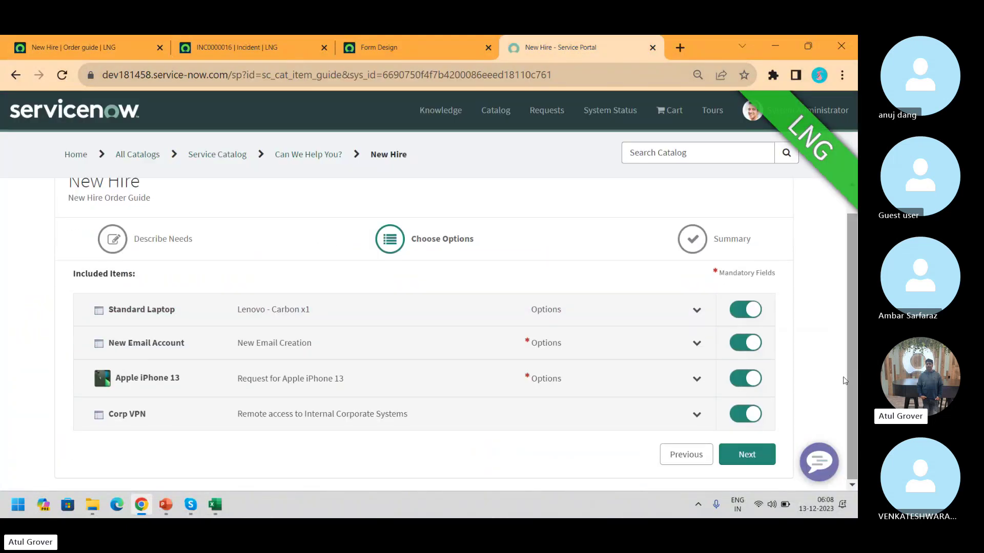
left_click(684, 455)
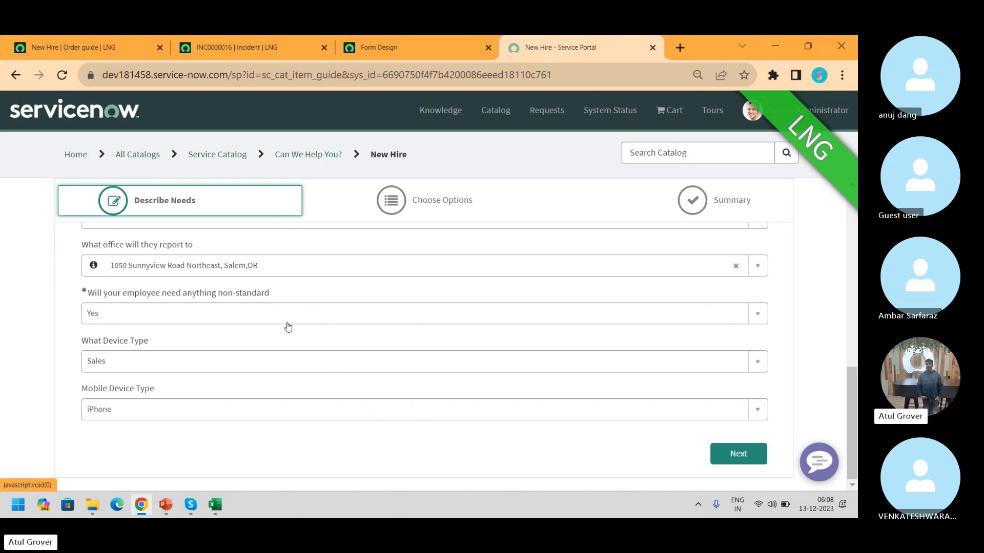
left_click(737, 456)
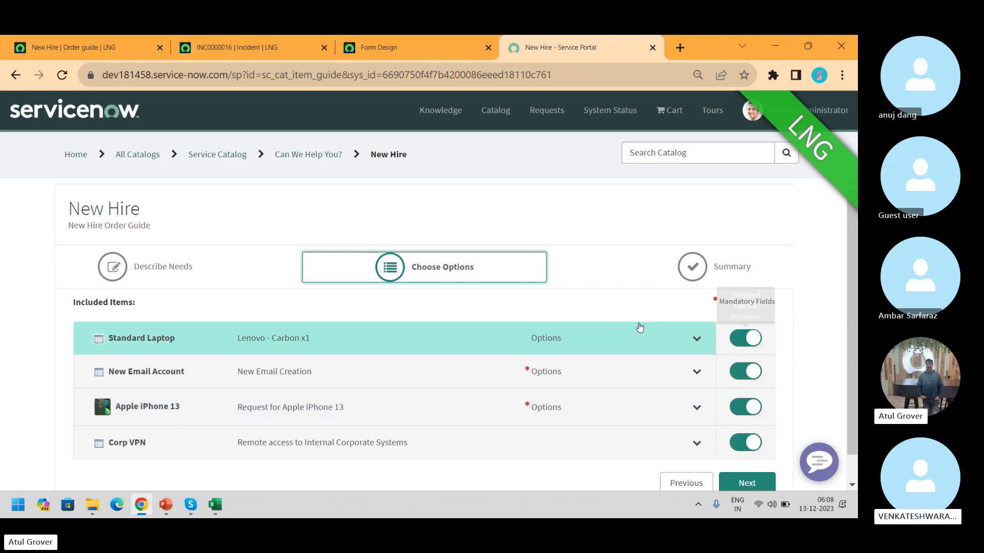
Review the New Hire order guide's Rule base items, then return to the portal page
left_click(72, 49)
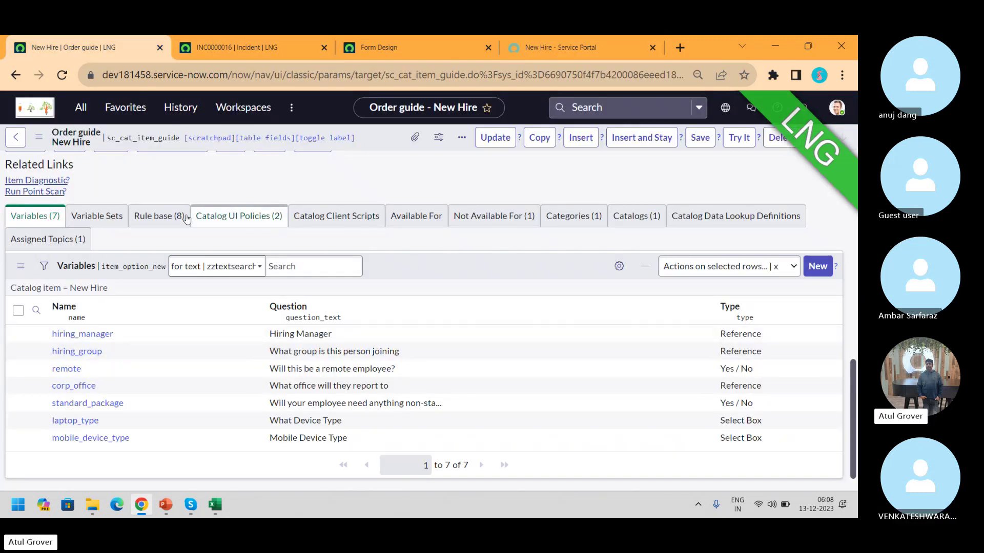
left_click(164, 217)
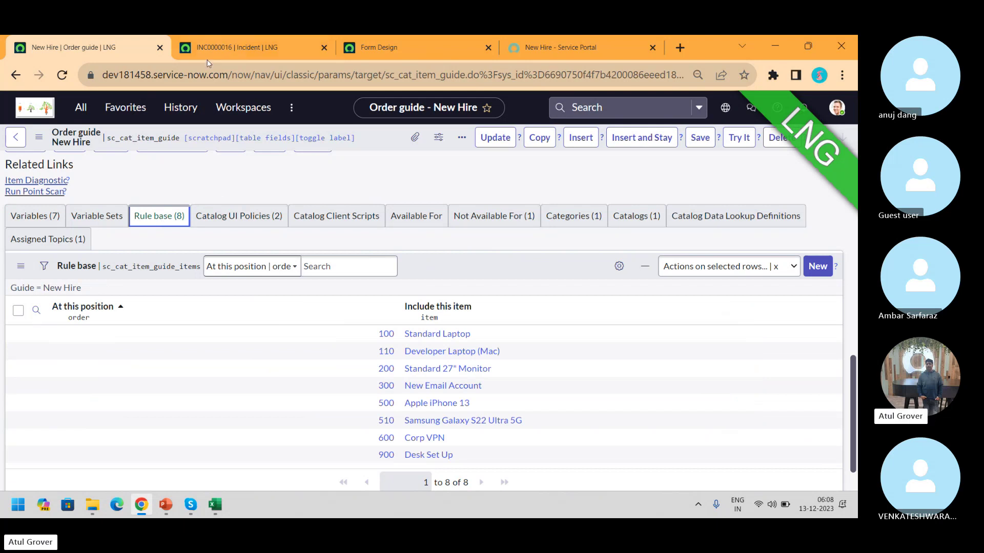
left_click(567, 50)
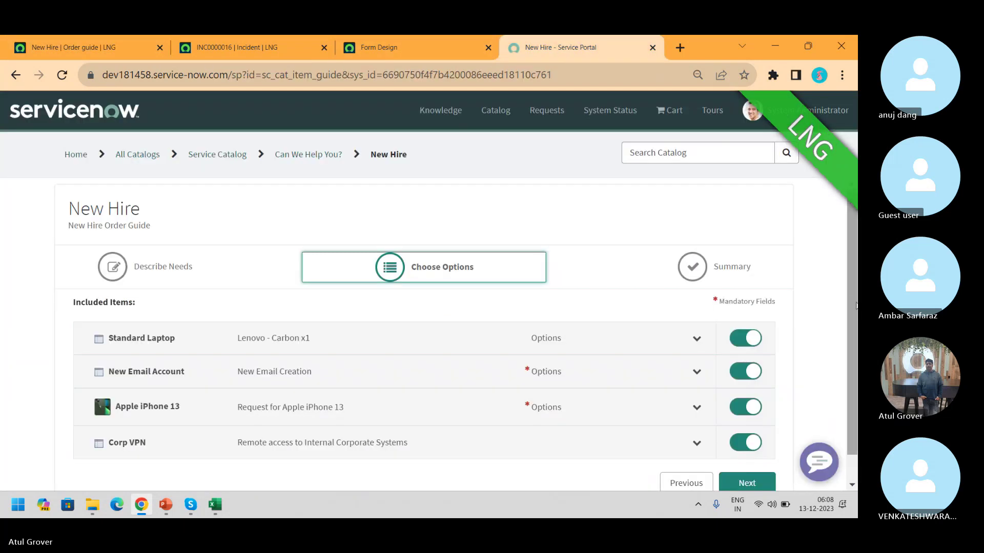
Change remote employee to No and device type to Developer, then proceed to Choose Options
left_click_drag(851, 287, 853, 371)
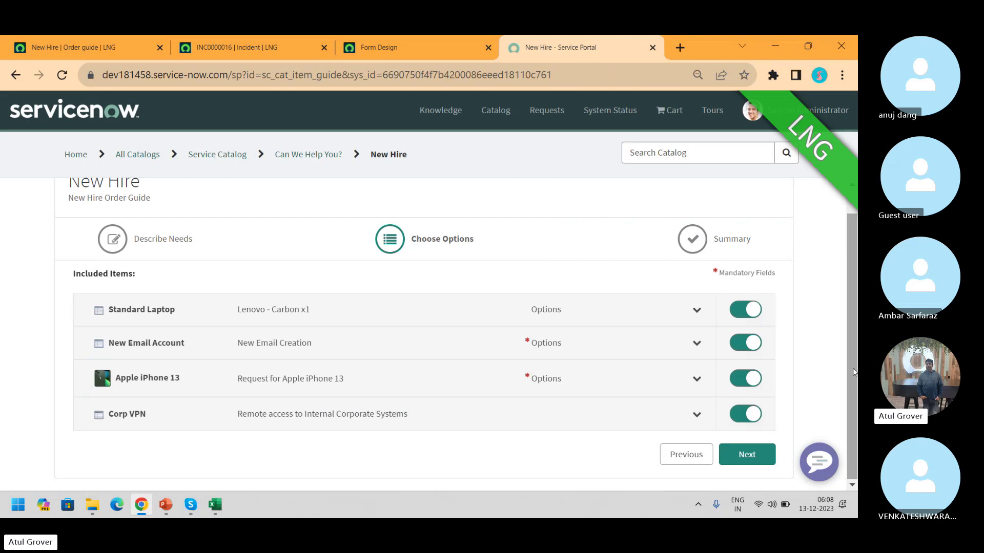
left_click(696, 461)
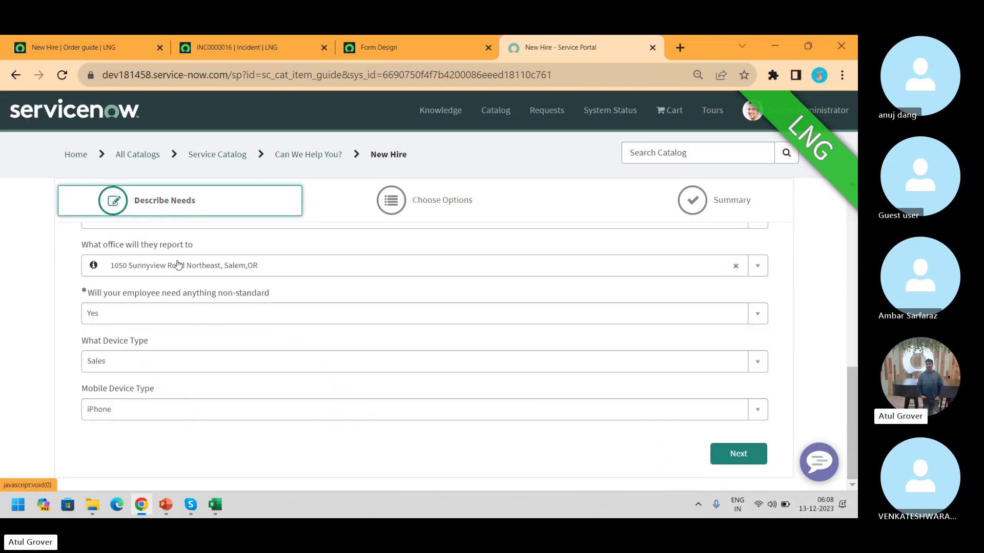
scroll(538, 251, "up", 1)
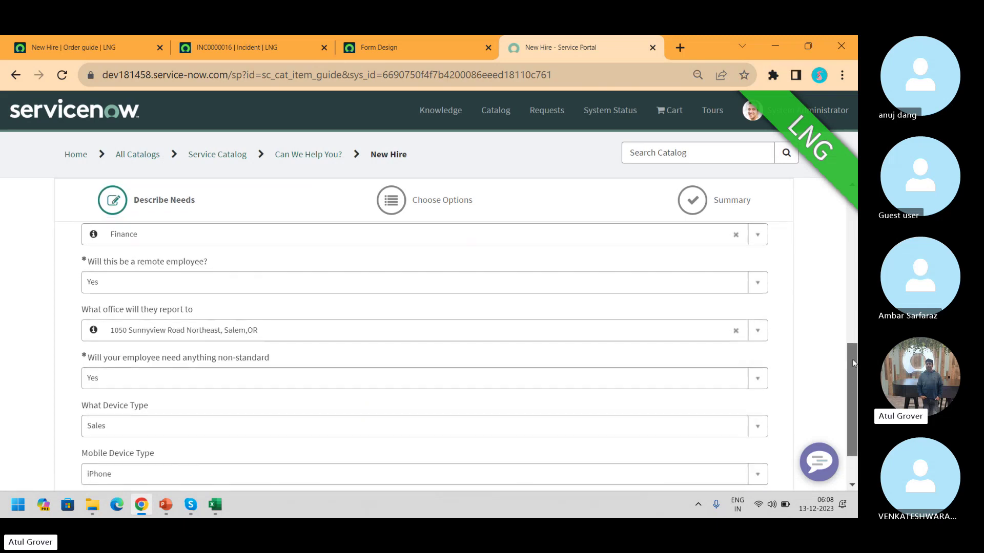
left_click(185, 291)
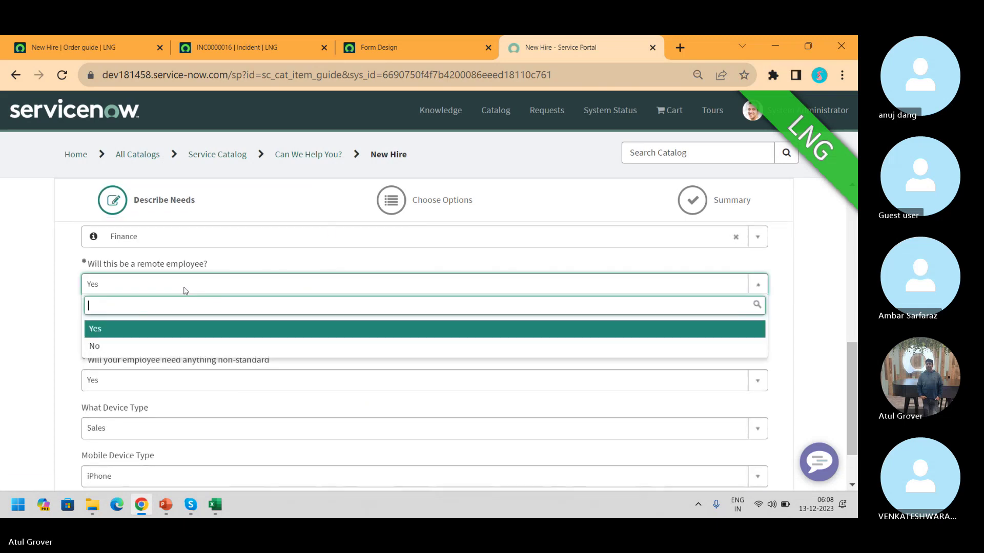
left_click(123, 345)
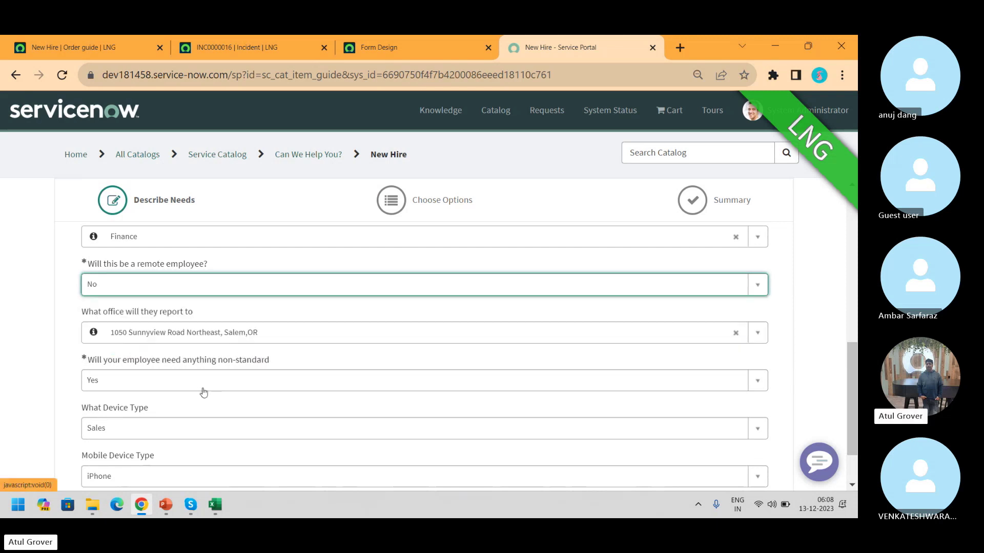
left_click(177, 429)
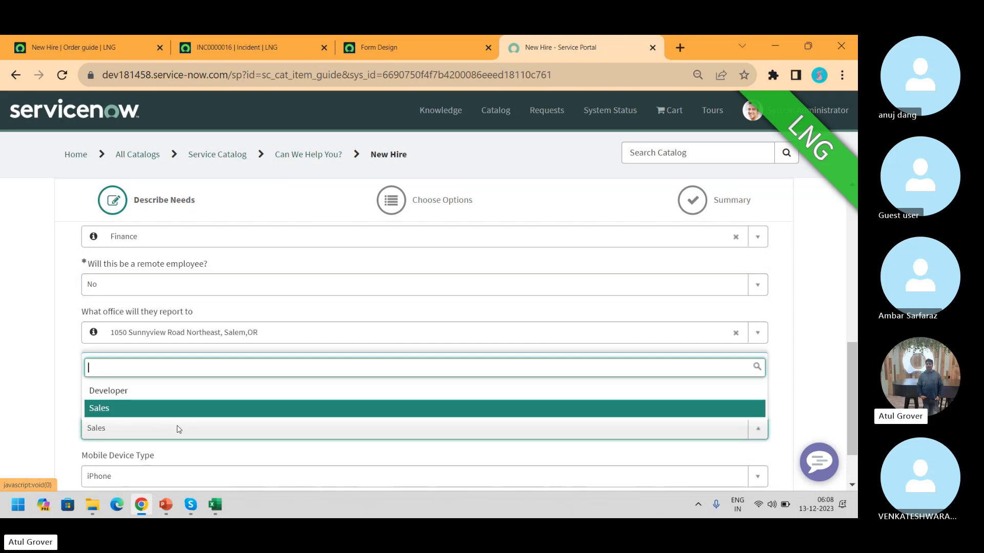
left_click(127, 393)
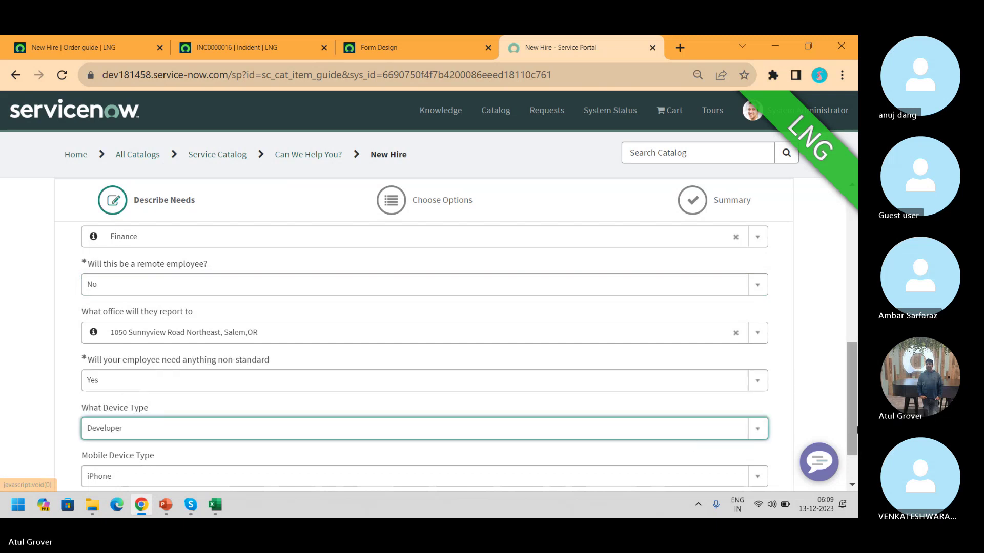
left_click_drag(853, 427, 849, 469)
left_click(733, 463)
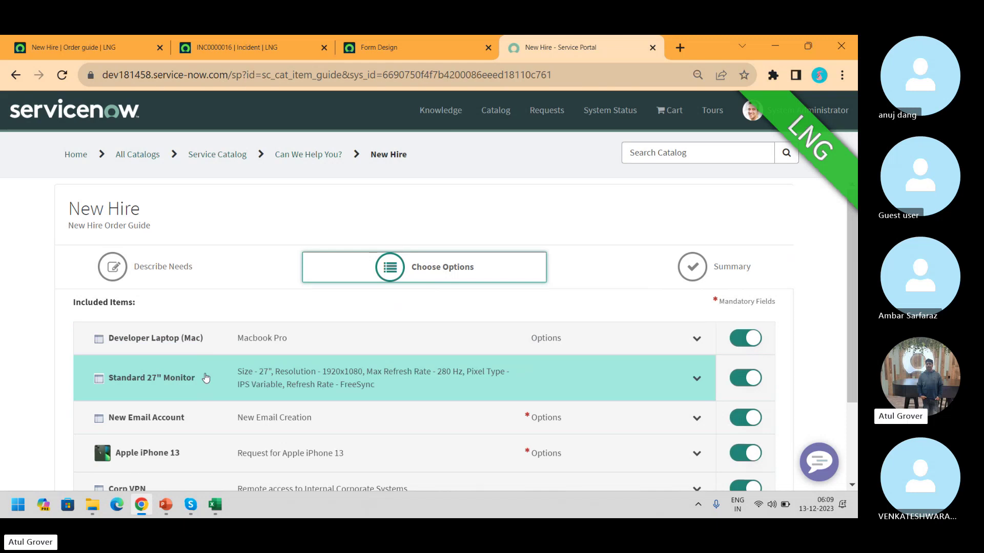
left_click(93, 49)
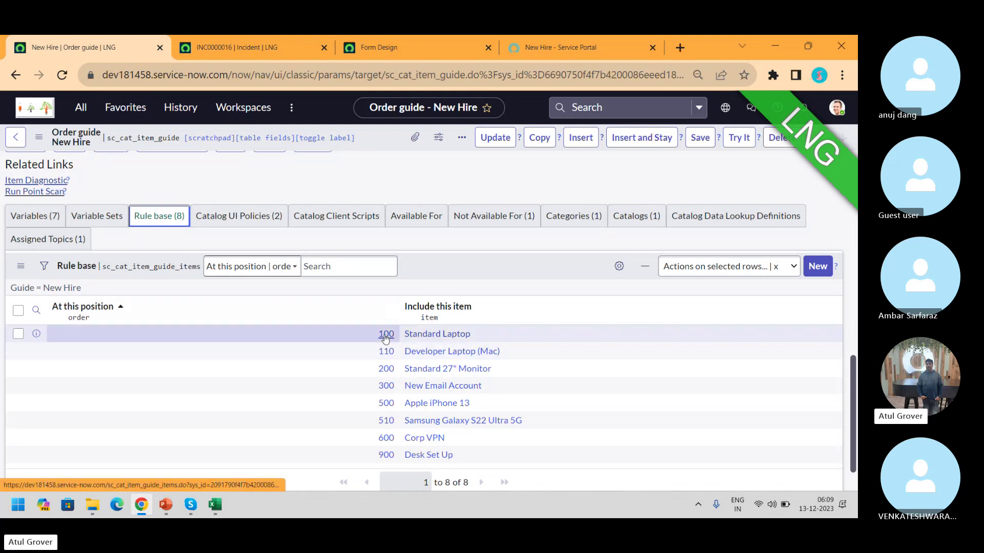
left_click(386, 352)
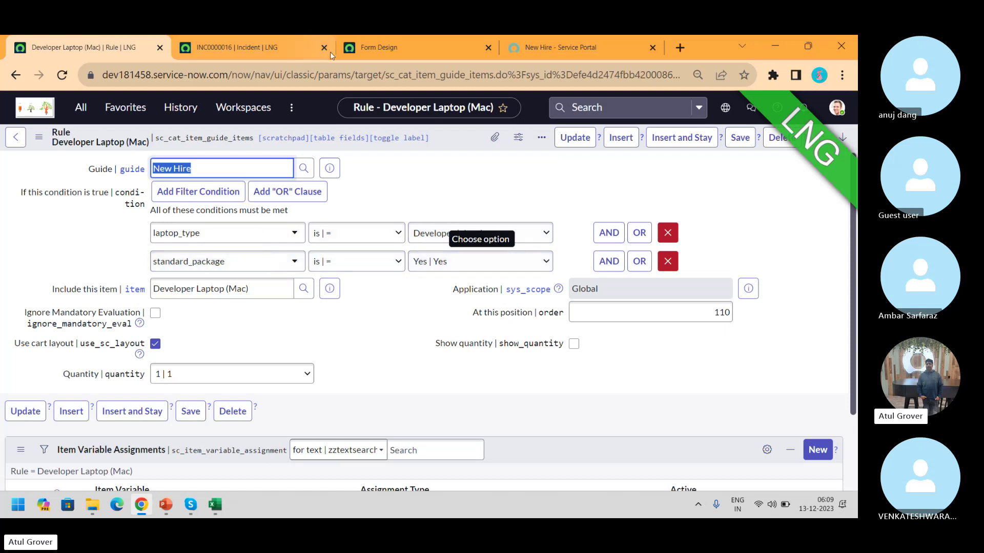
left_click(561, 47)
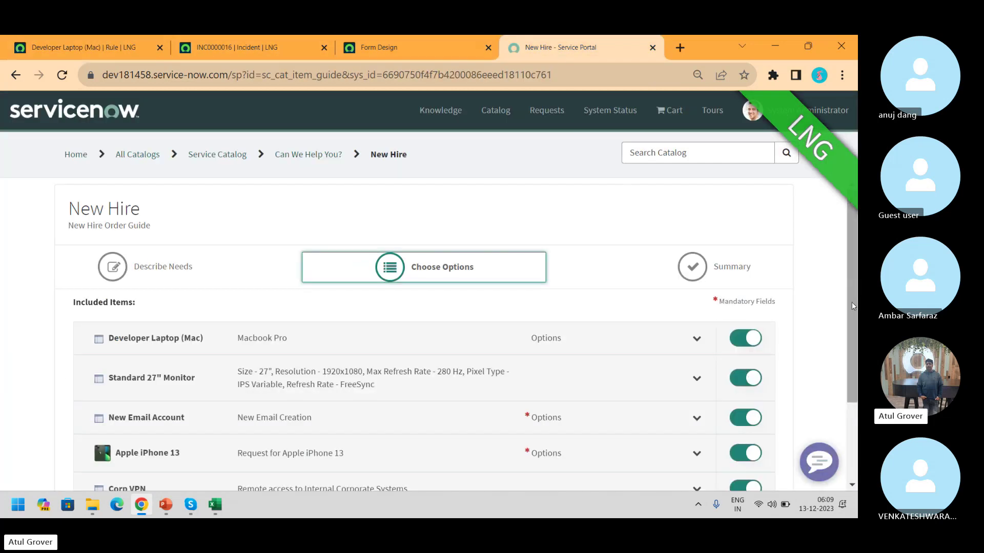
Return to Describe Needs keeping Developer as device type, and view the Developer Laptop (Mac) rule
scroll(852, 306, "down", 3)
left_click(689, 454)
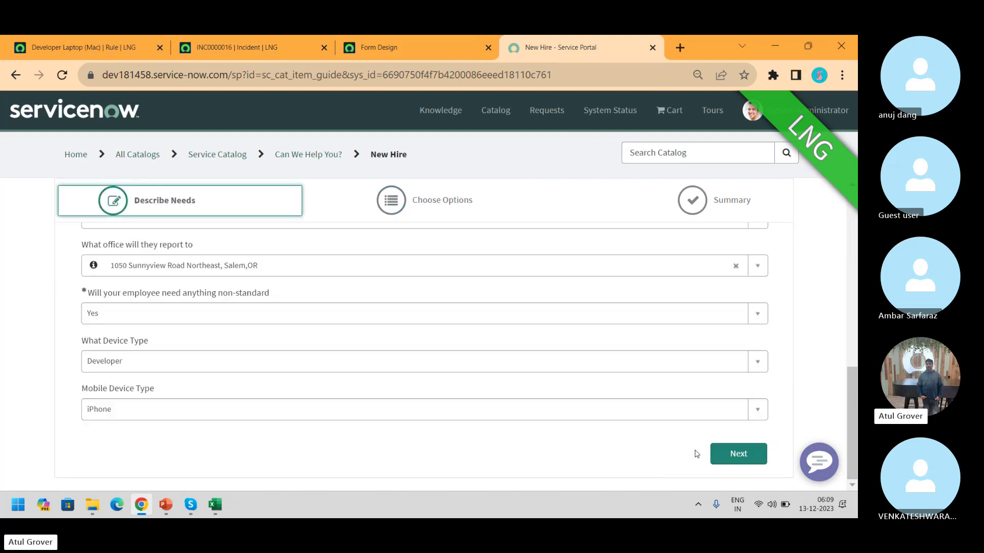
left_click(127, 366)
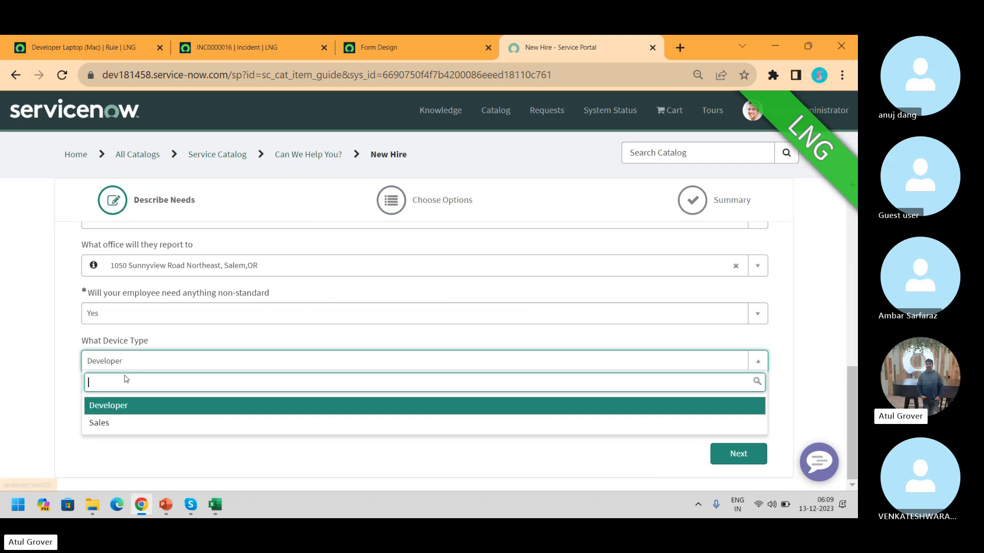
left_click(119, 407)
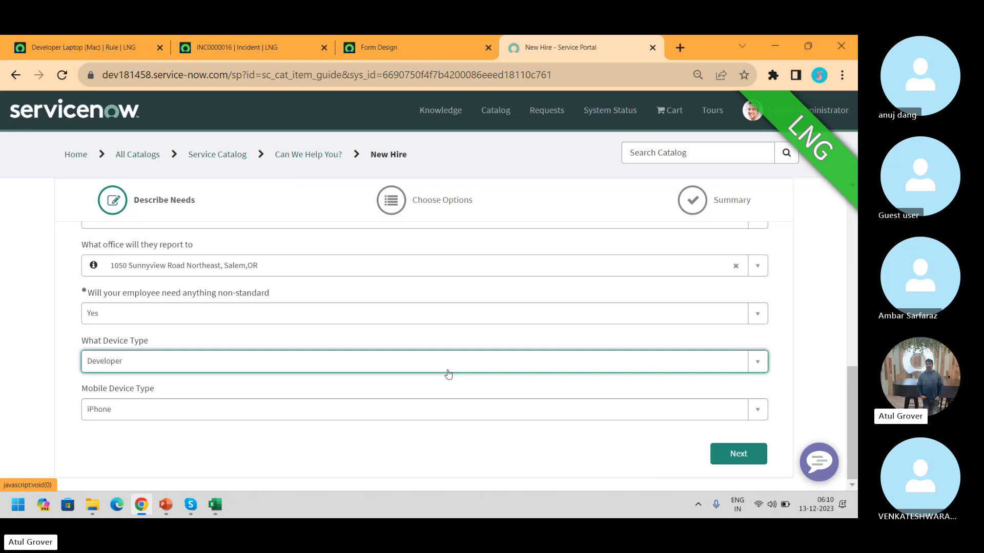
left_click(113, 41)
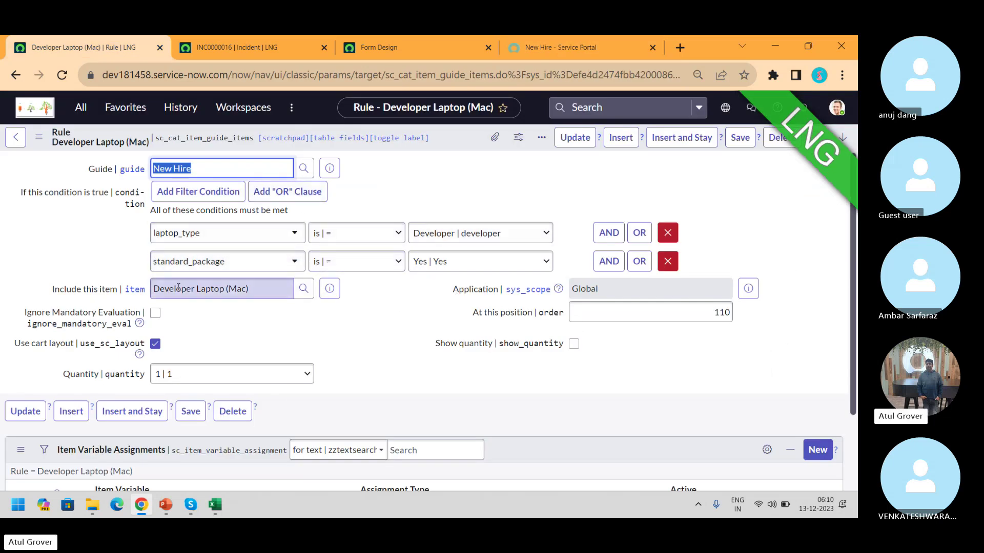
Open the Developer Laptop (Mac) catalog item in a new tab, then return to the New Hire order guide
left_click(329, 289)
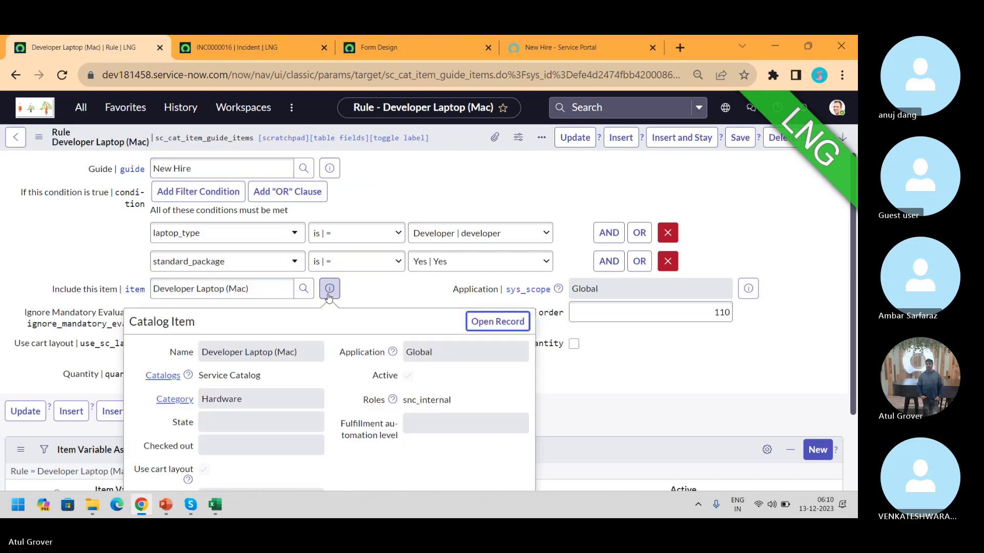
middle_click(512, 332)
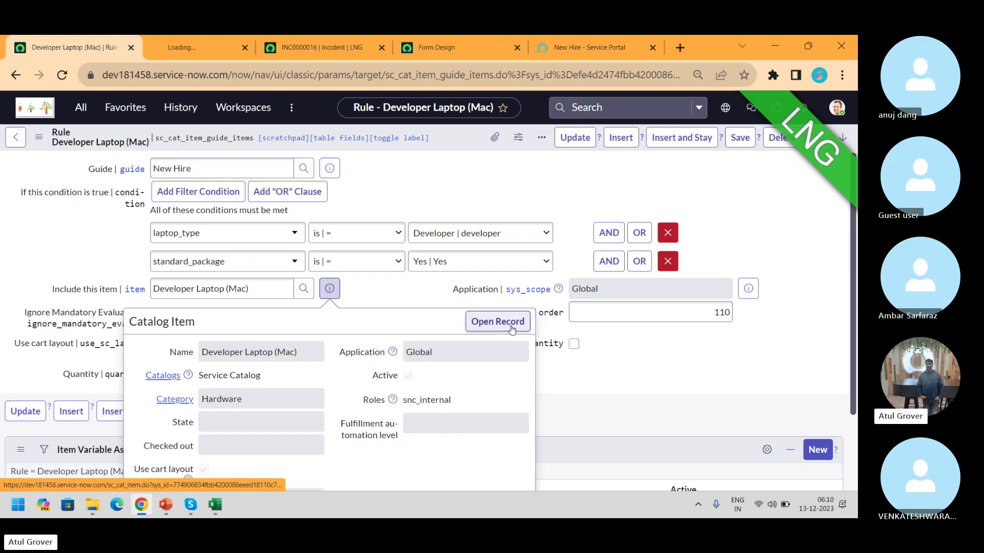
left_click(171, 51)
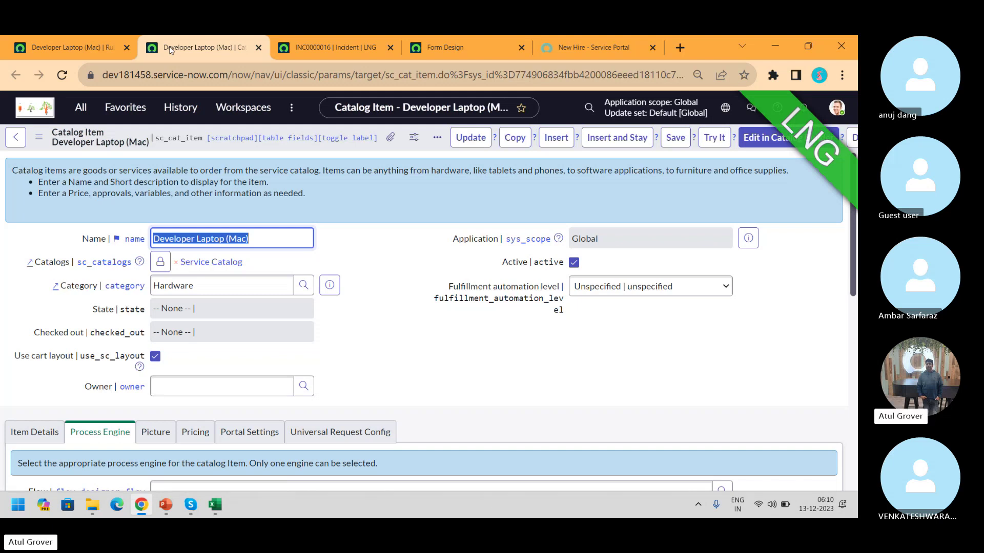
left_click(87, 47)
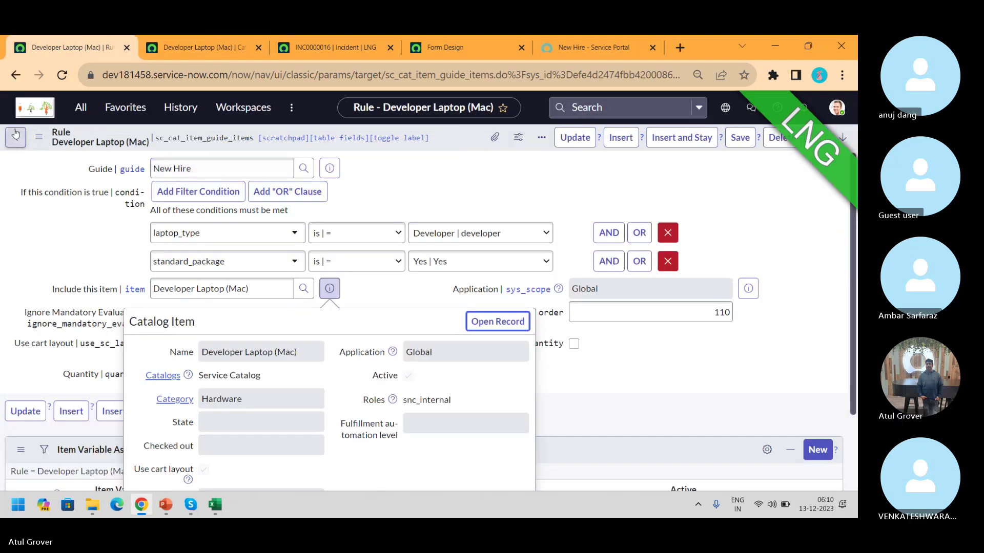
left_click(15, 75)
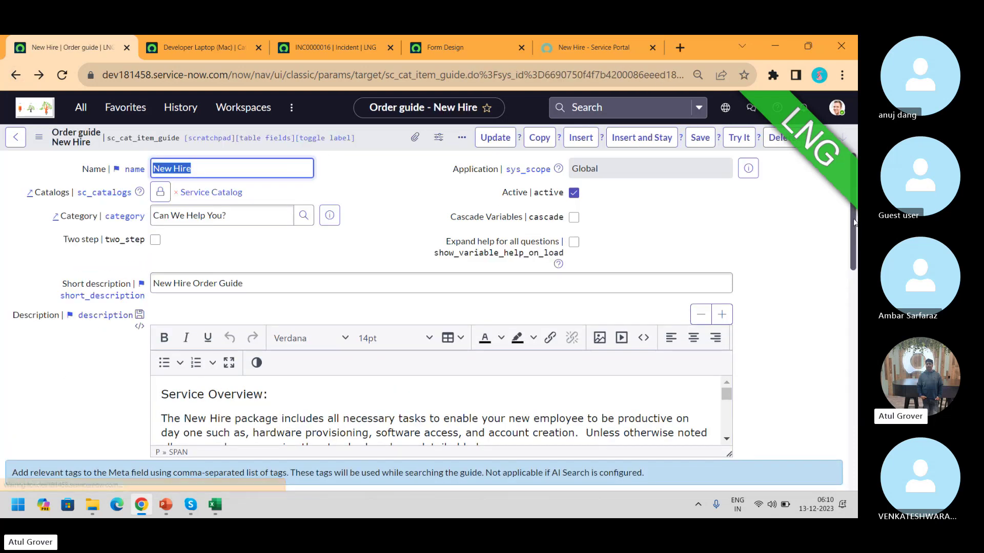
Open the order-200 Standard 27" Monitor rule (laptop_type Developer), then return to the New Hire portal
left_click_drag(853, 241, 847, 353)
scroll(847, 354, "down", 5)
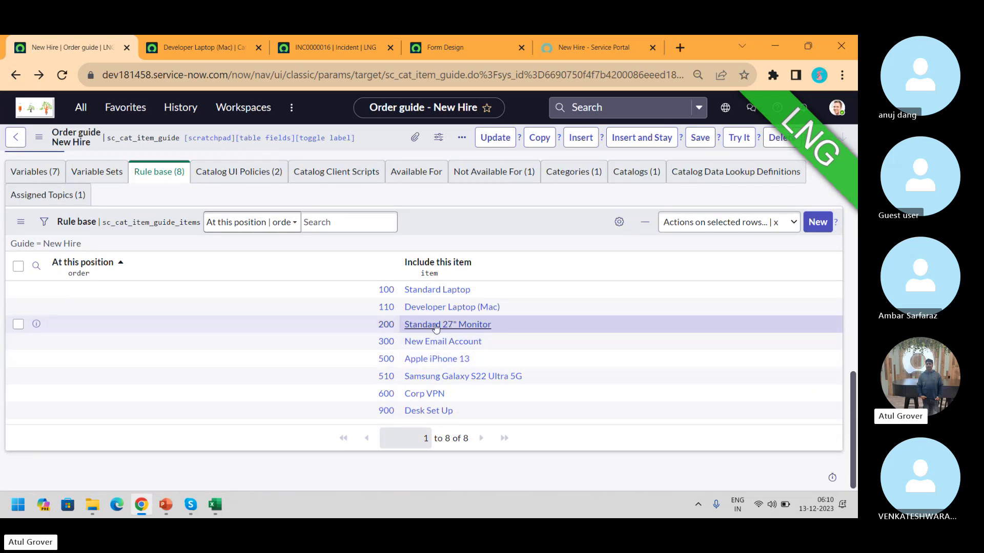
left_click(385, 325)
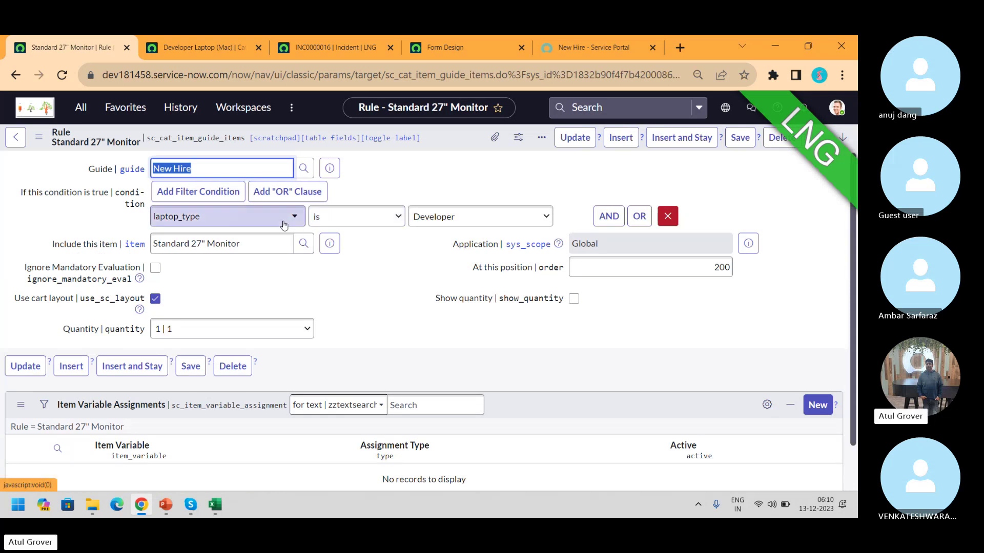
left_click(558, 45)
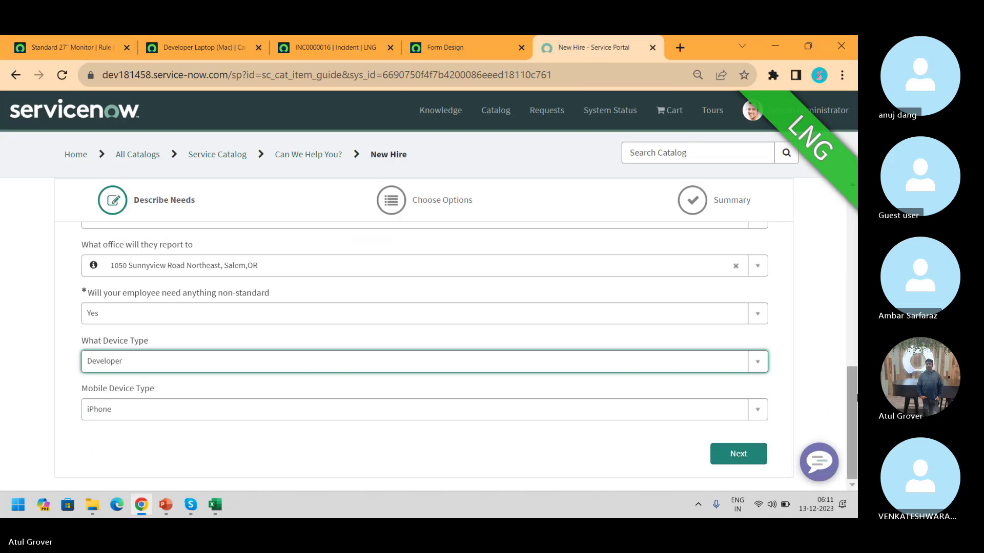
Set the portal device type to Sales, go to Choose Options, then reopen the Standard 27" Monitor rule
left_click(383, 363)
left_click(137, 424)
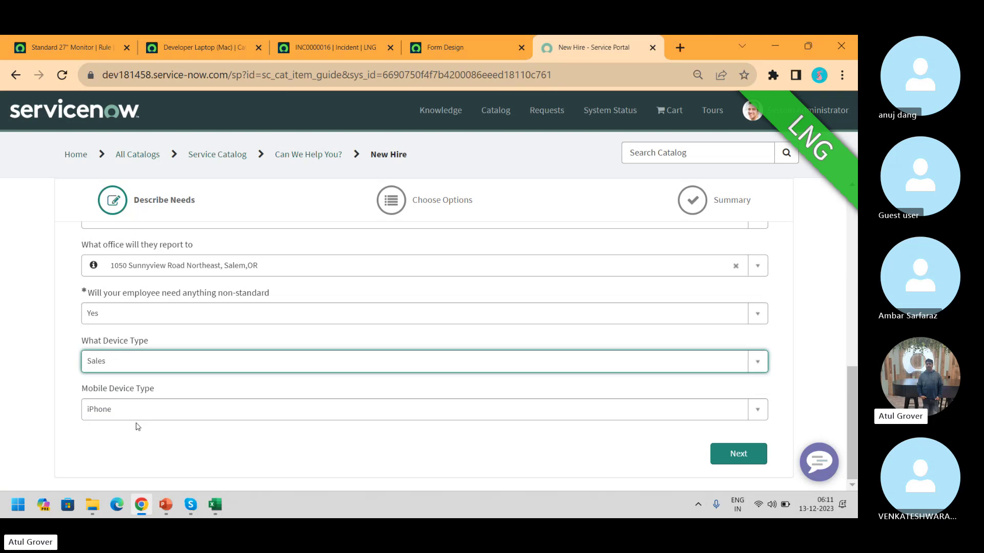
left_click(754, 455)
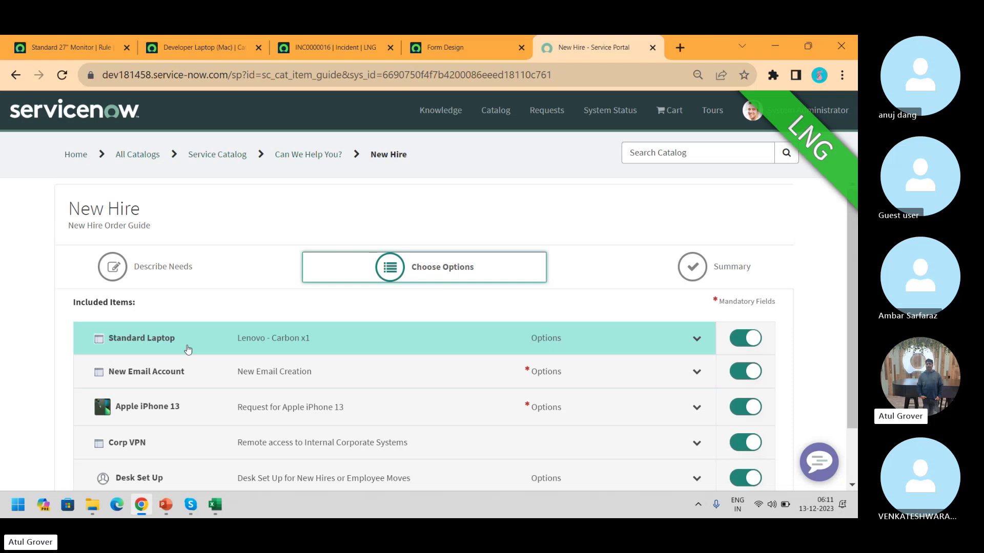
left_click(182, 45)
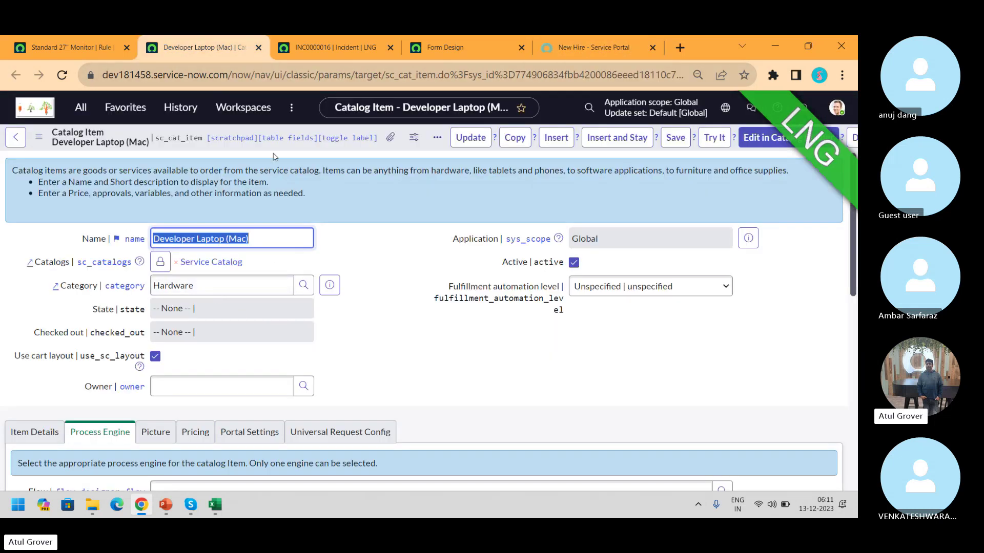
left_click(72, 48)
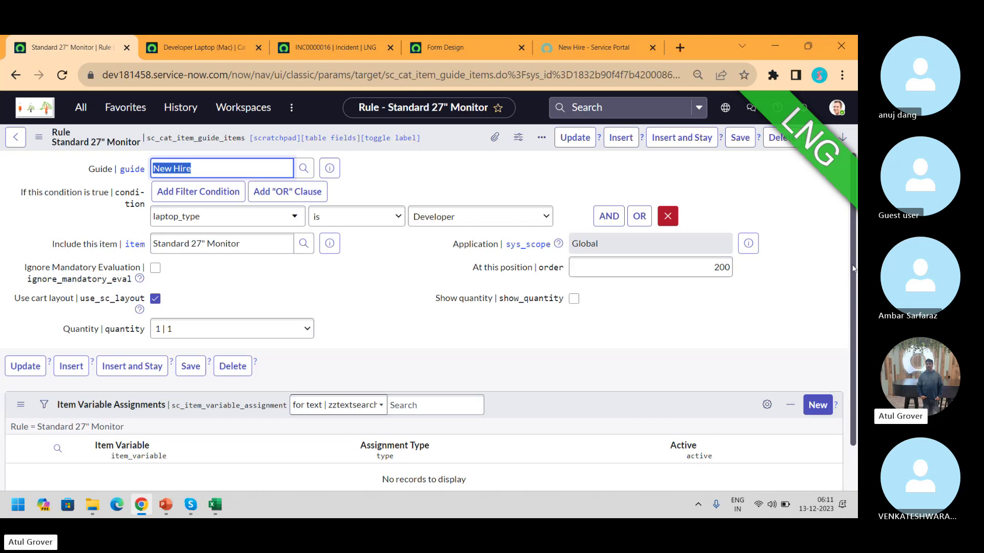
Leave the Standard 27" Monitor rule for the New Hire order guide form
left_click(17, 145)
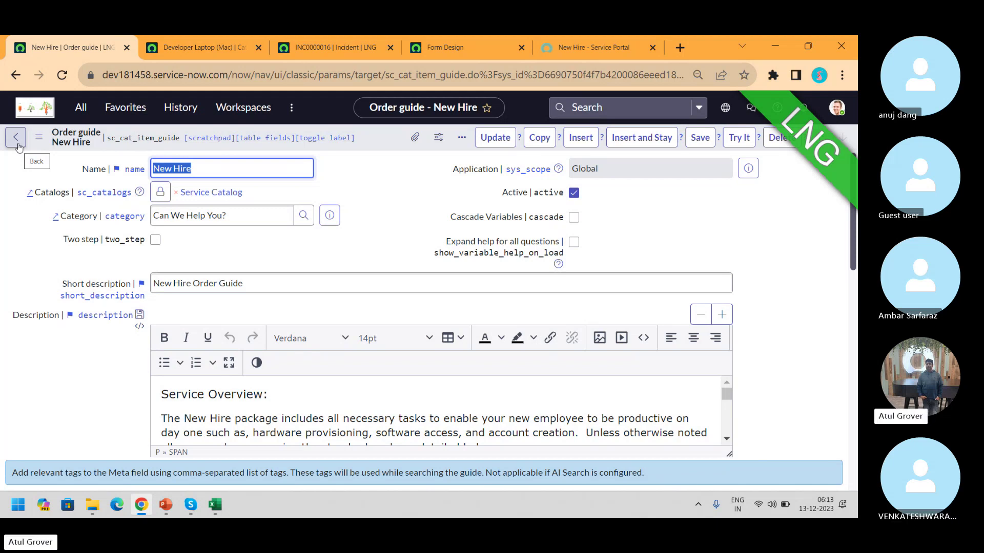
Tick Cascade Variables on New Hire, review its Variables (7) list, then view the guide in the portal
left_click(574, 218)
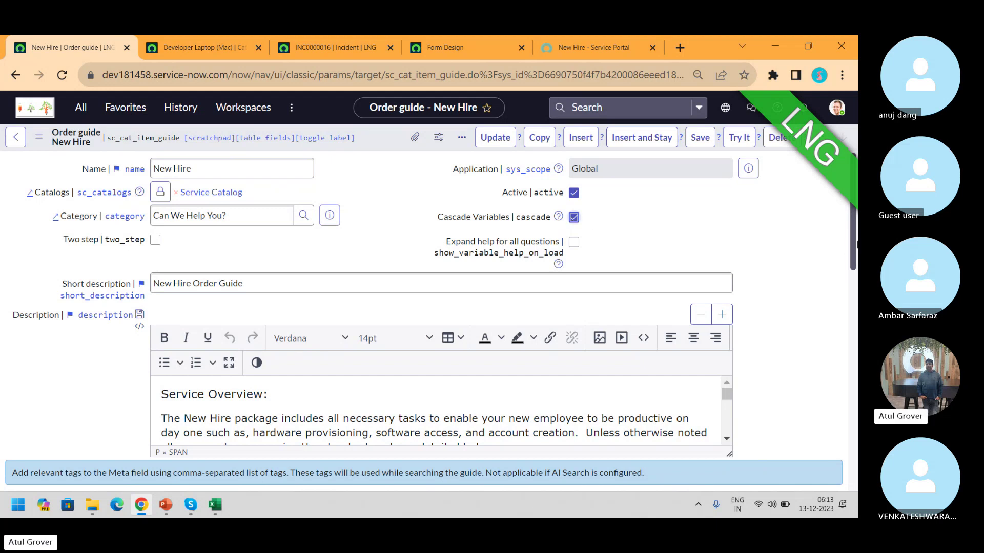
scroll(273, 252, "down", 10)
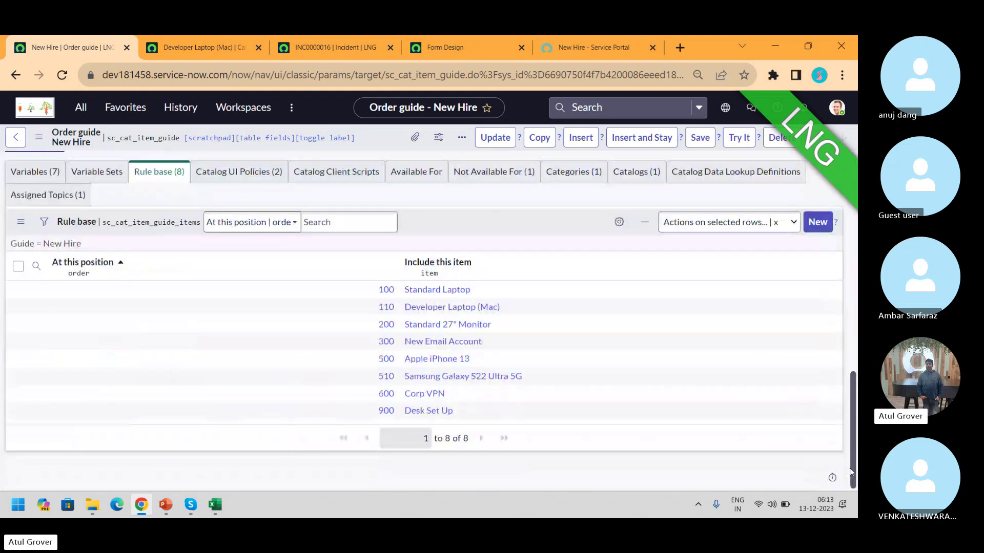
left_click(35, 172)
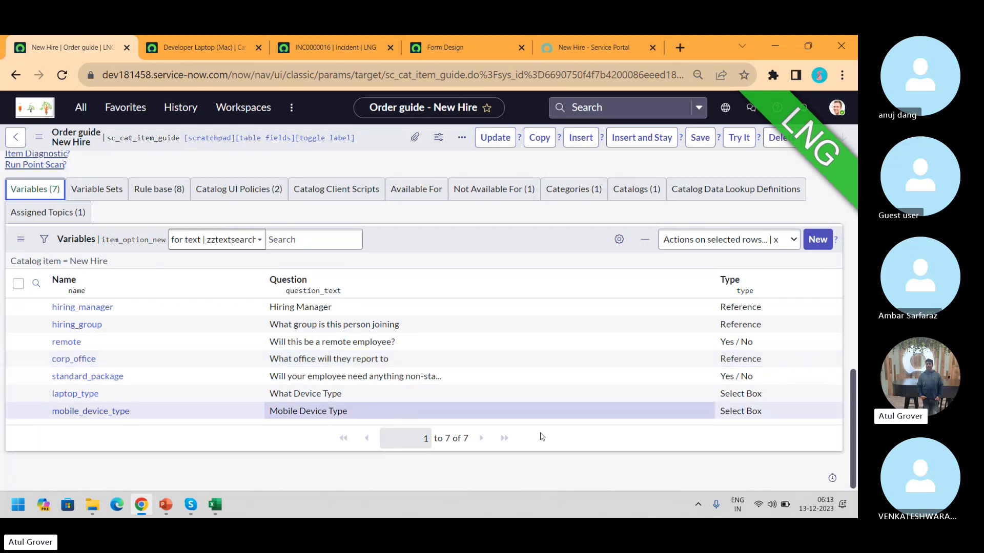
left_click_drag(854, 430, 852, 200)
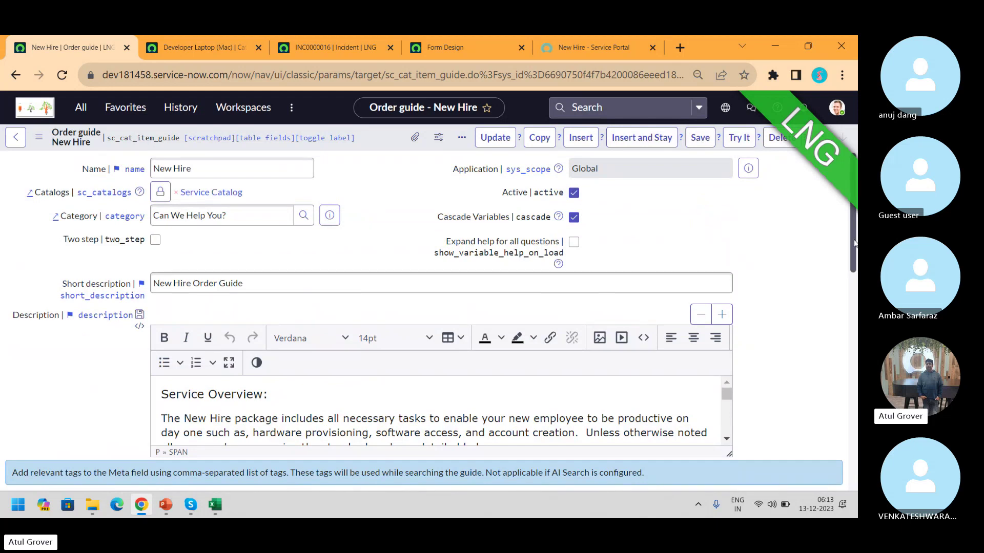
scroll(855, 249, "down", 3)
left_click_drag(857, 315, 856, 440)
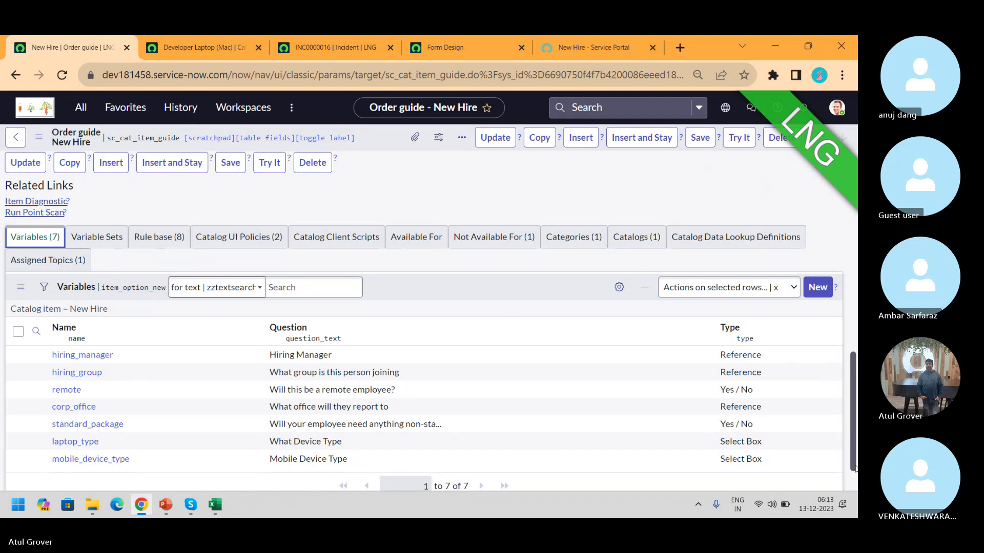
scroll(854, 476, "up", 15)
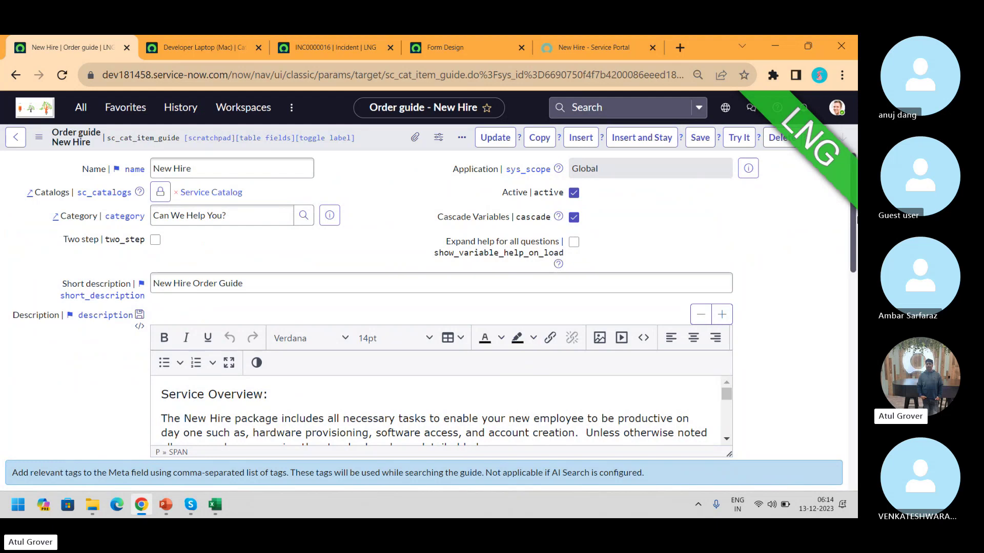
left_click(594, 47)
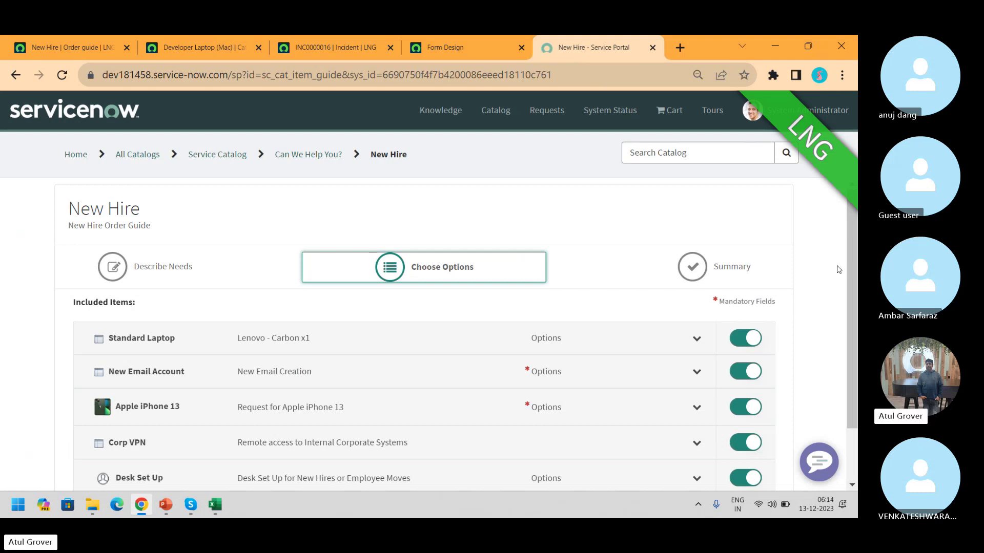
Switch to the New Hire order guide form and scroll to its Variables list and back up
key("ctrl+1")
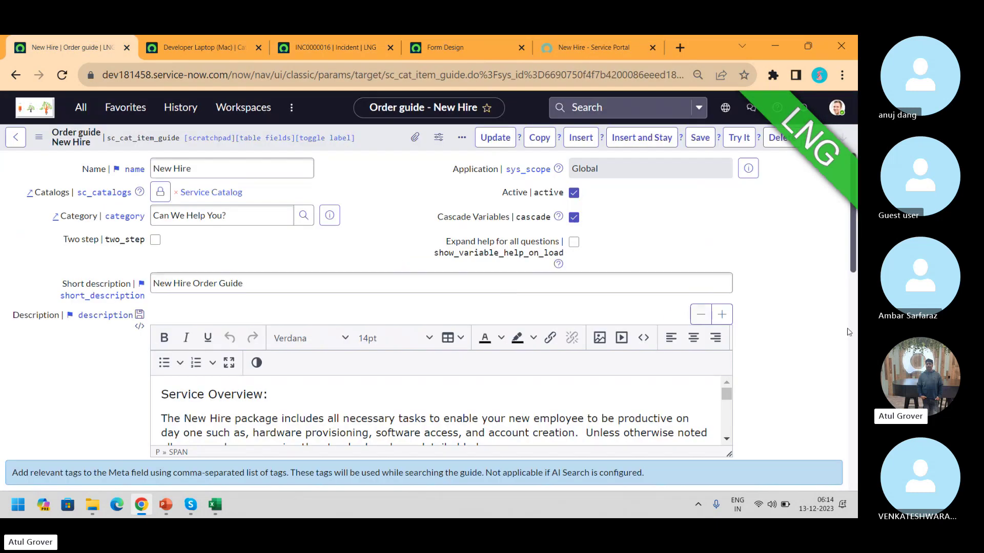
left_click_drag(854, 266, 857, 483)
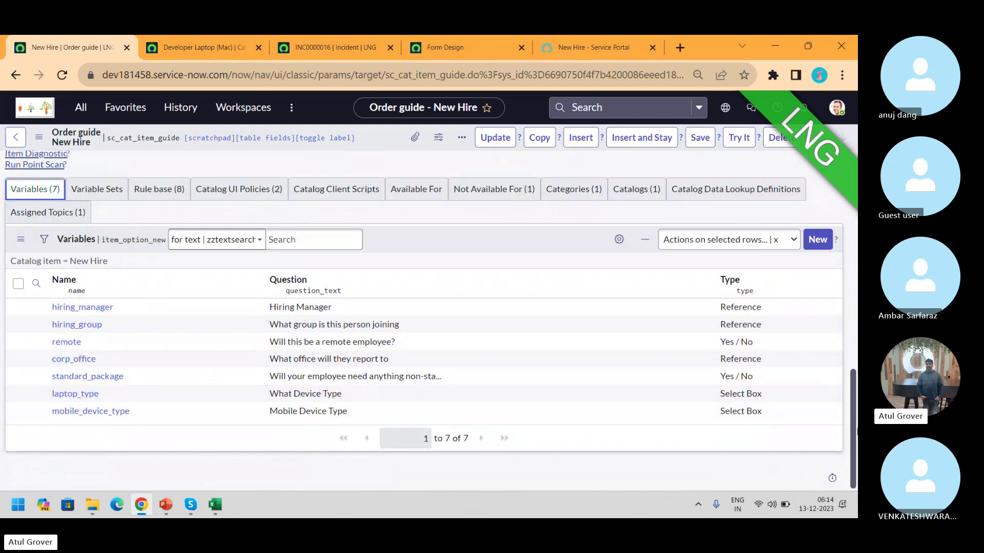
left_click_drag(857, 431, 857, 211)
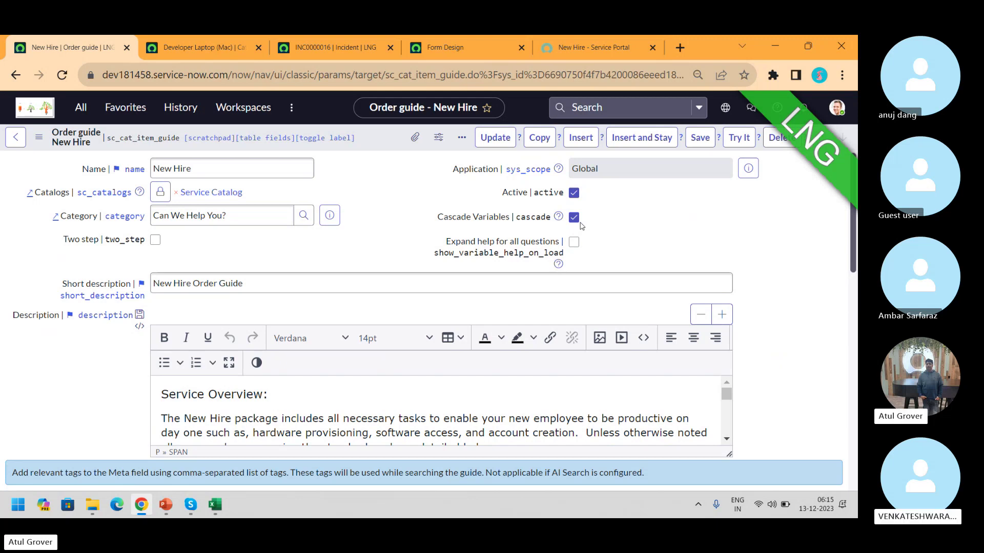
Open Content Items via the 'content it' filter, leaving unsaved changes, then return to the New Hire portal
left_click(77, 117)
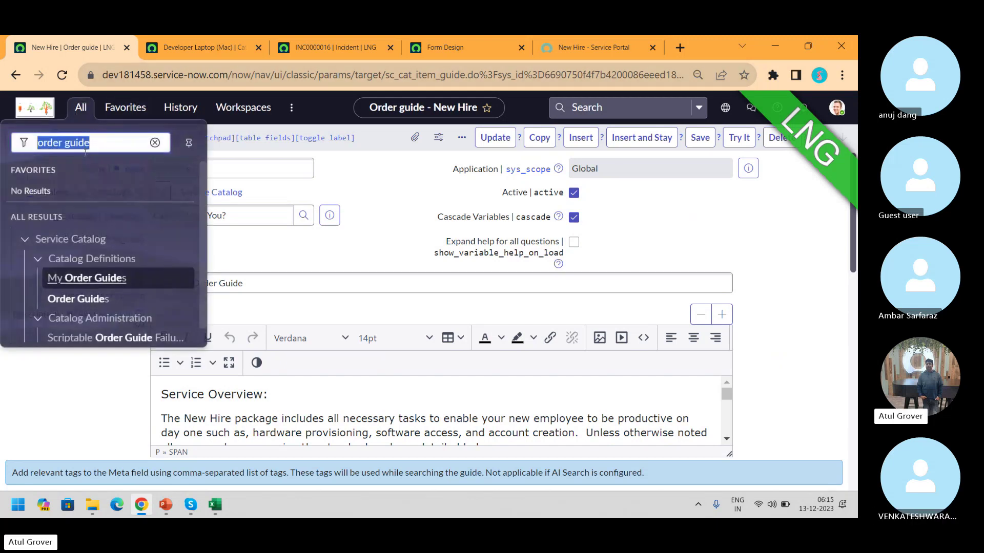
type("conten")
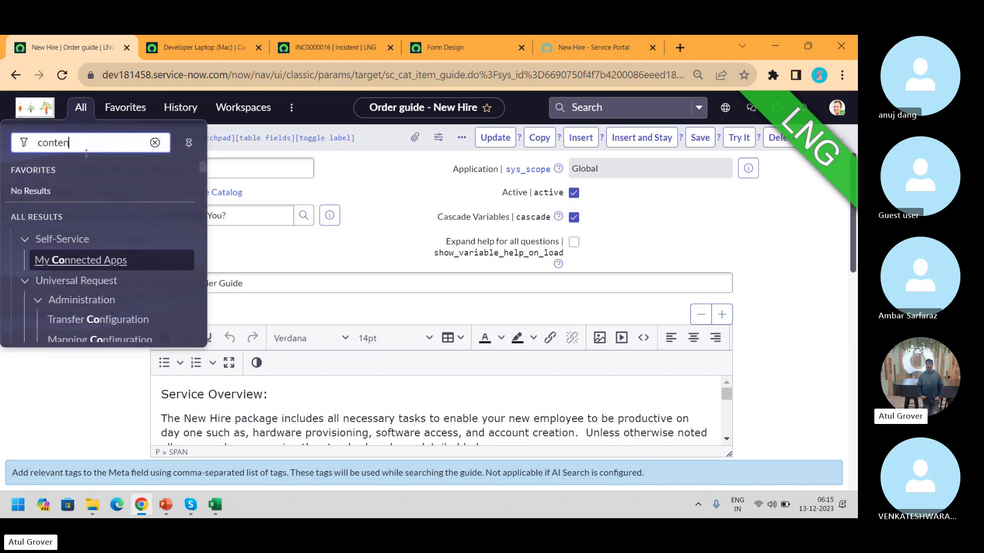
type("t it")
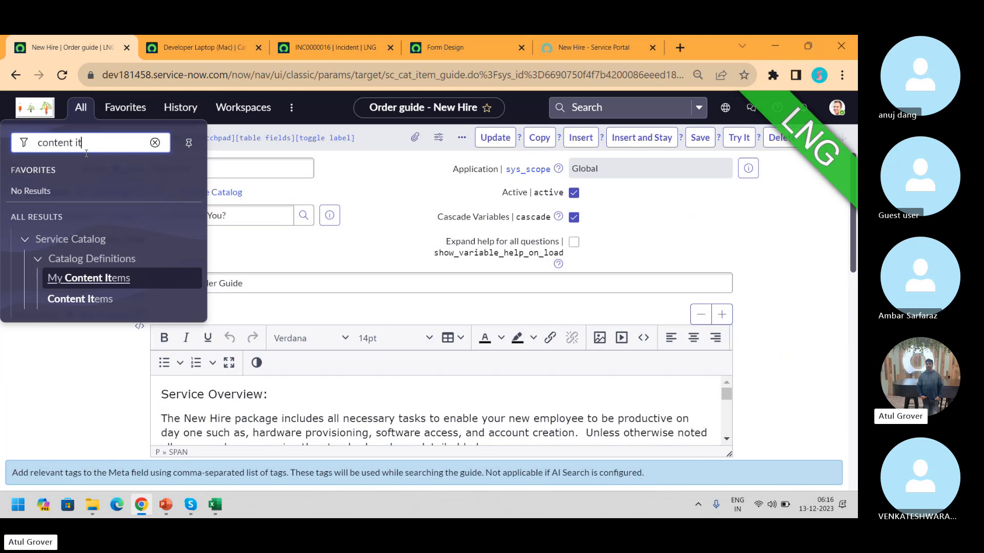
left_click(85, 301)
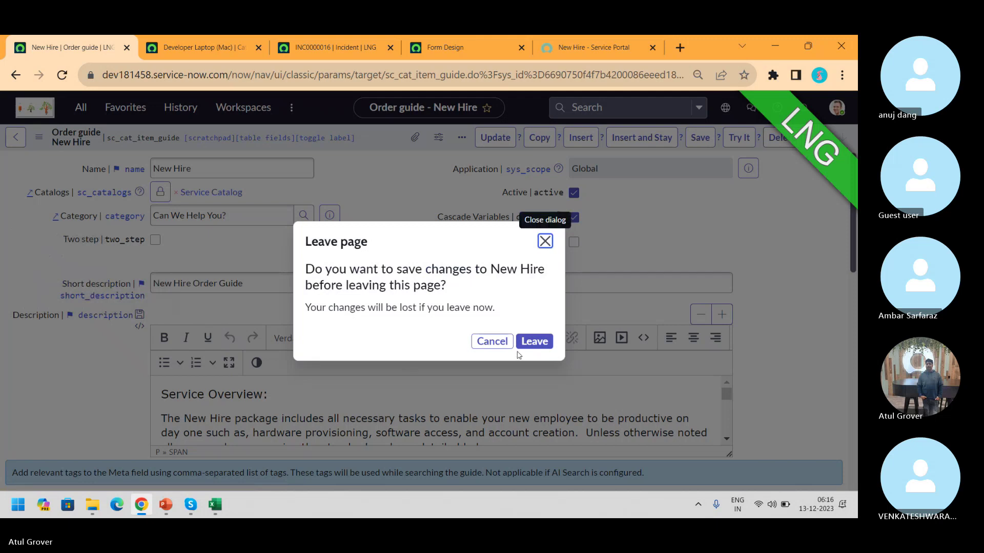
left_click(534, 341)
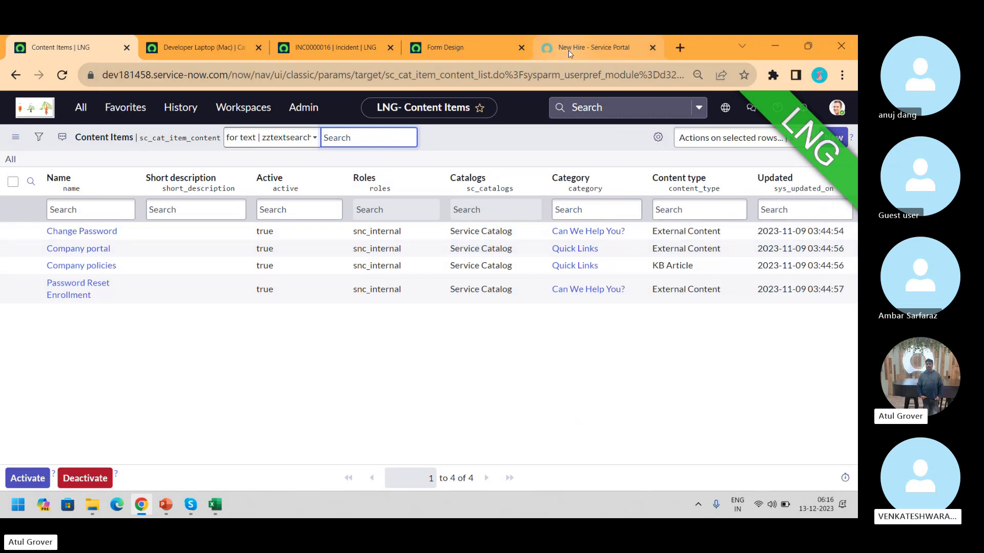
left_click(539, 51)
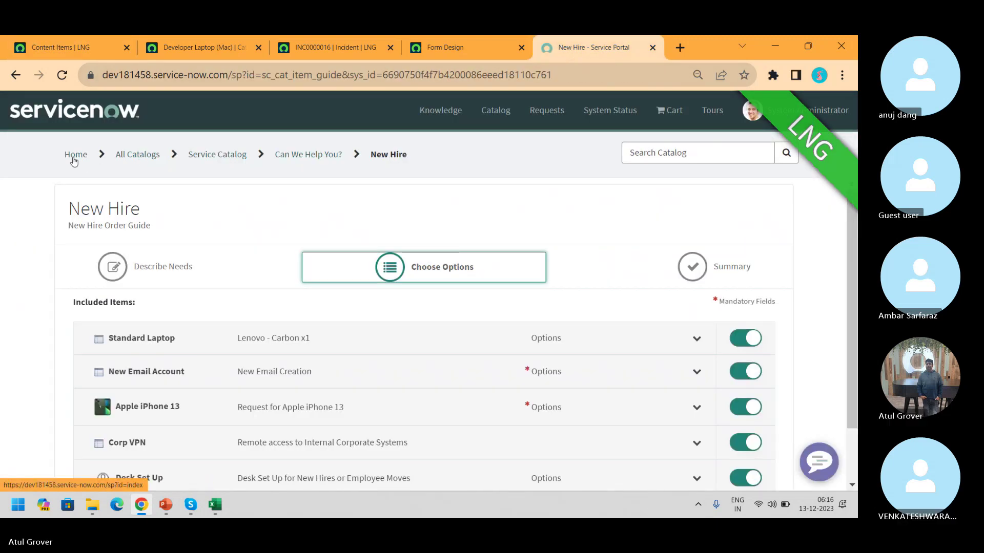
From the portal home, browse catalog categories filtered to Service Catalog and open Quick Links
left_click(74, 159)
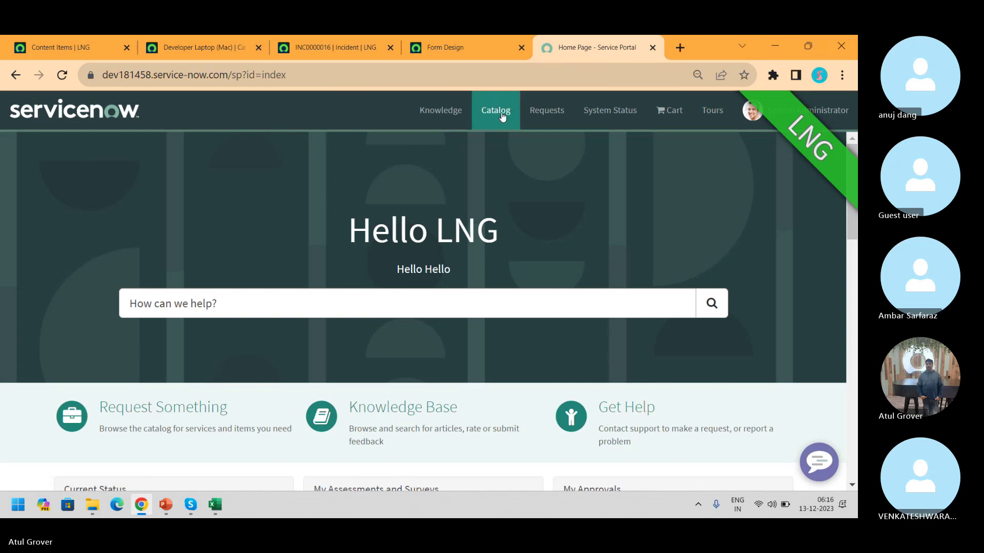
left_click(496, 113)
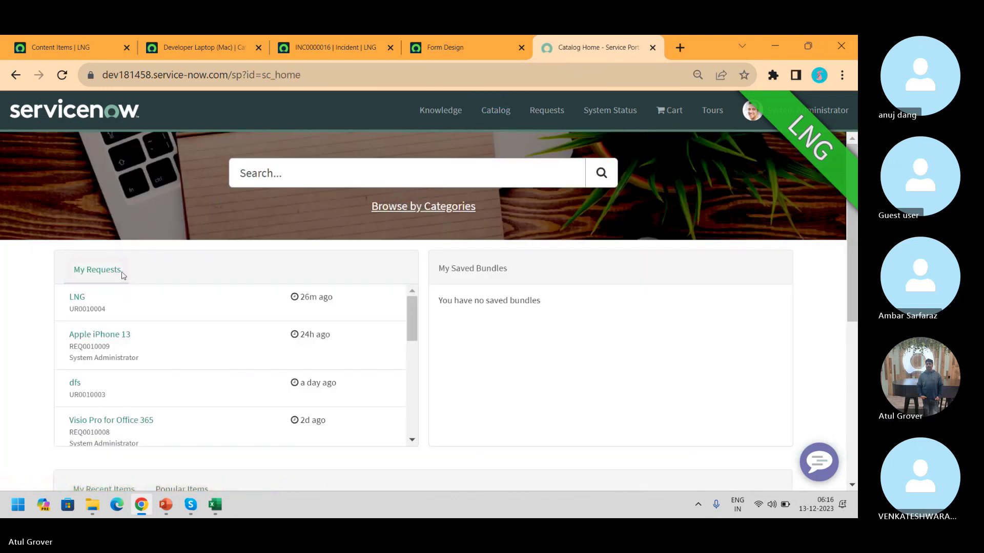
left_click(395, 206)
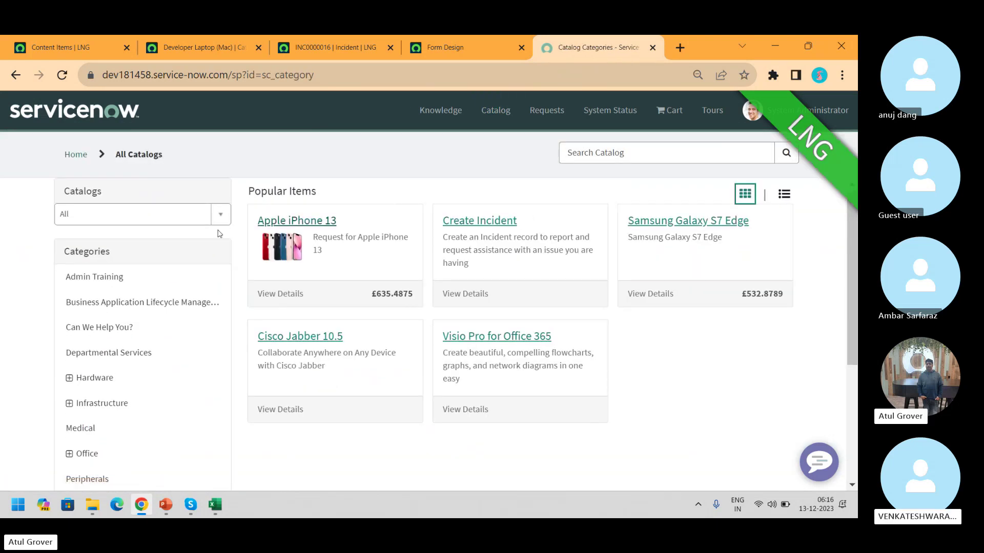
left_click(226, 216)
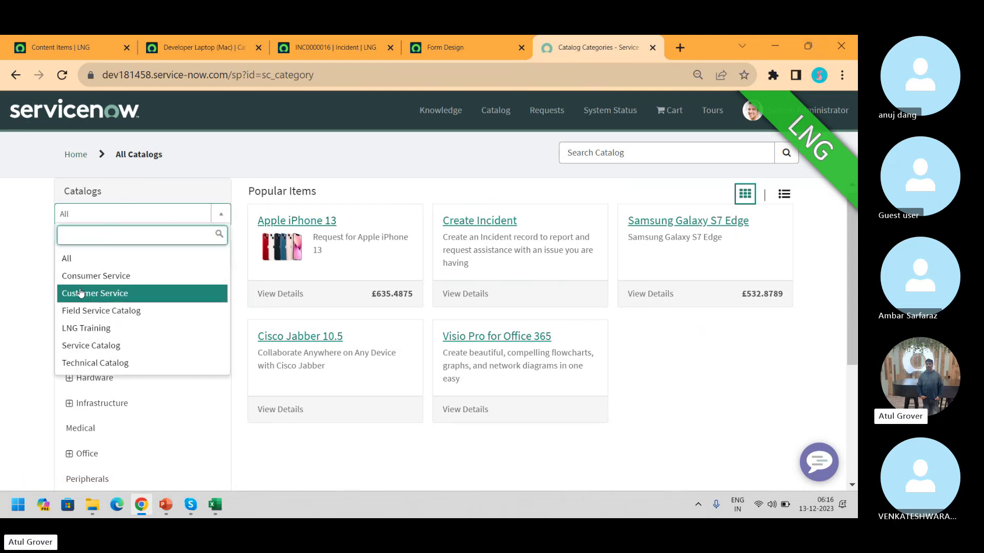
left_click(86, 346)
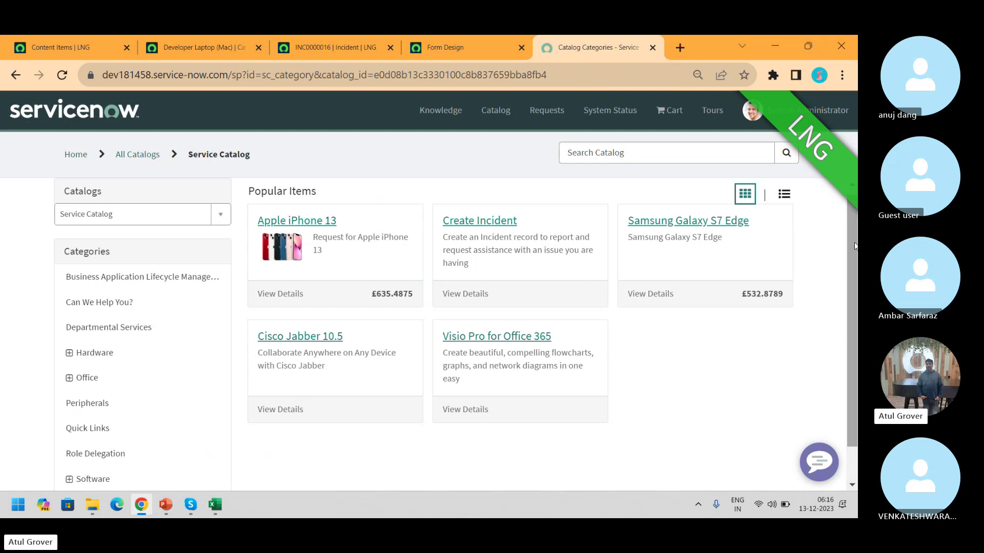
left_click_drag(854, 246, 854, 274)
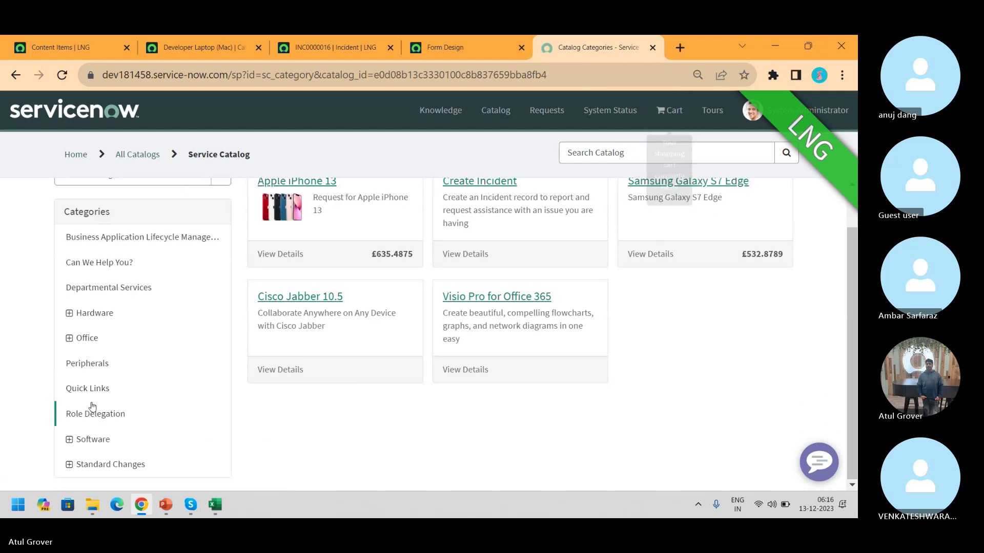
left_click(104, 390)
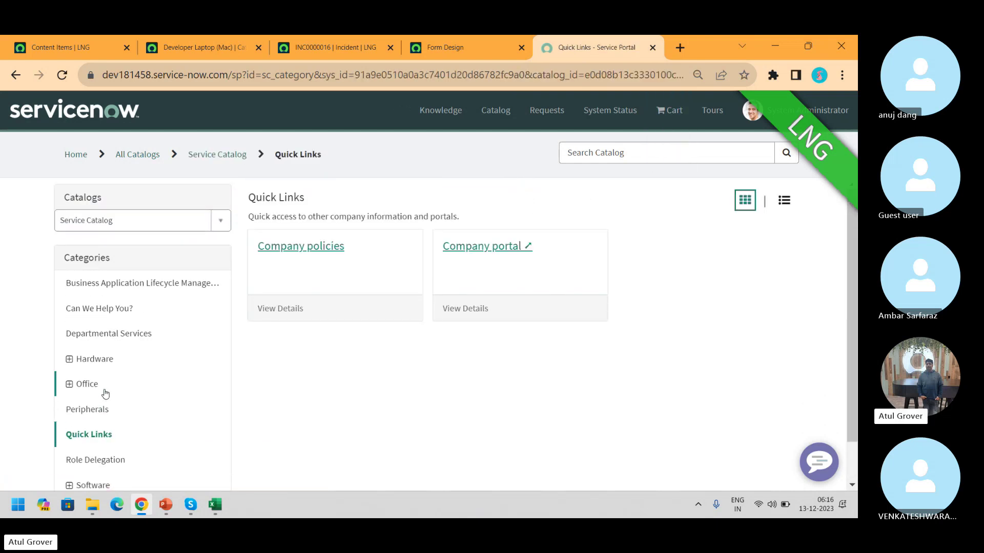
Try the Company policies article and Company portal link, then return to the Content Items list
left_click(360, 255)
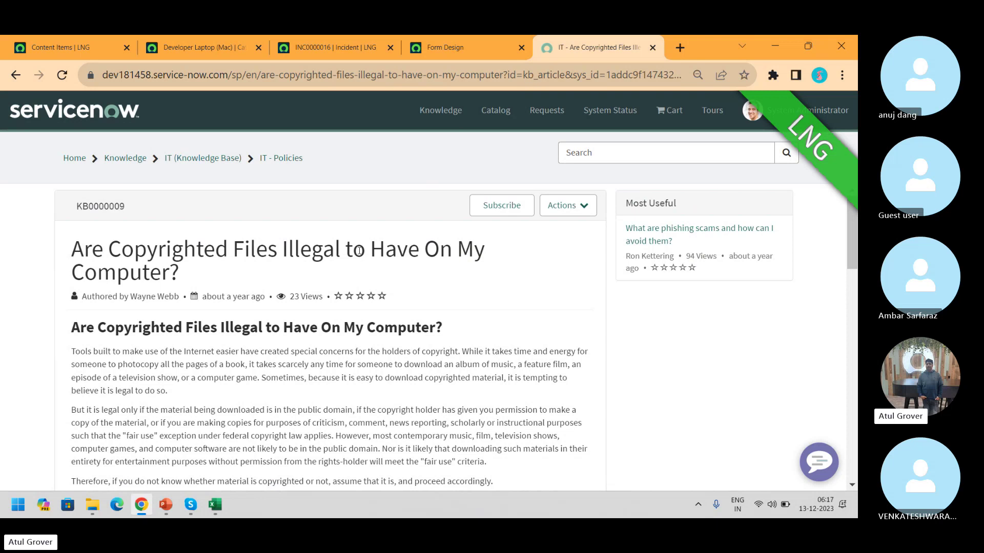
left_click(202, 160)
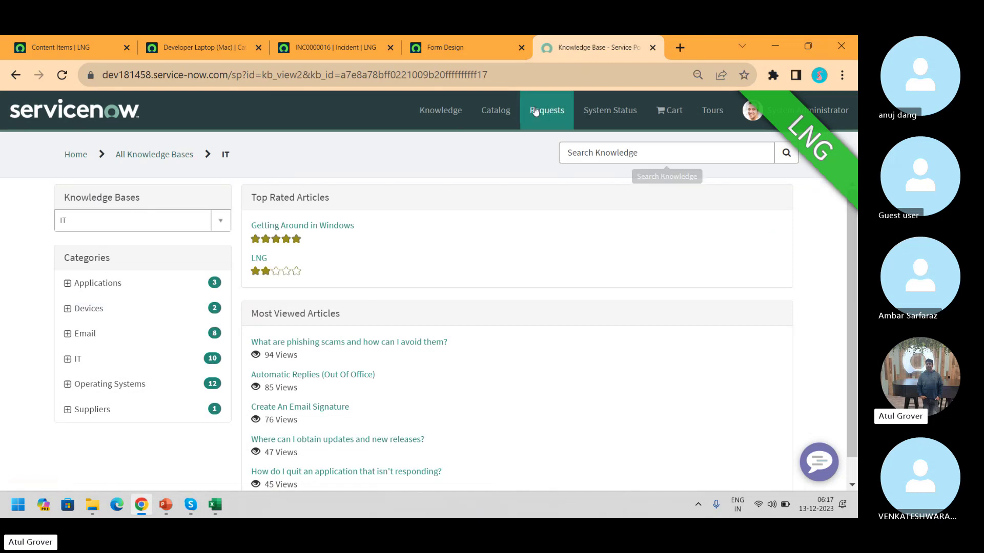
left_click(15, 81)
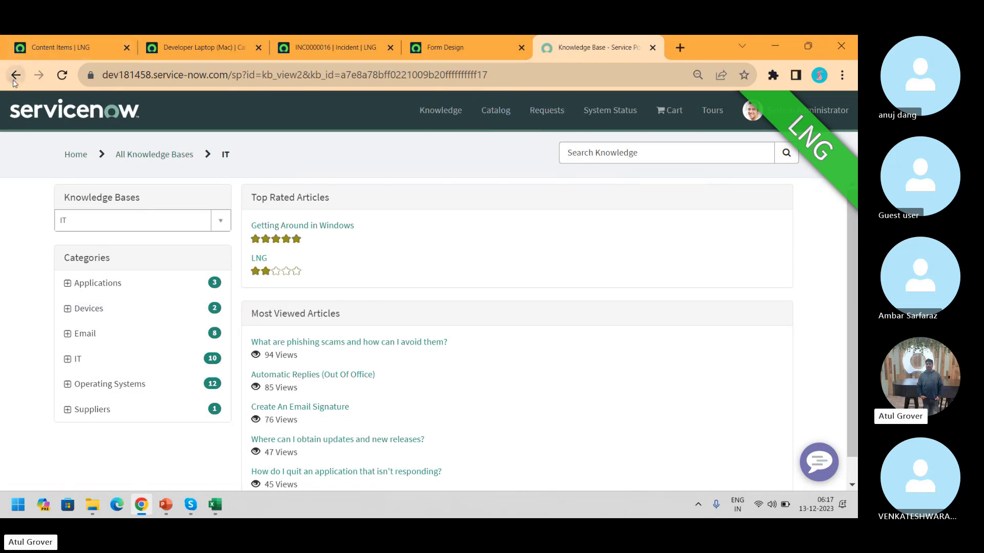
left_click(15, 78)
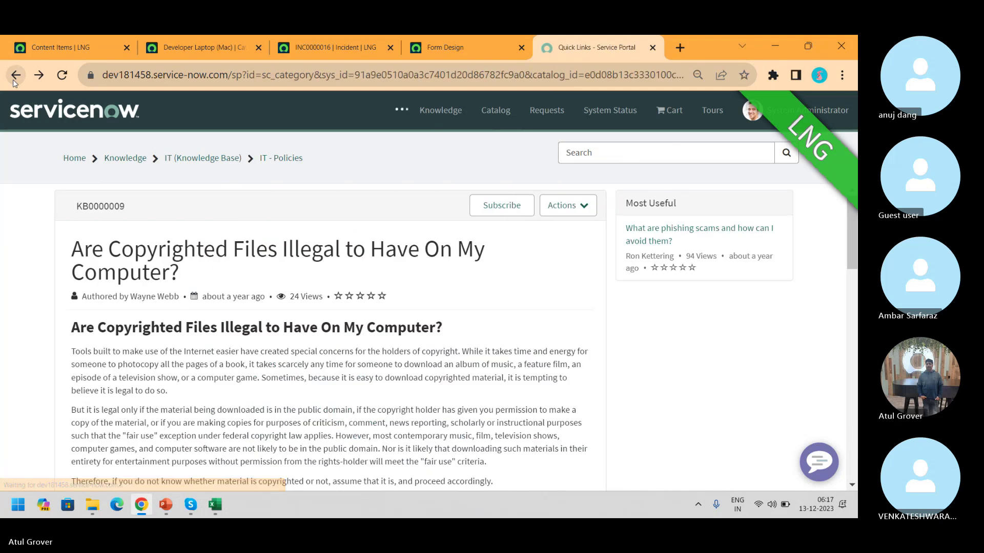
left_click(506, 241)
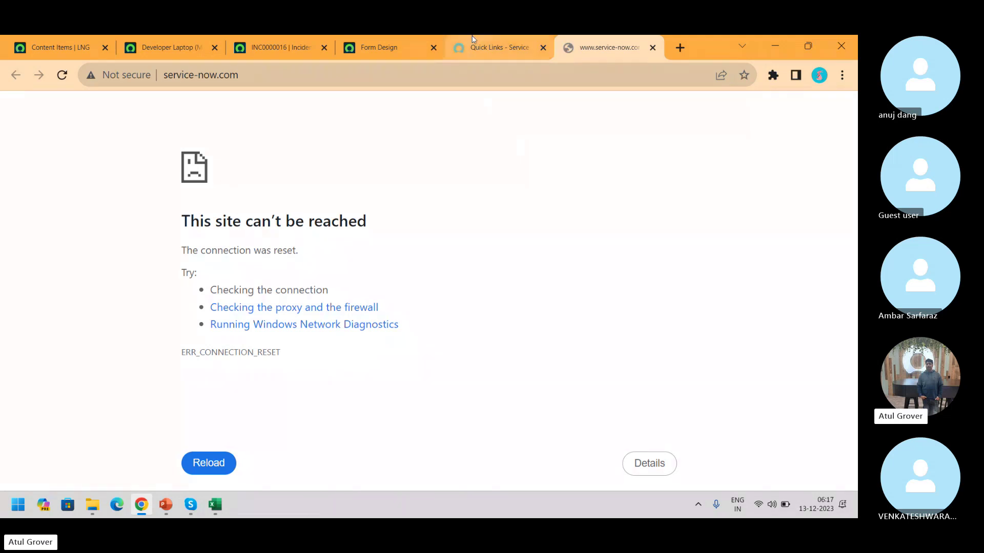
left_click(476, 51)
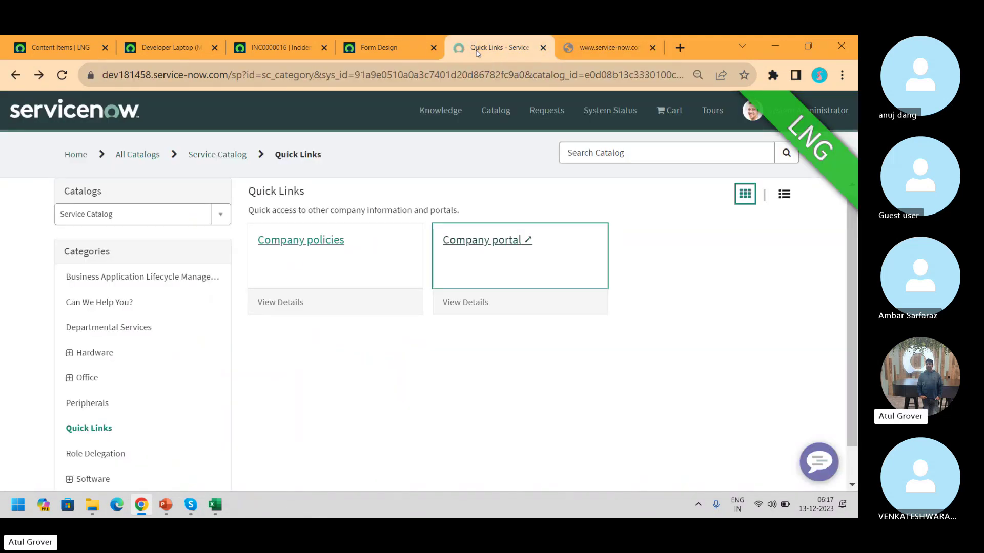
left_click(31, 48)
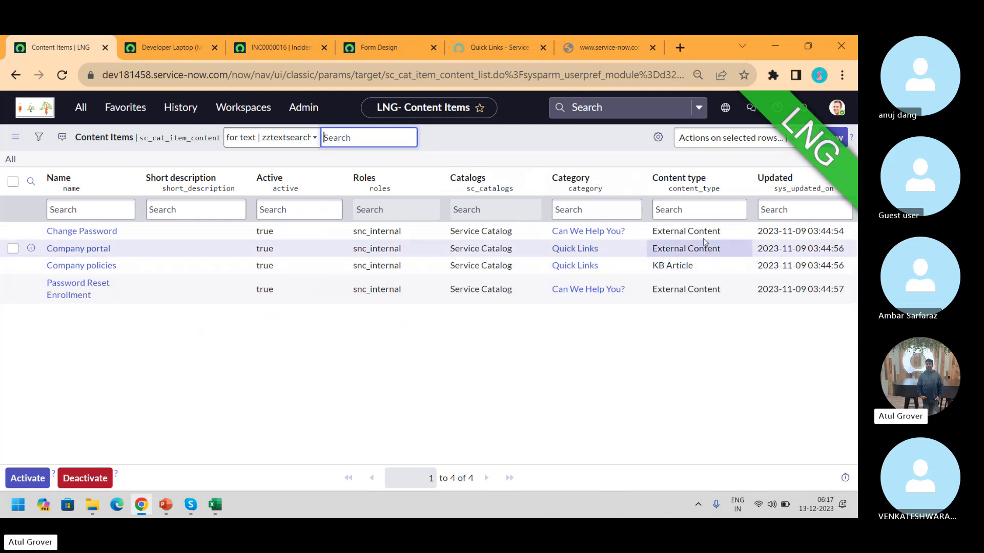
Start a new Content Item and, after trying External Content, set its Content type to Catalog Content
left_click(841, 142)
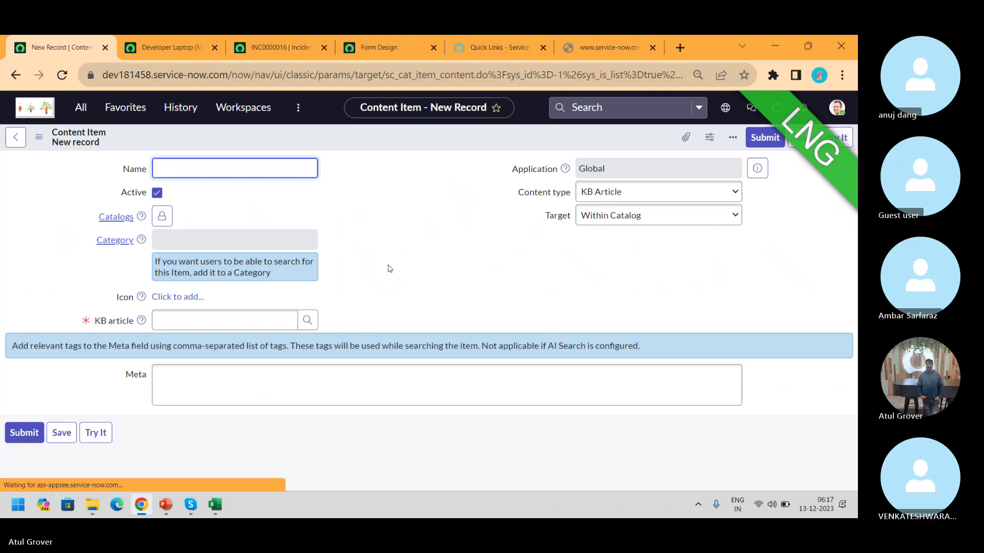
left_click(610, 199)
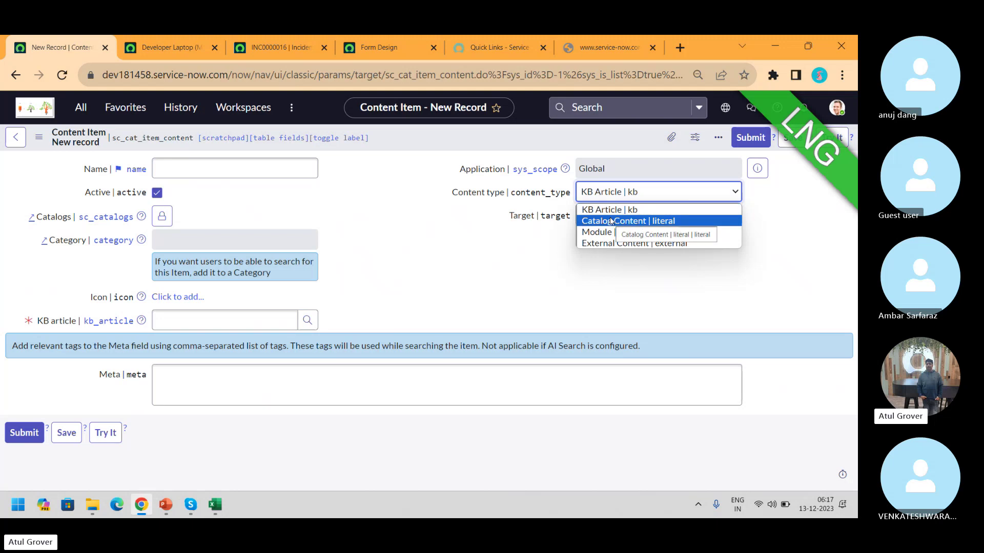
left_click(609, 244)
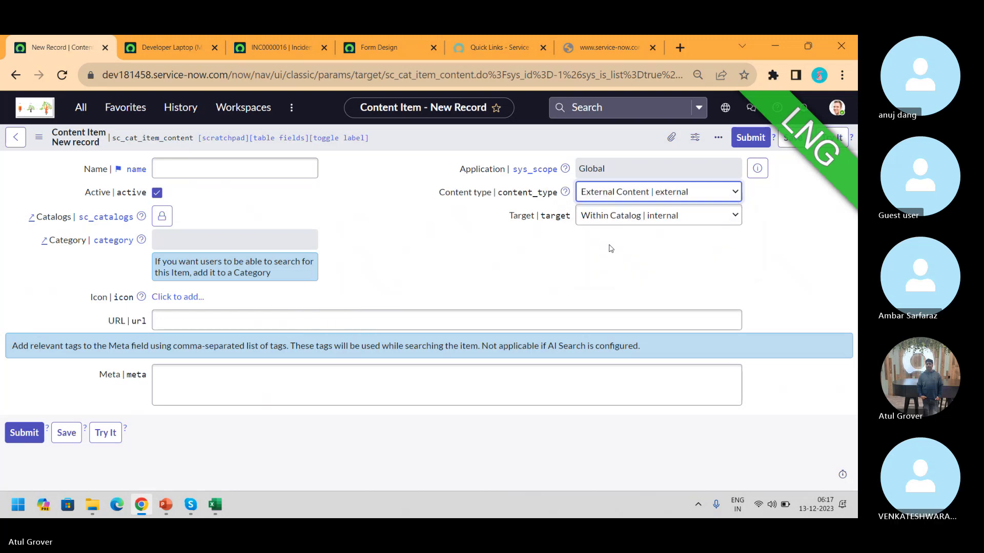
left_click(622, 222)
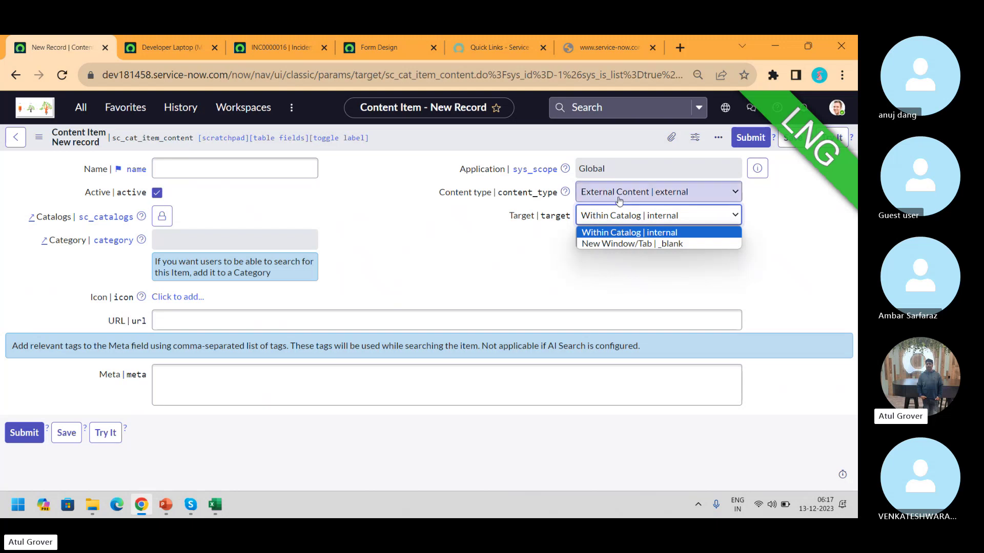
left_click(617, 192)
left_click(618, 226)
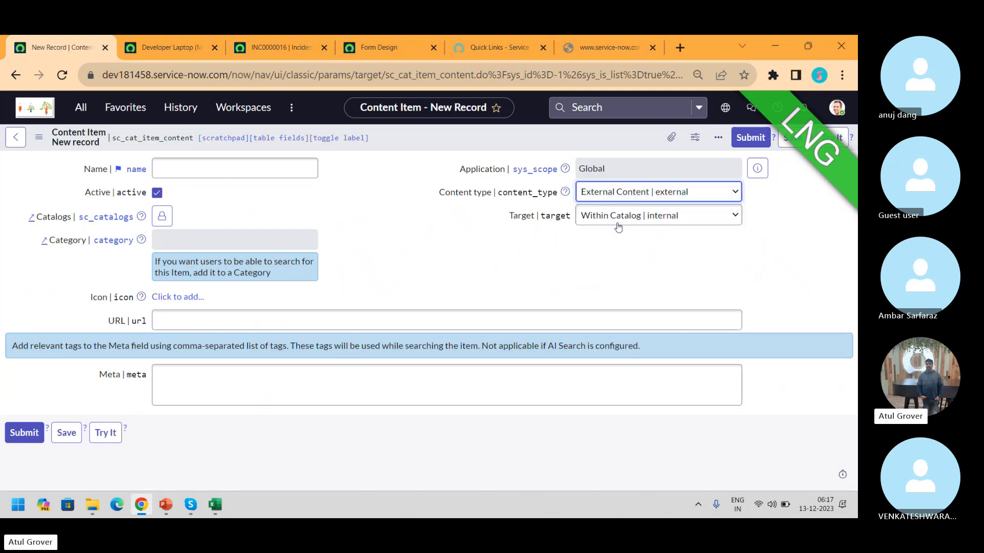
left_click(617, 222)
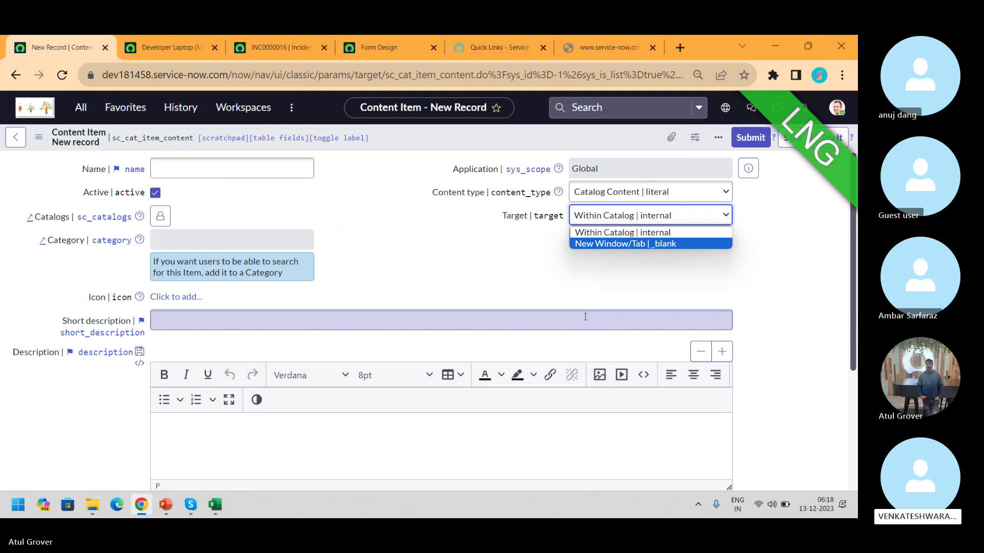
Change the new content item's Content type to Module
left_click(717, 200)
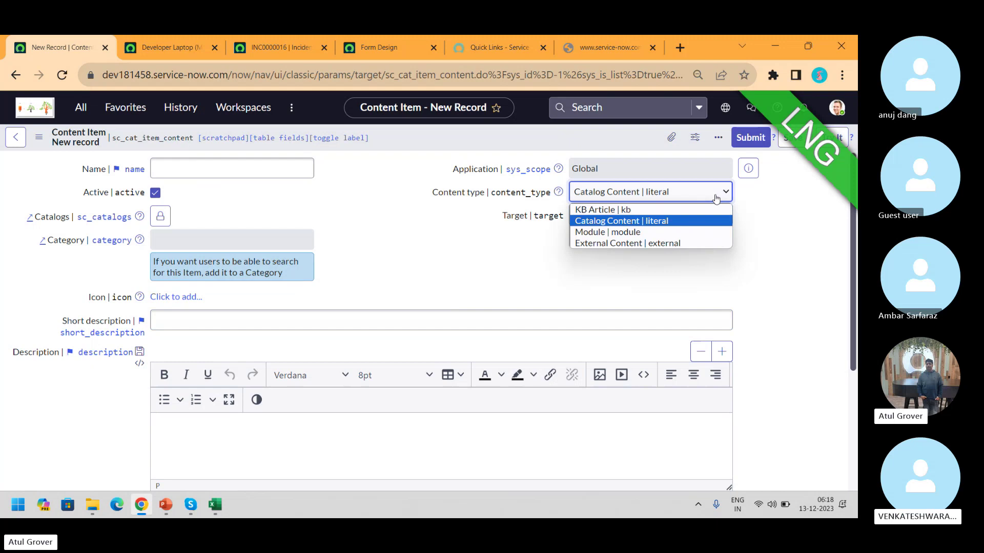
left_click(643, 231)
left_click(603, 215)
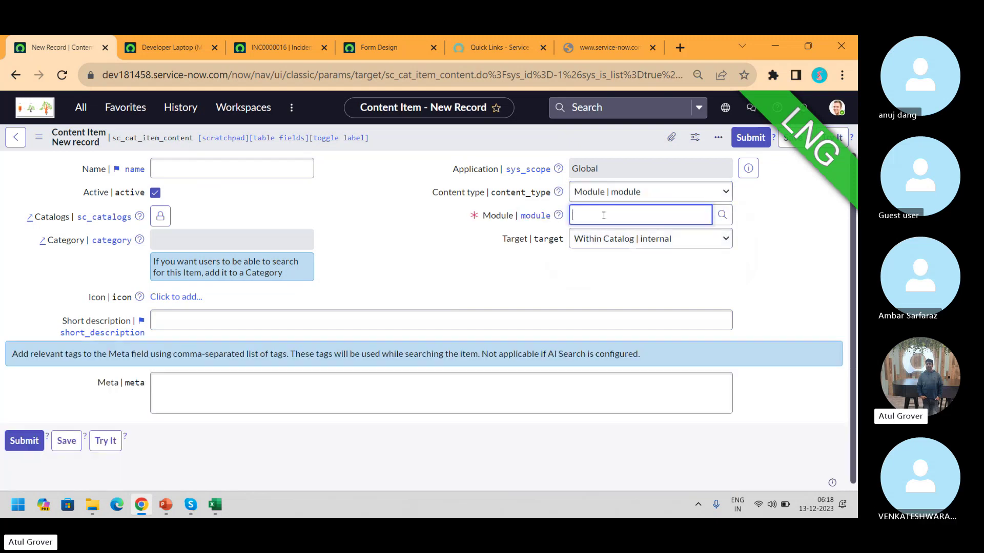
type("**")
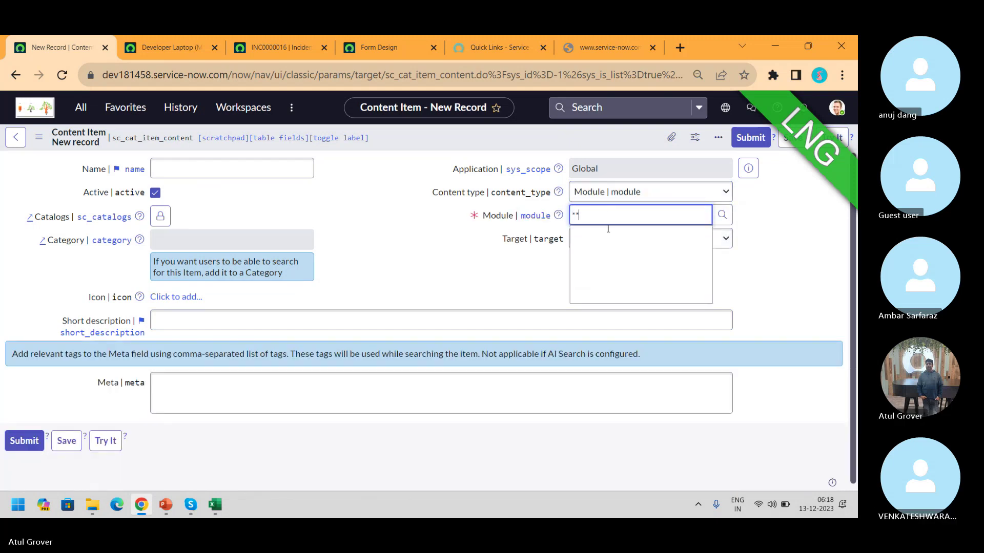
key("BackSpace")
key("BackSpace")
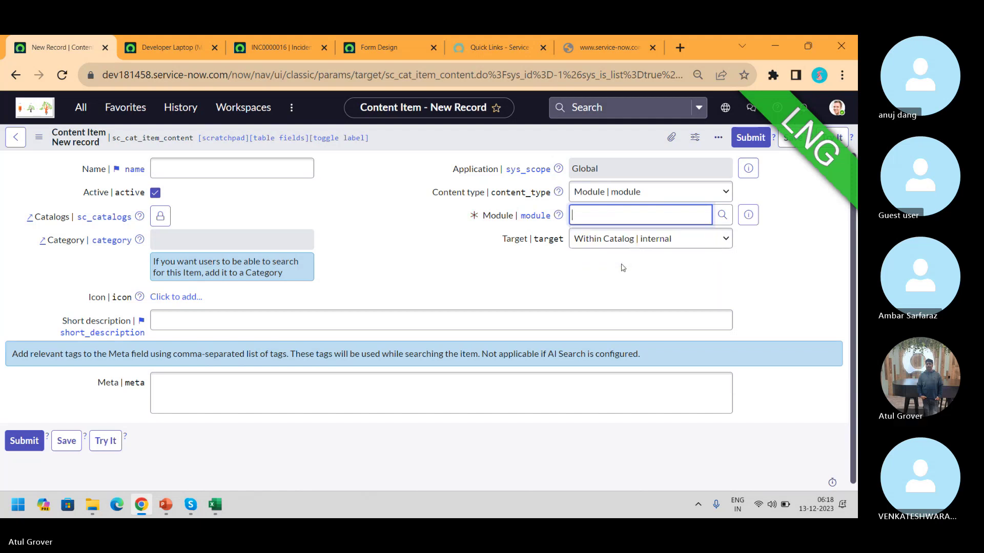
Pick the Critical incidents module by filtering module titles with *inc
left_click(721, 216)
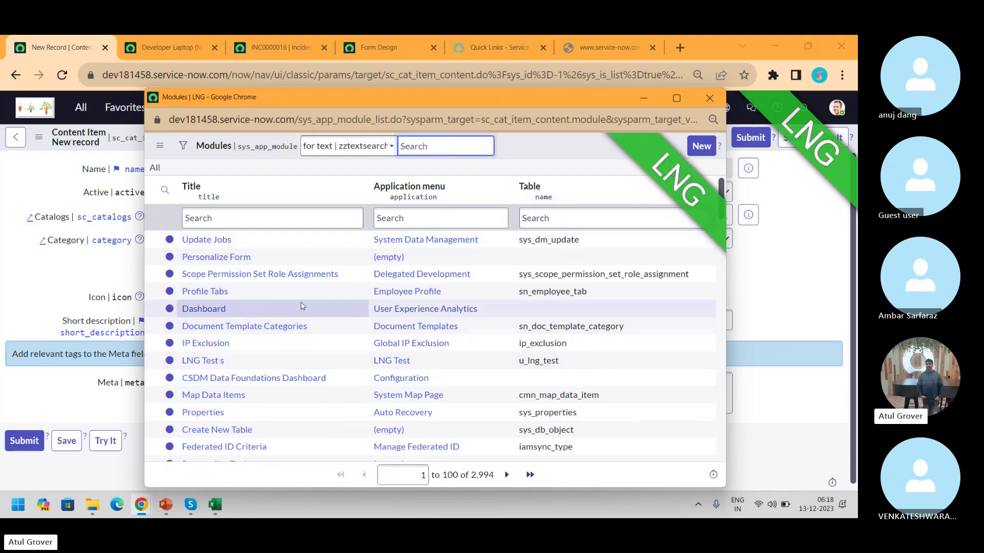
left_click(235, 220)
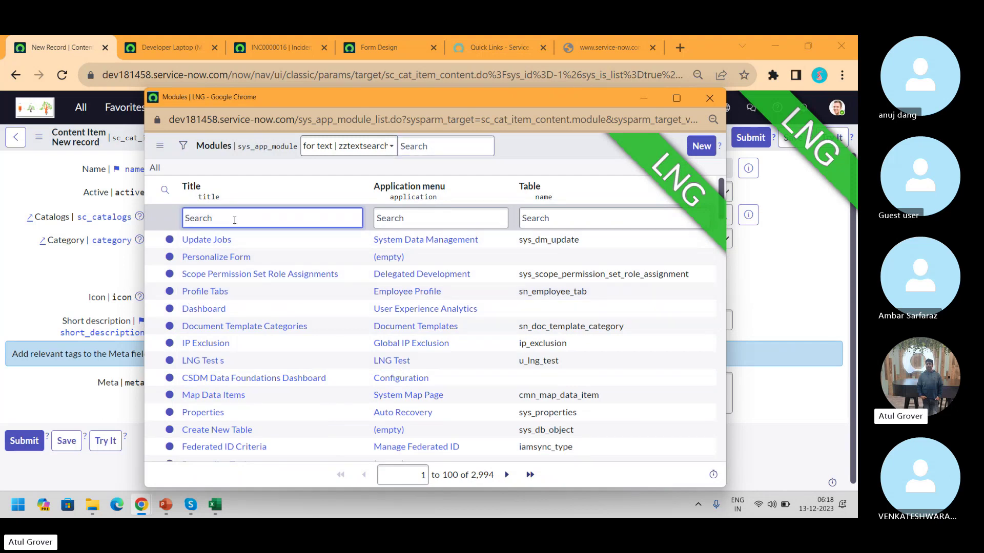
type("*inc")
key("Return")
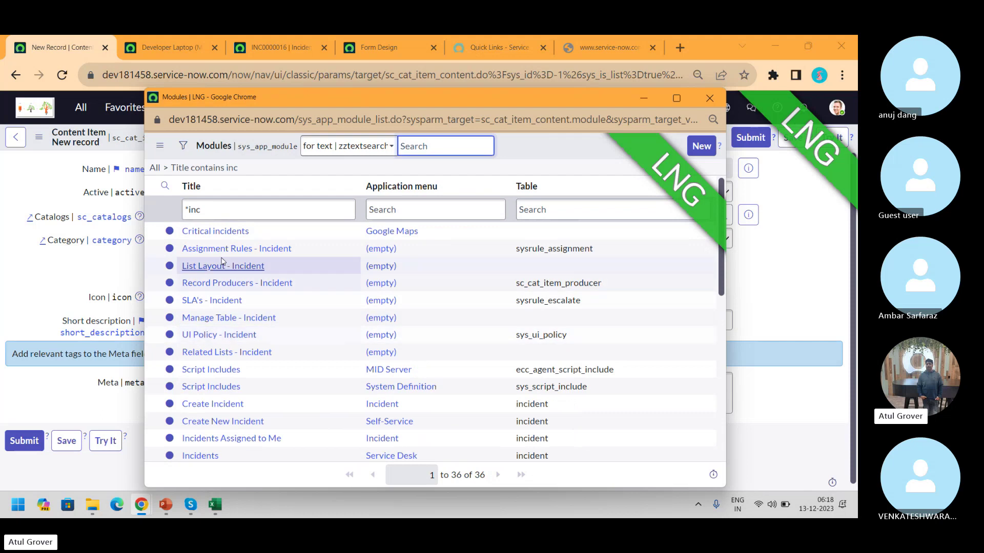
left_click(215, 231)
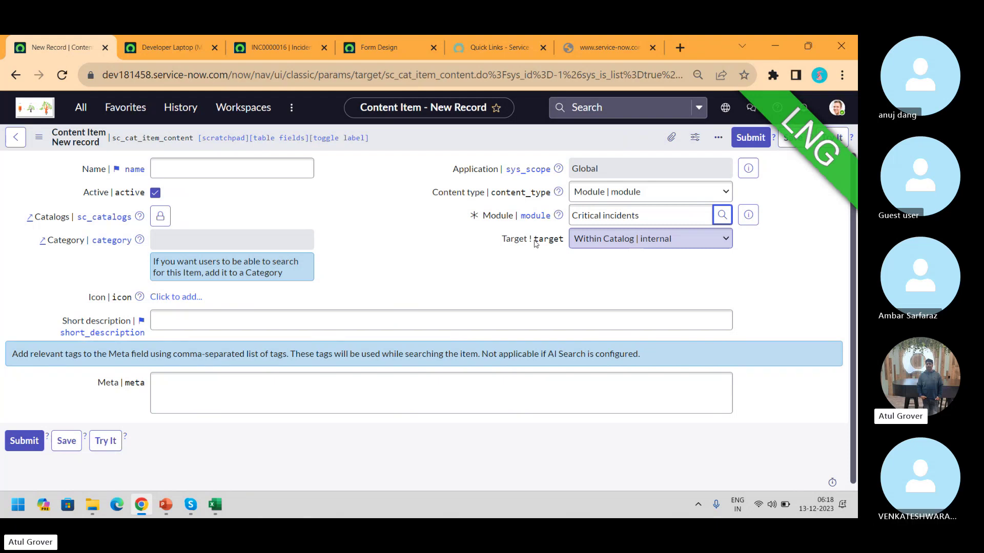
Switch the content item's type to KB Article and enter a KB article reference
left_click(653, 199)
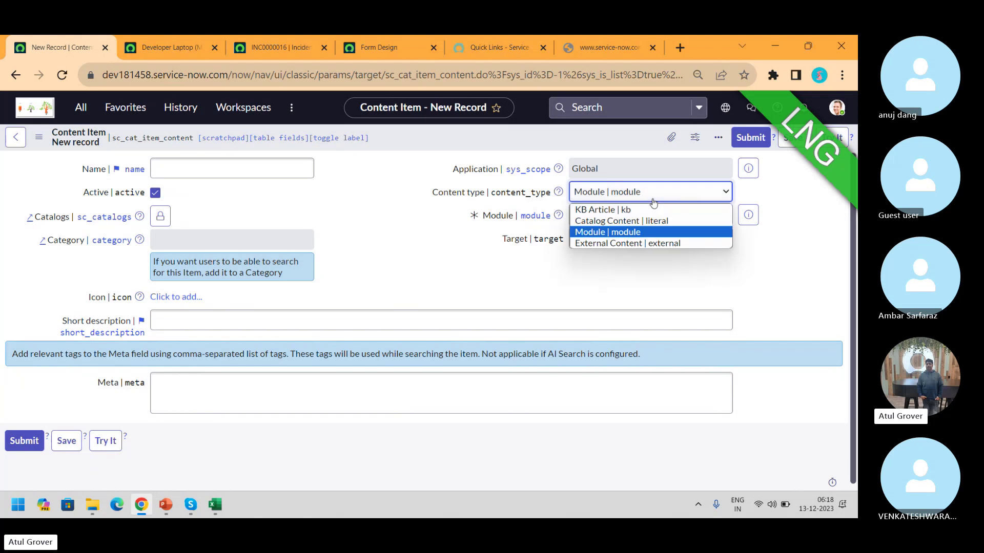
left_click(635, 210)
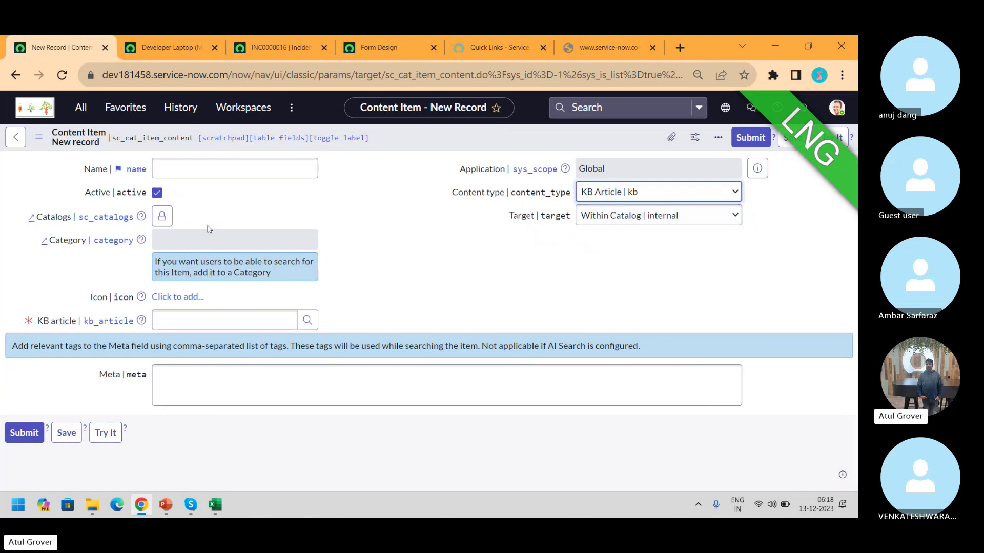
left_click(207, 316)
type("**")
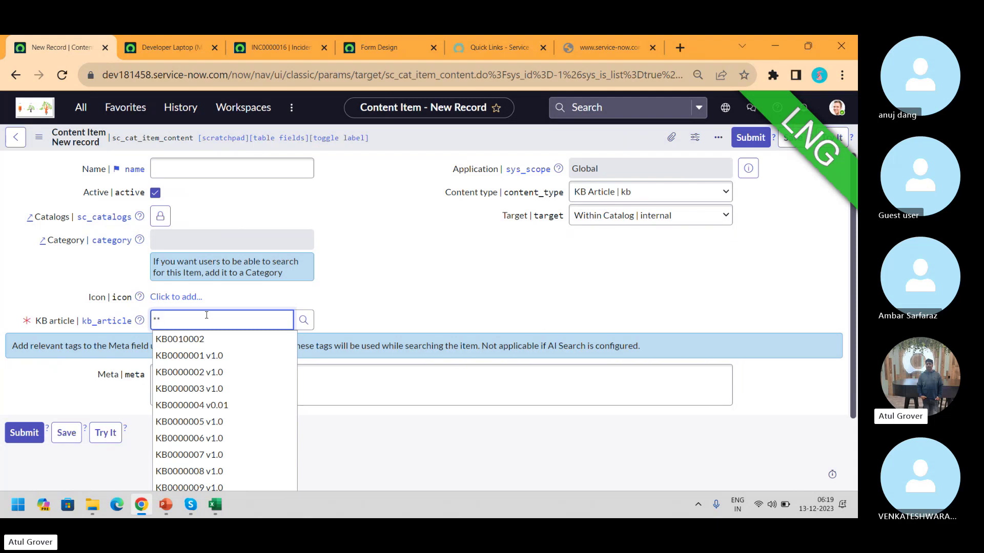
left_click(608, 194)
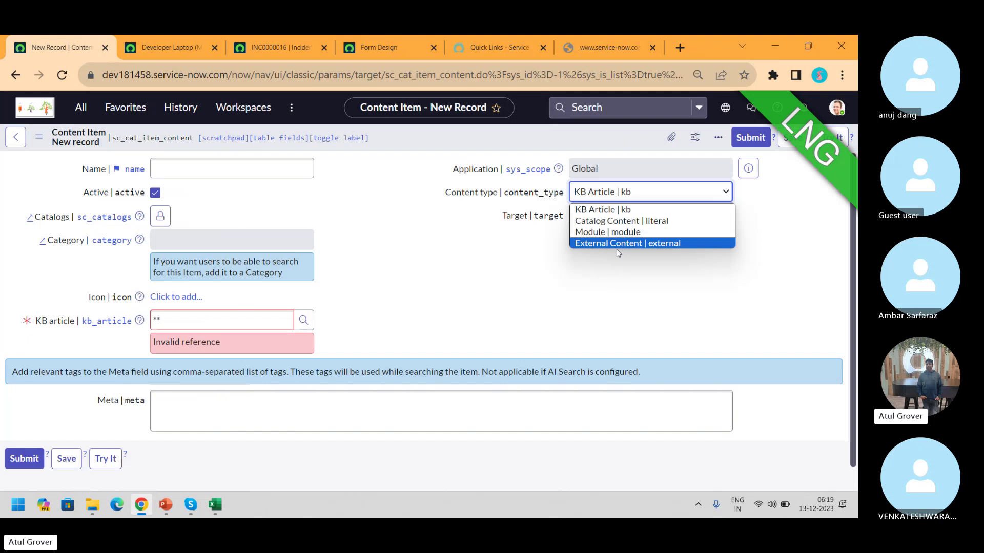
left_click(652, 48)
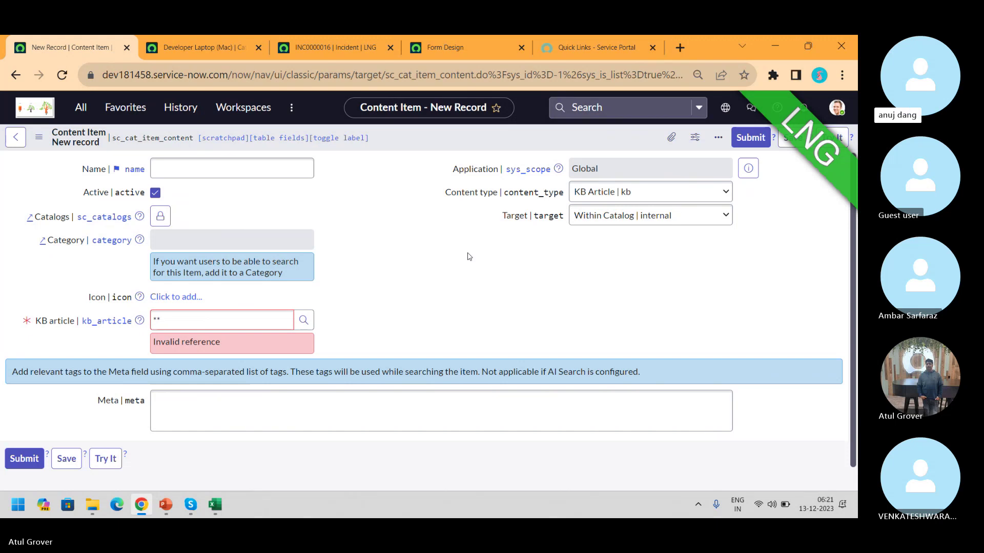
Put the cursor in the new content item's empty Meta field
left_click(197, 409)
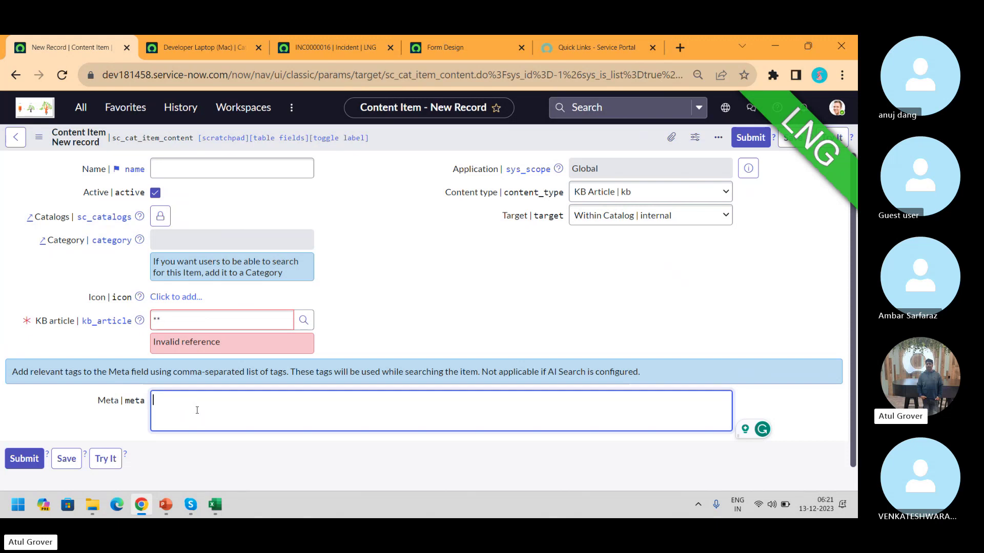
Go to the Developer Laptop (Mac) tab and scroll down to its Variables list
left_click(190, 53)
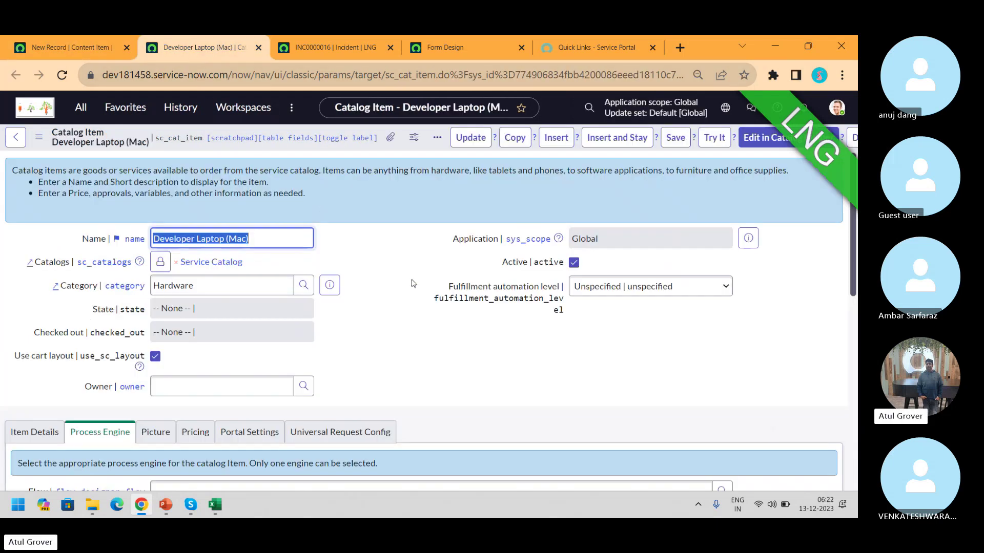
left_click_drag(853, 259, 855, 436)
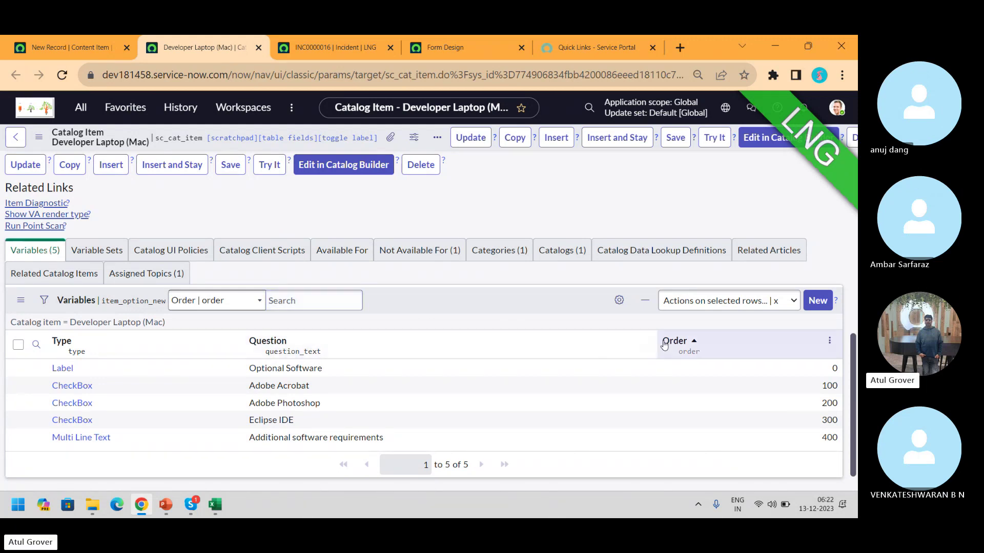
Start a new Developer Laptop (Mac) variable and search its type list for 'Multi'
left_click(817, 300)
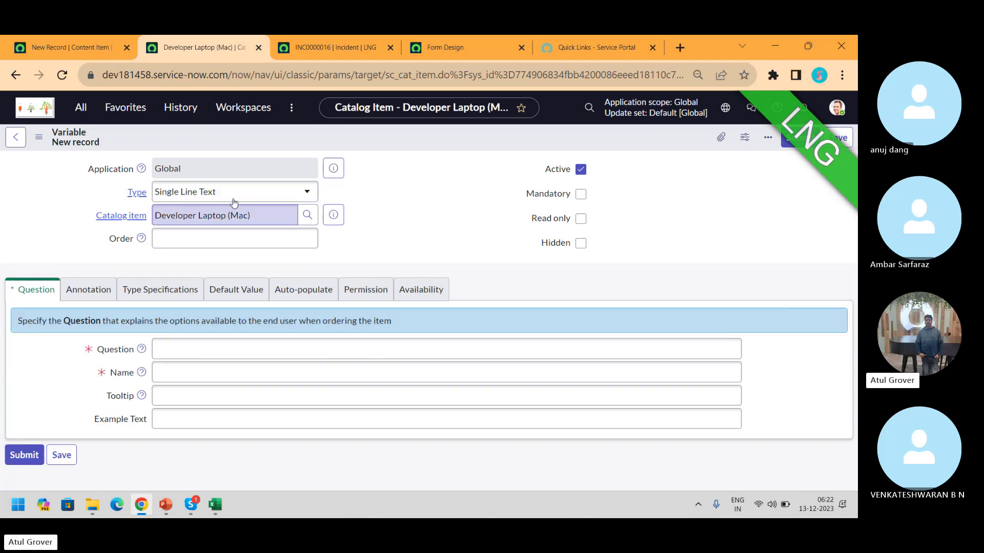
left_click(233, 199)
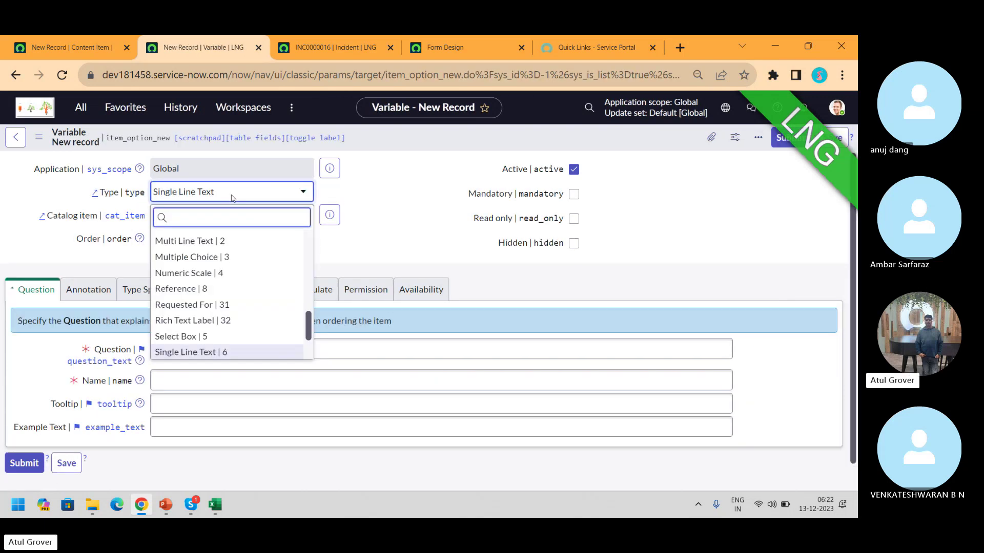
type("mu")
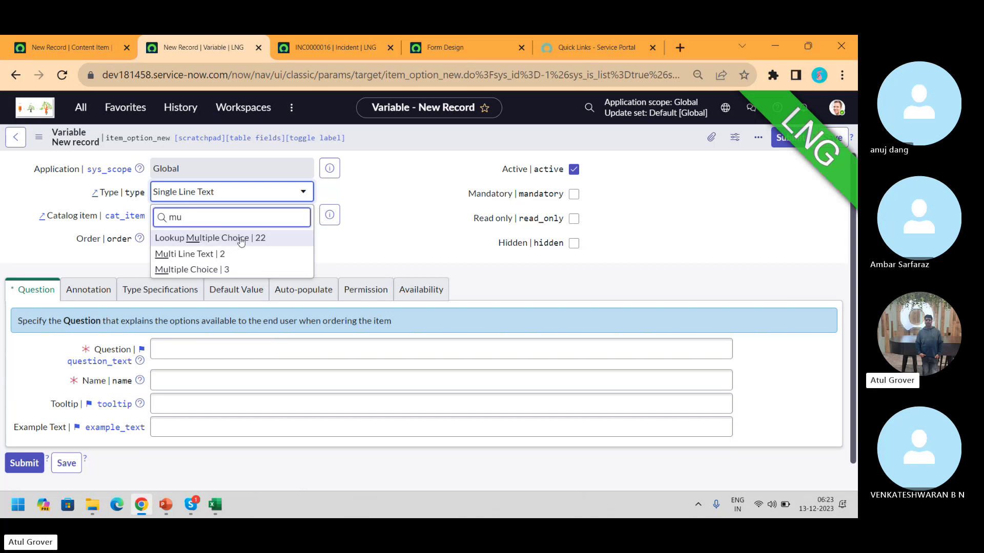
key("BackSpace")
key("BackSpace")
type("MM")
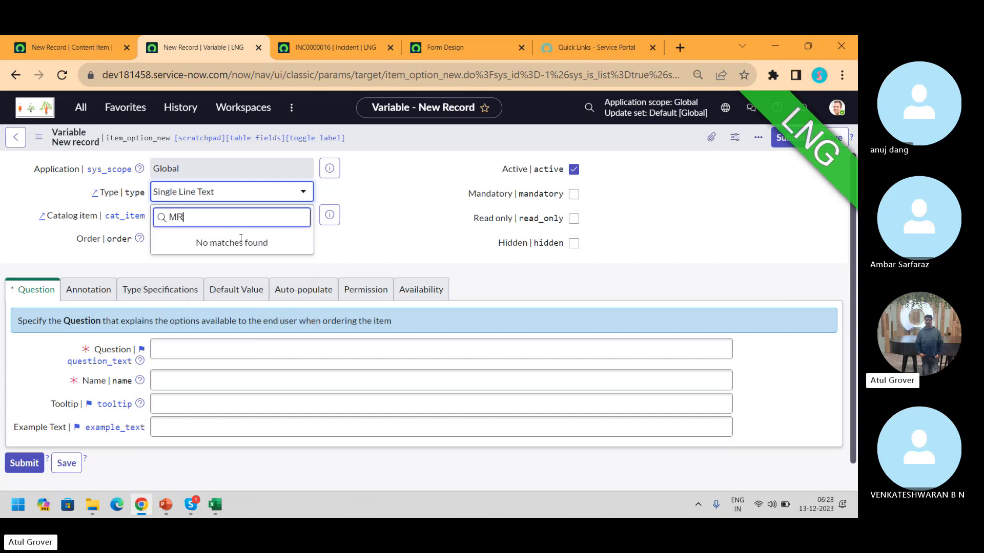
key("BackSpace")
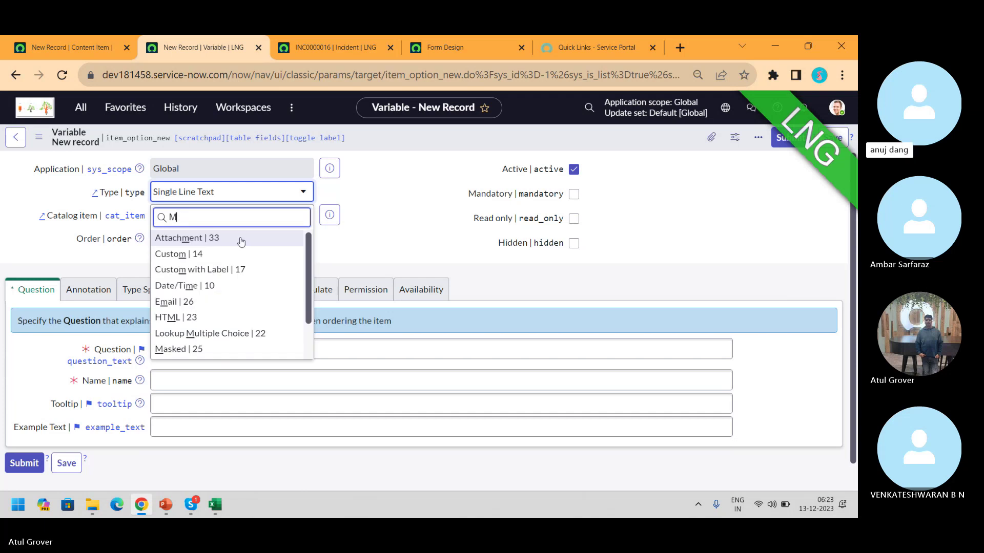
type("ulti")
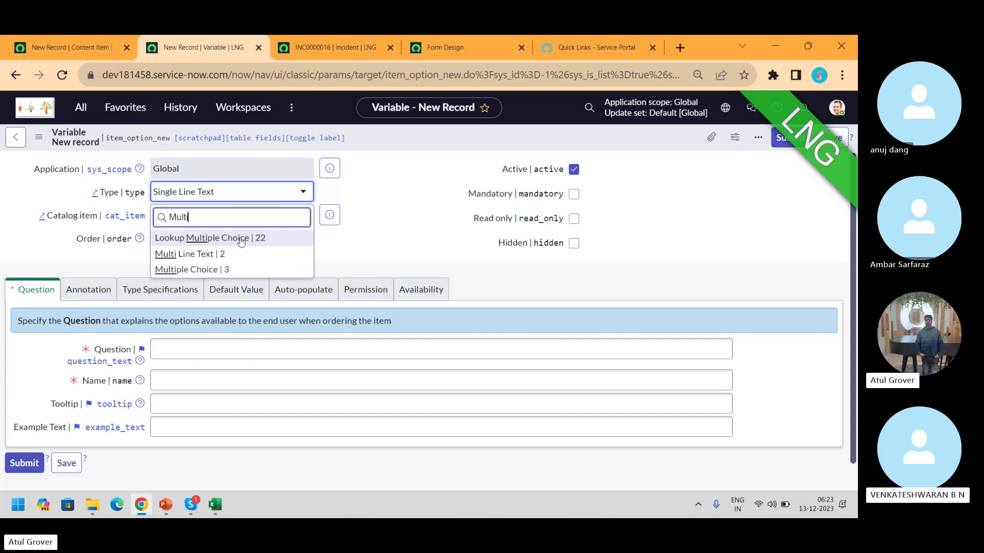
left_click(80, 107)
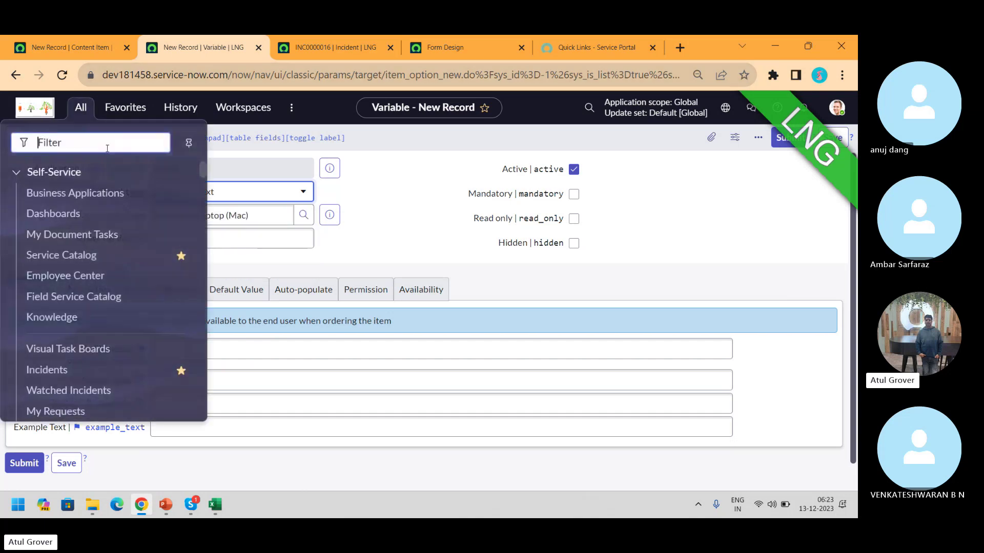
Filter the navigator for 'variable' and open Catalog Variables > All Variables
type("vara")
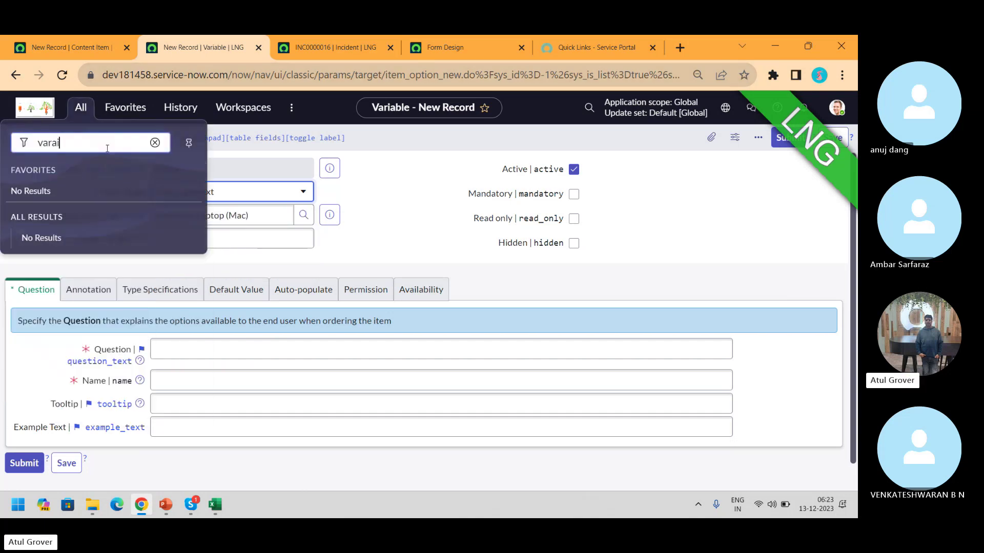
key("BackSpace")
type("iable")
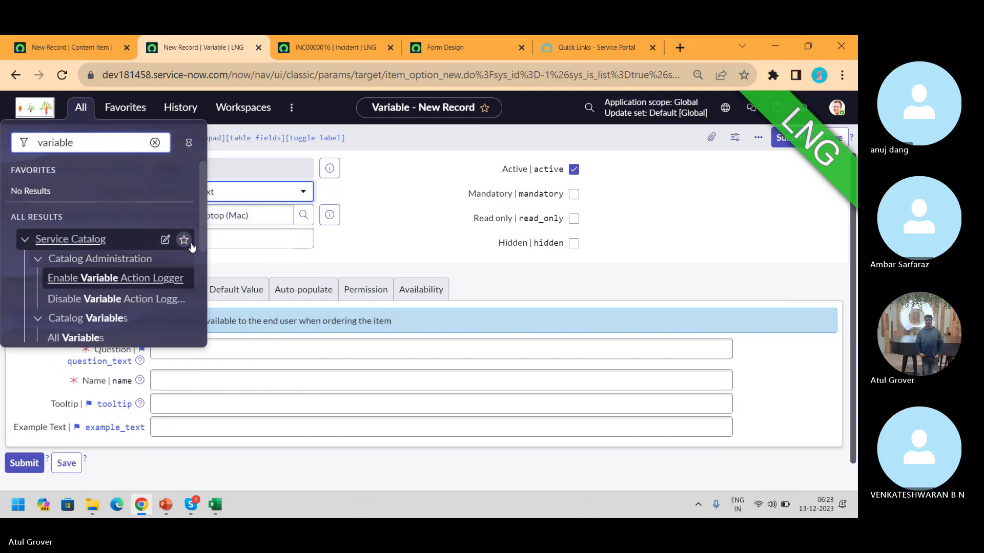
left_click(89, 338)
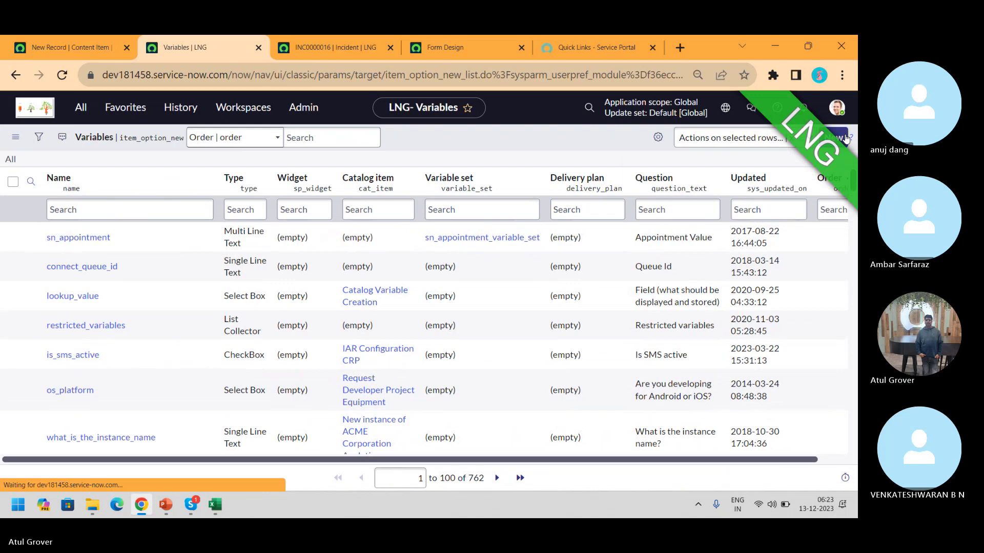
Start a new variable record and search its Type list for 'mul'
left_click(846, 139)
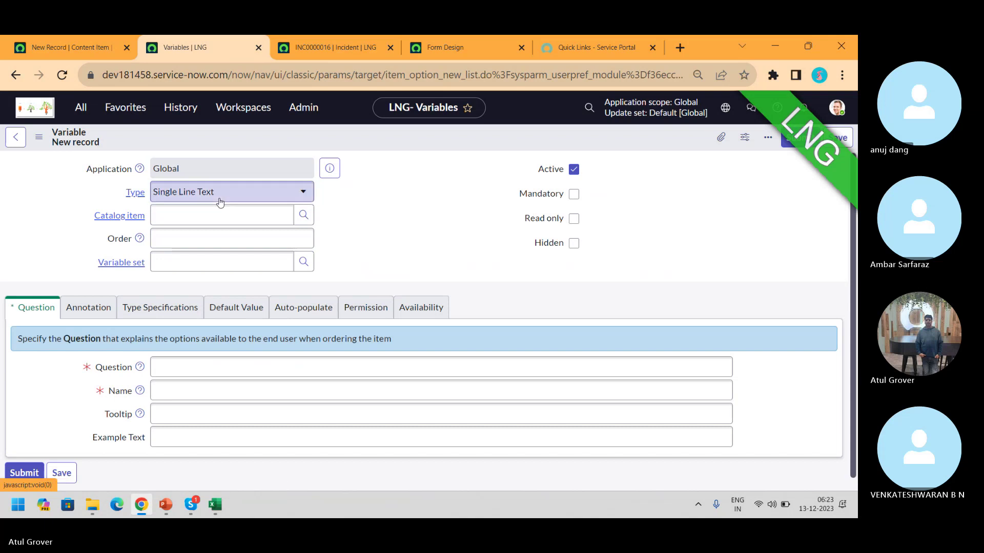
left_click(219, 202)
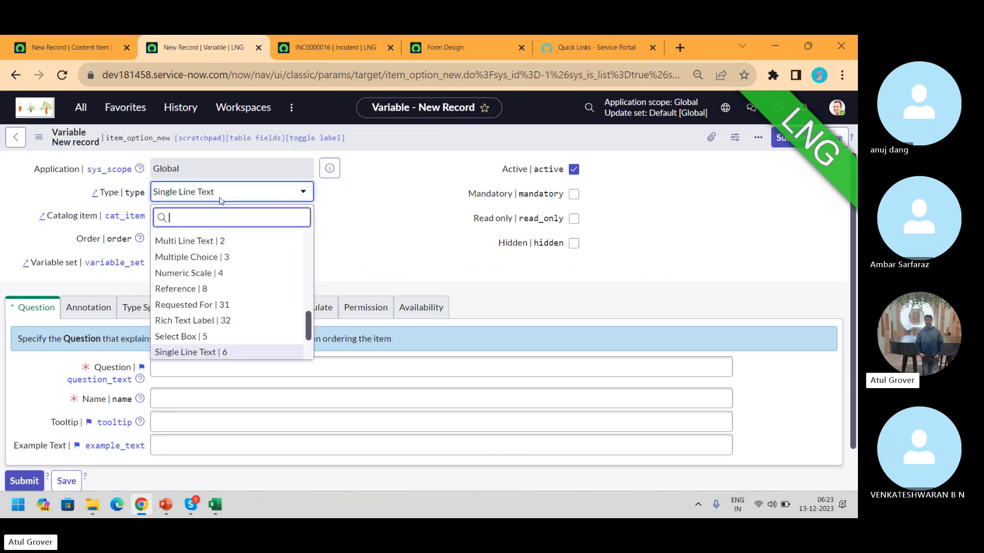
type("mul")
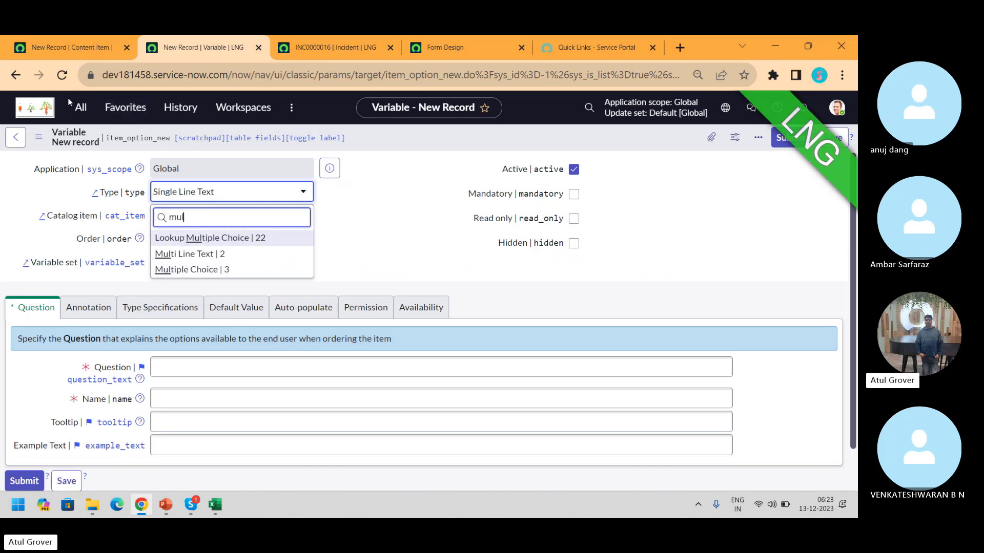
left_click(78, 106)
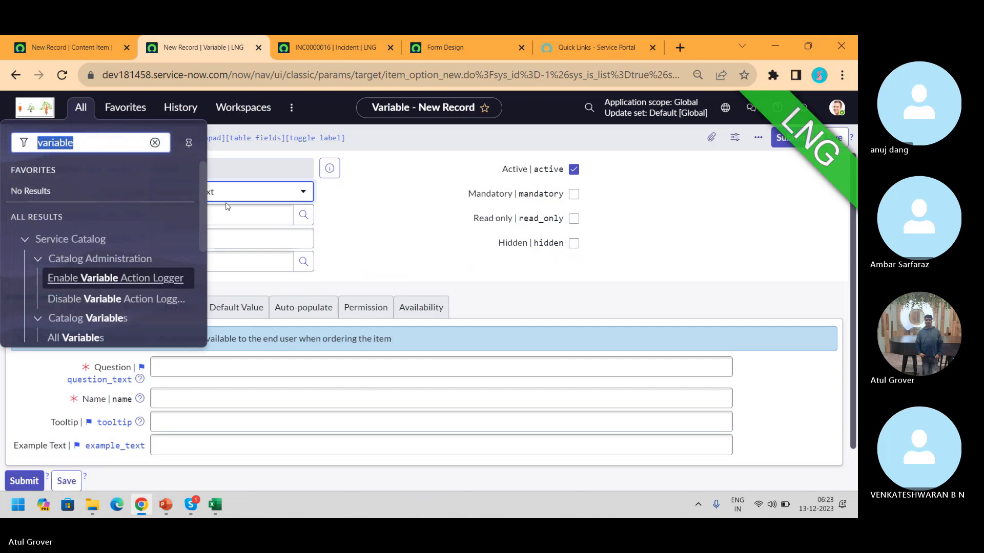
Open Variable Sets from the navigator results and start a new variable set
scroll(205, 252, "down", 2)
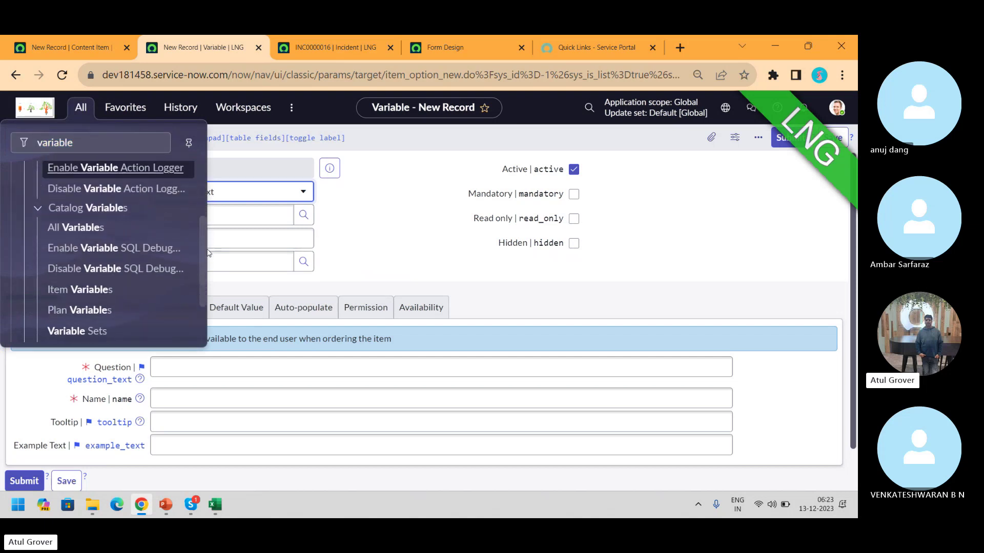
scroll(208, 253, "down", 3)
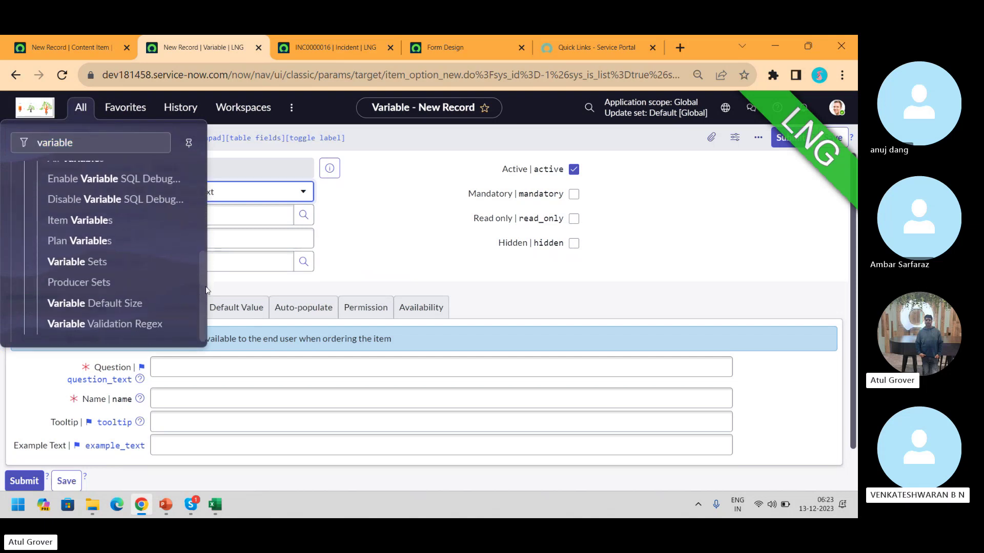
left_click(77, 262)
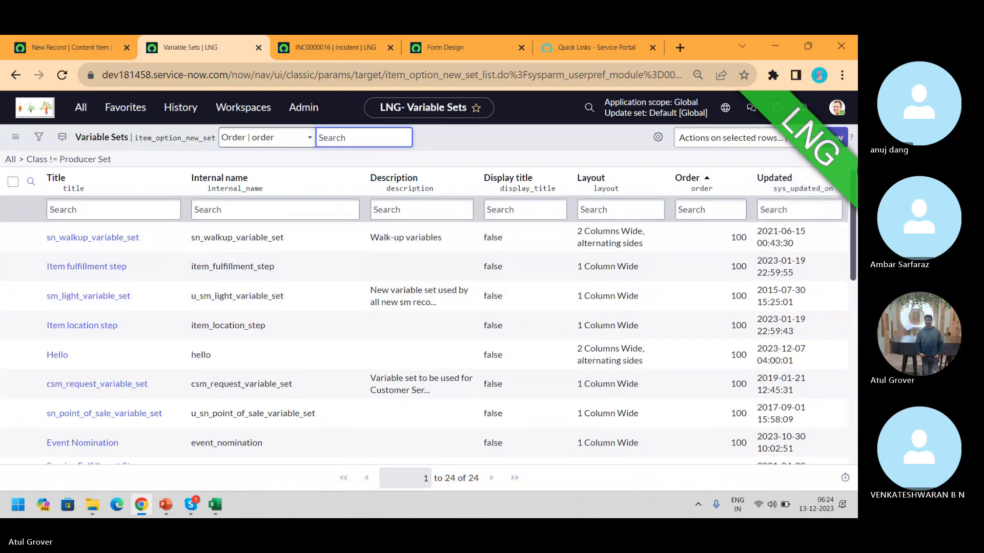
left_click(839, 139)
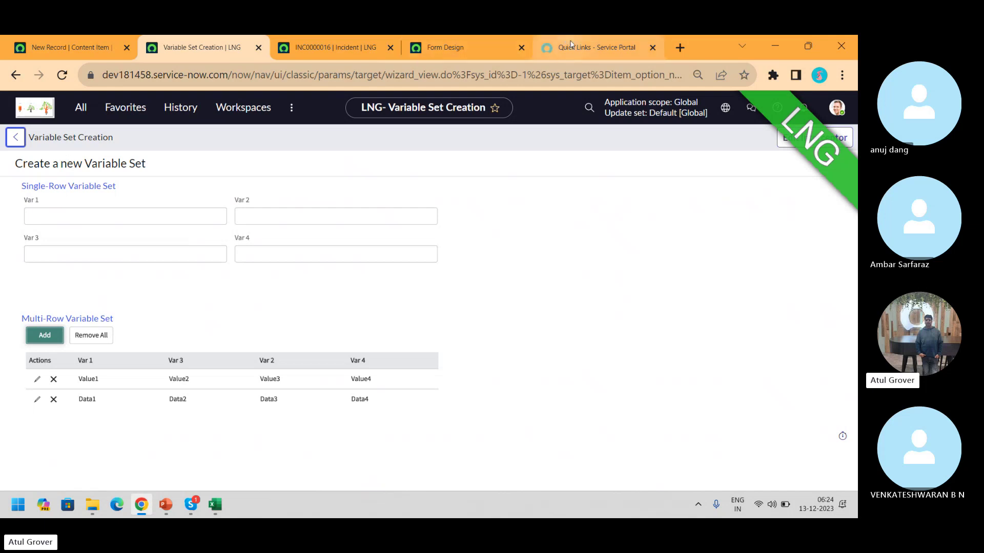
Search Google Images for 'mrvs in servicenow' and preview the SN Scout example
left_click(680, 48)
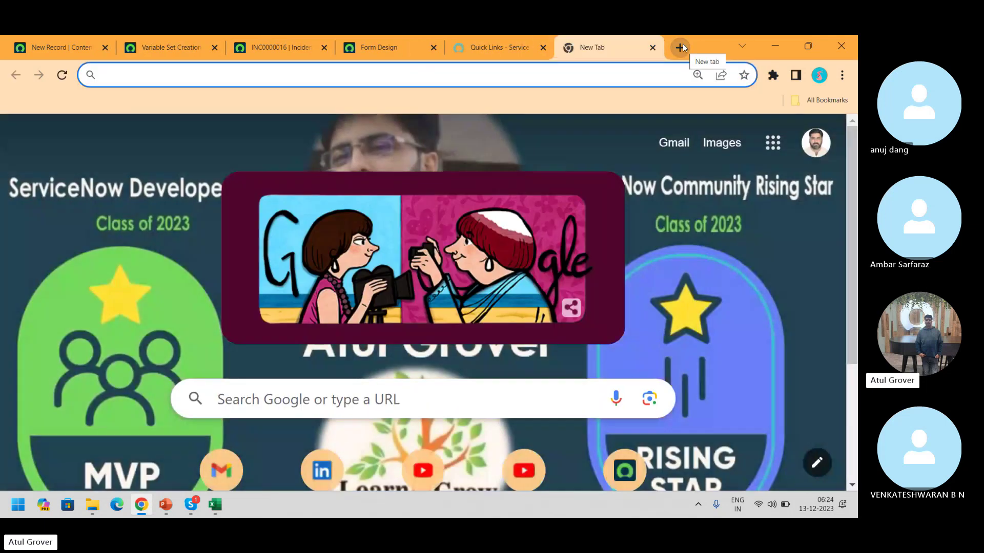
type("mR")
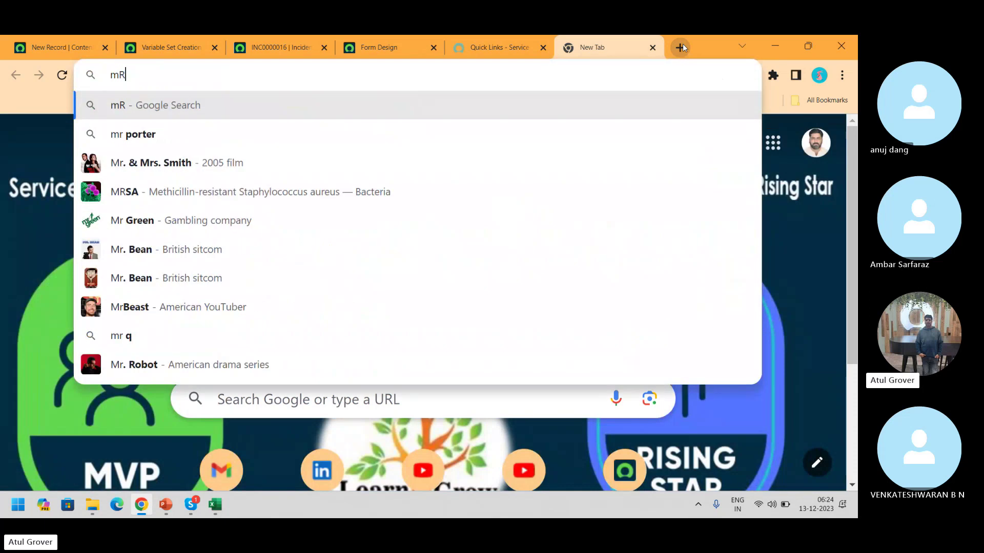
type("Vs in ser")
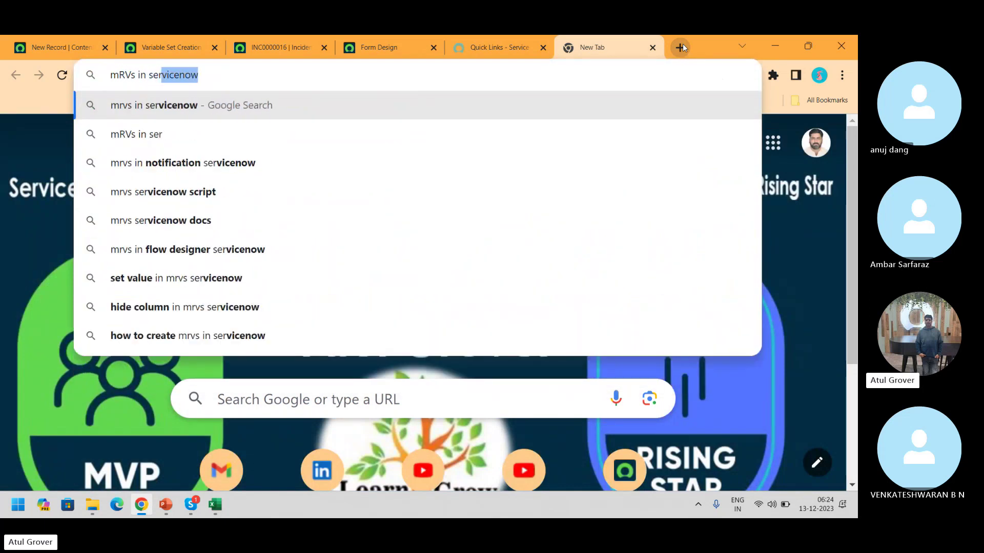
key("Return")
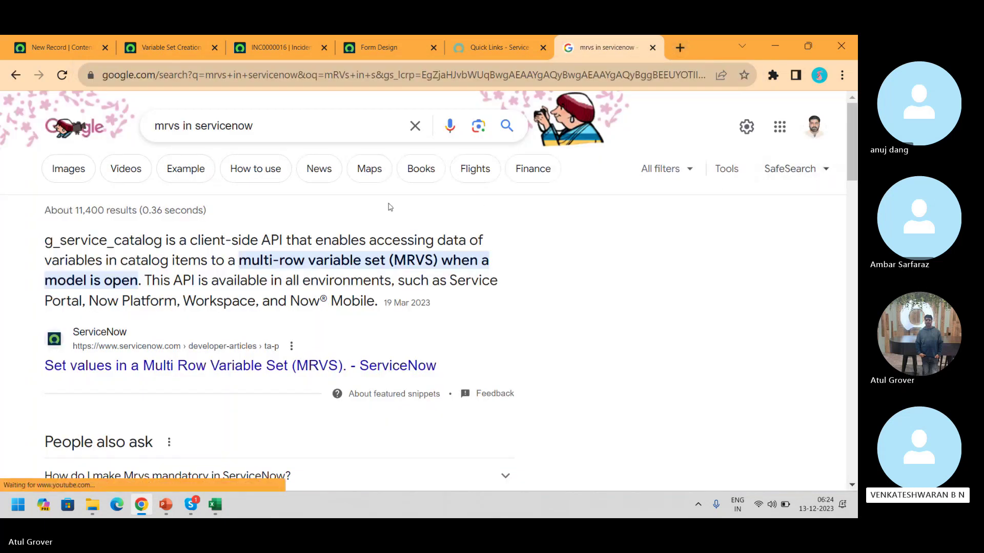
left_click(64, 175)
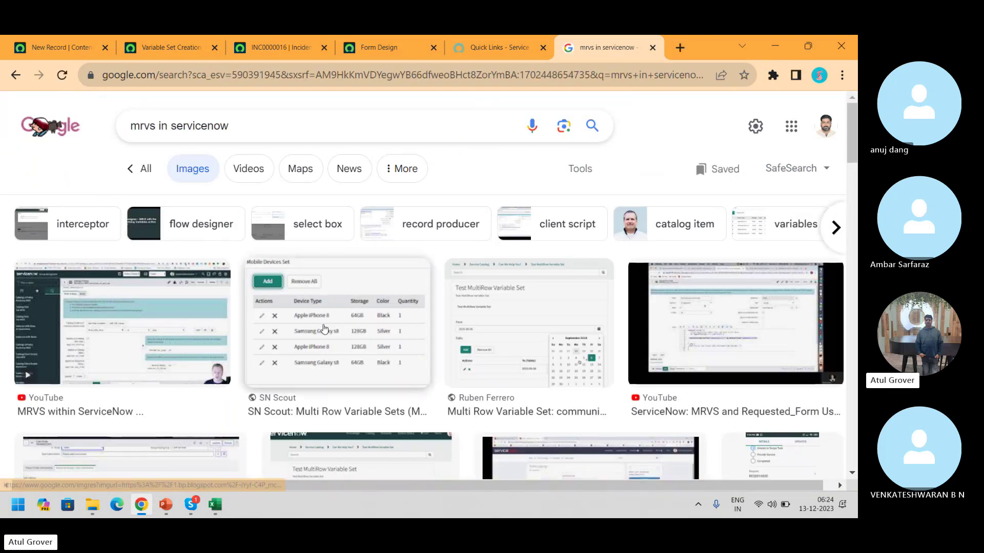
left_click(324, 329)
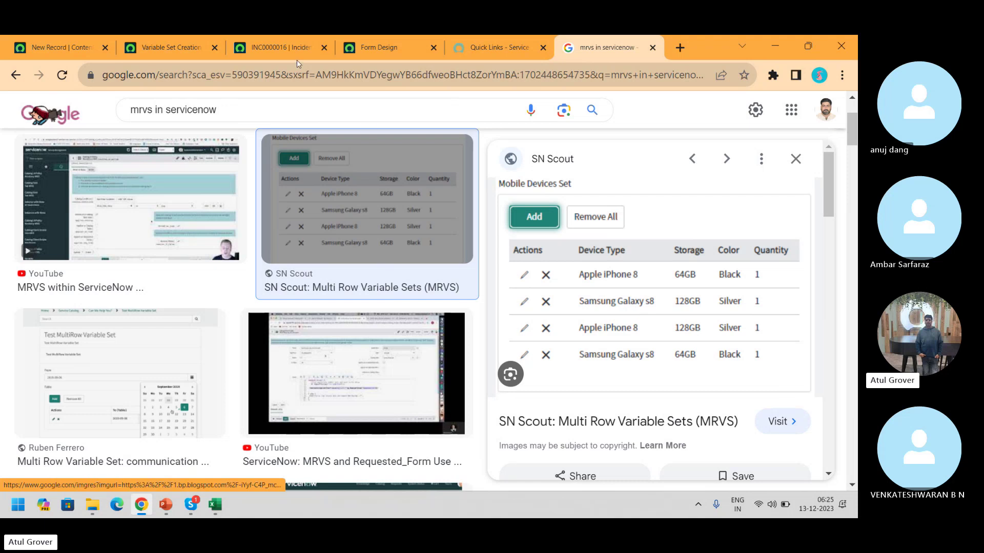
left_click(167, 42)
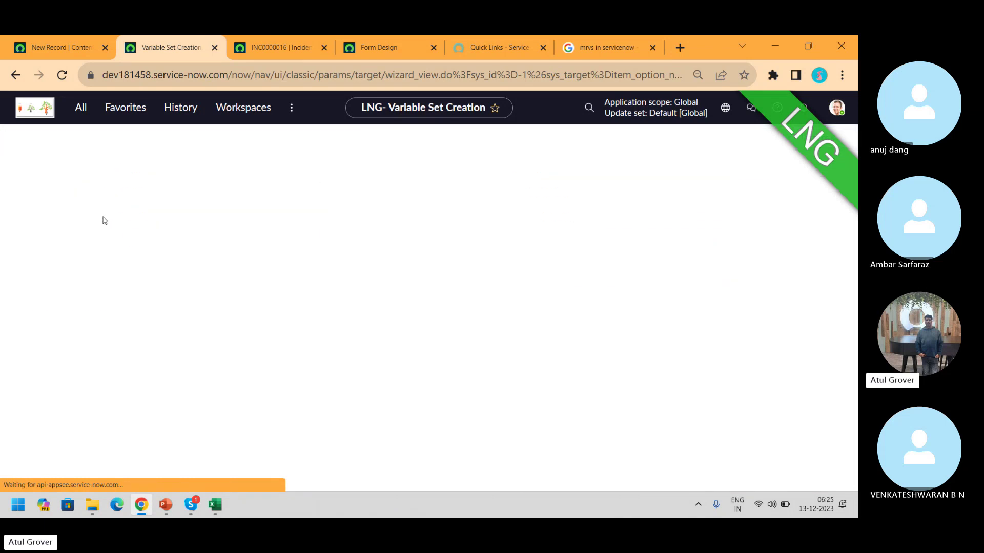
Save a single-row variable set titled 'Name' with layout '2 Columns Wide, alternating sides'
type("Nmae")
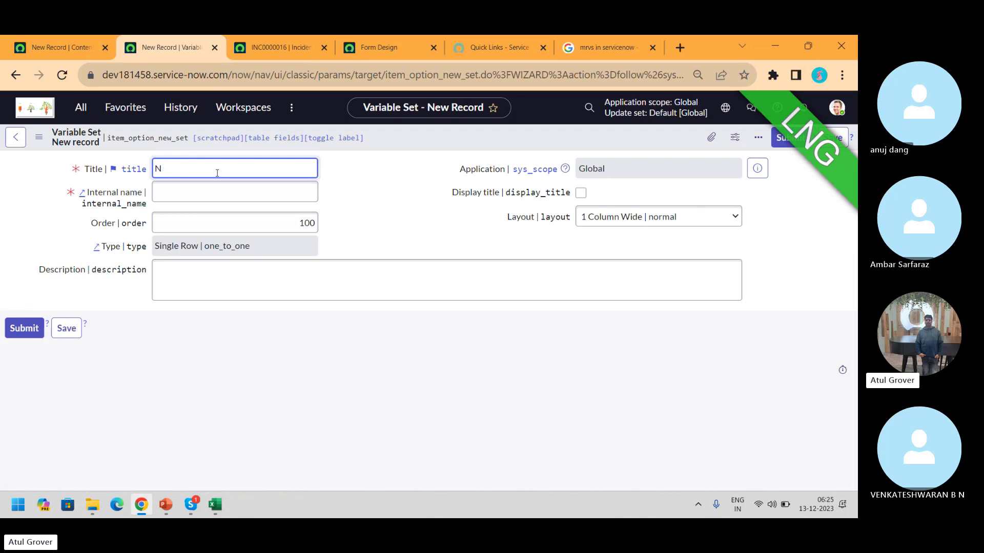
key("BackSpace")
key("BackSpace")
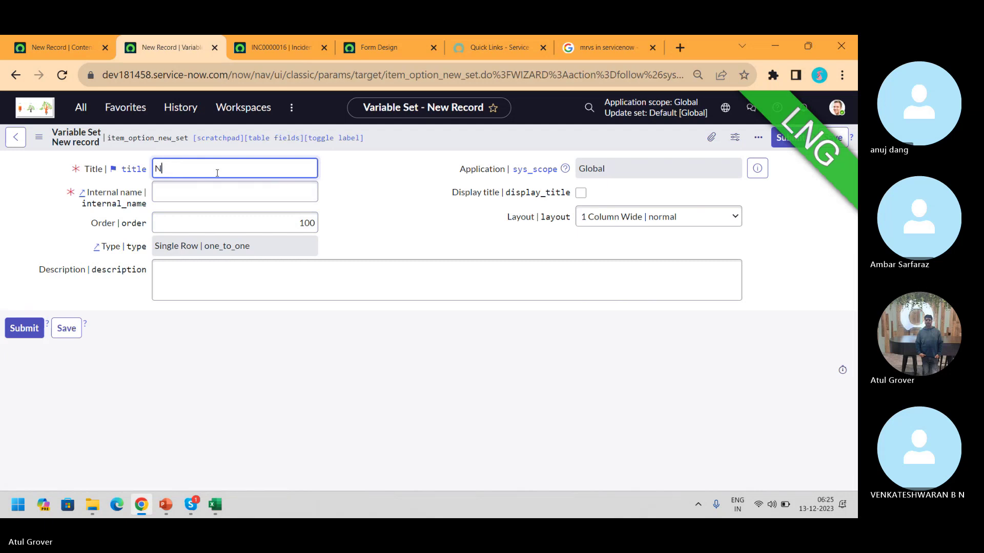
key("Tab")
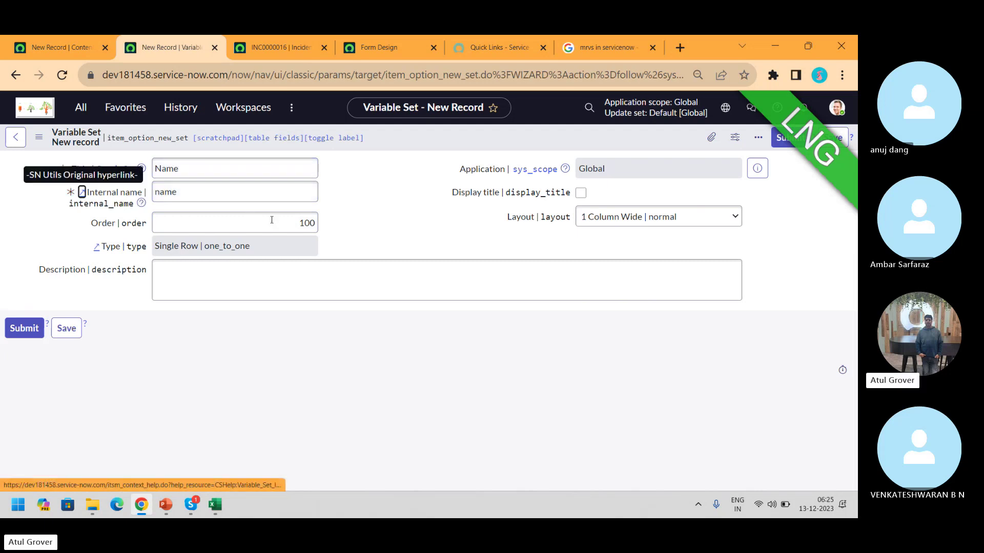
left_click(650, 225)
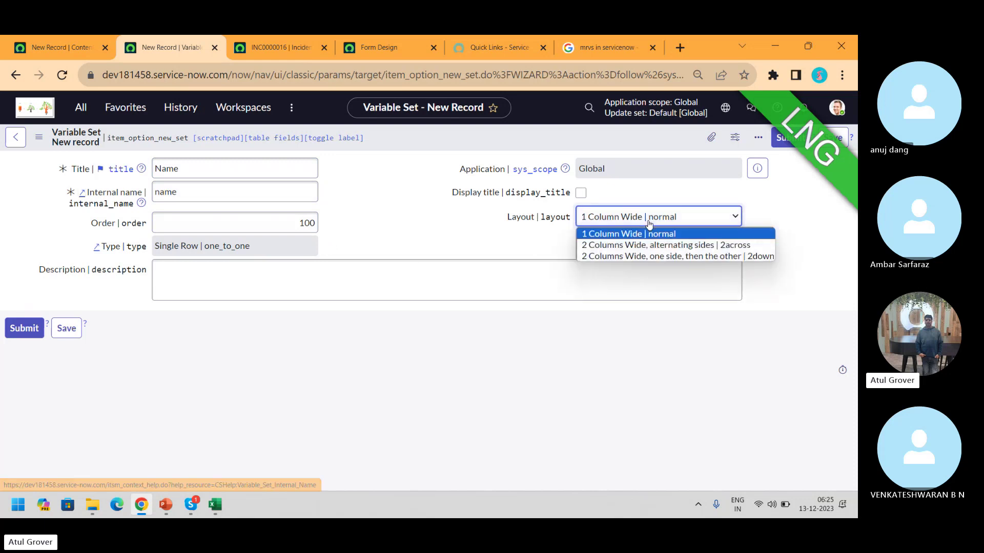
left_click(629, 246)
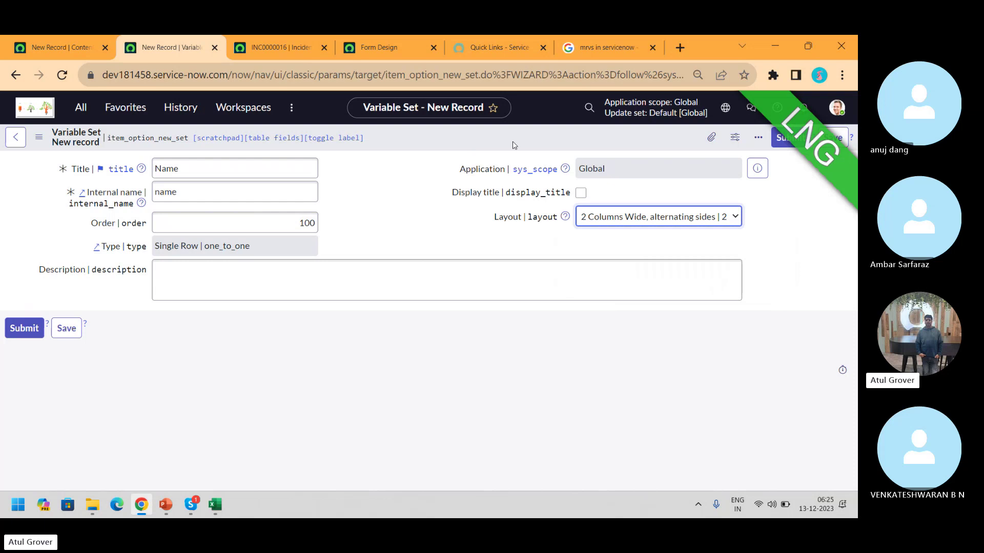
left_click(832, 141)
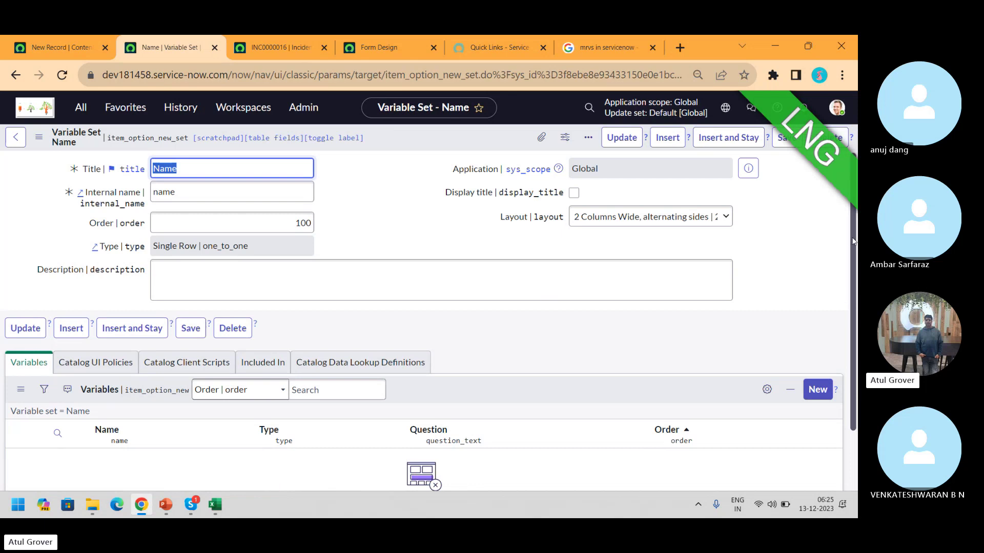
scroll(853, 240, "down", 1)
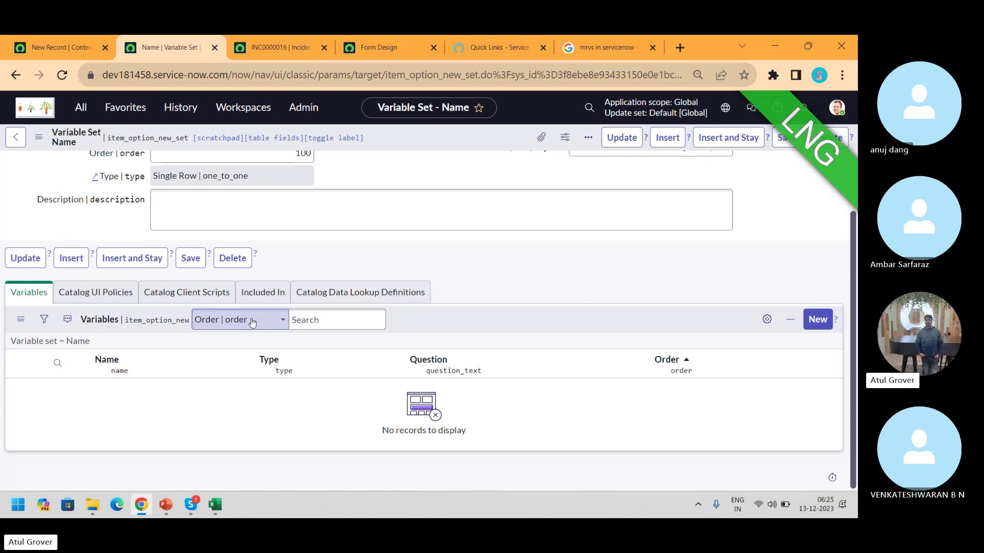
Add a Single Line Text variable with question 'Nmae' (name nmae) to the Name set and submit it
left_click(817, 319)
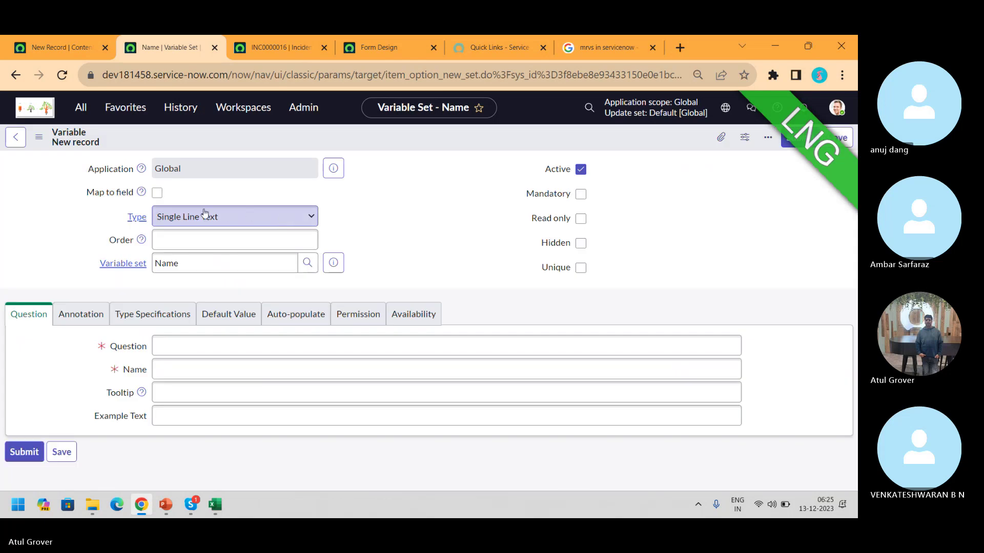
left_click(182, 214)
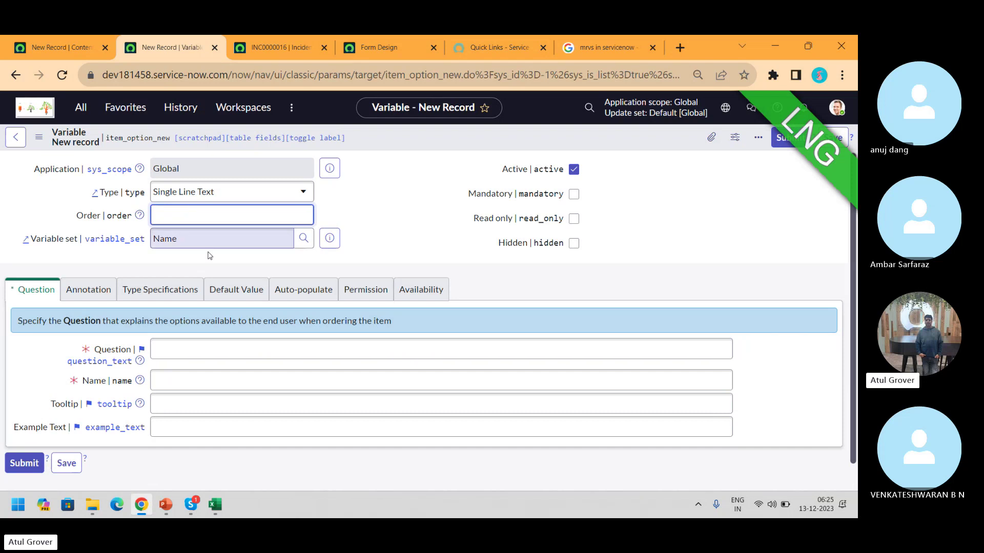
left_click(177, 348)
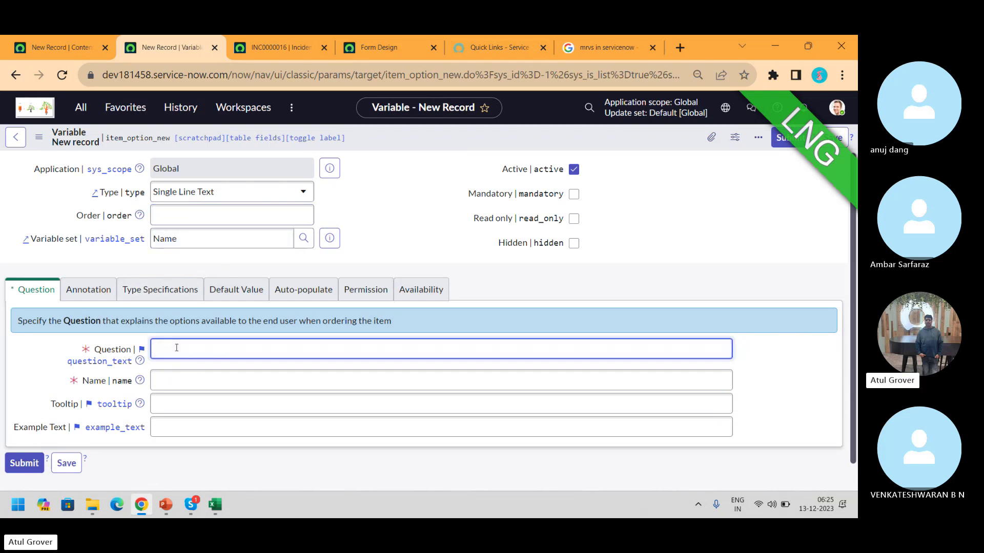
type("Nmae")
key("Tab")
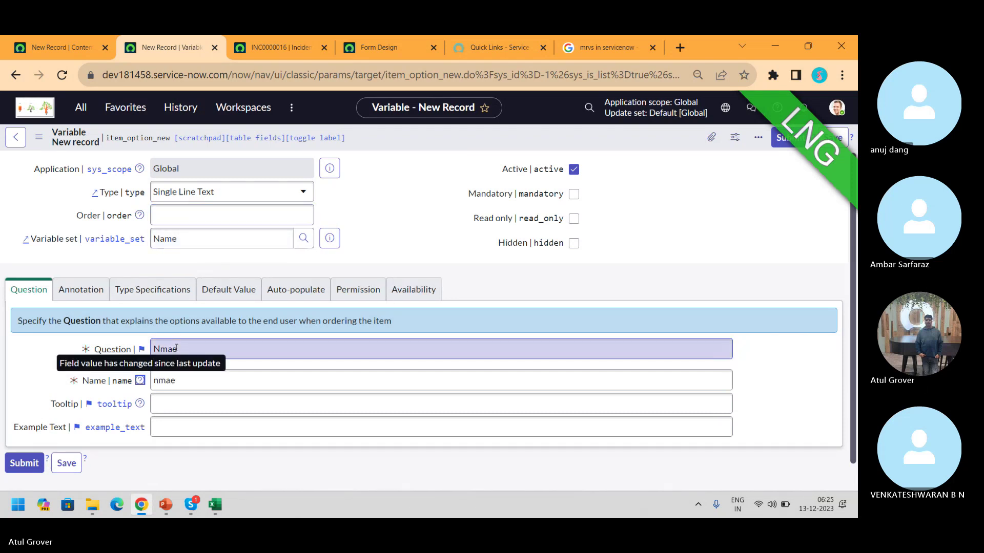
left_click(76, 299)
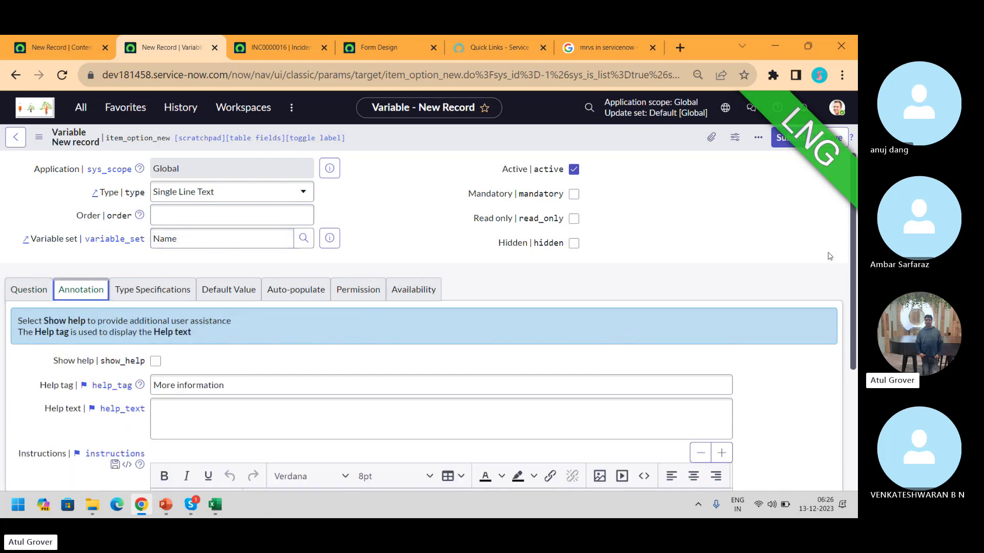
left_click(797, 144)
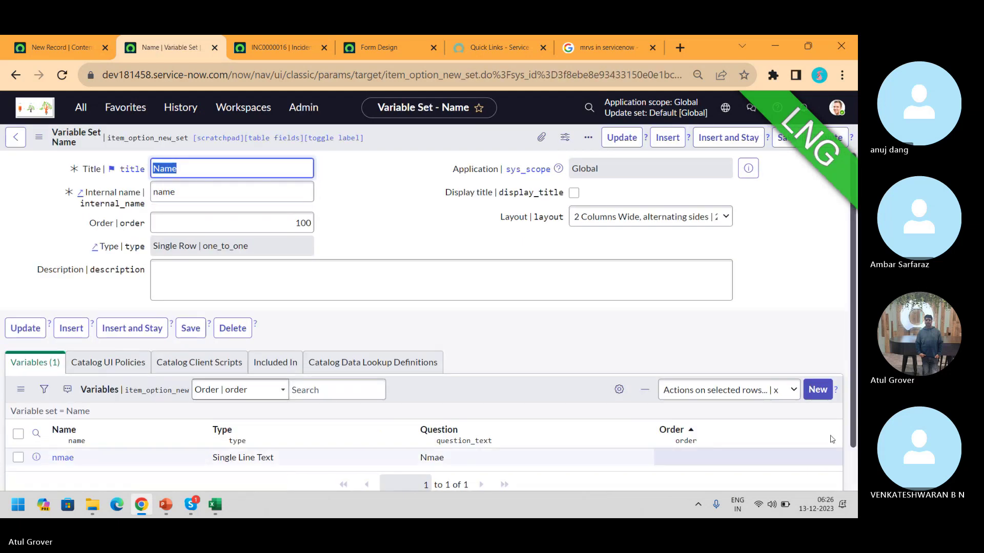
Create another variable with question 'main', clearing the stray Order entry, and submit it
left_click(816, 390)
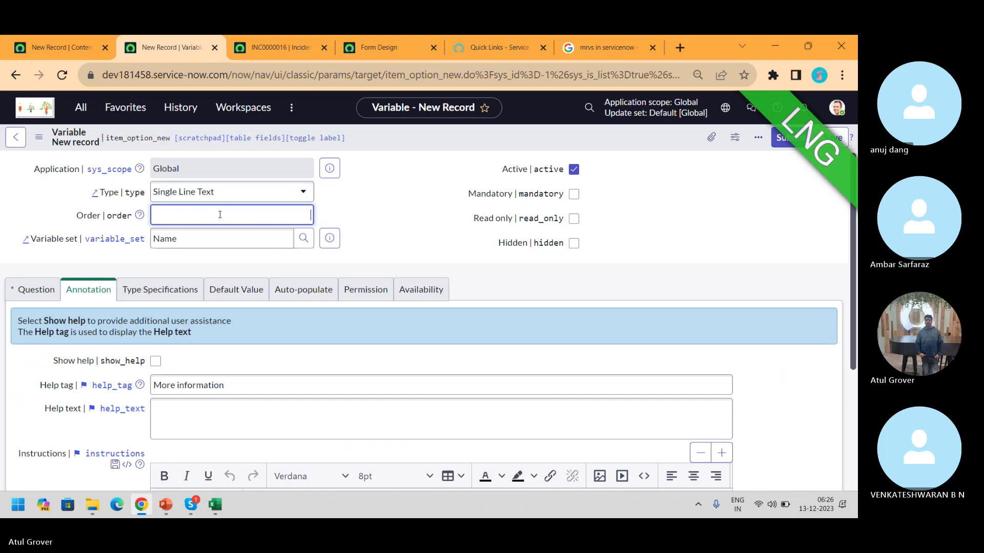
key("BackSpace")
key("BackSpace")
key("BackSpace")
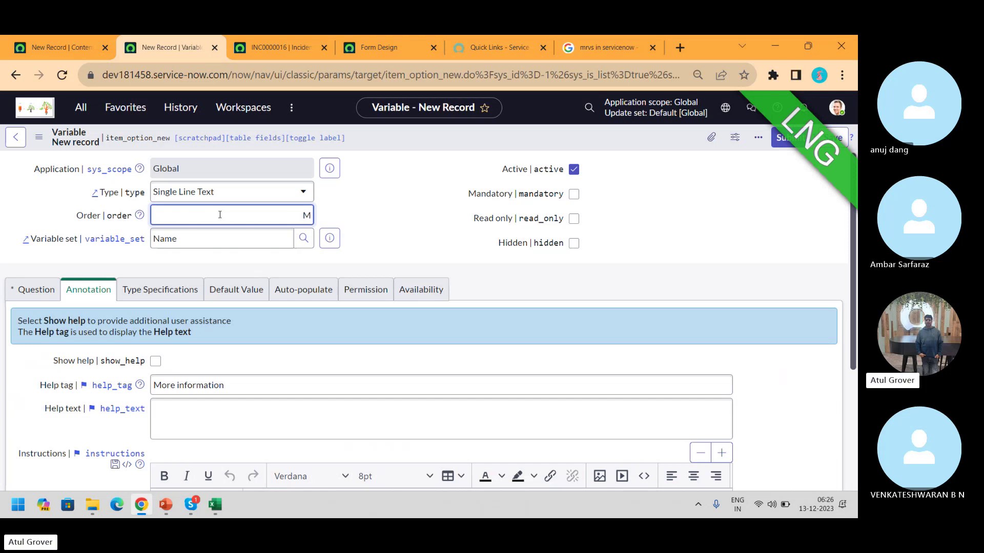
left_click(27, 289)
left_click(179, 354)
type("mai")
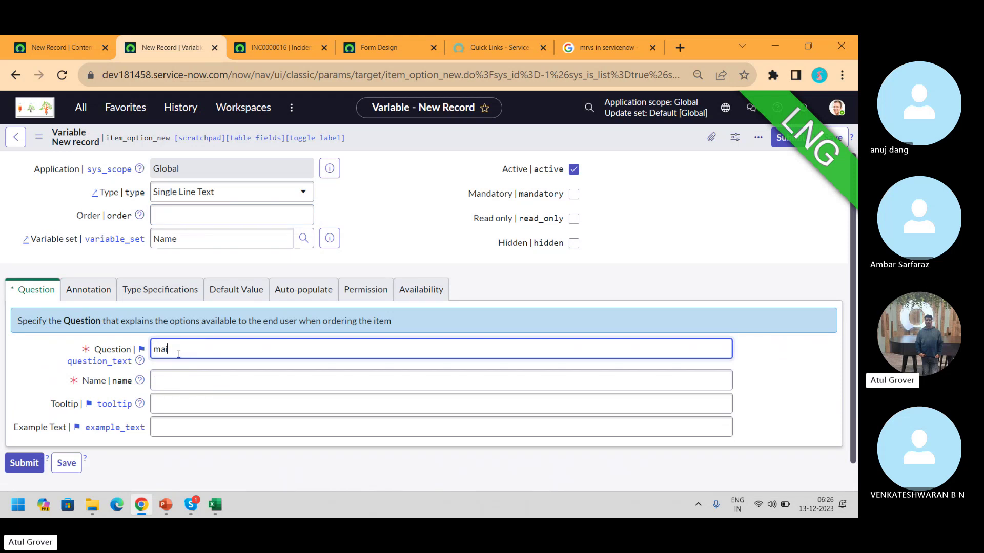
type("n")
key("Tab")
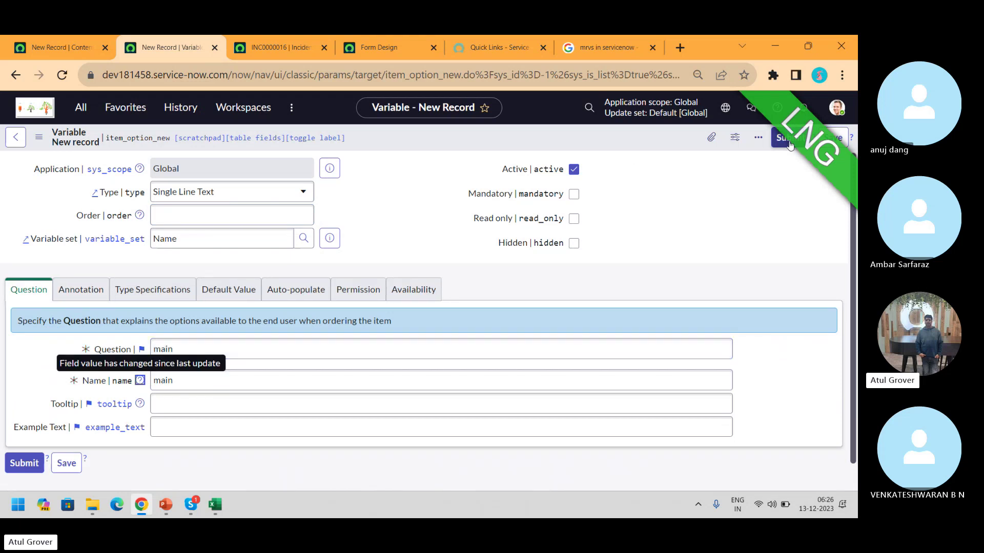
left_click(784, 145)
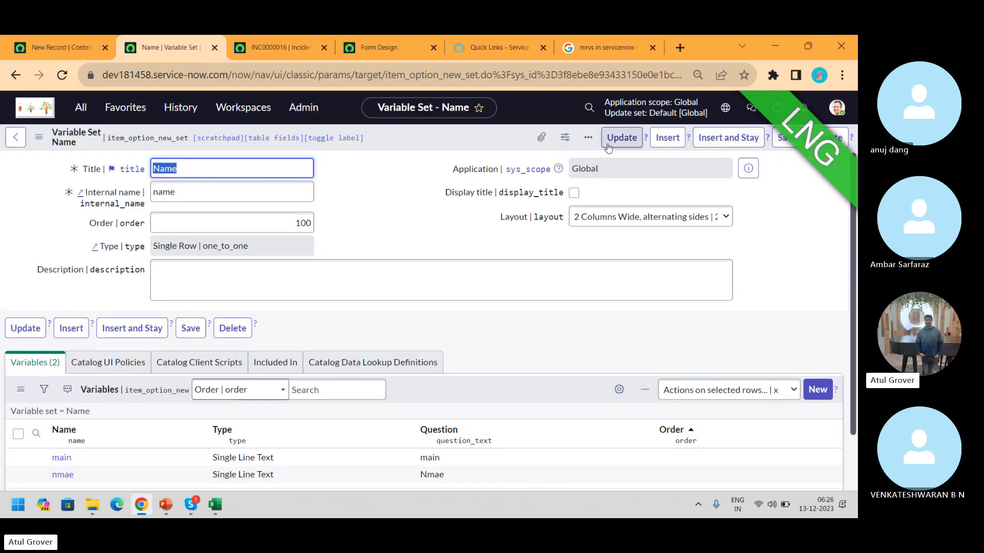
Save the Name variable set and open the Maintain Items catalog list
right_click(460, 145)
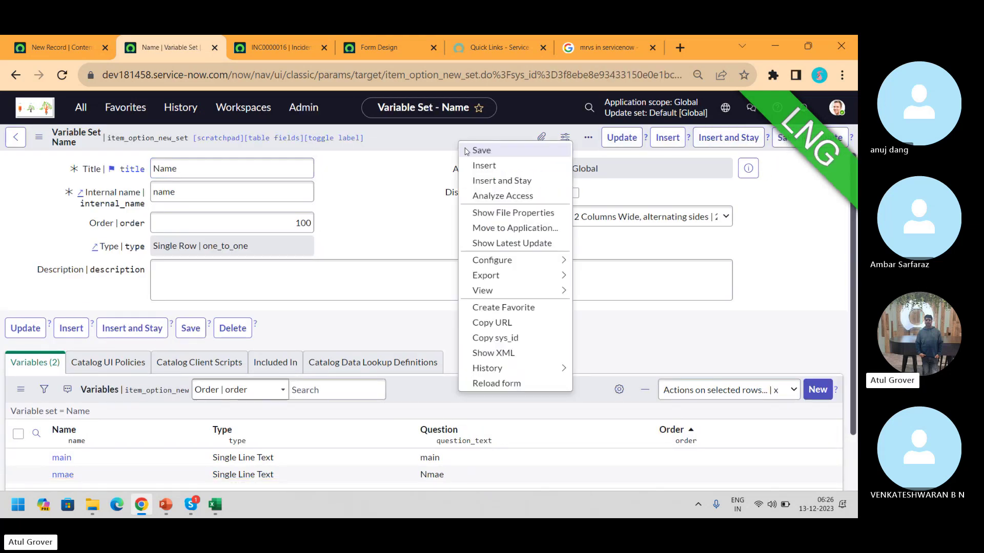
left_click(465, 150)
left_click(103, 47)
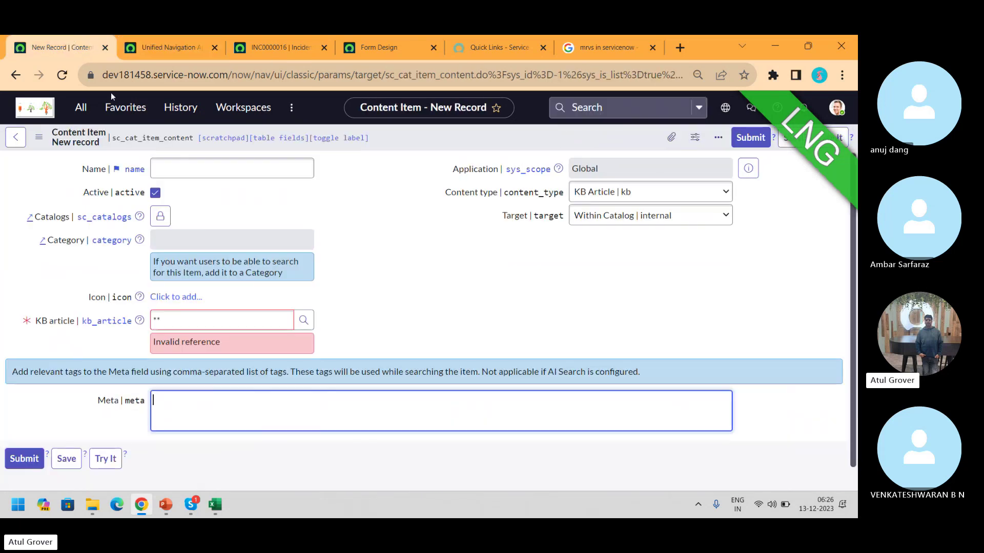
left_click(82, 109)
type("mai")
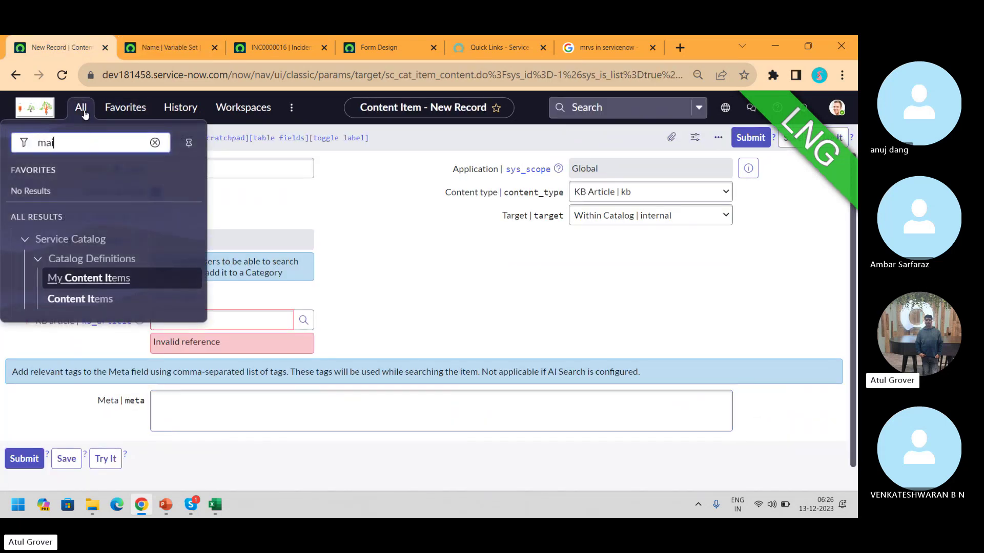
type("ntian")
key("BackSpace")
key("BackSpace")
key("BackSpace")
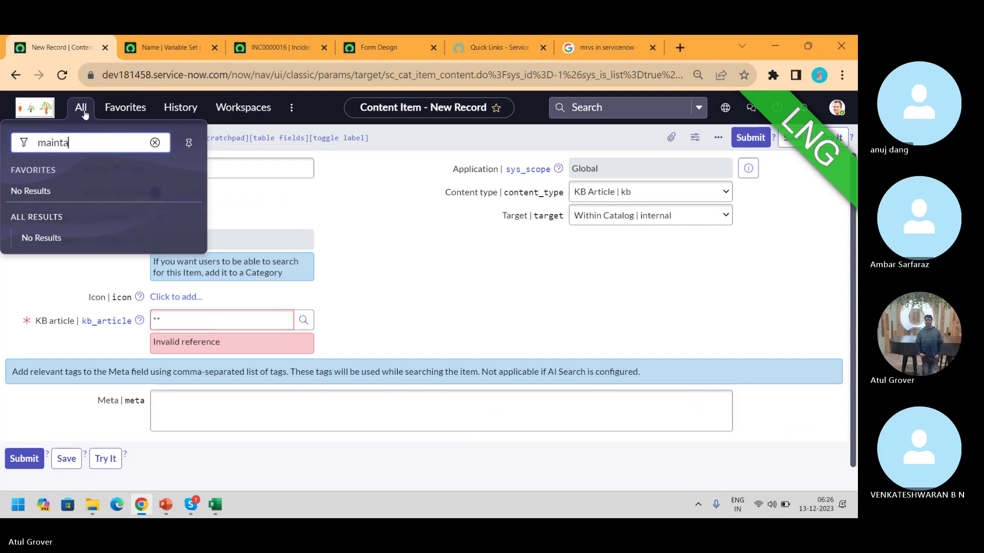
type("ain i")
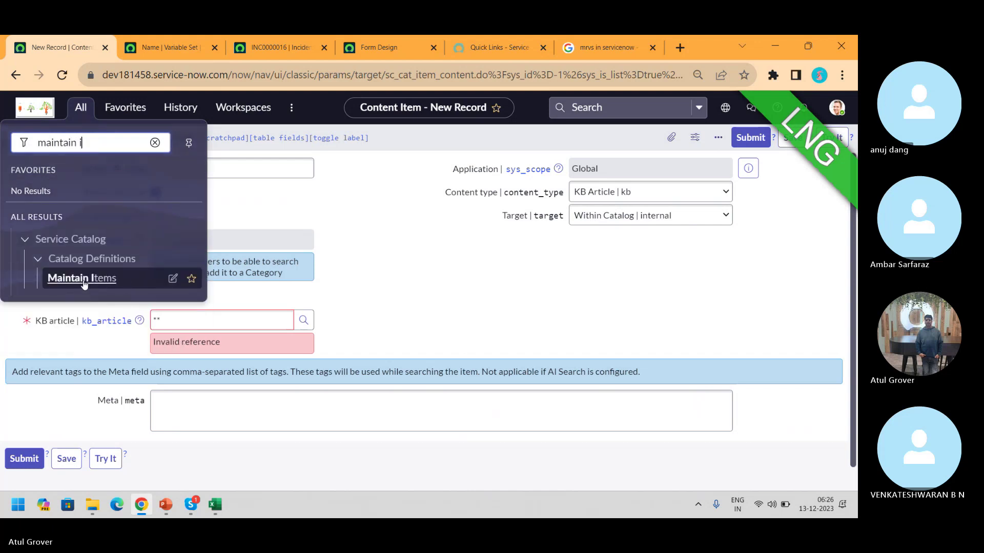
left_click(82, 279)
left_click(536, 343)
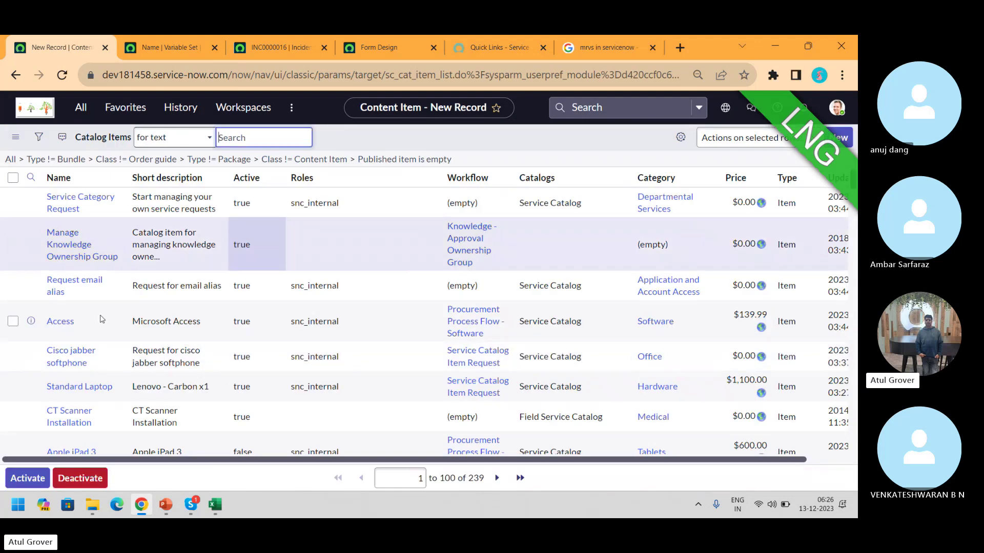
Open the Cisco jabber softphone catalog item and scroll to its related lists
left_click(70, 390)
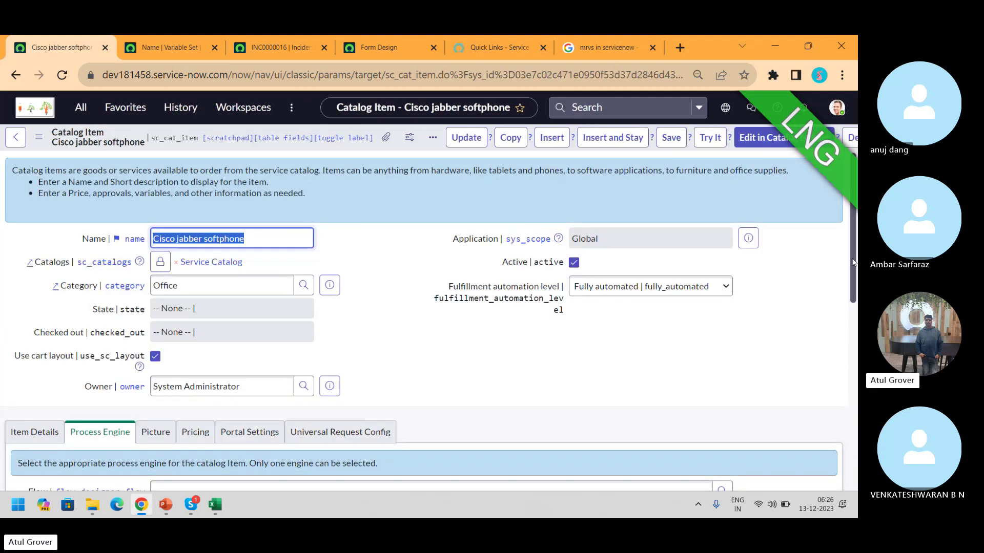
left_click_drag(853, 244, 858, 432)
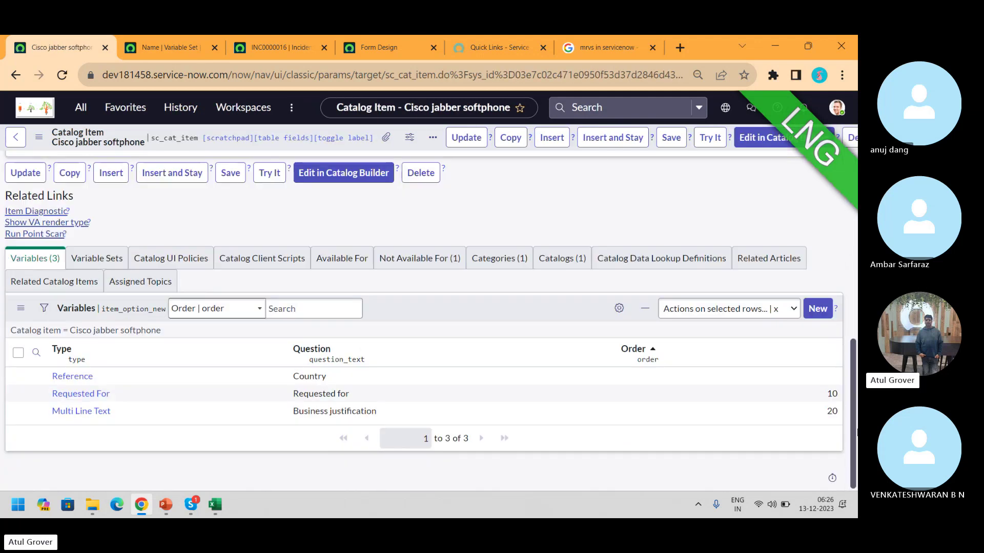
left_click(808, 315)
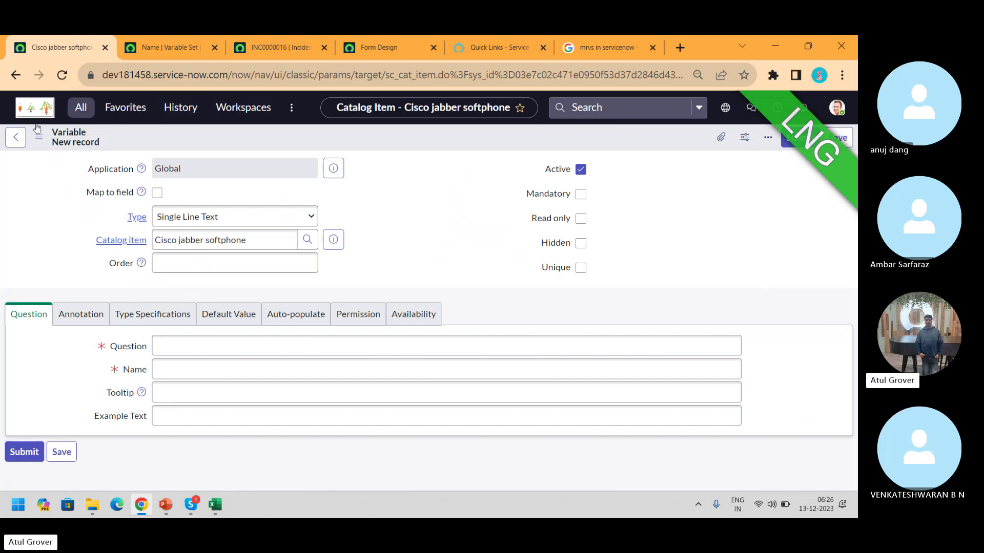
left_click(15, 75)
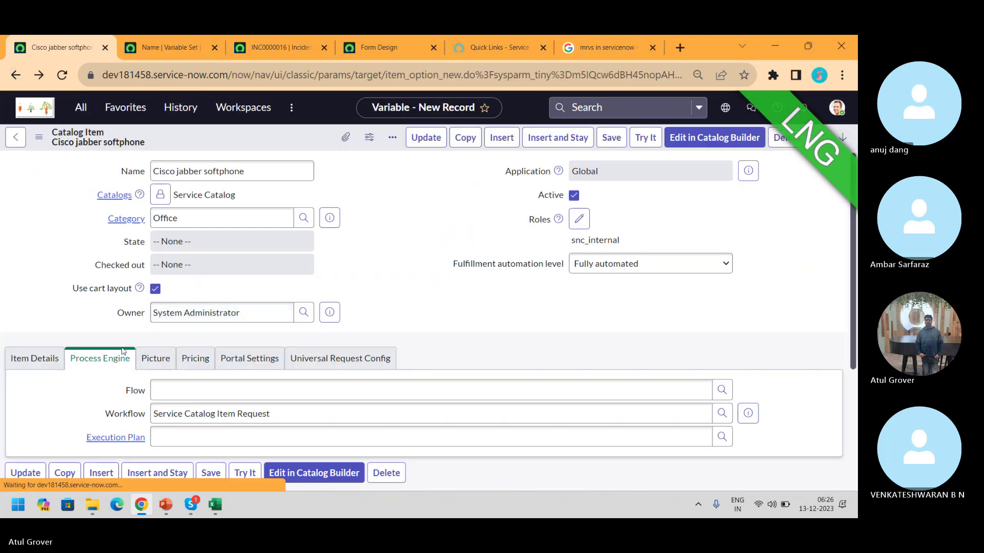
scroll(853, 259, "down", 10)
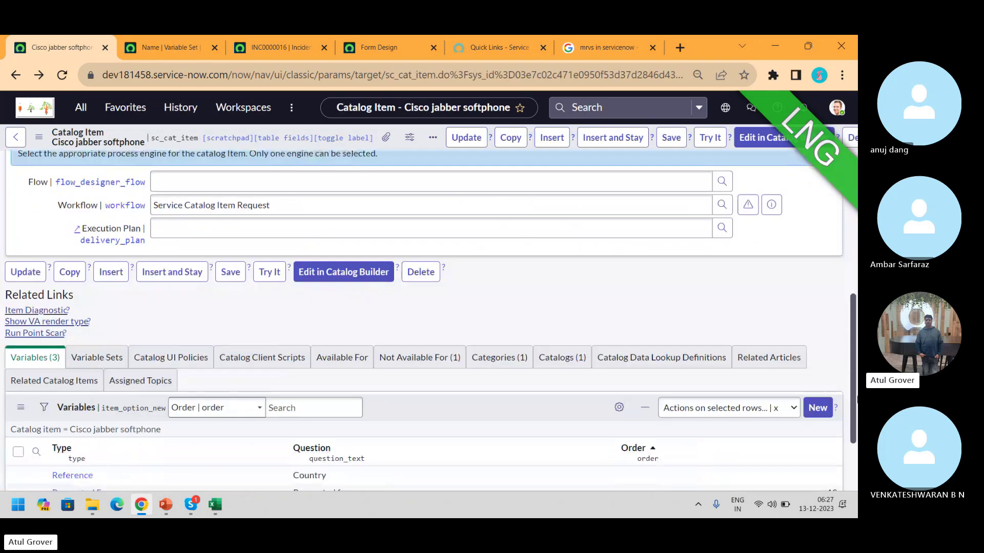
Filter variable sets for 'nam', move Name into the item's selected sets, and save
left_click(105, 258)
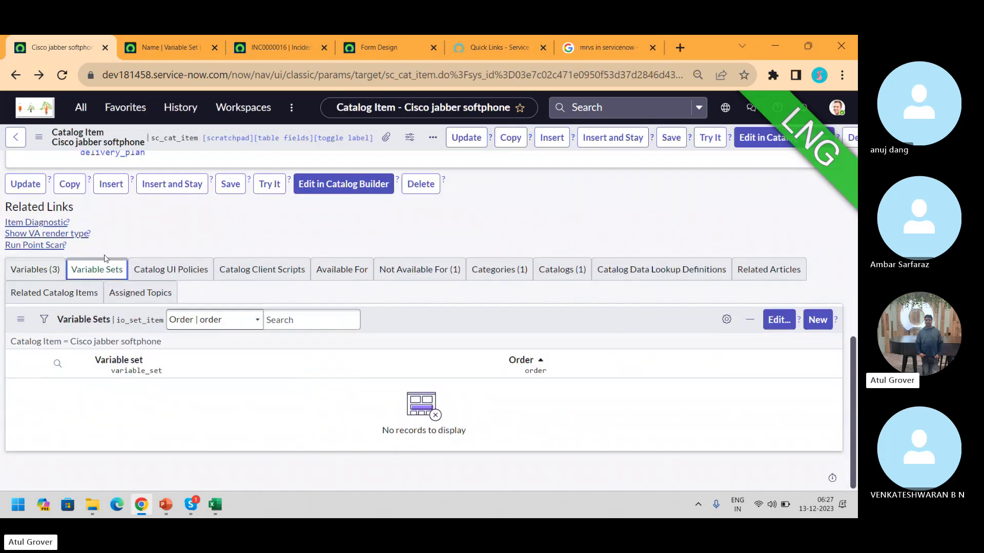
left_click(780, 342)
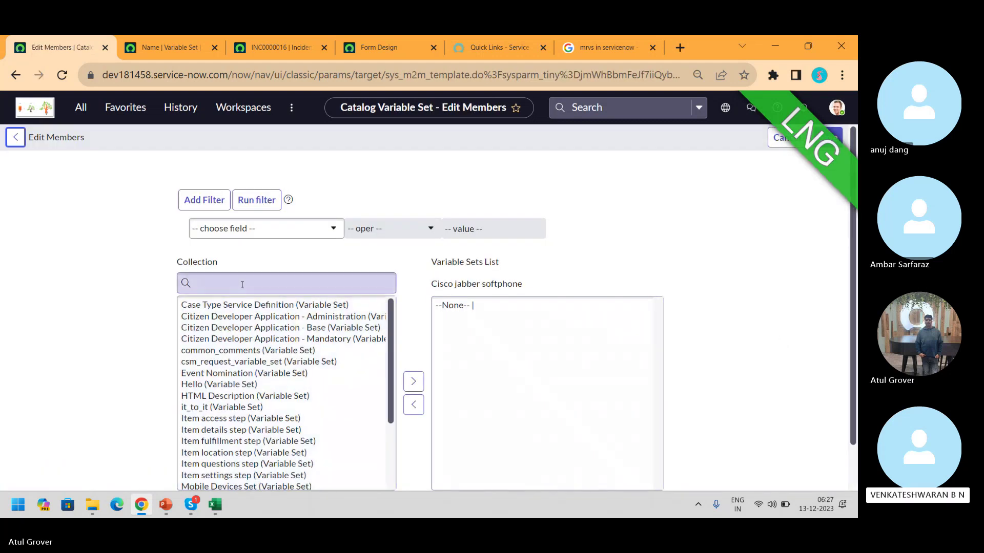
left_click(243, 283)
type("nam")
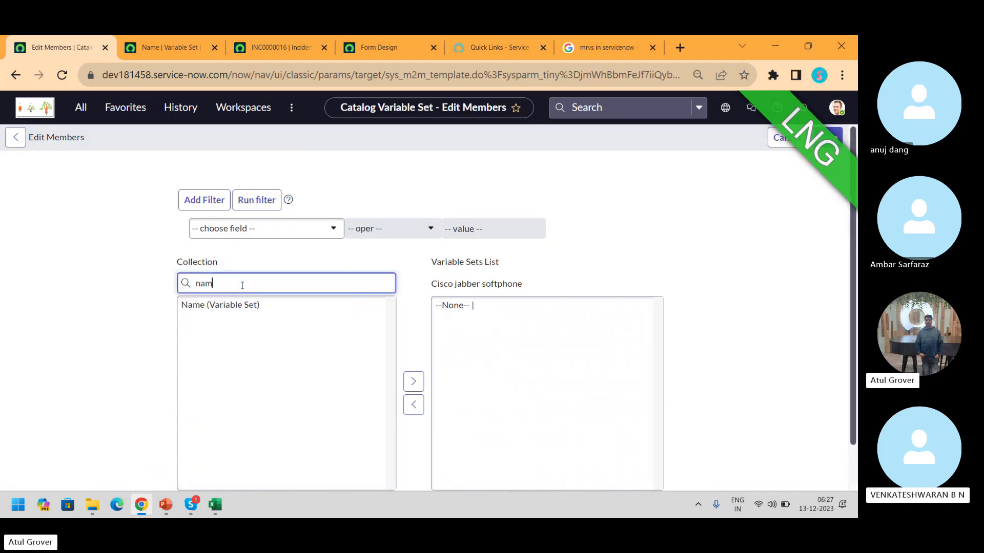
left_click(227, 307)
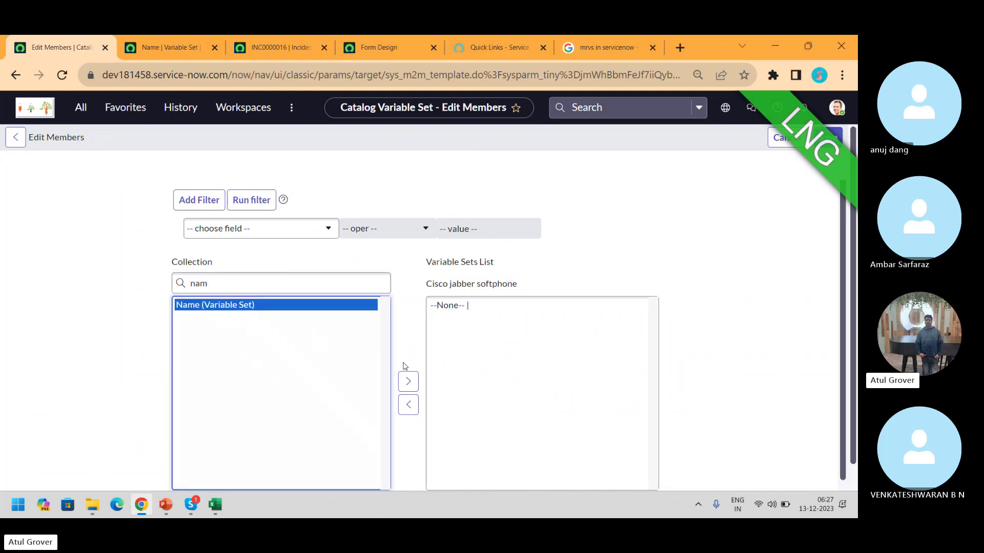
left_click(409, 382)
scroll(425, 308, "down", 1)
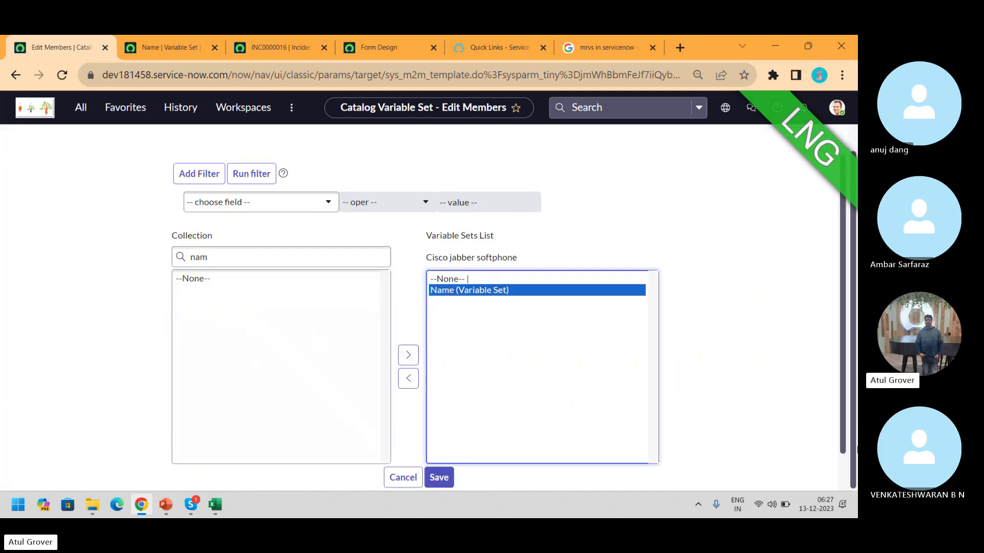
left_click(446, 477)
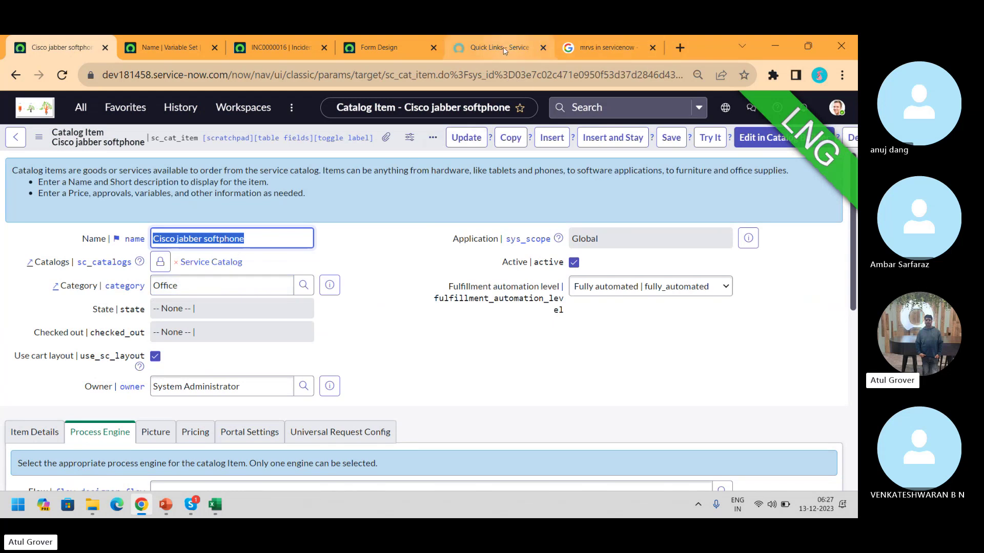
Search the Service Portal catalog for 'cis' from the Office Services page
left_click(507, 48)
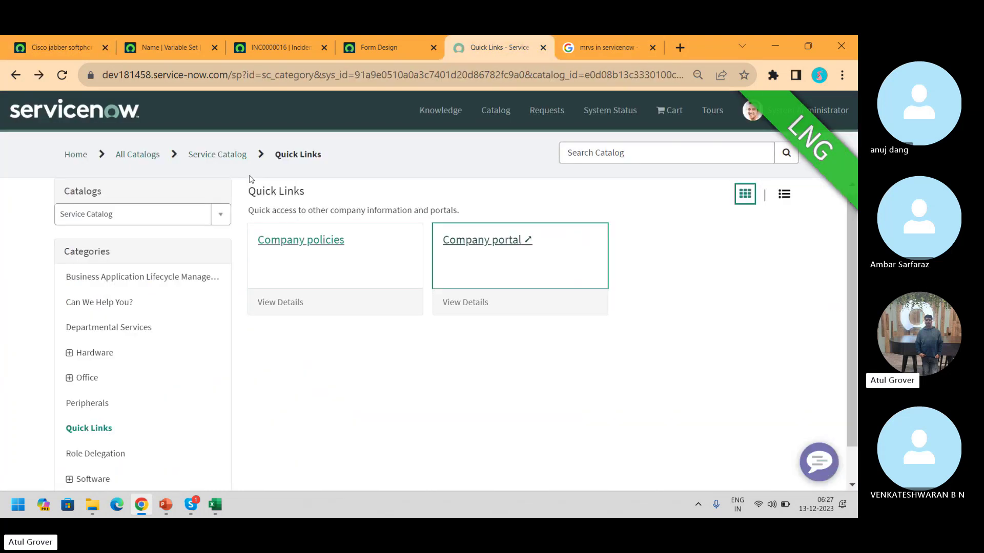
left_click(69, 378)
left_click(103, 405)
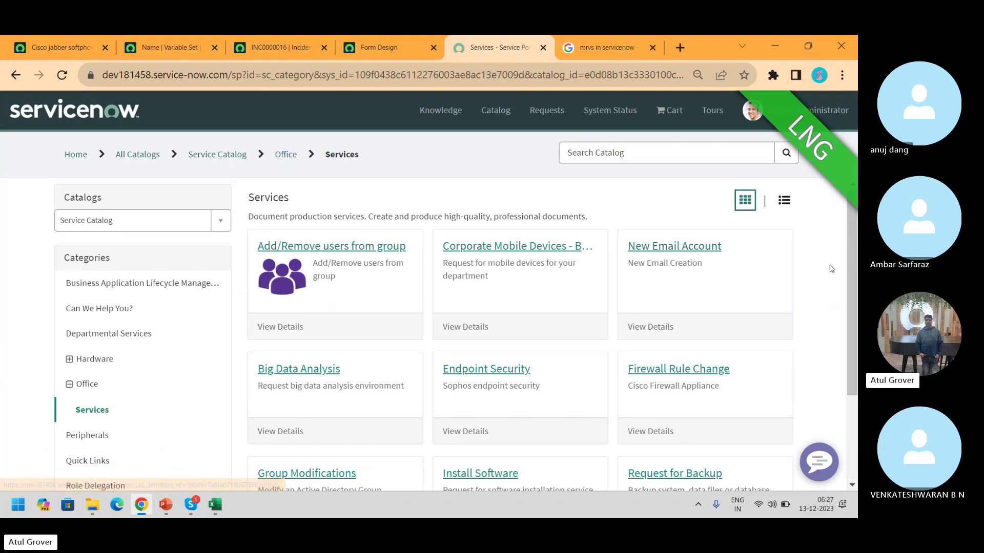
mouse_move(853, 261)
left_mouse_down()
mouse_move(844, 361)
mouse_move(850, 251)
left_mouse_up()
left_click(605, 156)
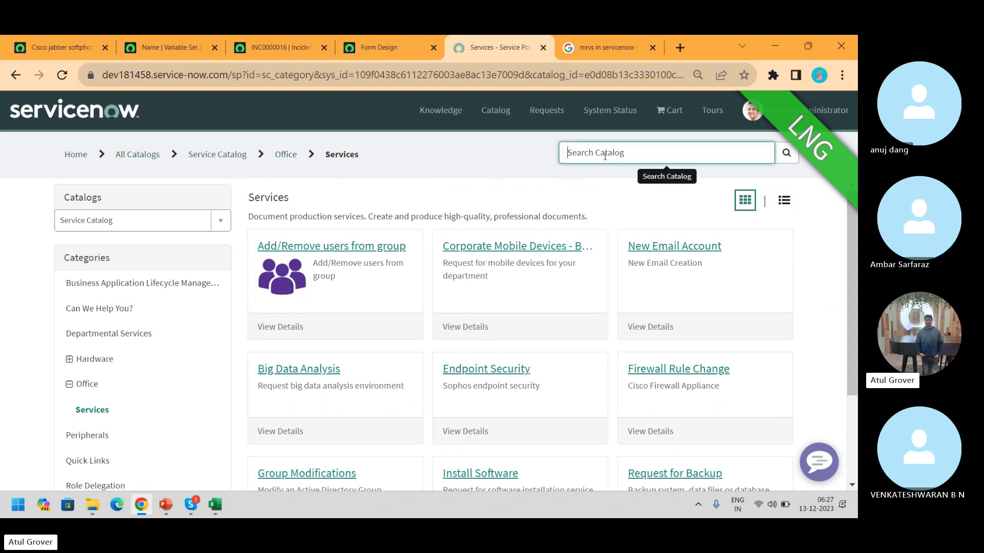
type("cisco")
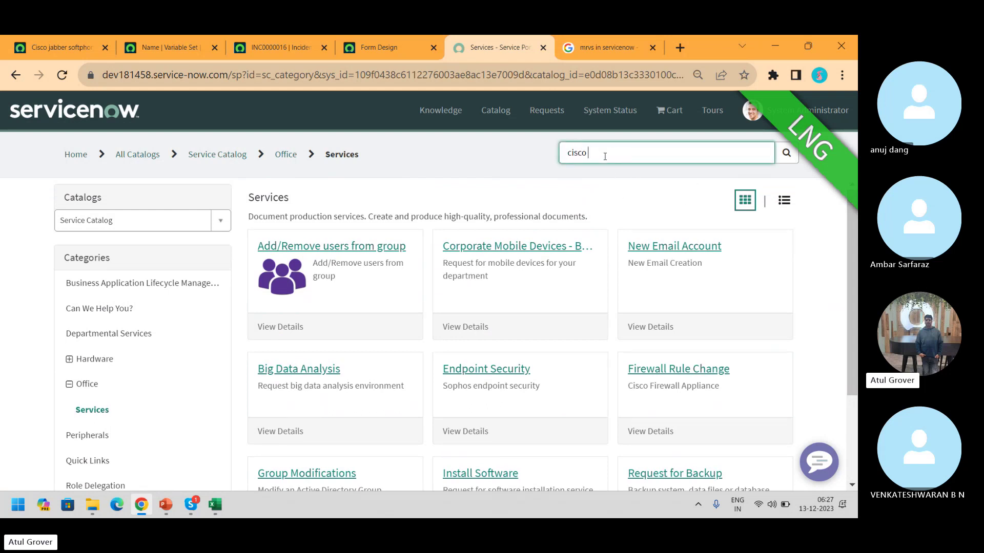
key("Return")
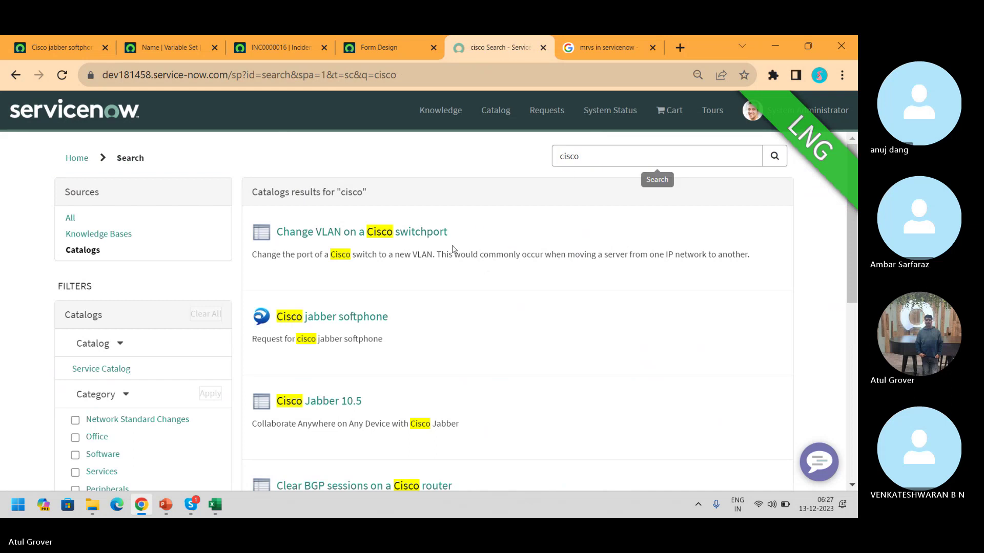
Open Cisco jabber softphone and check its main and Nmae fields
left_click(357, 316)
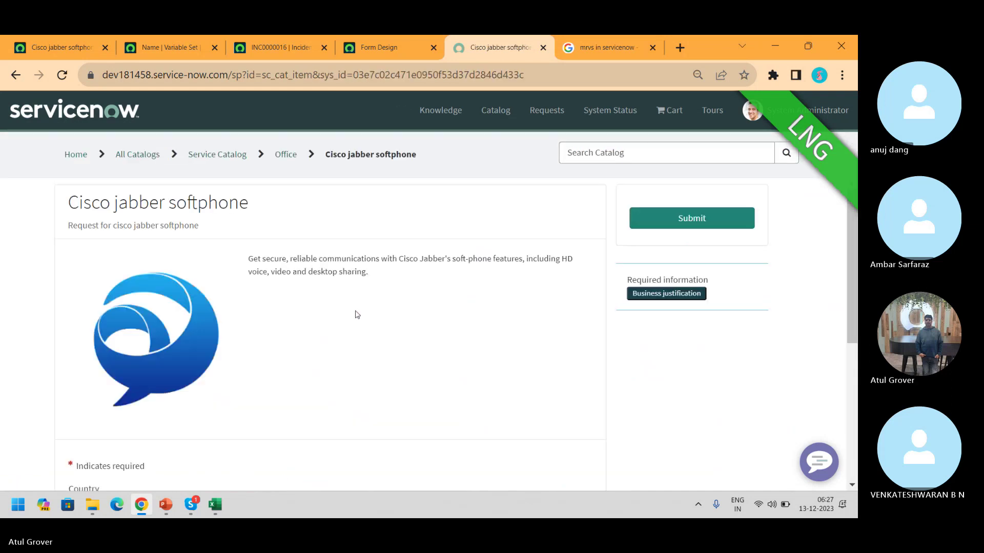
left_click_drag(849, 223, 849, 349)
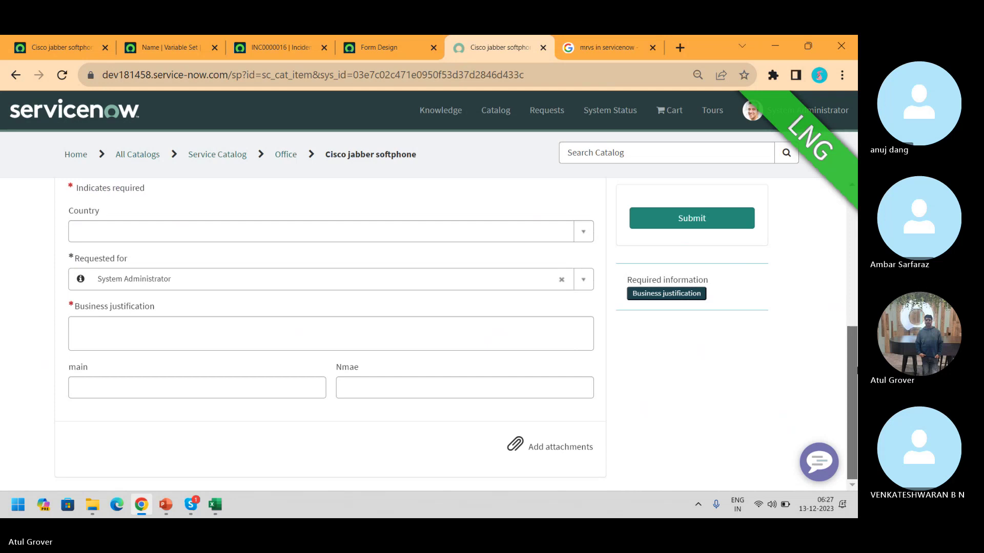
left_click(90, 393)
left_click(384, 391)
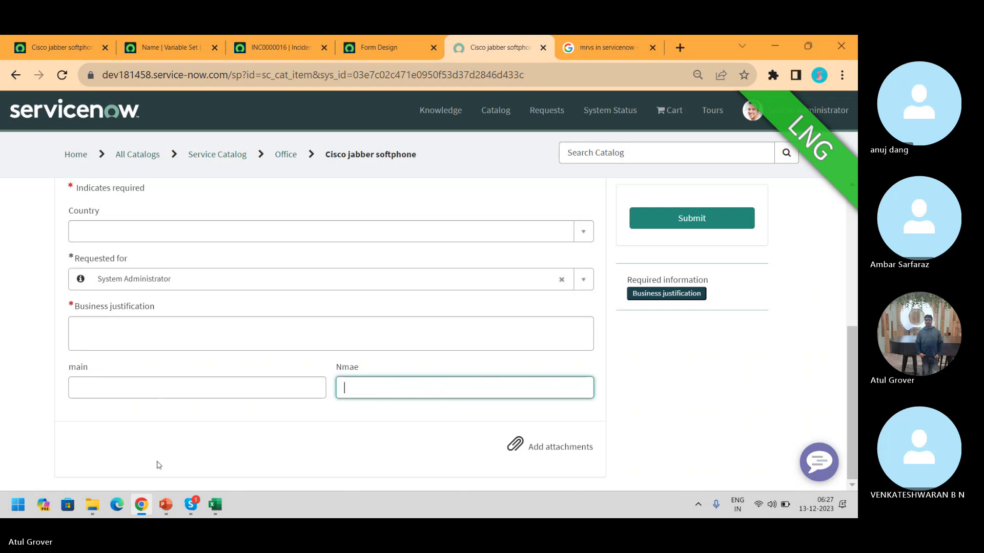
Review the Name set's single-row type, then open the Variable Sets list
left_click(60, 47)
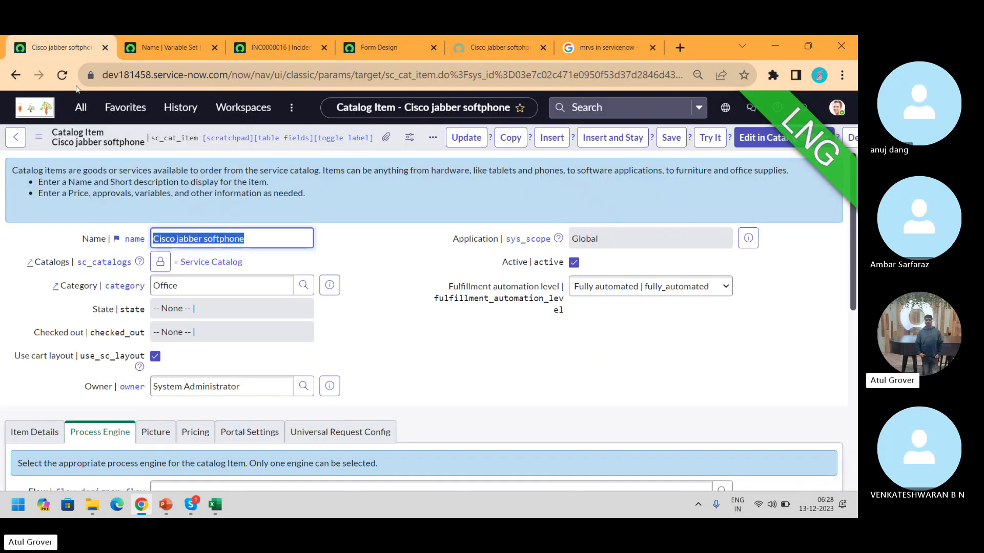
left_click(174, 49)
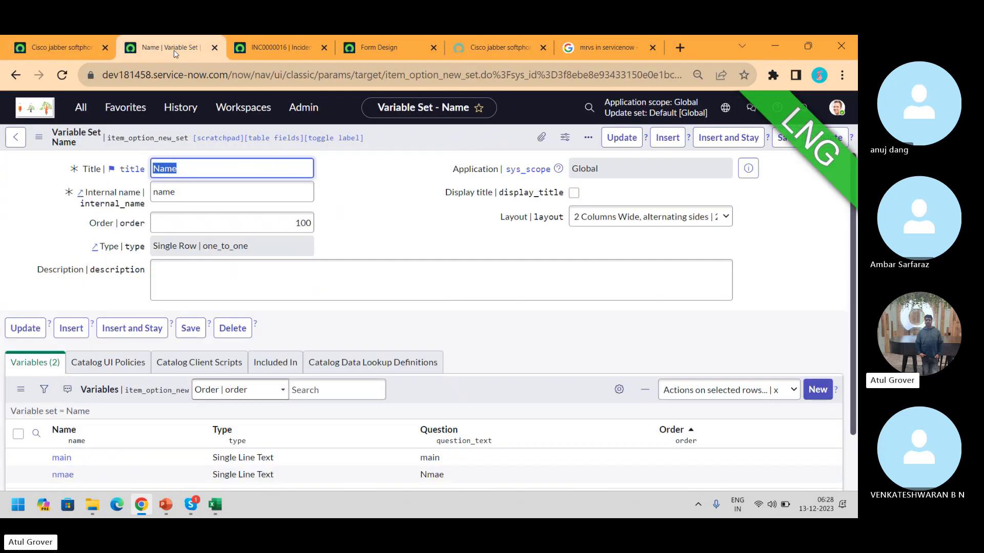
left_click(244, 247)
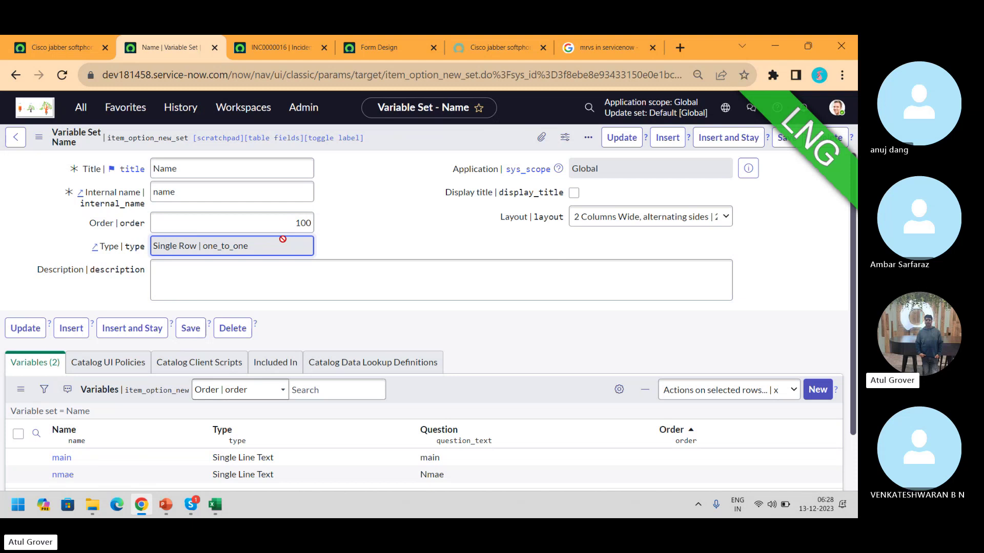
left_click(81, 107)
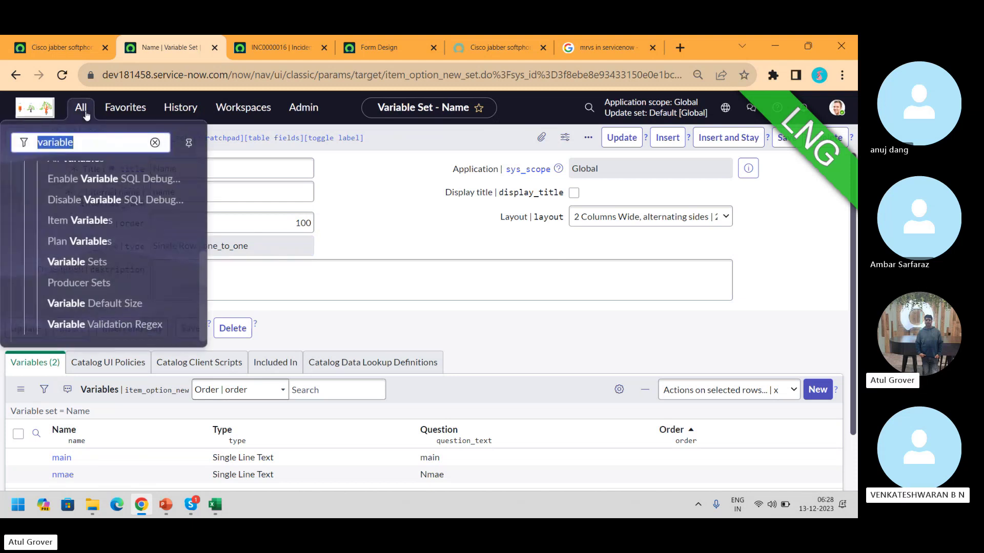
left_click(99, 263)
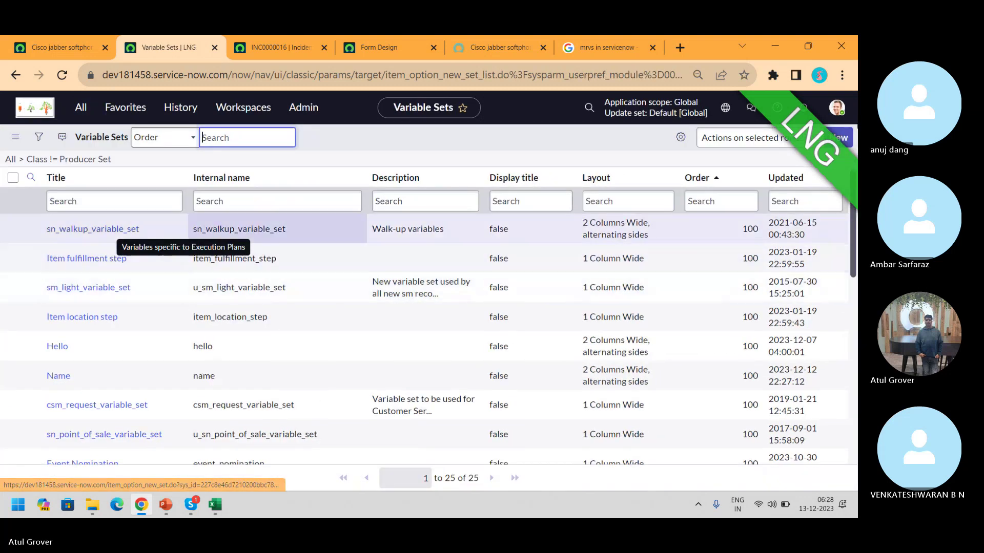
Create a Multi-Row Variable Set titled 'LNG' (name lng) and save it
left_click(838, 138)
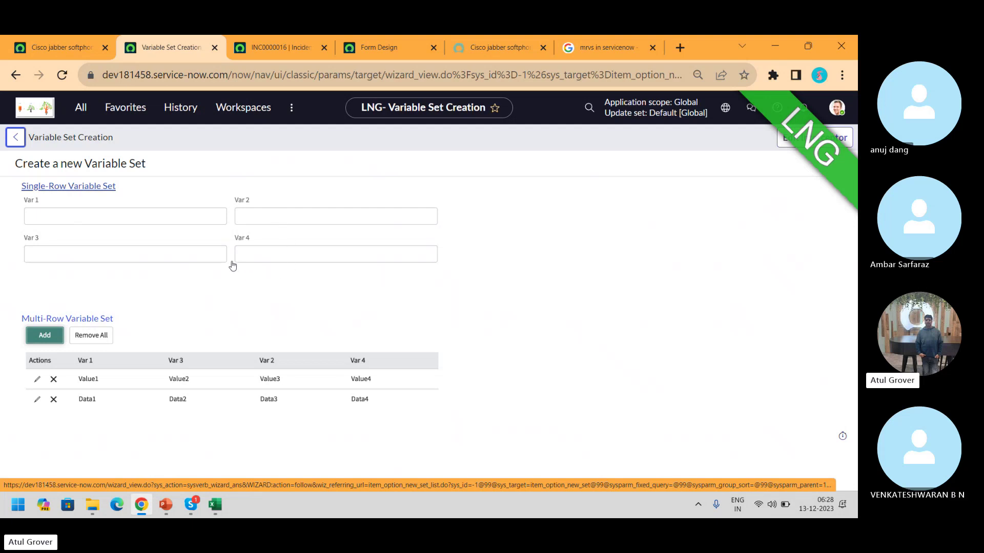
left_click(81, 321)
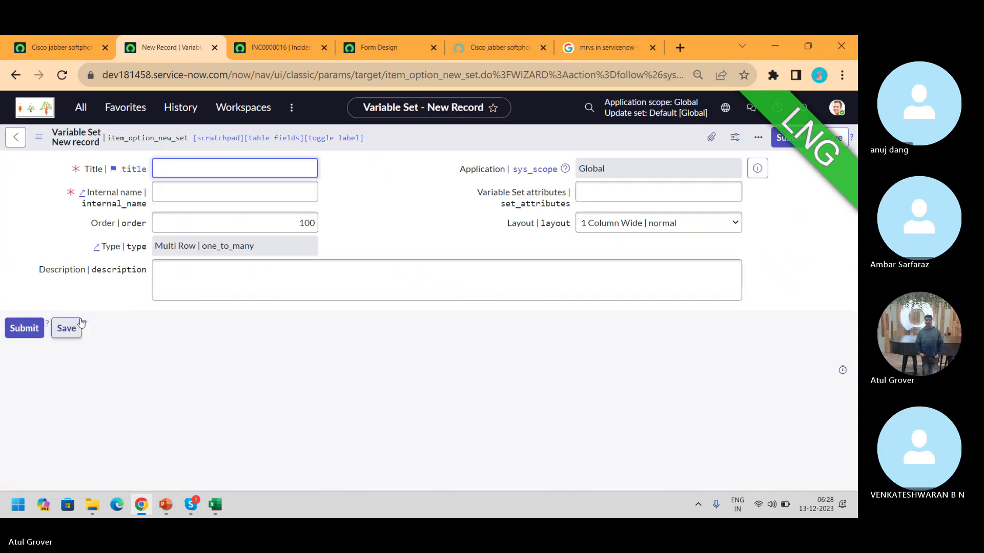
type("L")
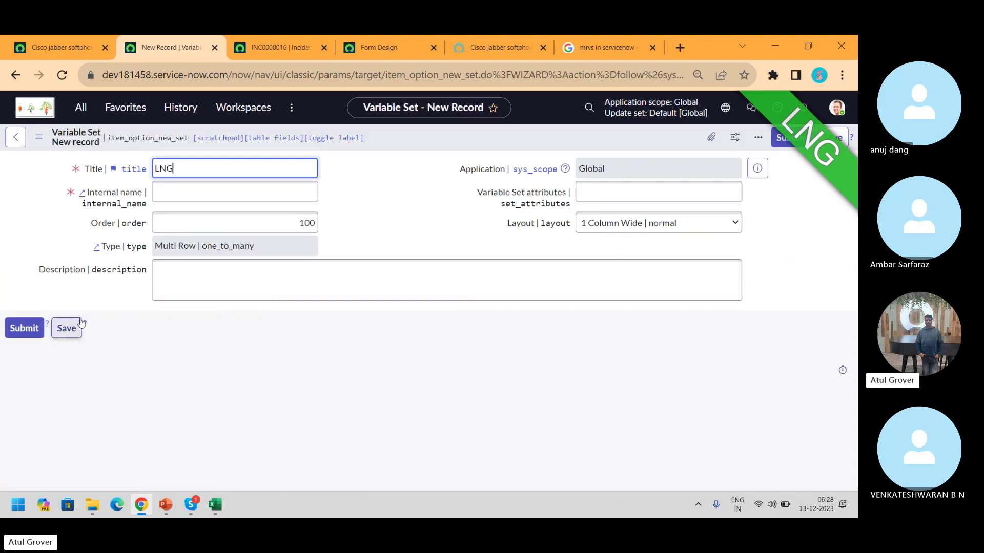
type("NG")
key("Tab")
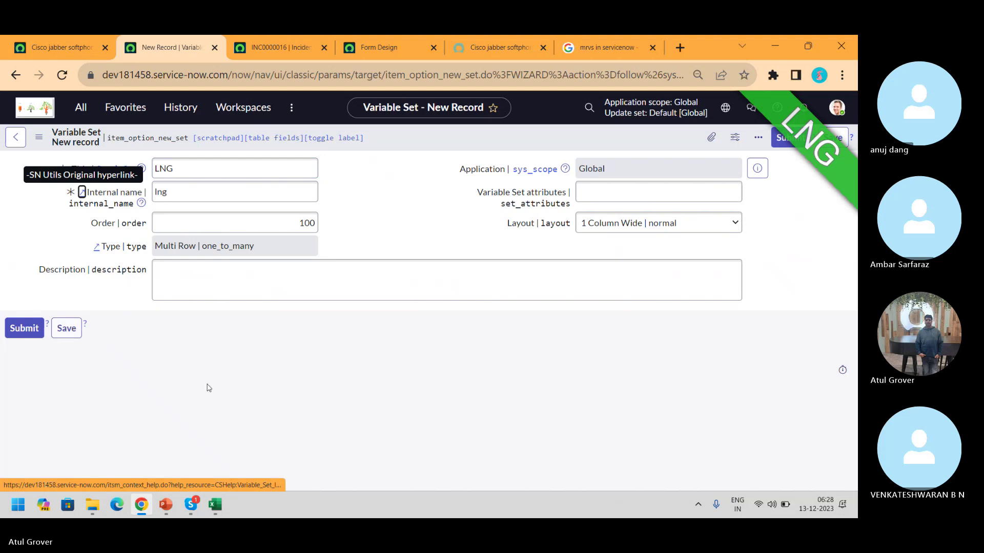
left_click(66, 331)
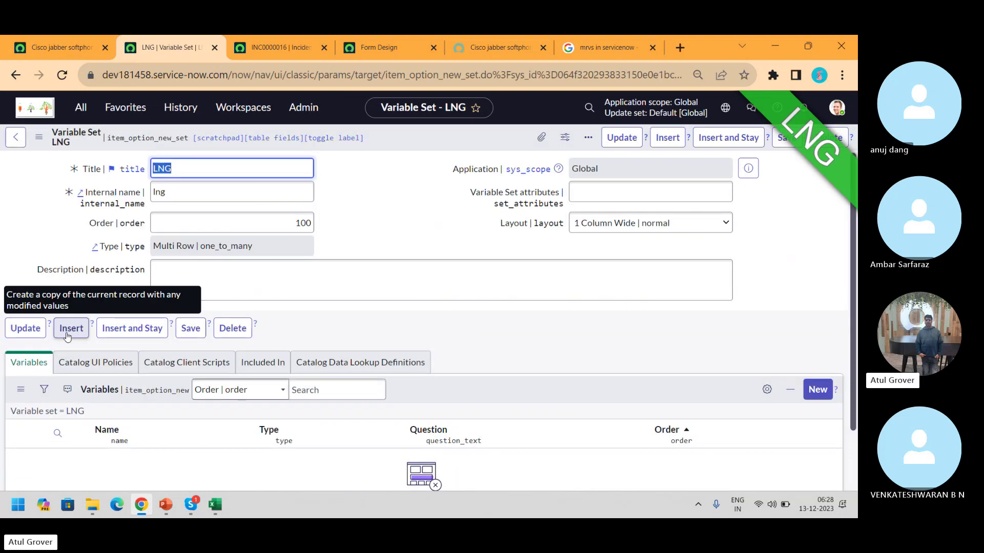
Add a variable with question 'Nmae' (name nmae) to LNG and submit it
left_click(820, 391)
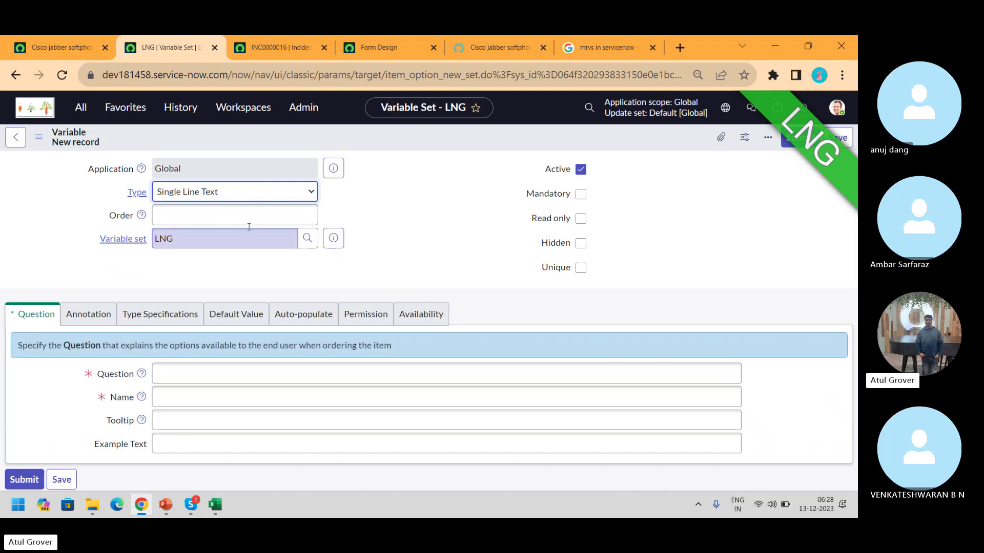
left_click(194, 371)
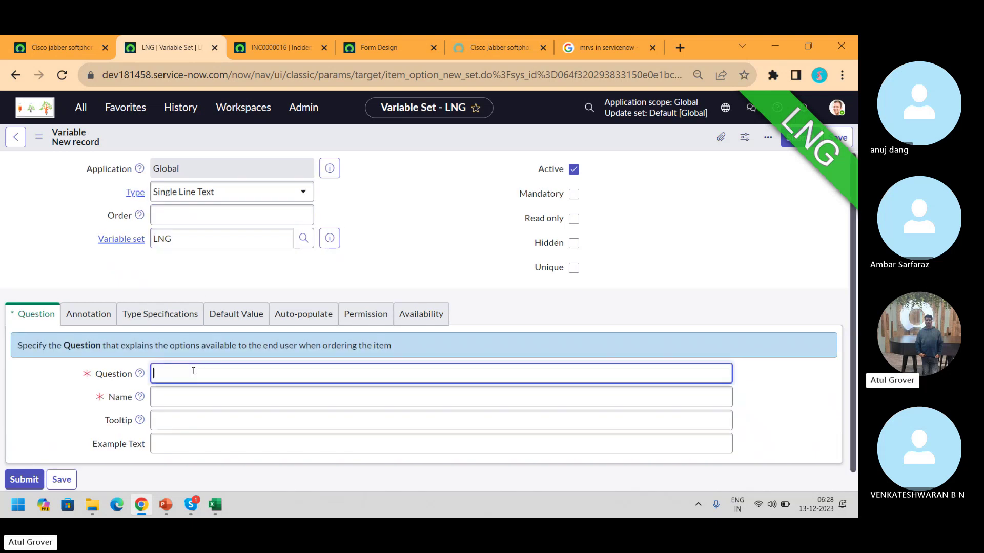
type("Nmae")
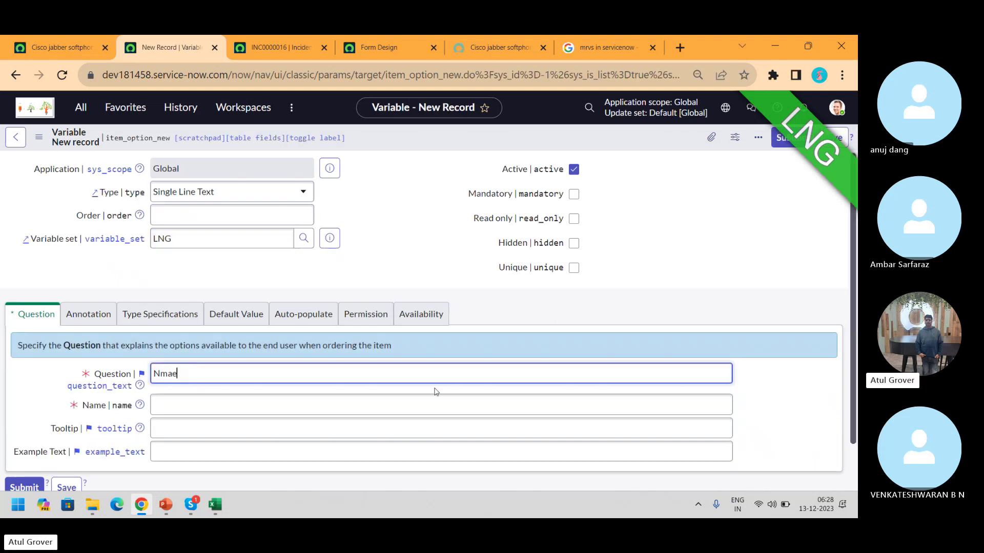
left_click(432, 400)
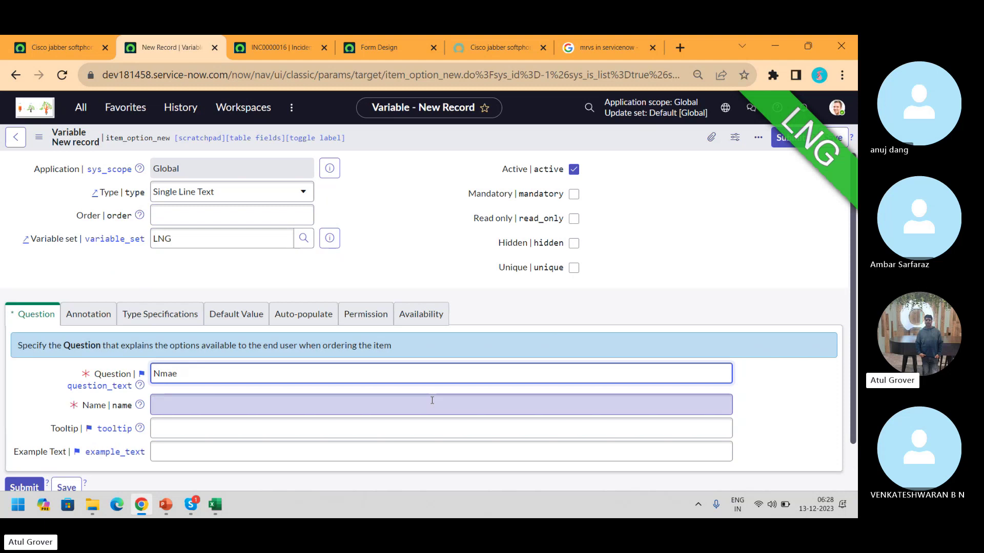
left_click(790, 137)
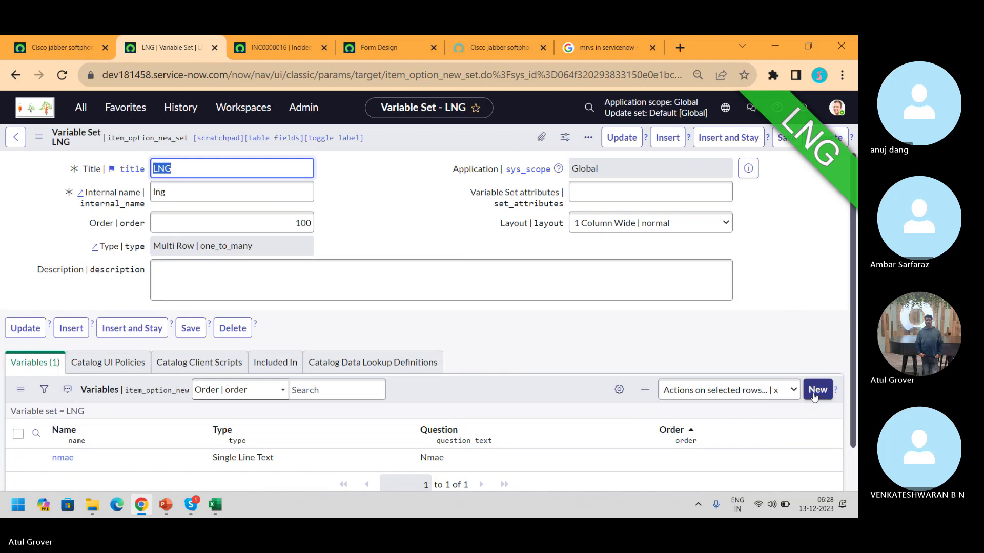
Add a second variable with question 'Class' (name class) and submit it
left_click(815, 391)
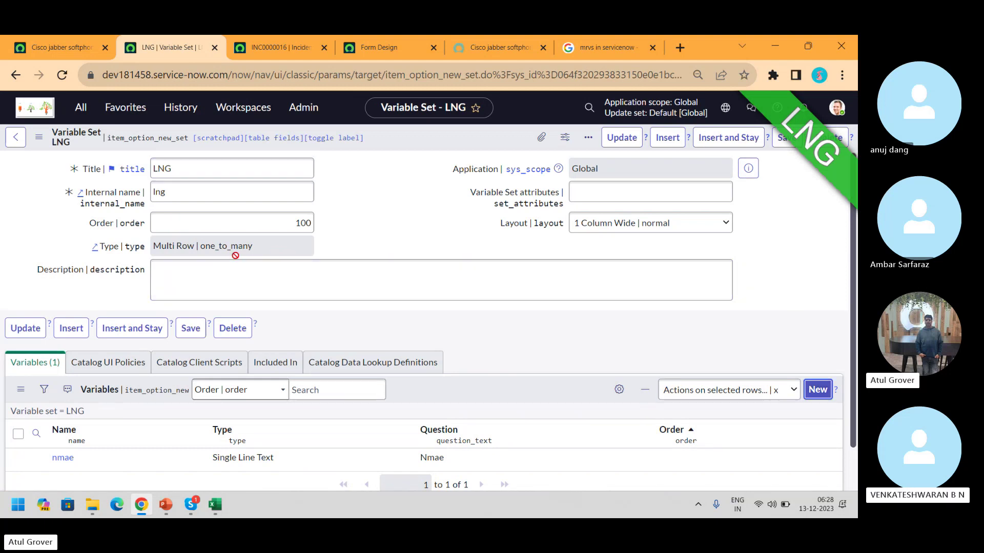
left_click(173, 350)
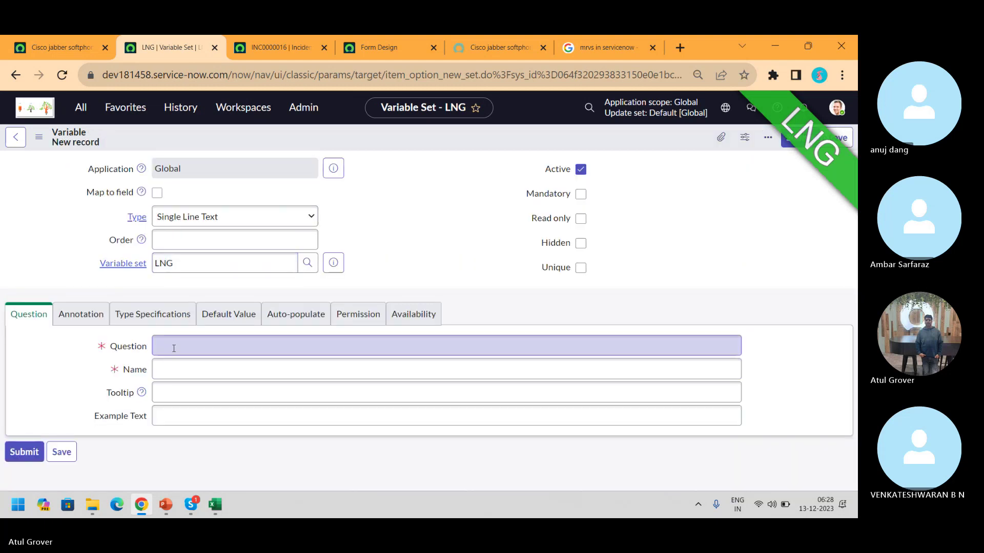
left_click(175, 375)
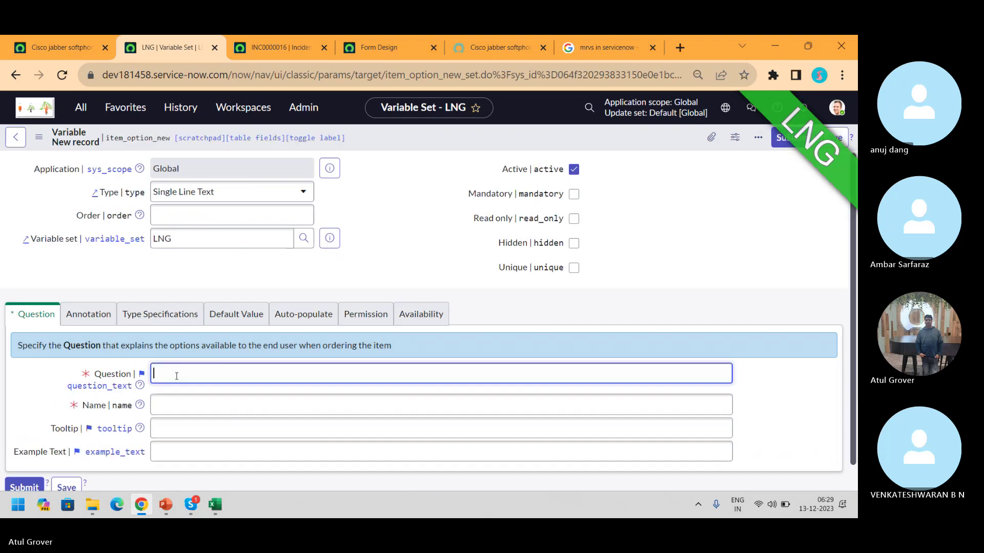
type("Class")
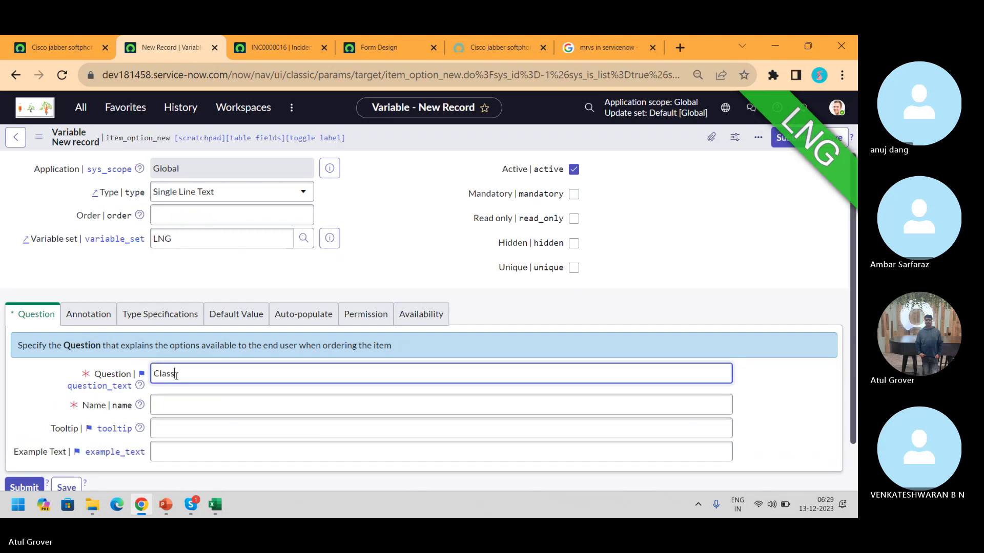
left_click(347, 404)
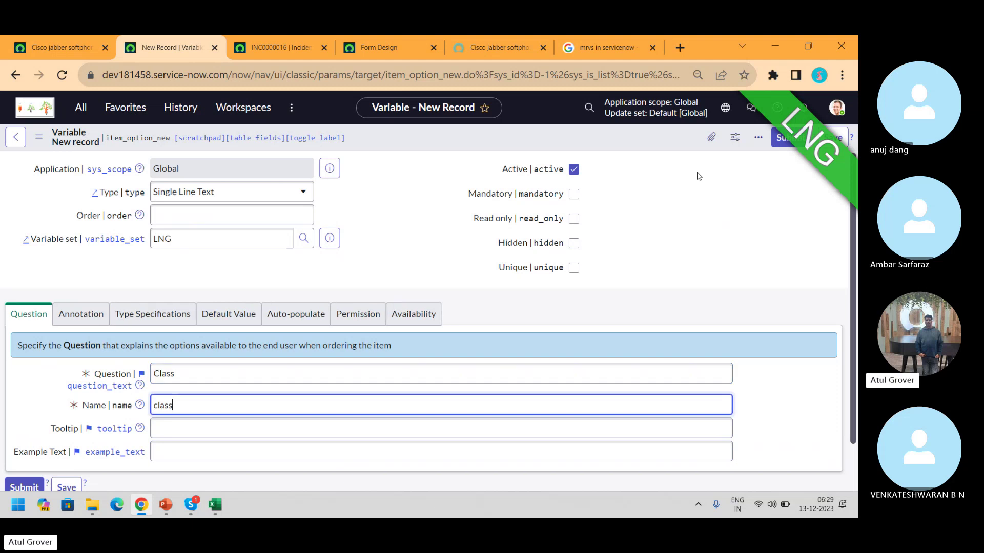
left_click(778, 138)
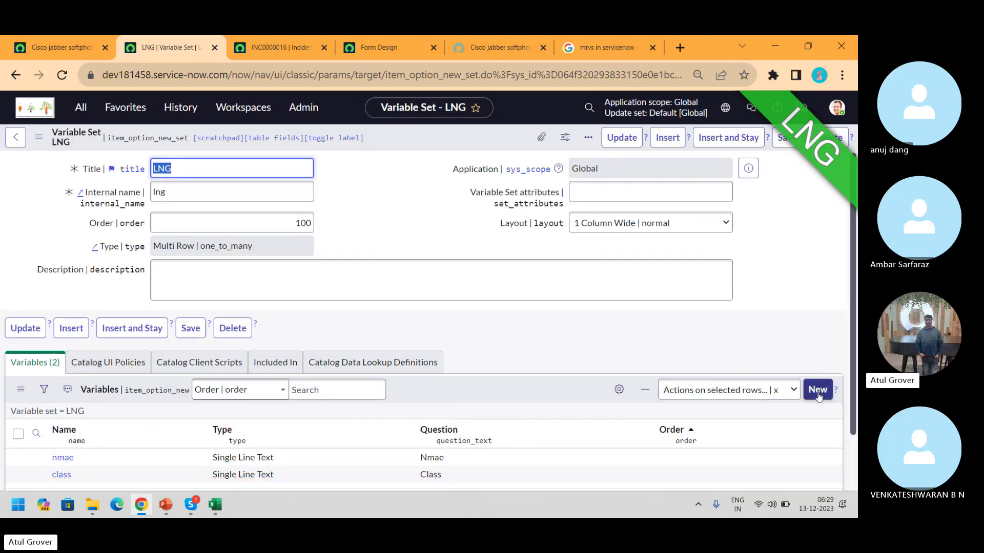
left_click(818, 395)
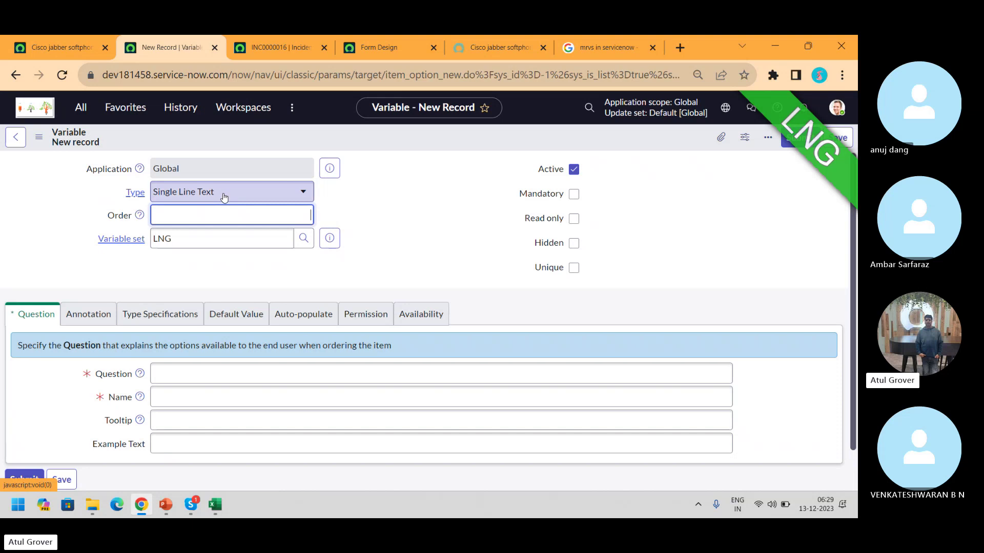
Make the new variable a Select Box with question 'Meal Type'
left_click(224, 197)
scroll(199, 256, "up", 1)
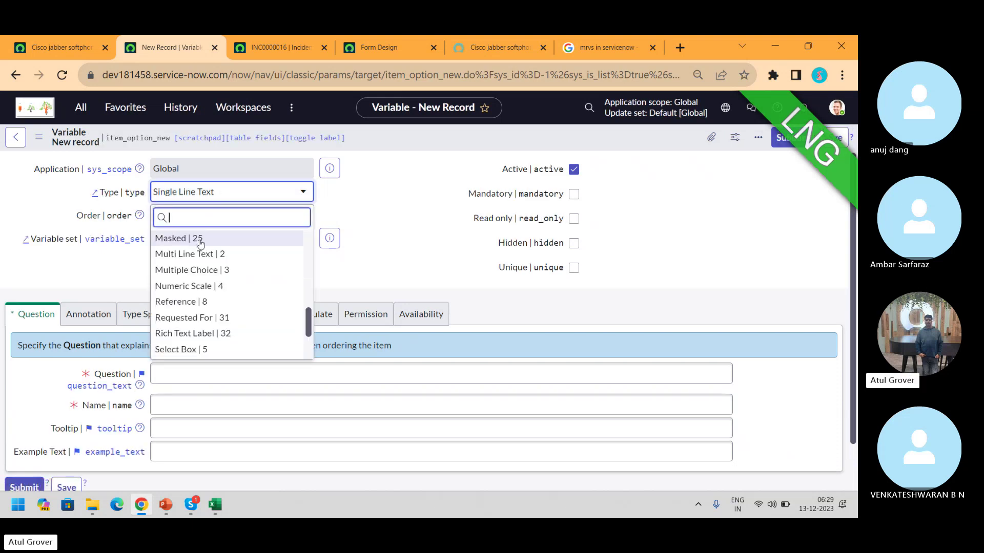
left_click(194, 350)
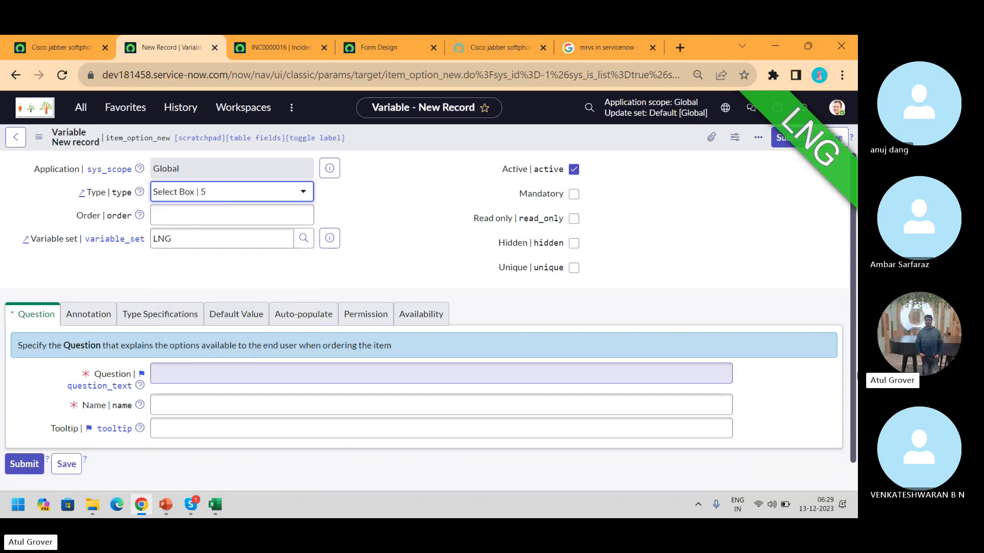
left_click_drag(854, 374, 857, 443)
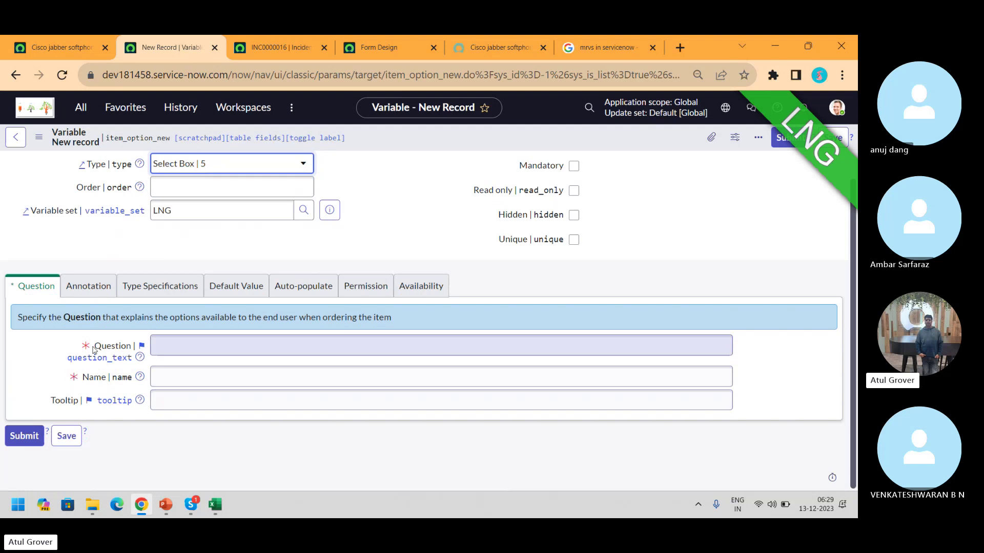
left_click(174, 353)
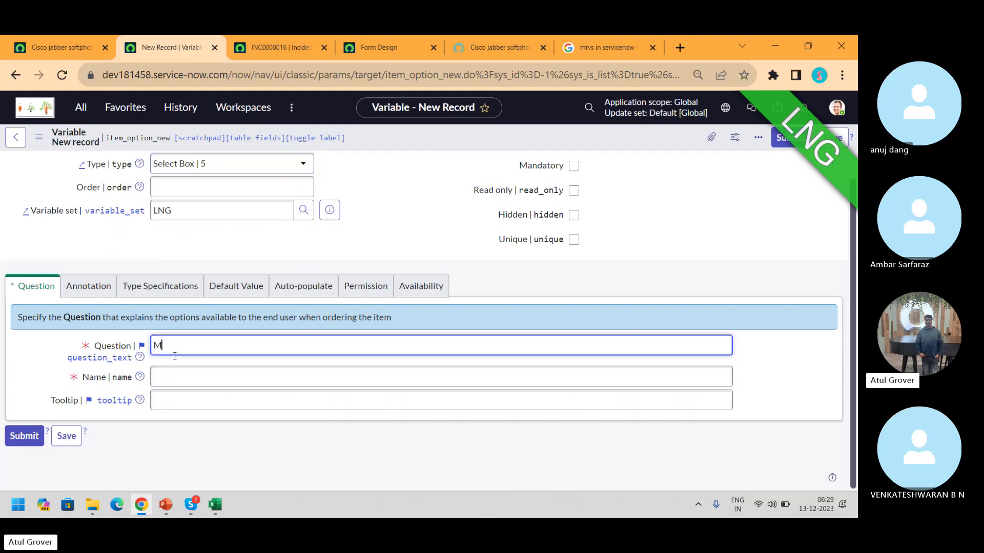
type("Meal Type")
key("Tab")
left_click(97, 289)
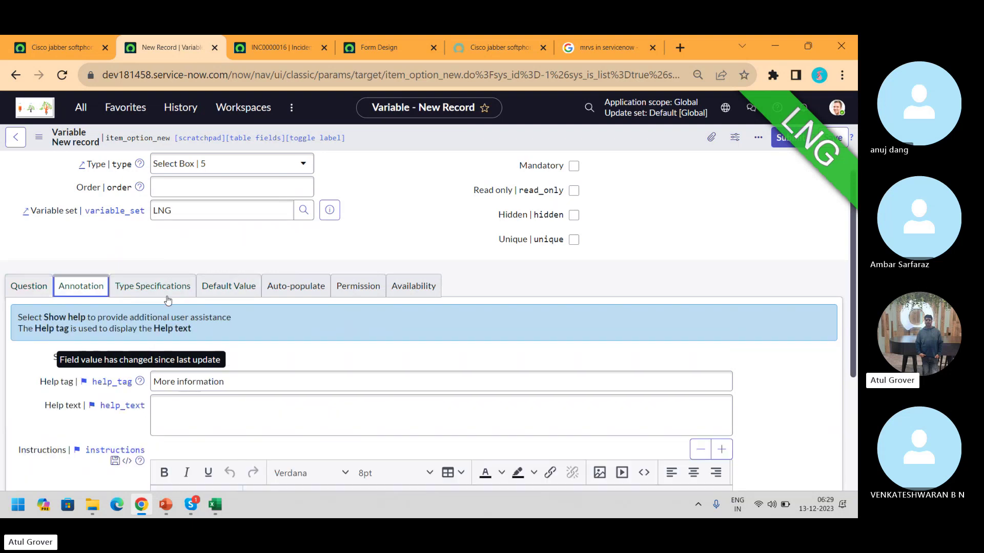
Set its choice table to Group (sys_user_group), submit, and save the LNG set
left_click(174, 291)
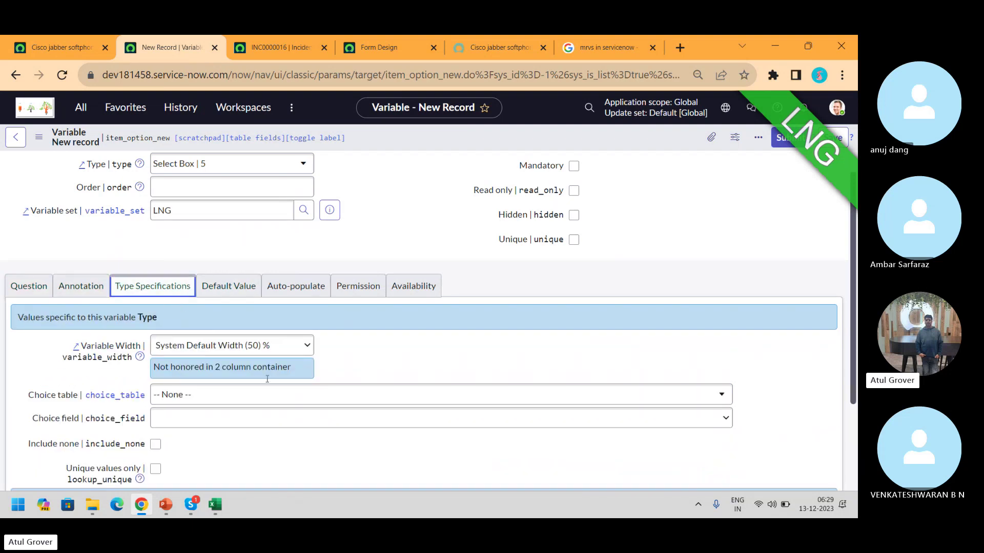
left_click(263, 405)
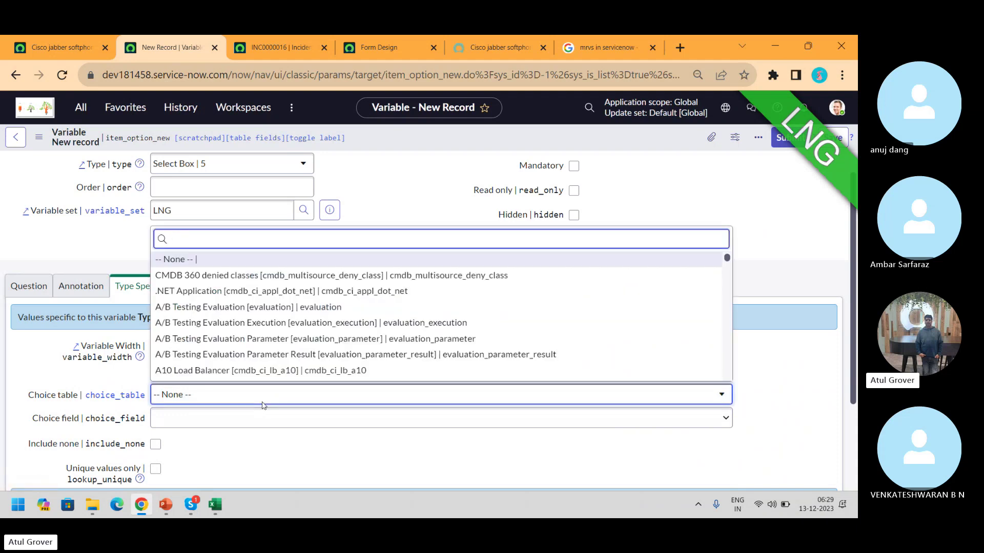
scroll(245, 333, "down", 1)
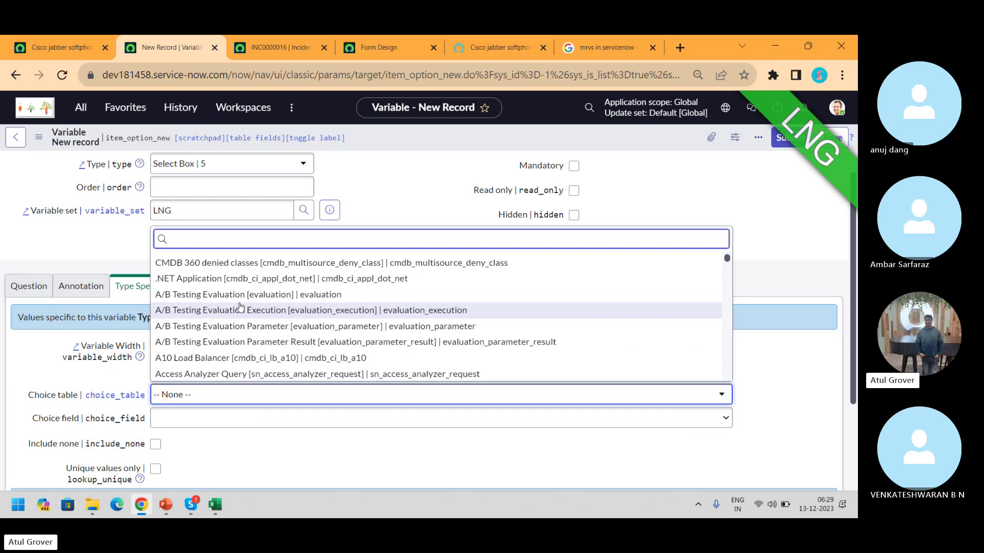
type("sys_use")
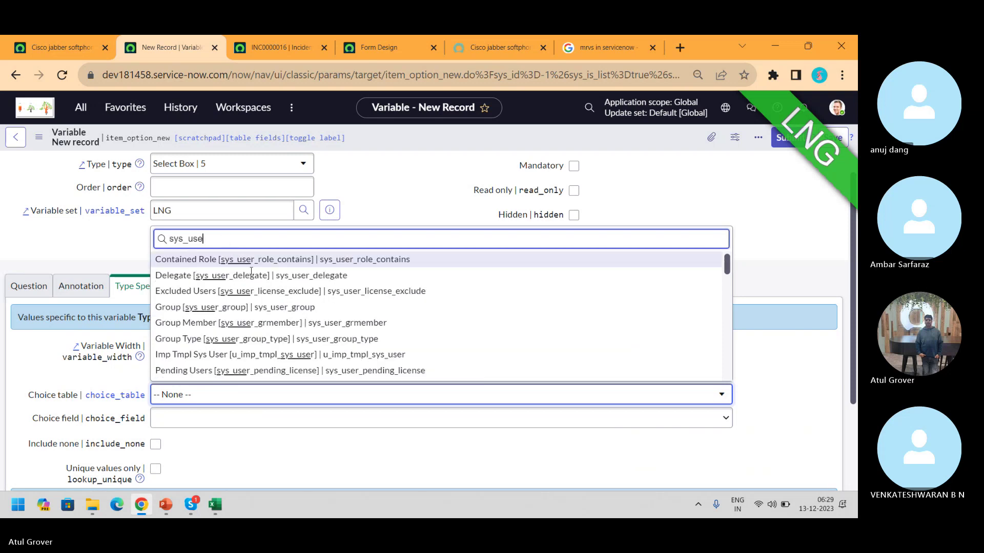
left_click(278, 309)
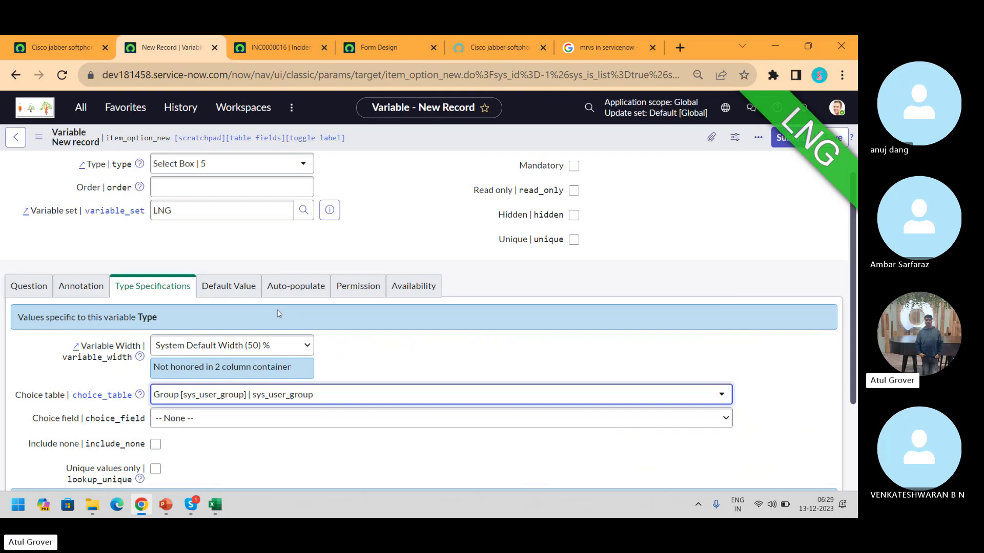
left_click(778, 146)
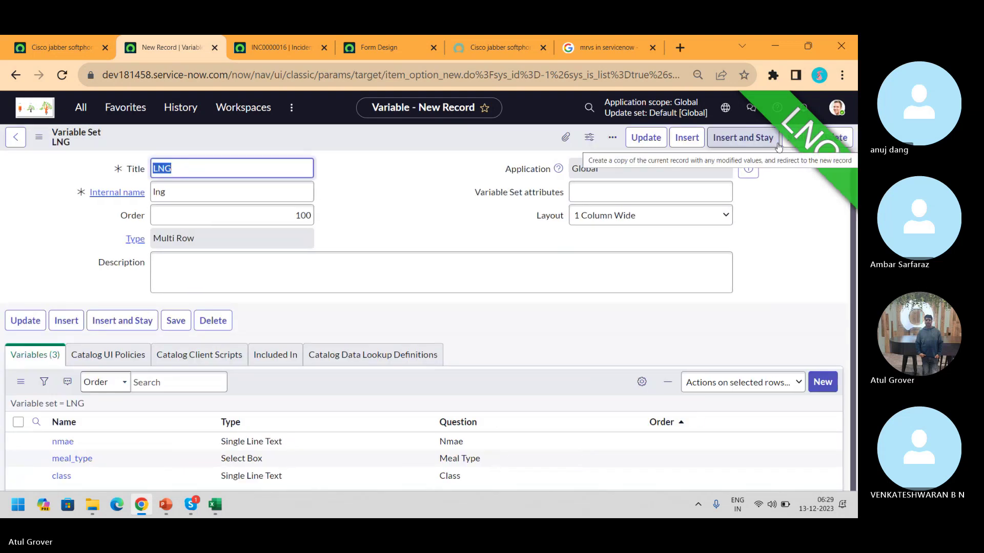
right_click(487, 138)
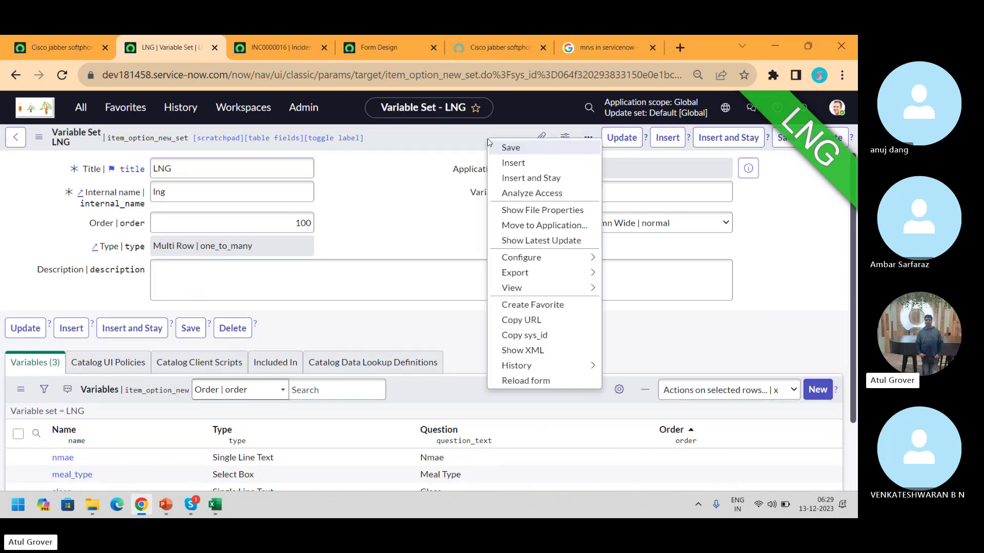
left_click(504, 150)
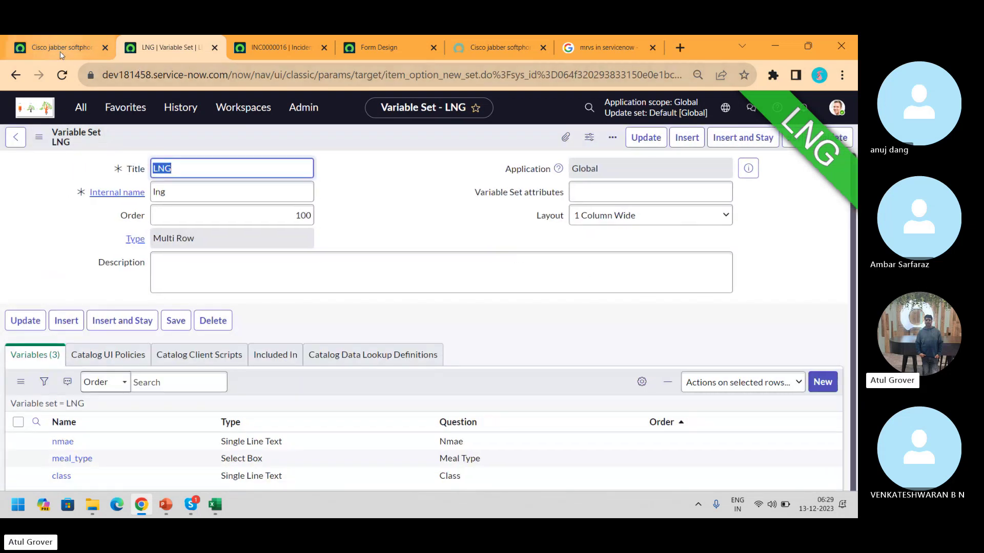
Add LNG to Cisco jabber softphone's variable sets and save
left_click(60, 52)
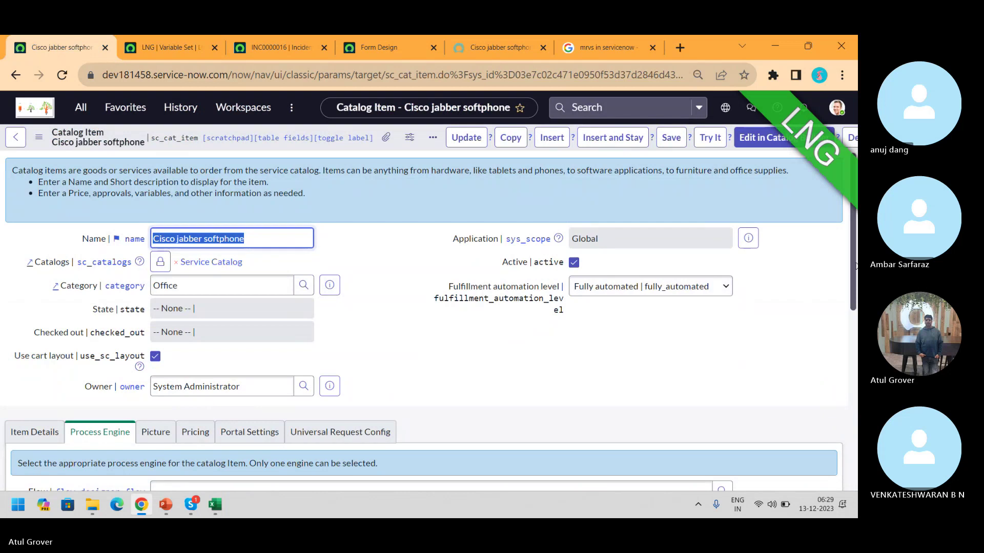
scroll(856, 410, "down", 3)
scroll(857, 410, "down", 3)
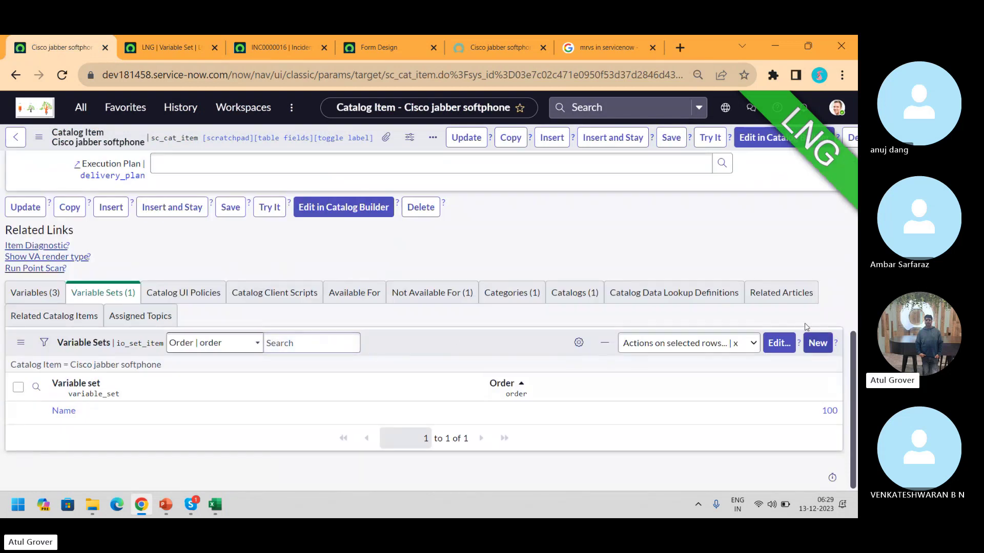
left_click(778, 343)
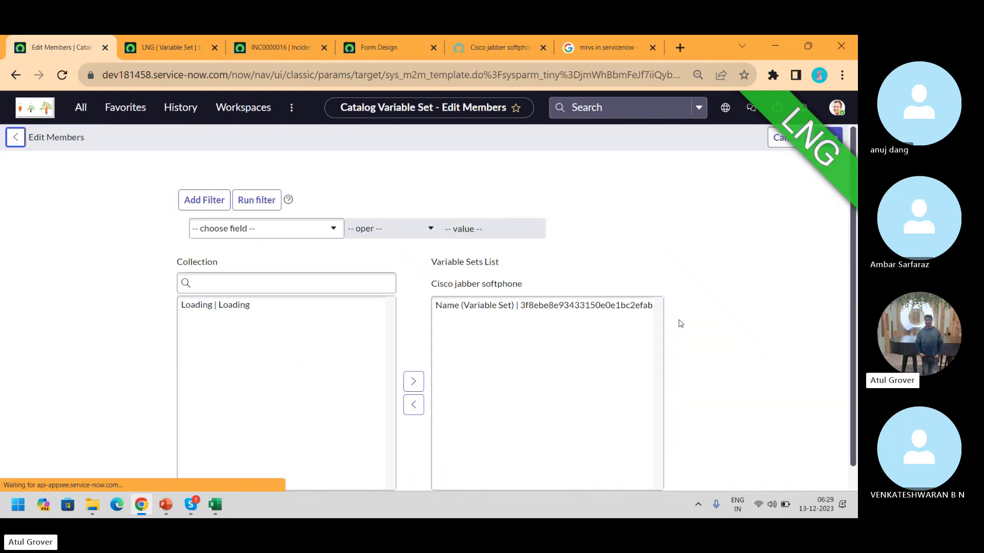
left_click(304, 278)
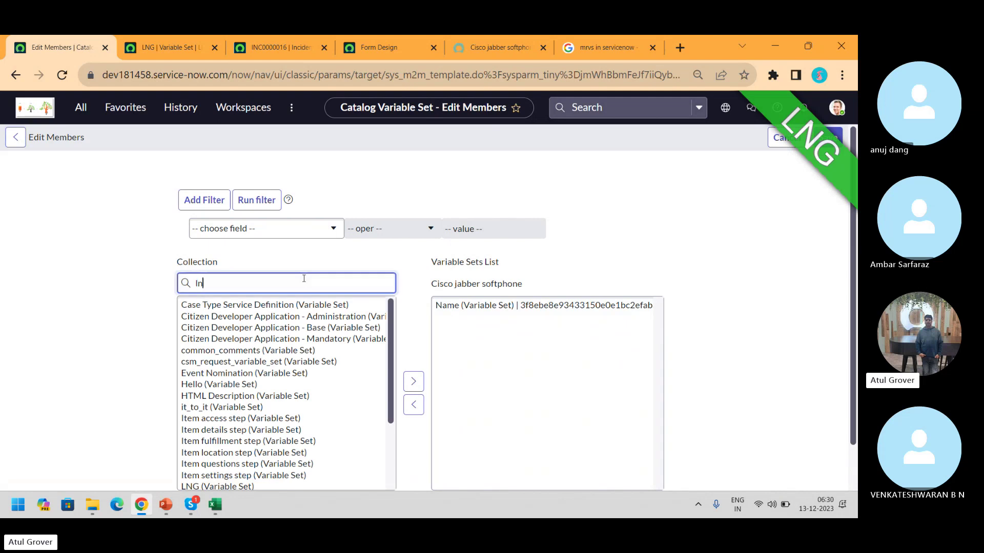
left_click(246, 306)
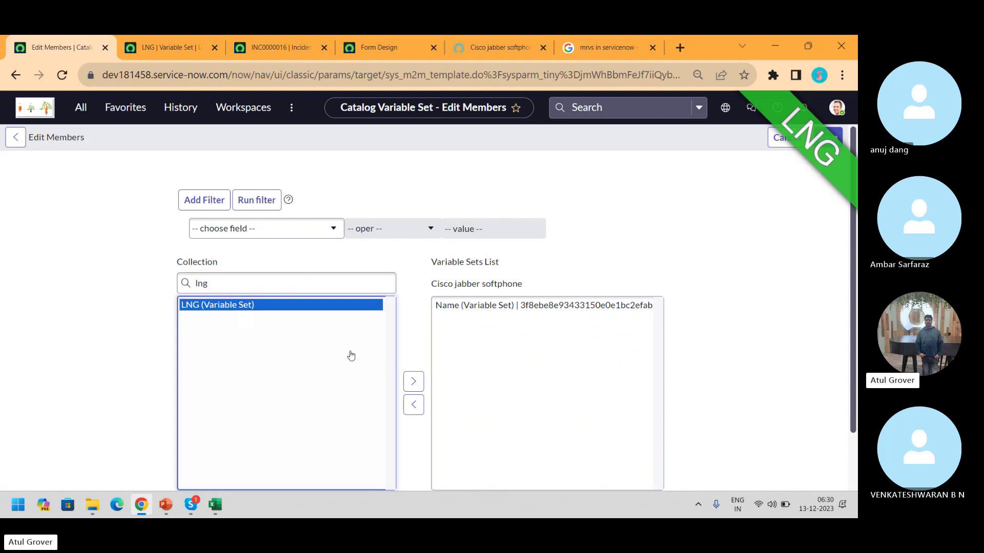
left_click(408, 383)
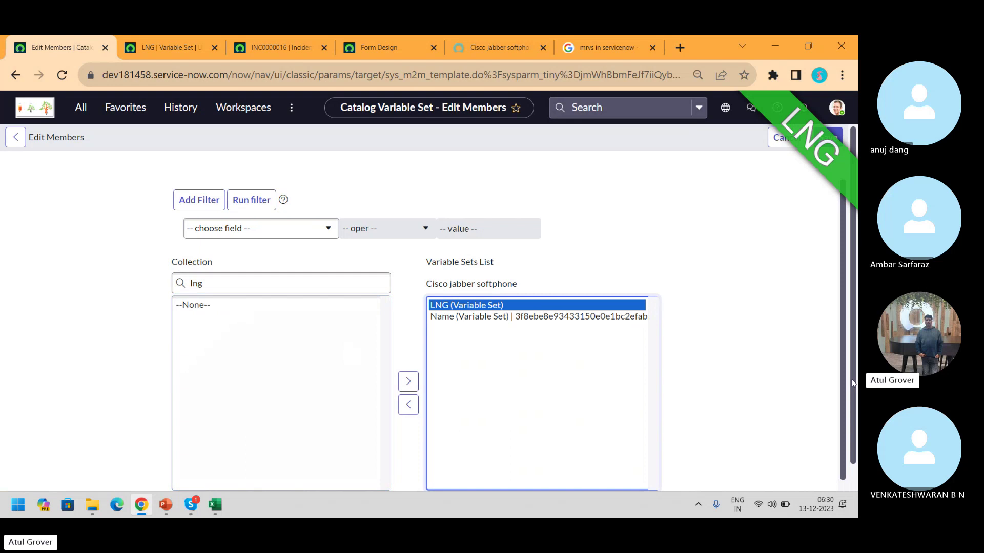
scroll(853, 384, "down", 1)
left_click(444, 477)
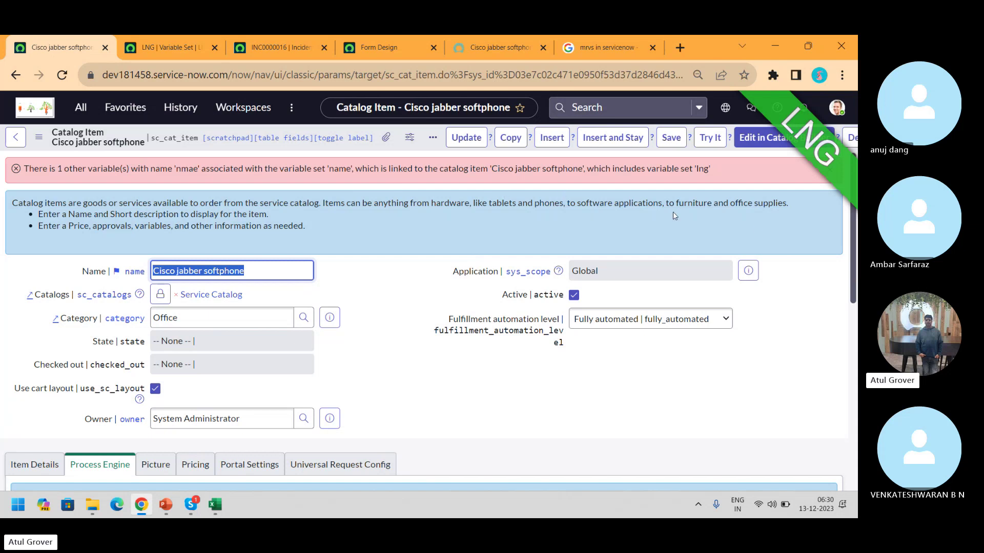
left_click_drag(854, 254, 854, 479)
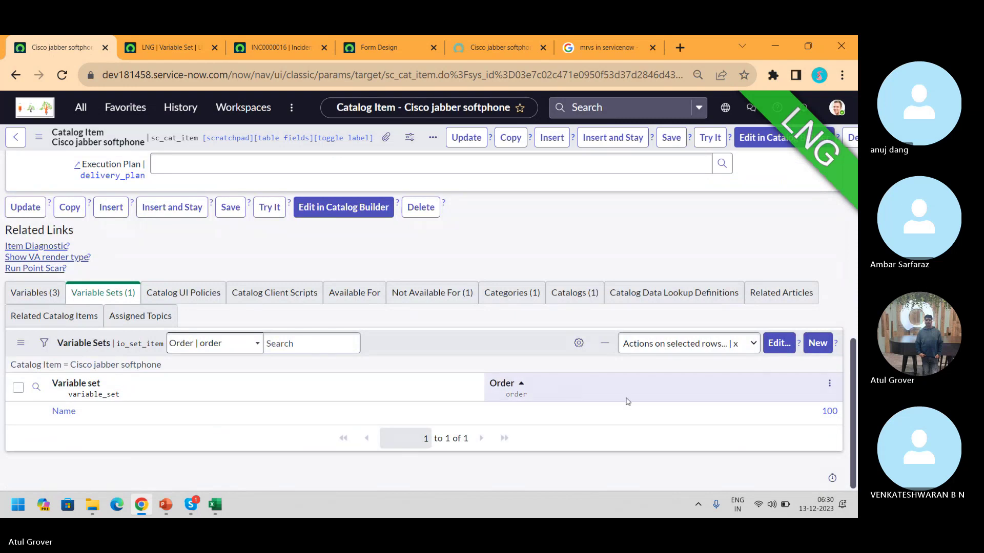
Swap Name out for LNG in the variable sets and save; a duplicate 'nmae' error blocks it
left_click(774, 351)
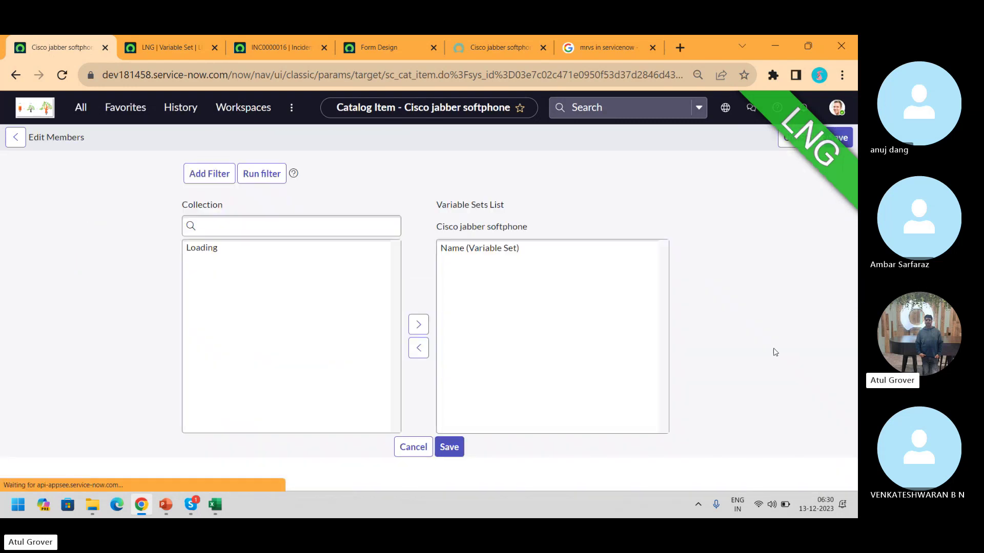
double_click(454, 310)
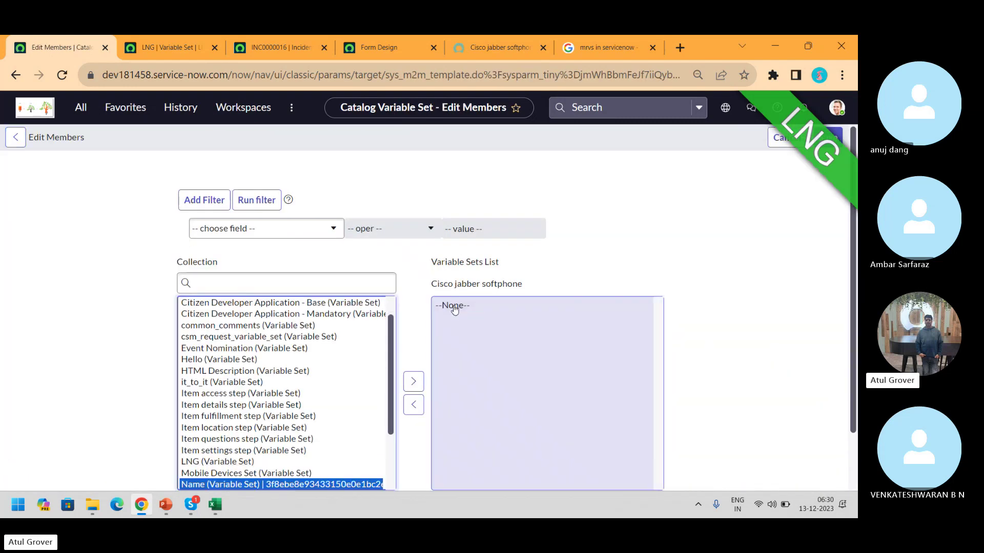
left_click(296, 285)
type("ln")
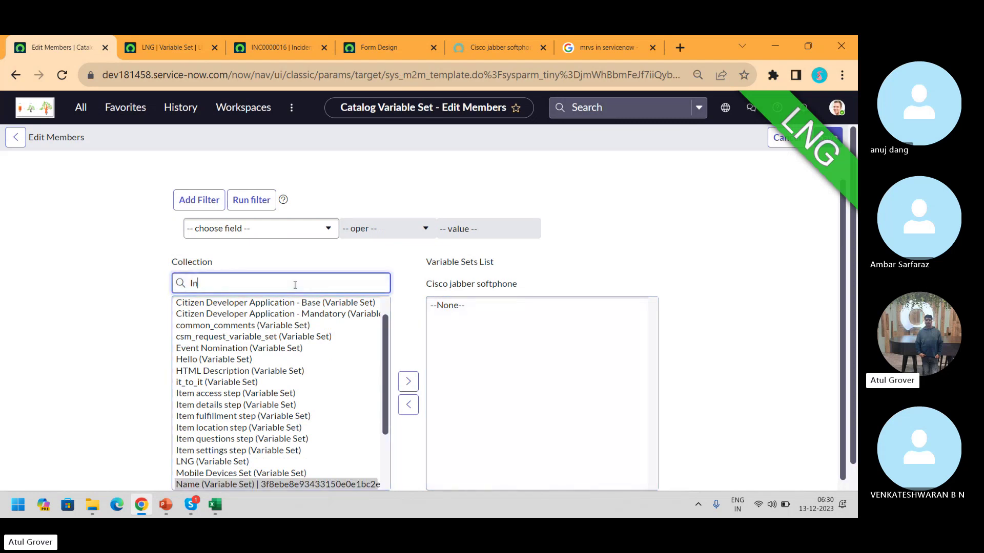
type("g")
left_click(230, 306)
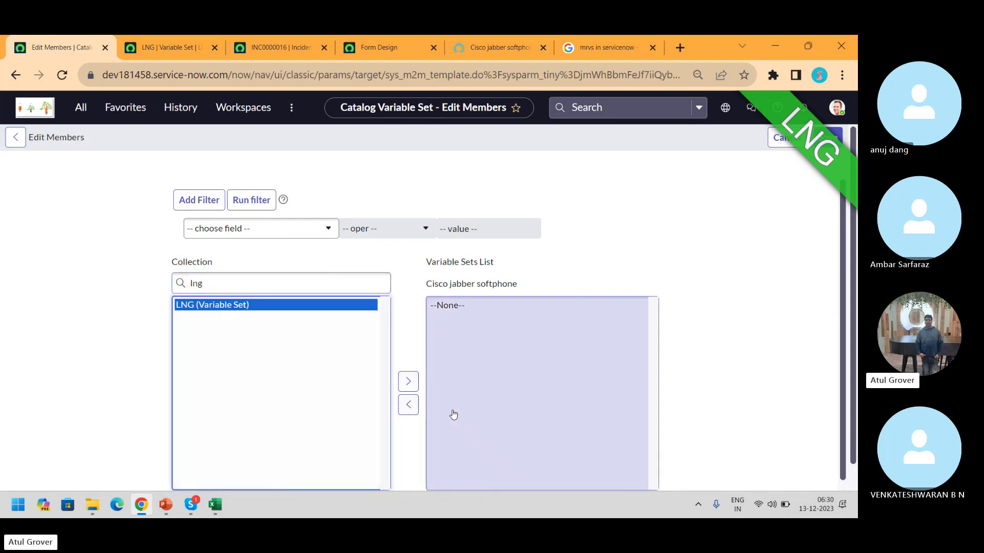
left_click(409, 381)
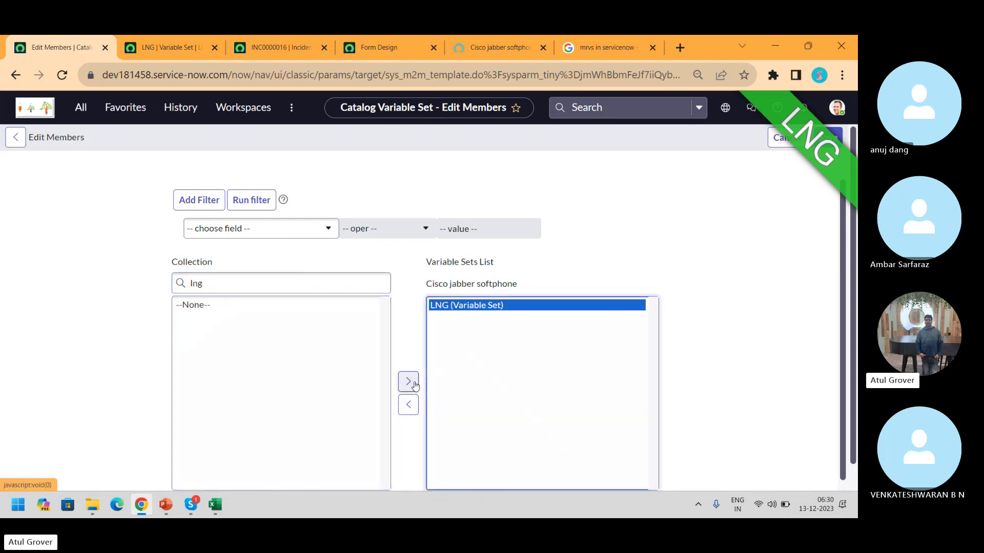
left_click(831, 135)
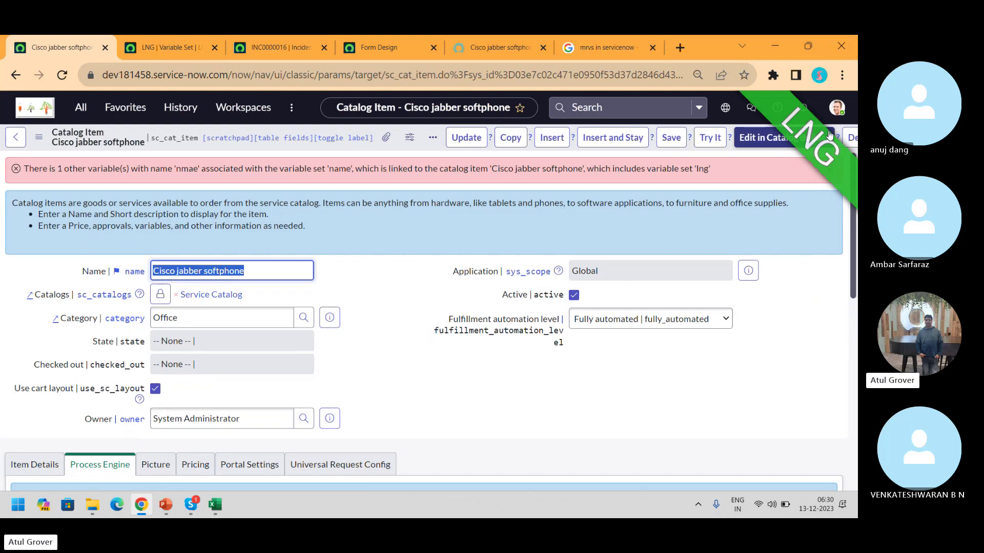
left_click_drag(855, 241, 855, 398)
Change the LNG nmae variable's question to 'Hello LNG' in the list and save the set
left_click(160, 51)
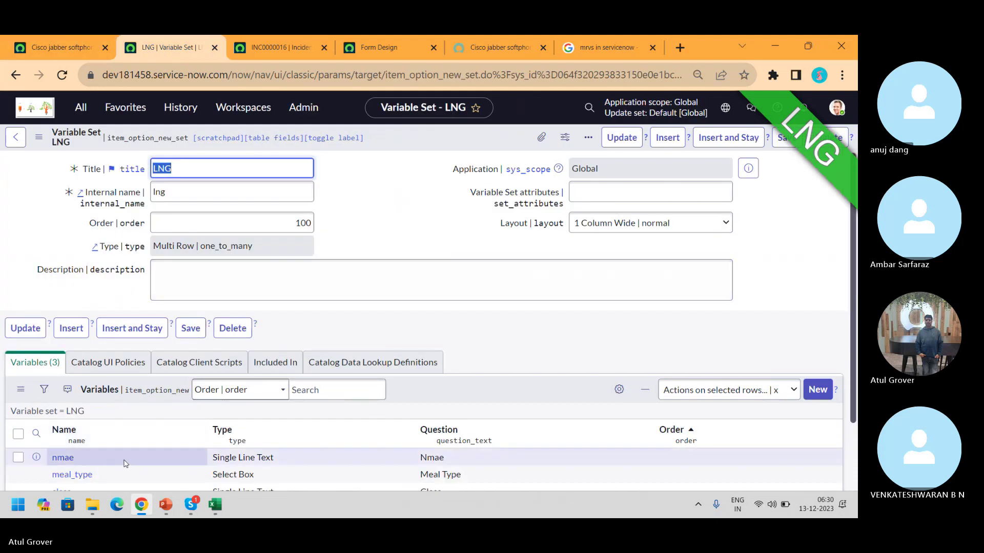
double_click(125, 463)
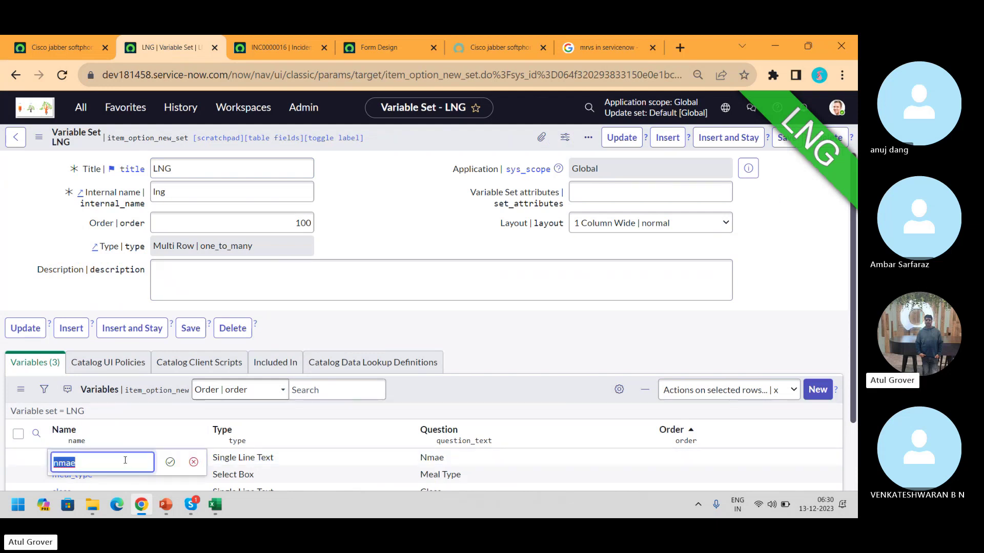
type("Helelo Wok")
left_click(170, 463)
double_click(477, 458)
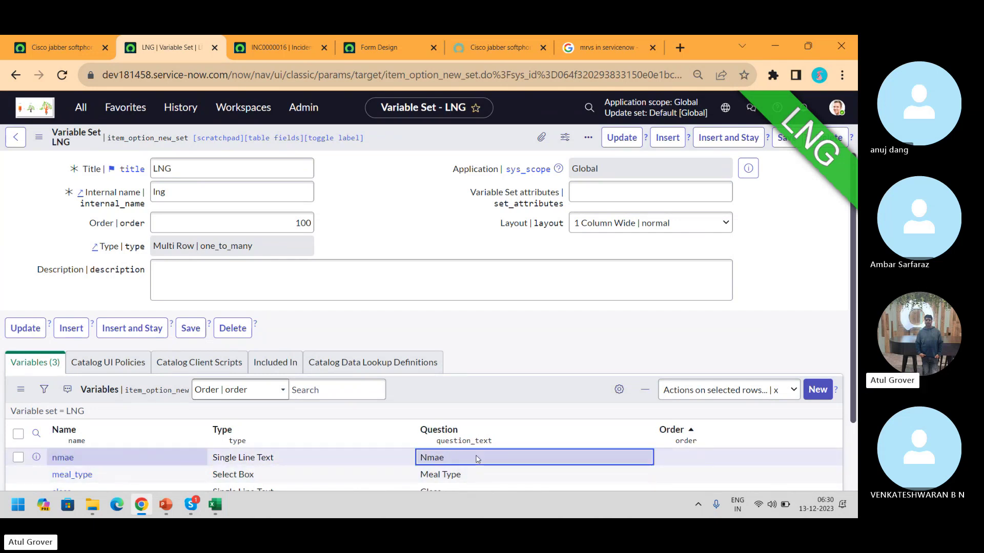
type("Hello LNG")
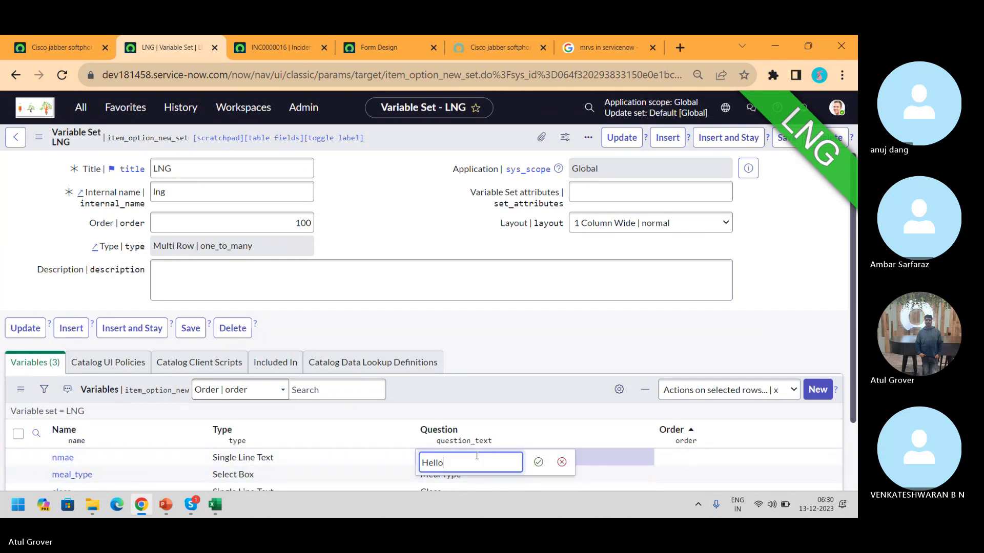
left_click(538, 462)
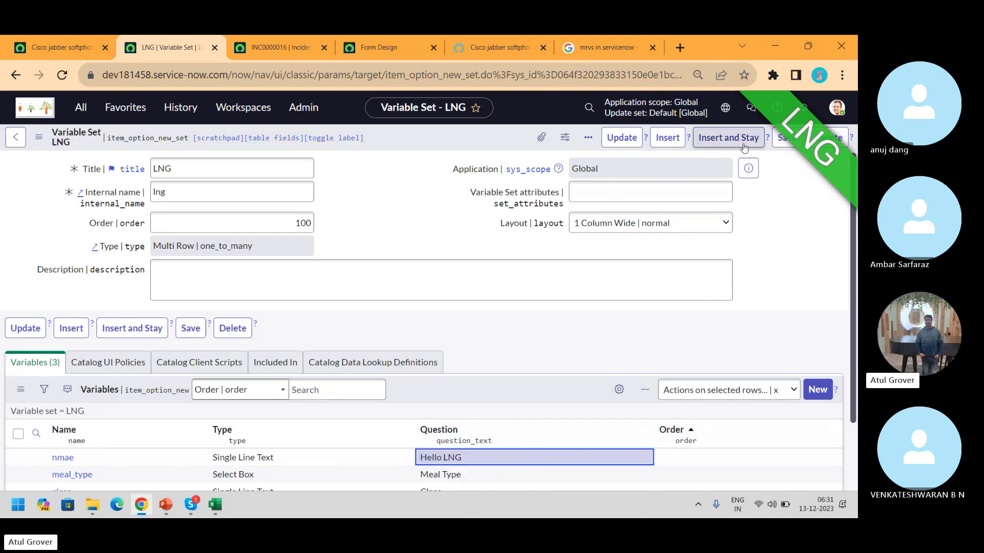
right_click(423, 140)
left_click(444, 146)
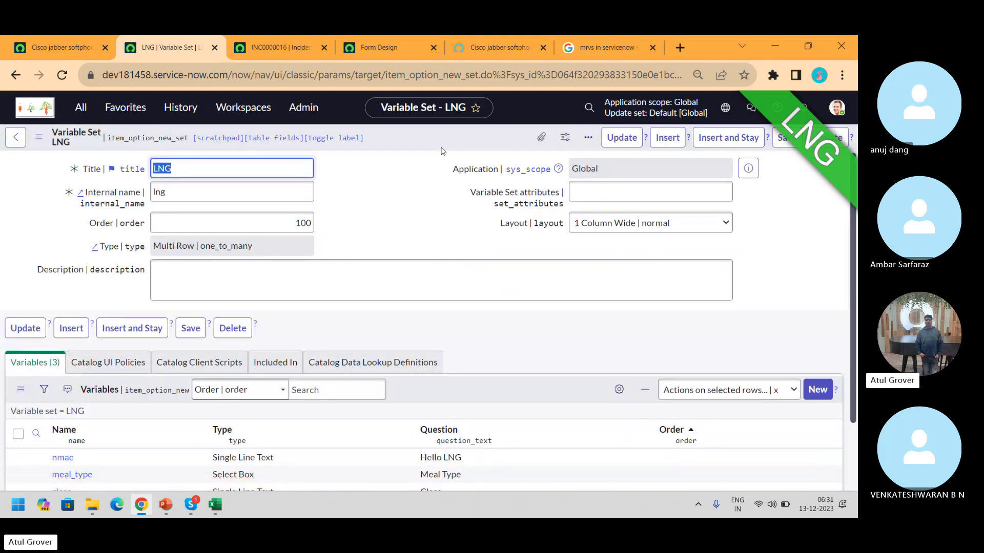
Search 'lng', move LNG into the Cisco jabber softphone Variable Sets List, and save
left_click(69, 51)
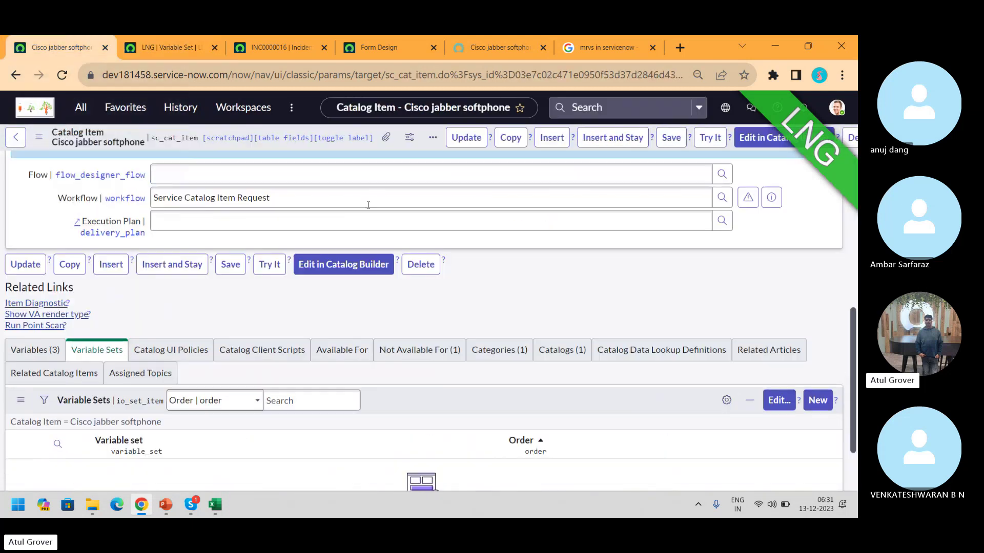
left_click(779, 400)
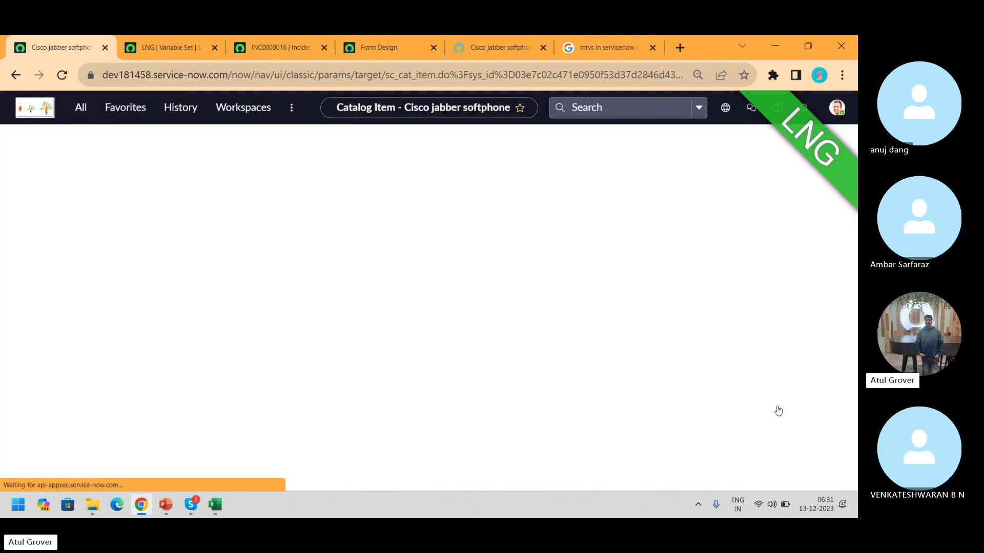
left_click(233, 288)
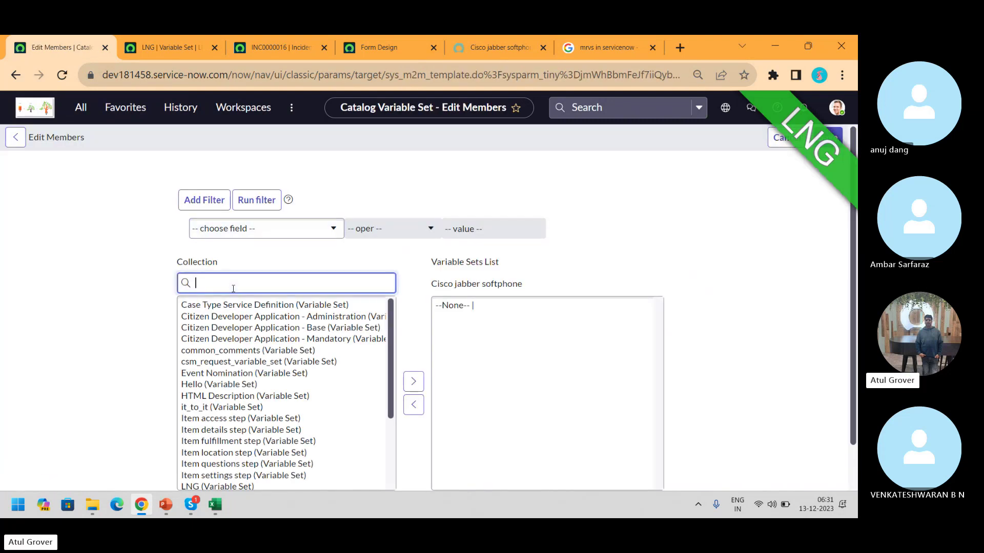
type("lng")
left_click(230, 304)
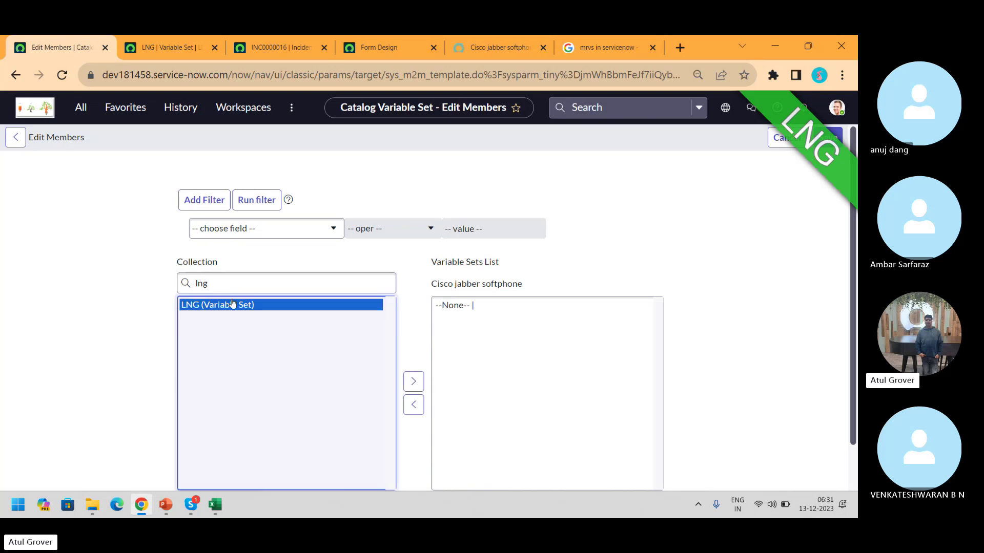
left_click(414, 381)
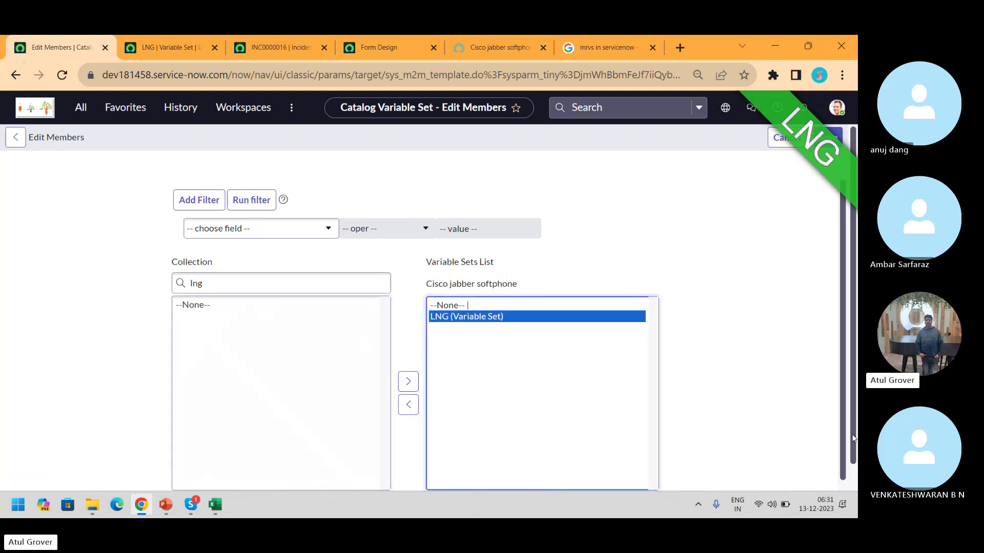
left_click(852, 480)
left_click(439, 475)
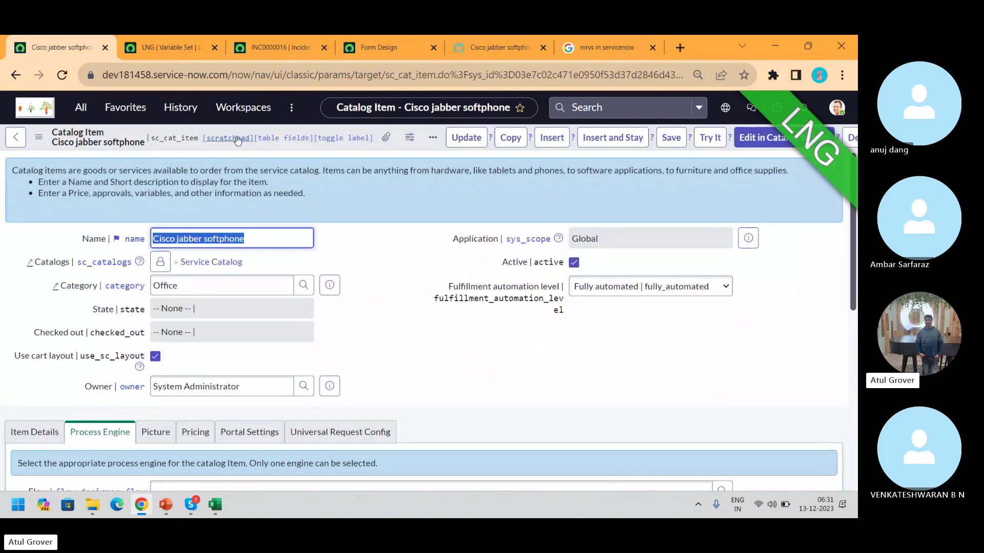
left_click(238, 138)
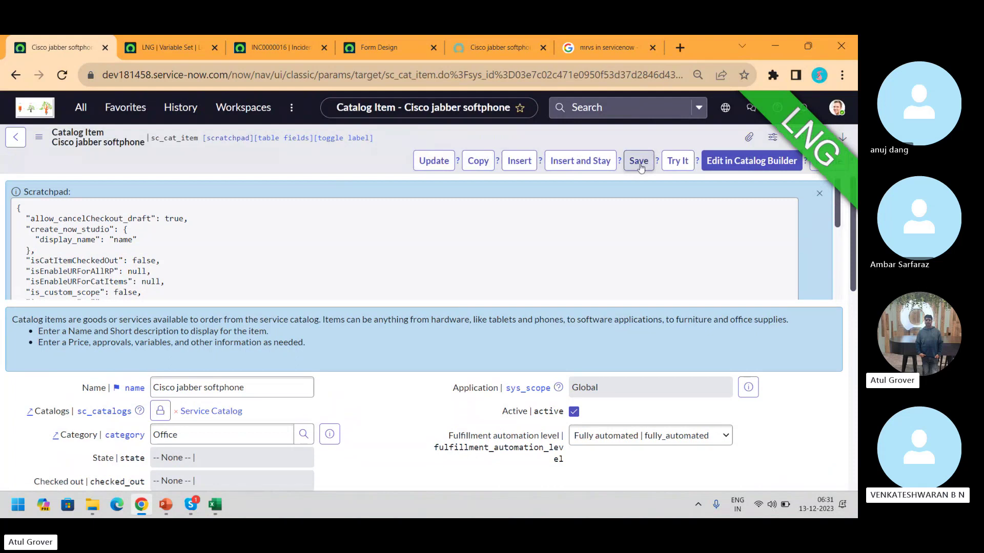
Reload the portal form and scroll down to show the empty LNG grid
left_click(484, 47)
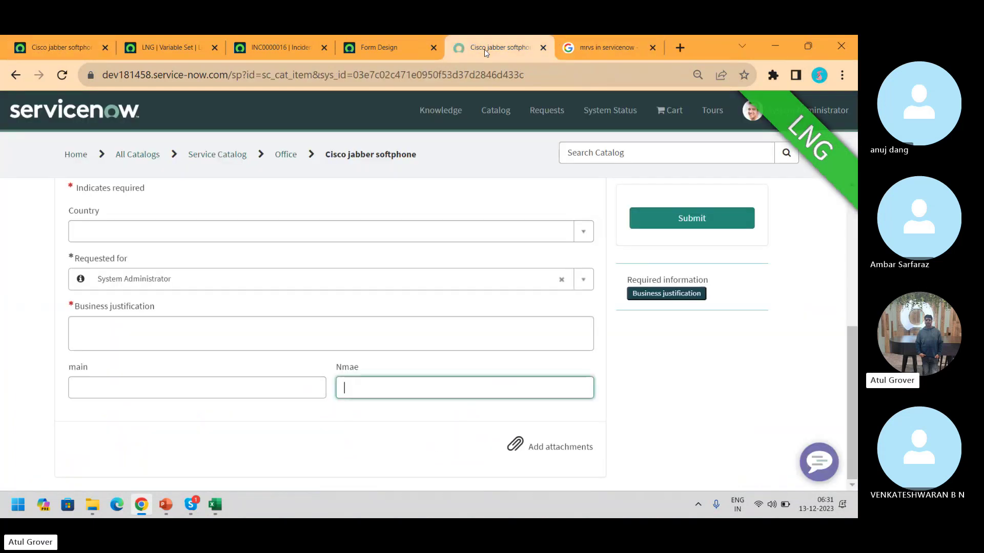
left_click(62, 76)
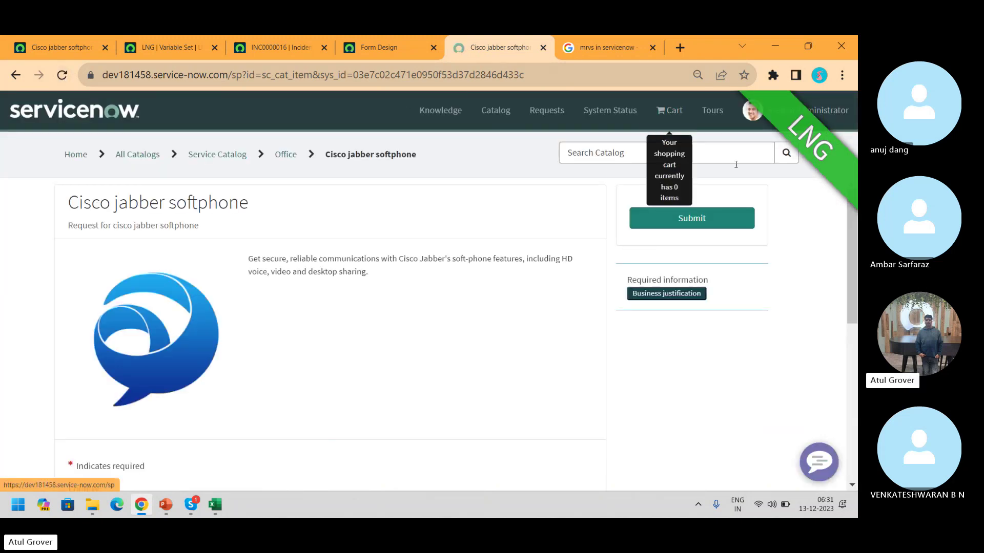
left_click_drag(855, 260, 857, 274)
scroll(217, 308, "down", 6)
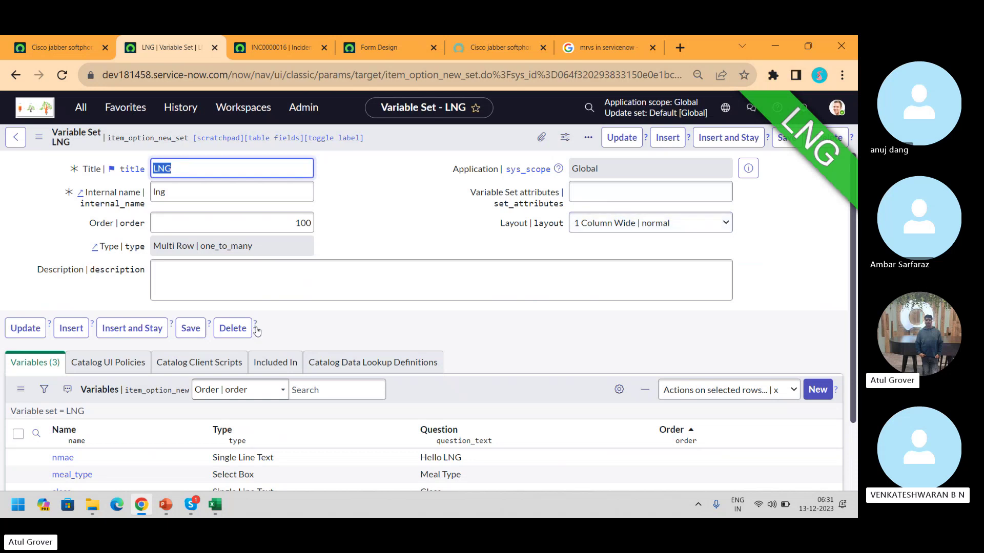
Open Edit Members for the Cisco jabber softphone item's Variable Sets list
left_click(68, 53)
left_click_drag(854, 262, 854, 391)
left_click(779, 450)
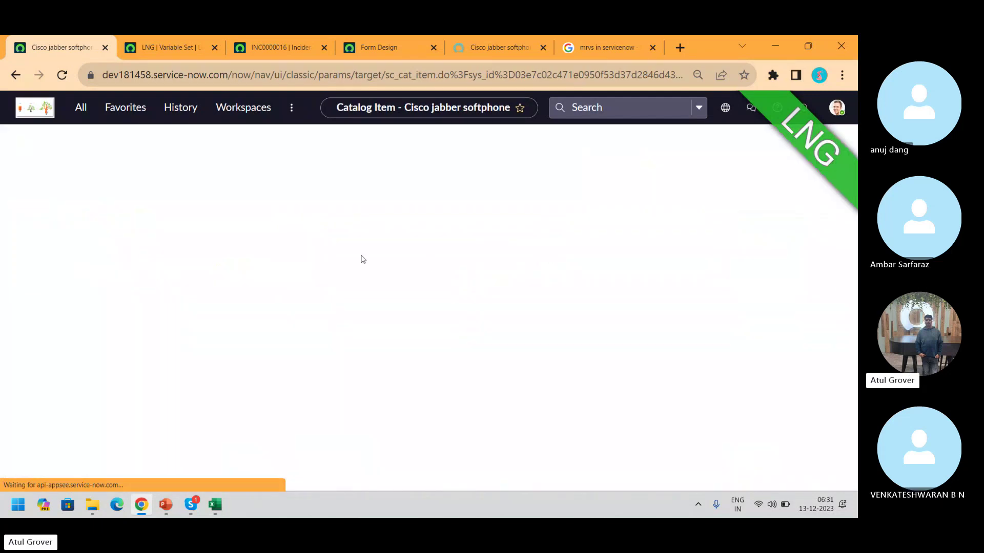
Search 'name', move the Name variable set into the Variable Sets List, and save
left_click(232, 285)
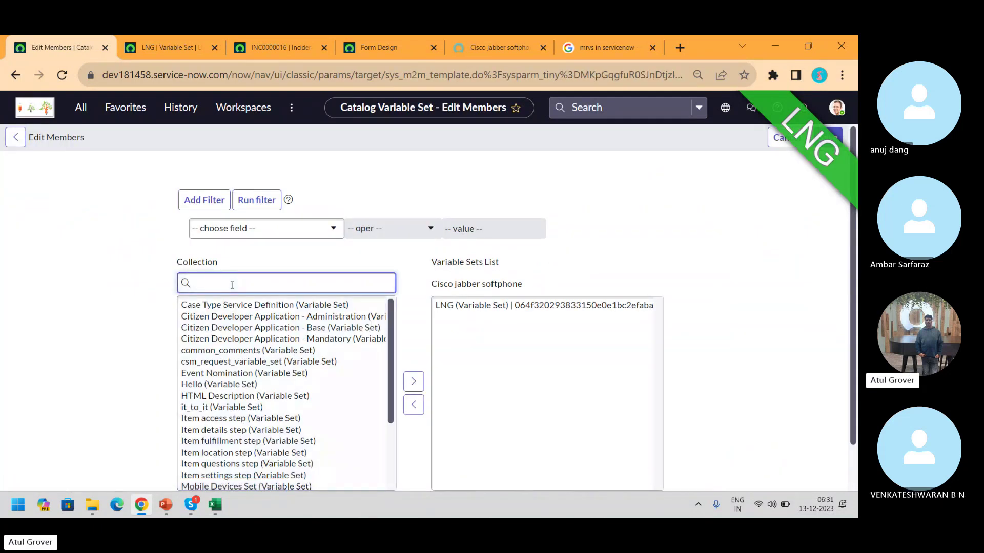
type("name")
left_click(220, 307)
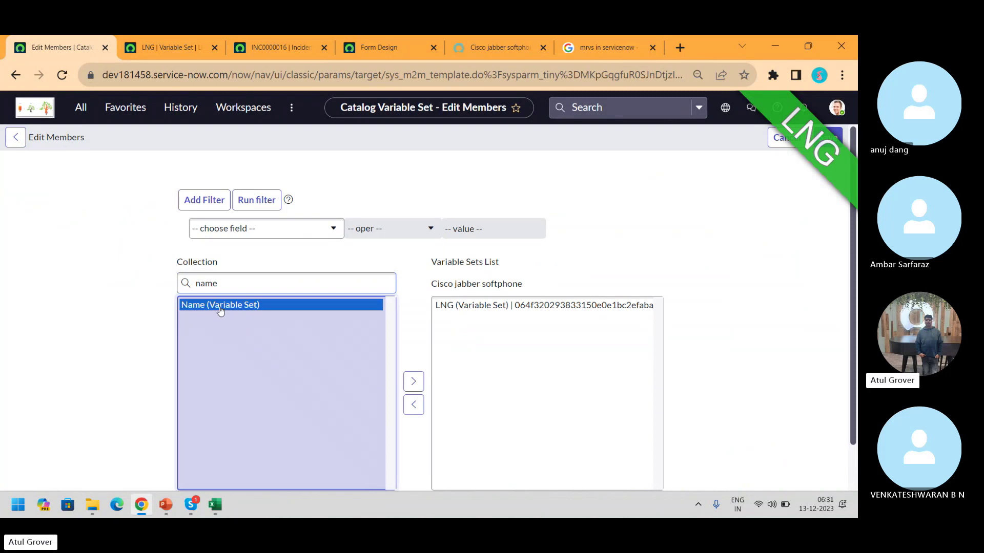
left_click(409, 381)
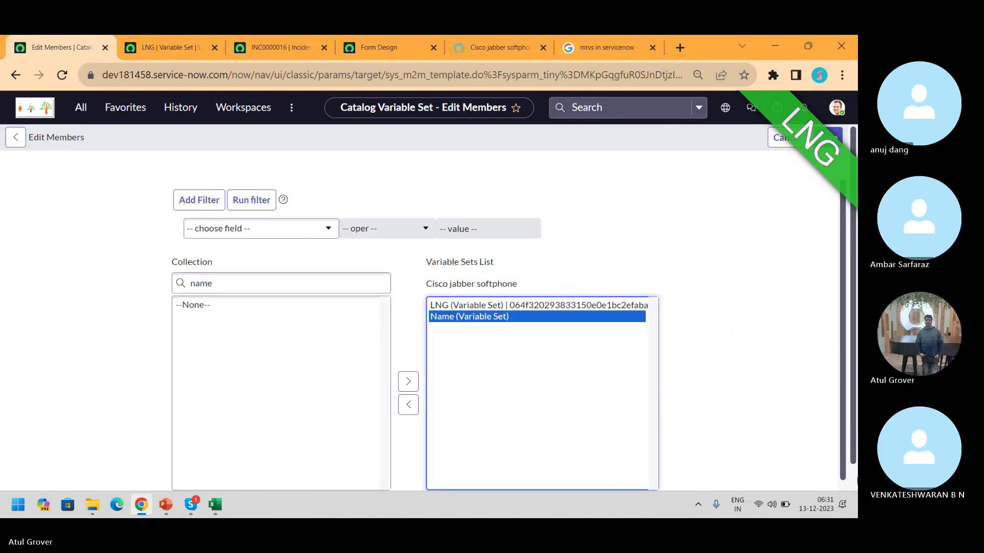
scroll(453, 462, "down", 1)
left_click(453, 480)
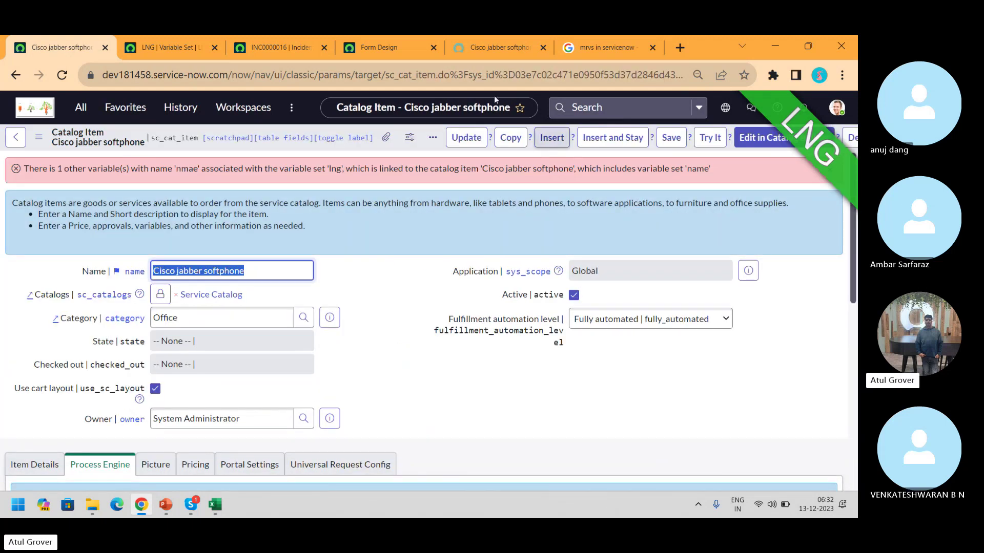
Add an LNG row with a first name under Hello LNG, no Meal Type, and Class X
left_click(479, 47)
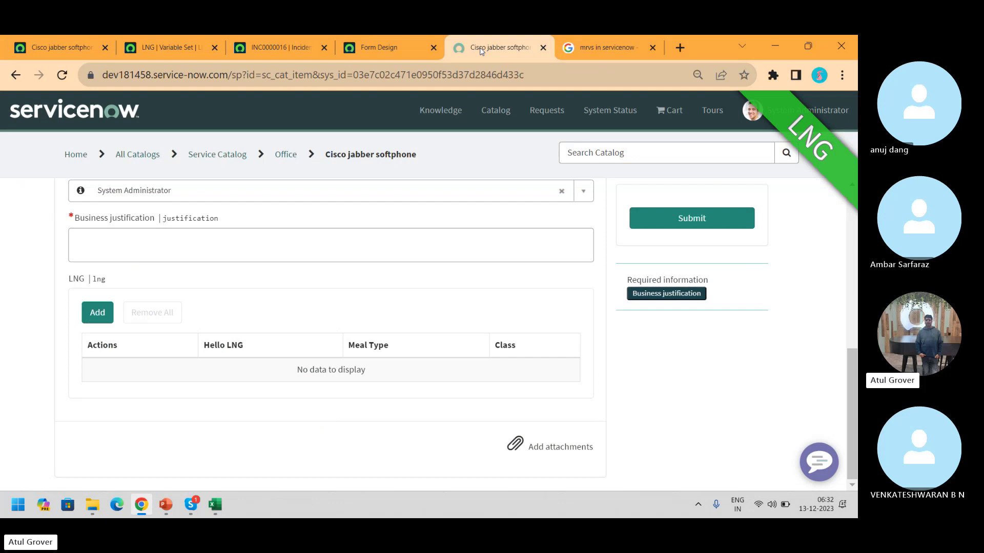
left_click(95, 314)
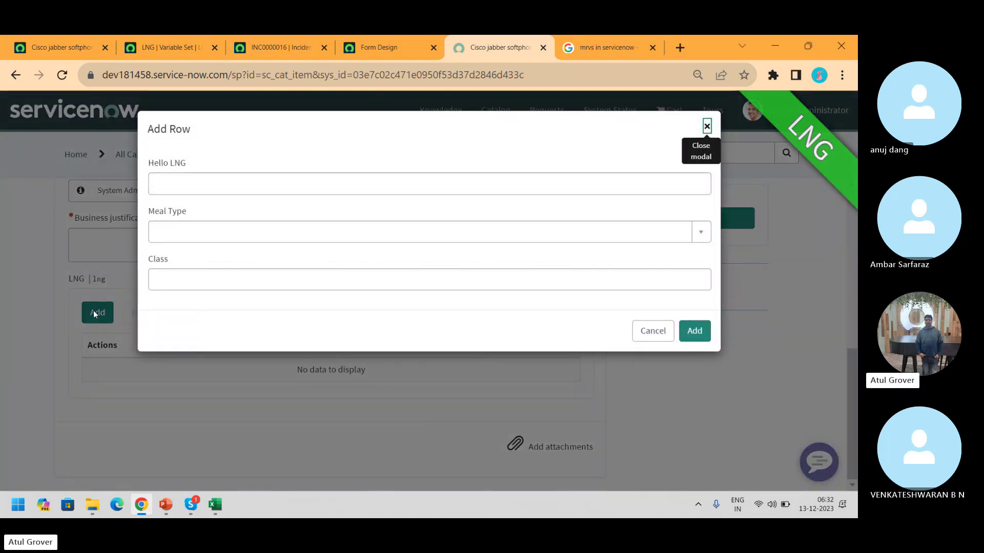
left_click(192, 182)
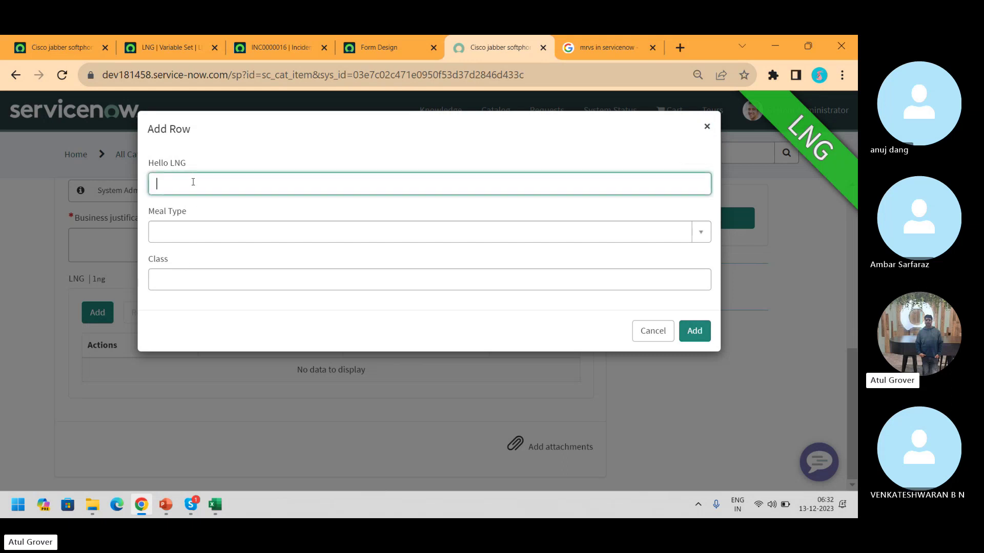
type("Anuj")
key("Tab")
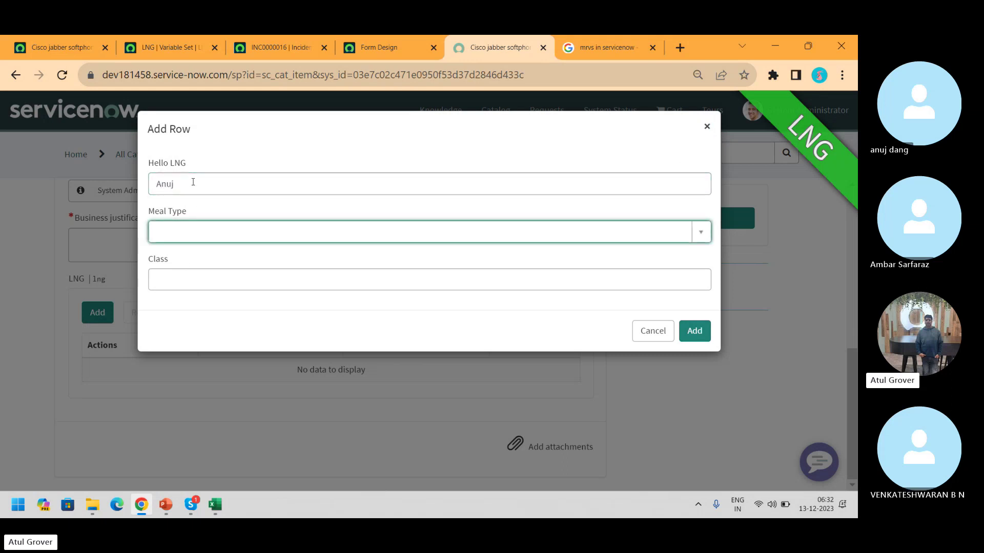
left_click(315, 239)
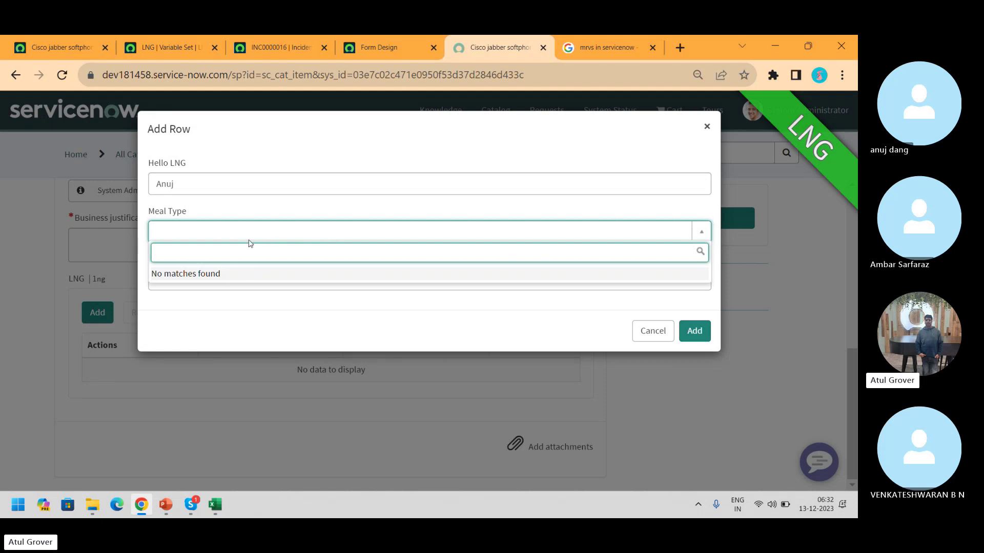
left_click(249, 241)
left_click(227, 282)
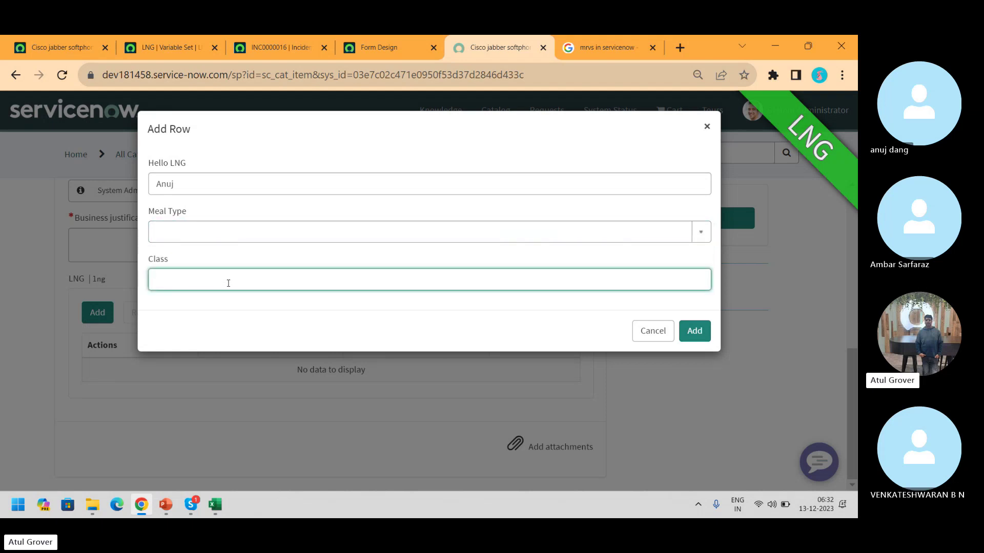
type("X")
left_click(693, 331)
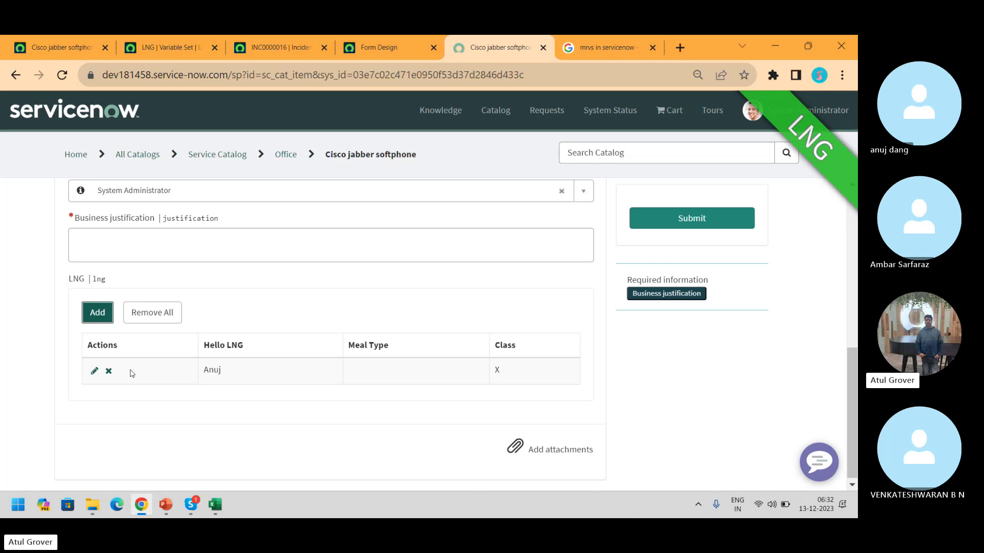
Open the LNG row's editor and cancel it, then delete the row
left_click(94, 373)
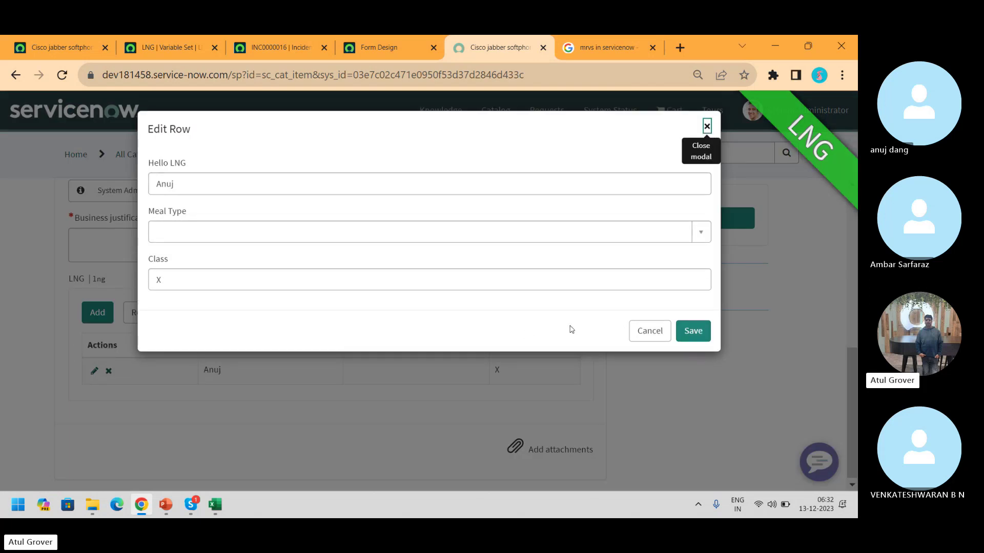
left_click(647, 331)
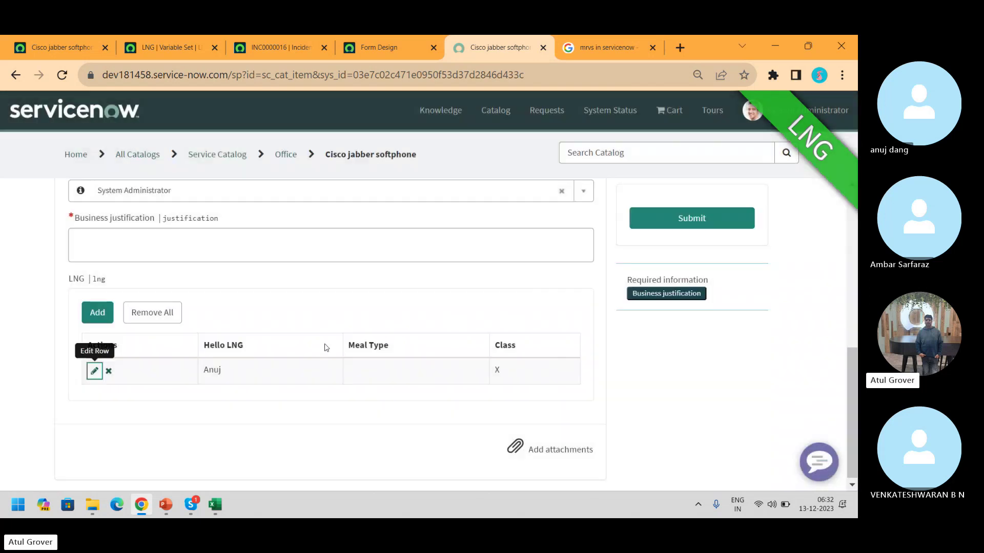
left_click(109, 371)
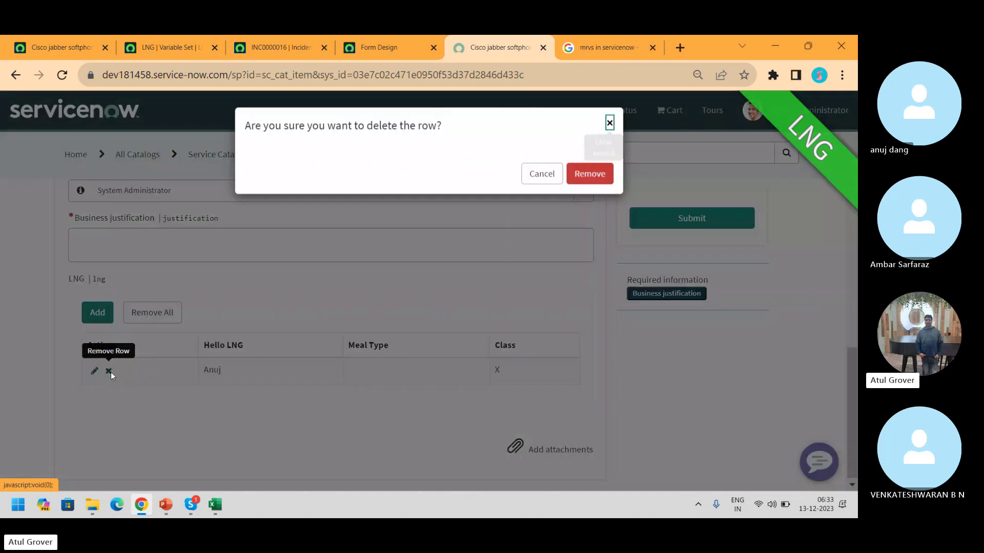
left_click(588, 179)
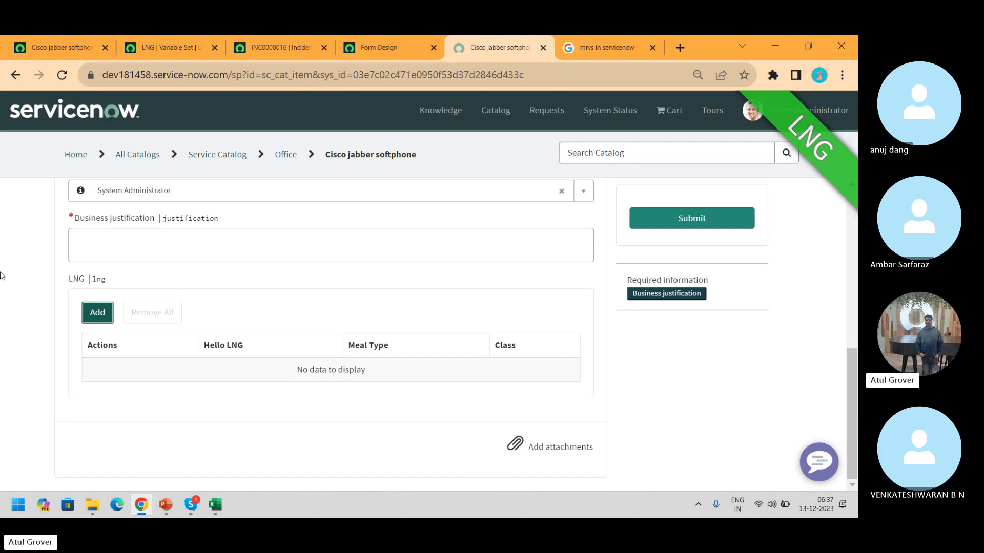
Open the LNG row form and close it without adding anything, briefly checking the Skype call
left_click(101, 317)
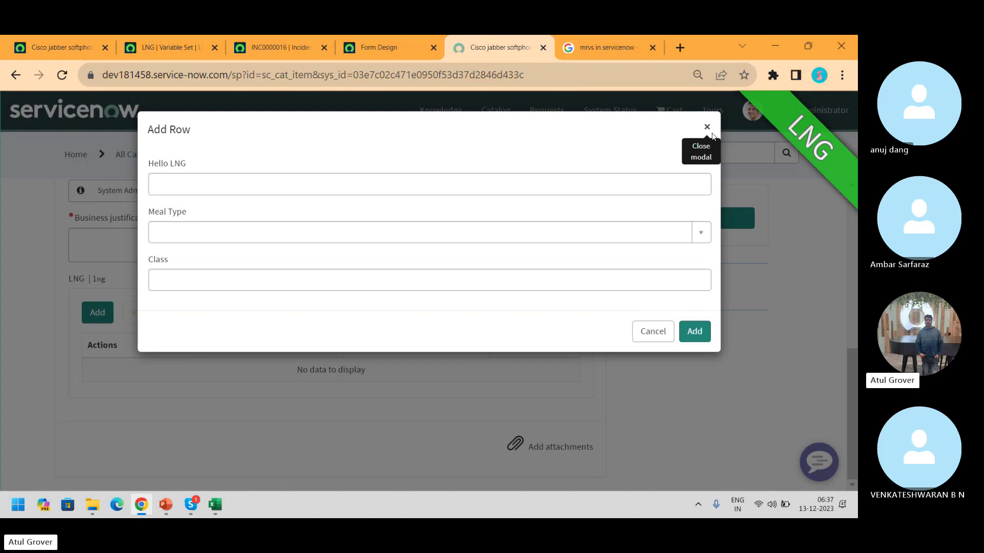
left_click(709, 129)
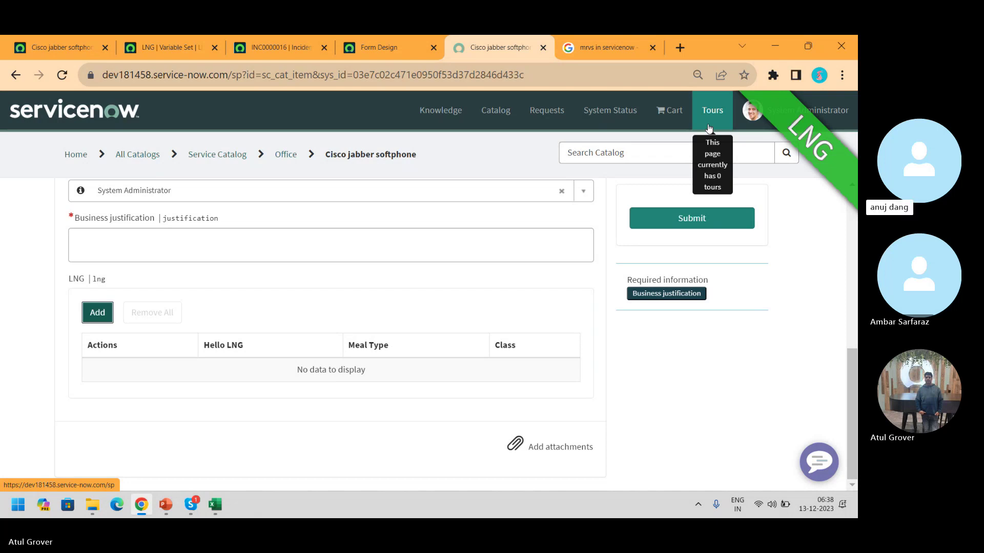
key("alt+Tab")
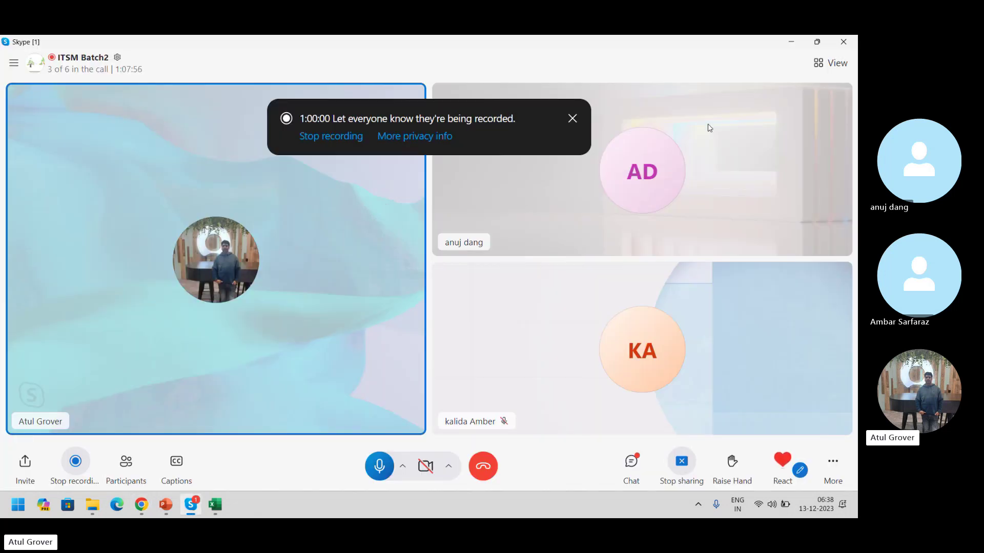
key("alt+Tab")
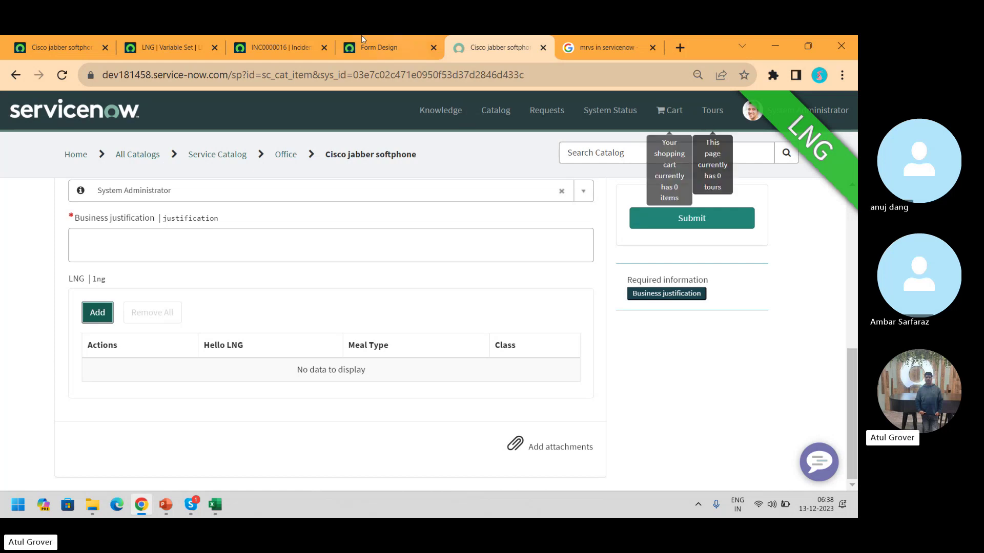
Check the item's portal order form, then start a new catalog UI policy from the item
left_click(58, 48)
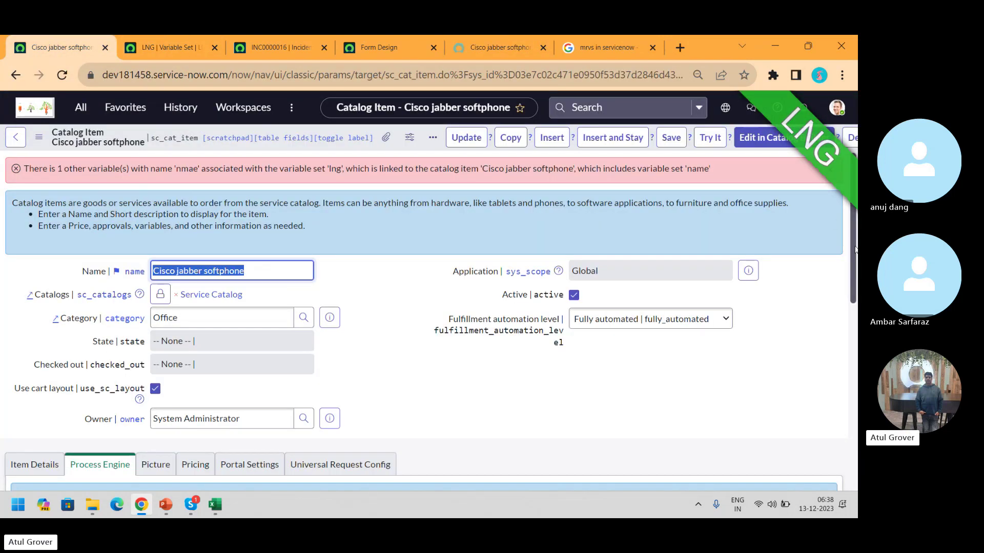
scroll(439, 262, "down", 7)
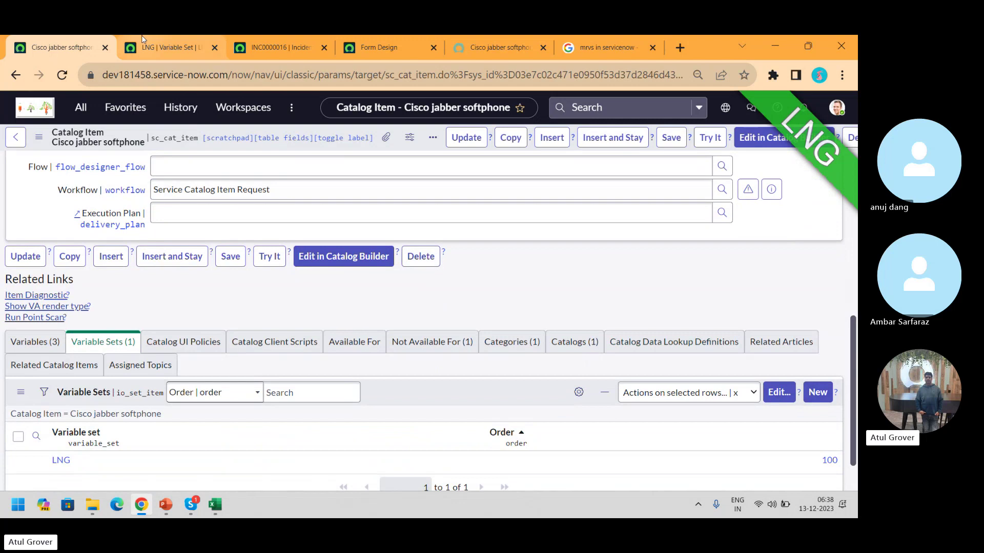
left_click(493, 57)
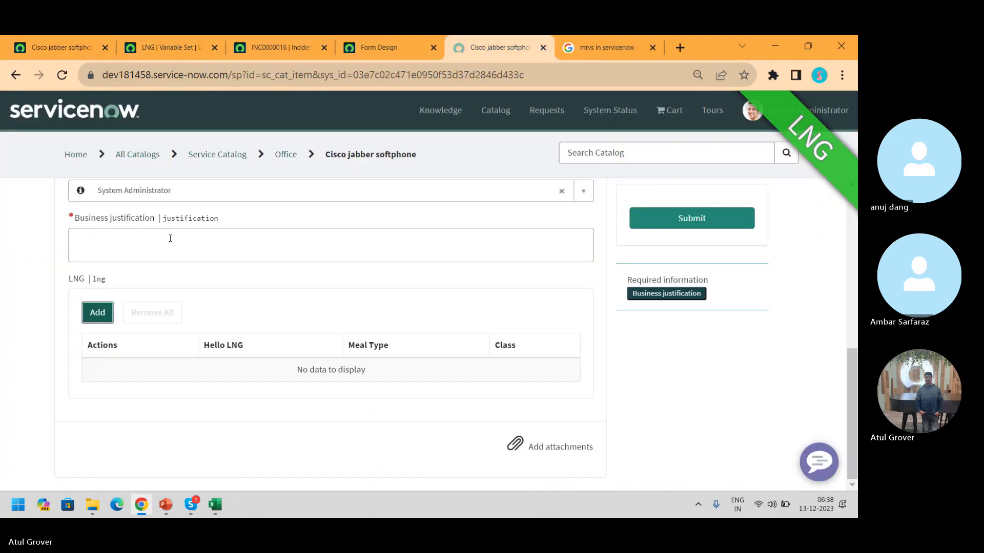
scroll(848, 387, "up", 2)
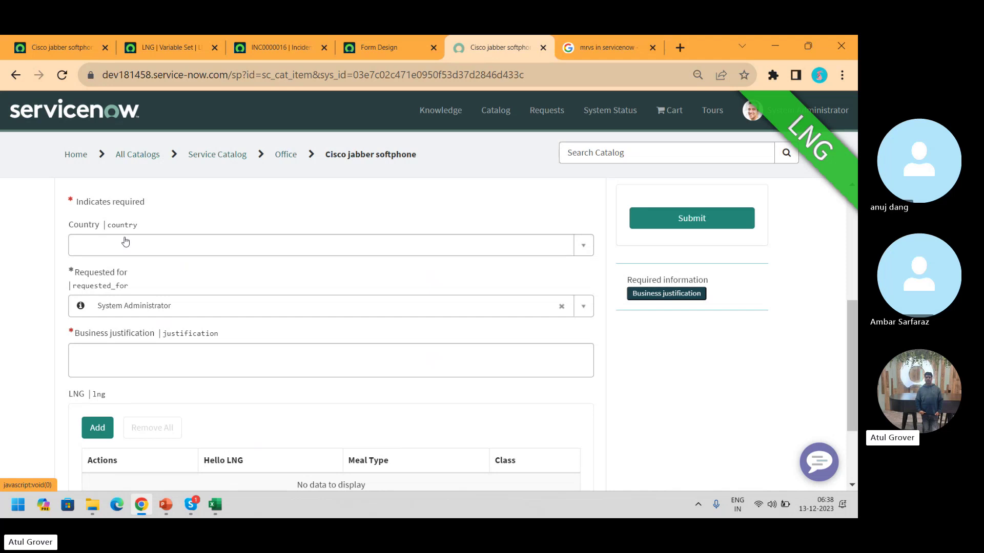
left_click(61, 47)
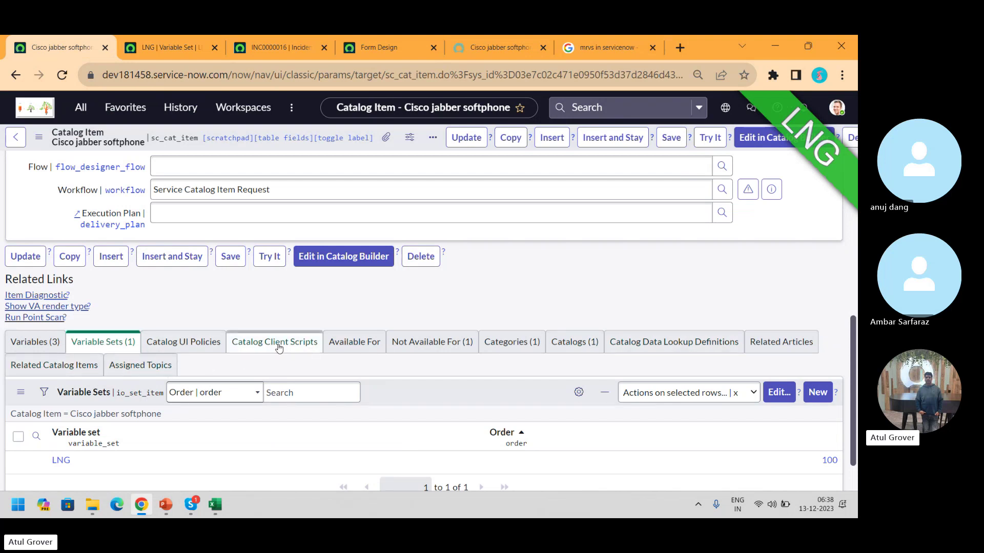
left_click(189, 342)
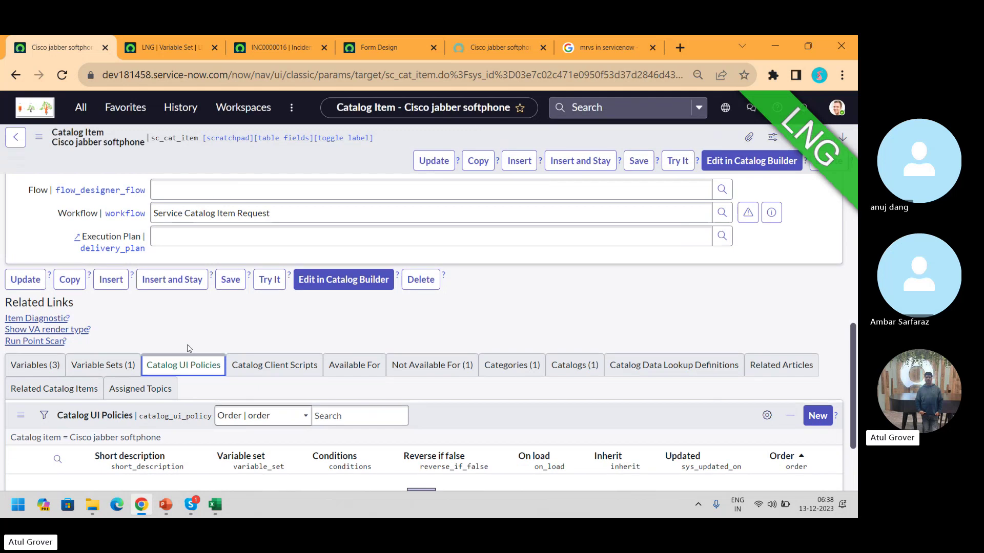
left_click(817, 416)
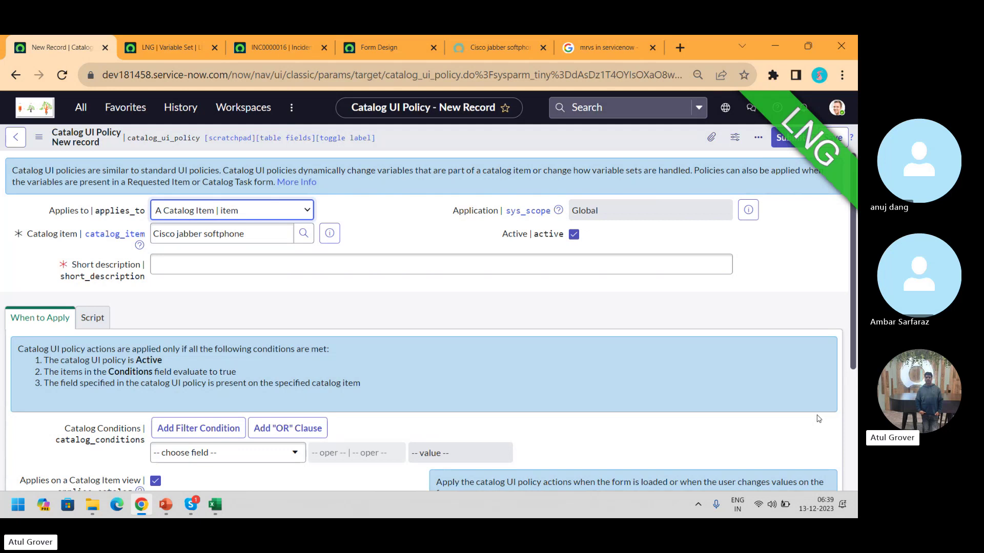
Enter the policy short description 'Hide BJ', after rechecking the portal order form
left_click(277, 269)
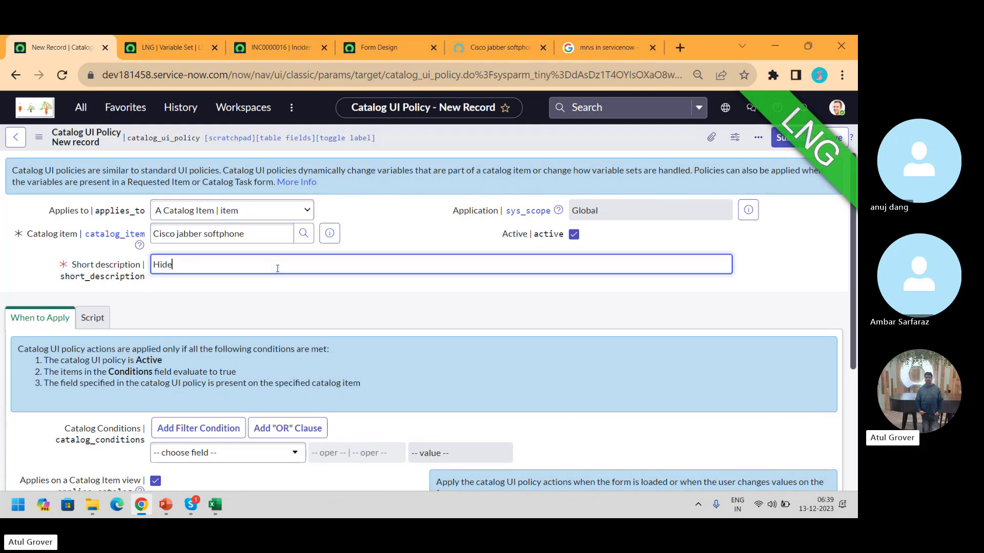
left_click(513, 49)
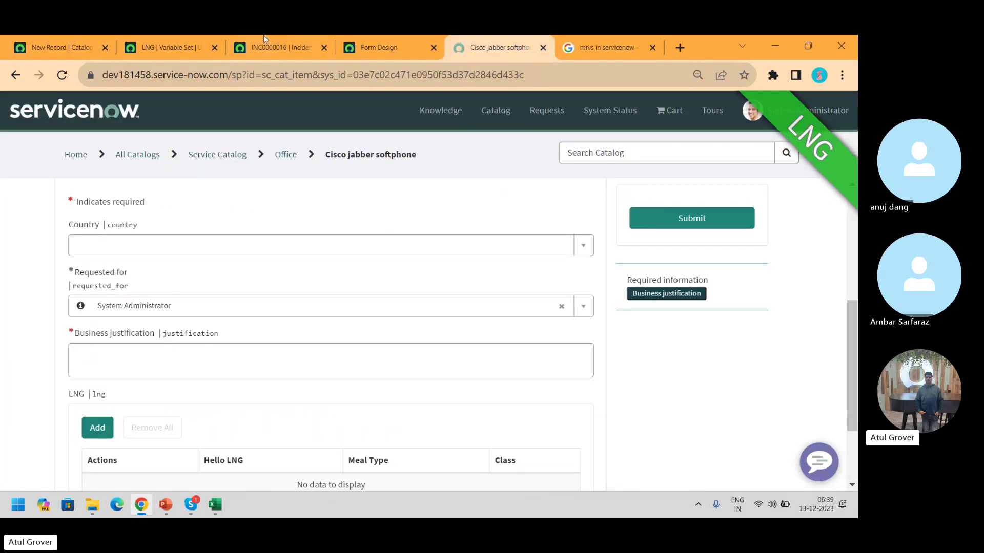
left_click(51, 47)
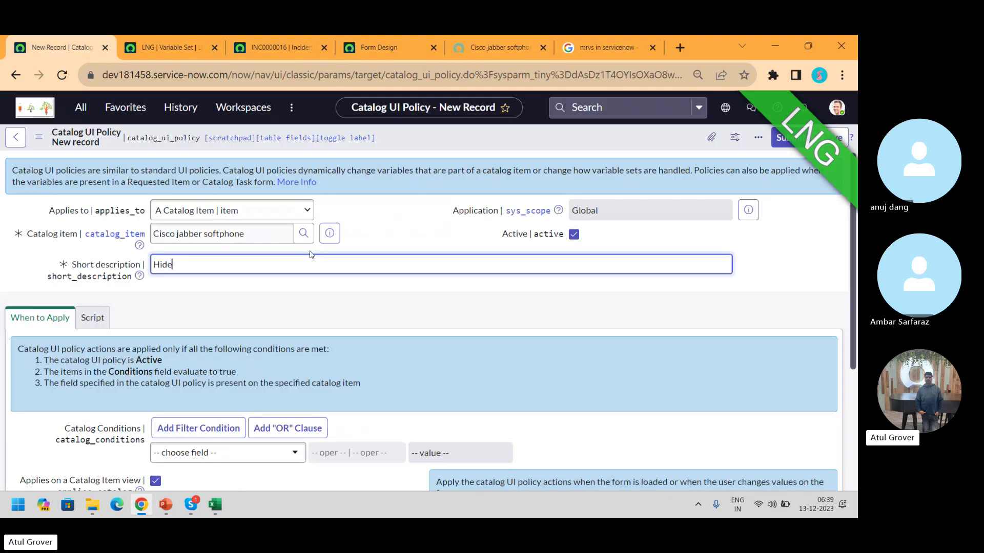
type("BJ")
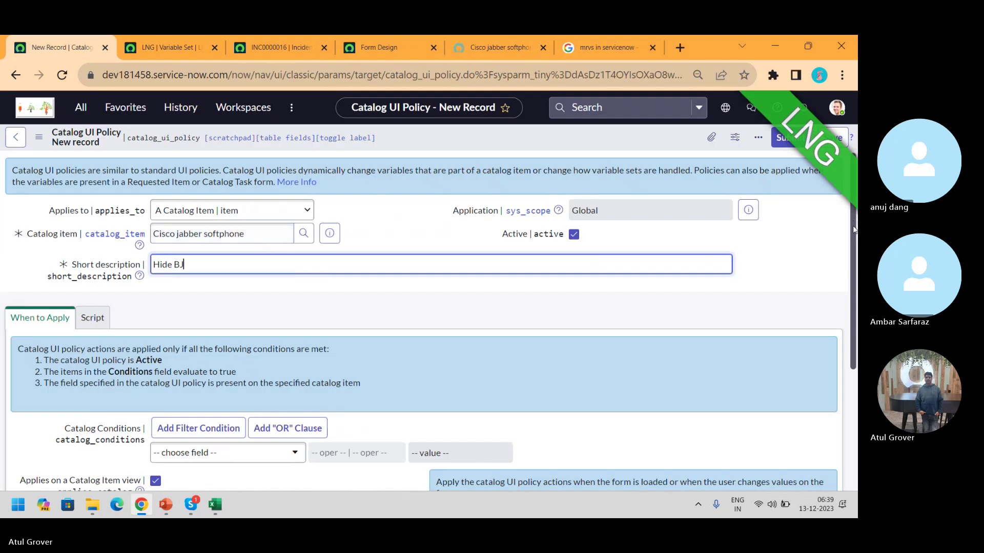
scroll(854, 230, "down", 3)
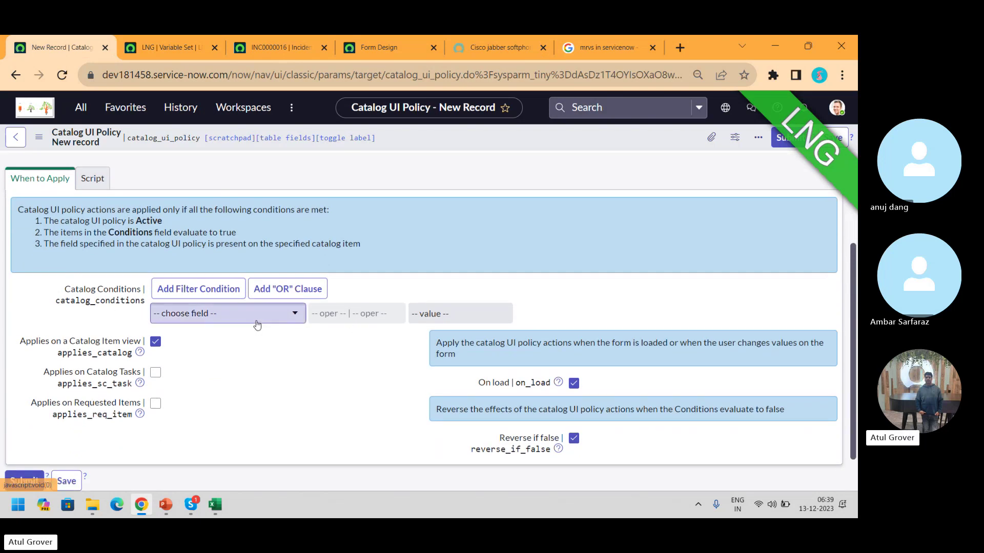
Add the condition country is Angola, checking the portal's country names, and save the policy
left_click(258, 325)
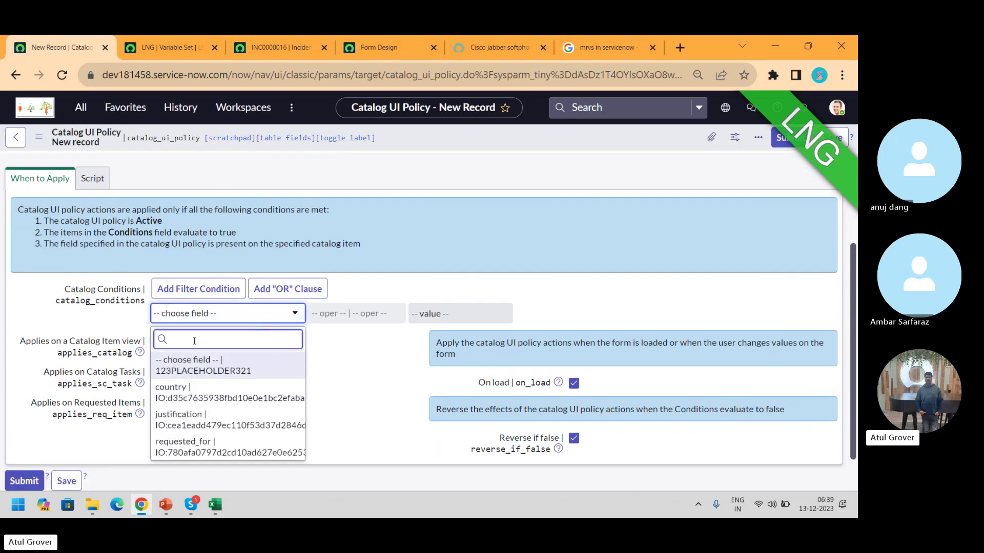
left_click(227, 393)
left_click(427, 315)
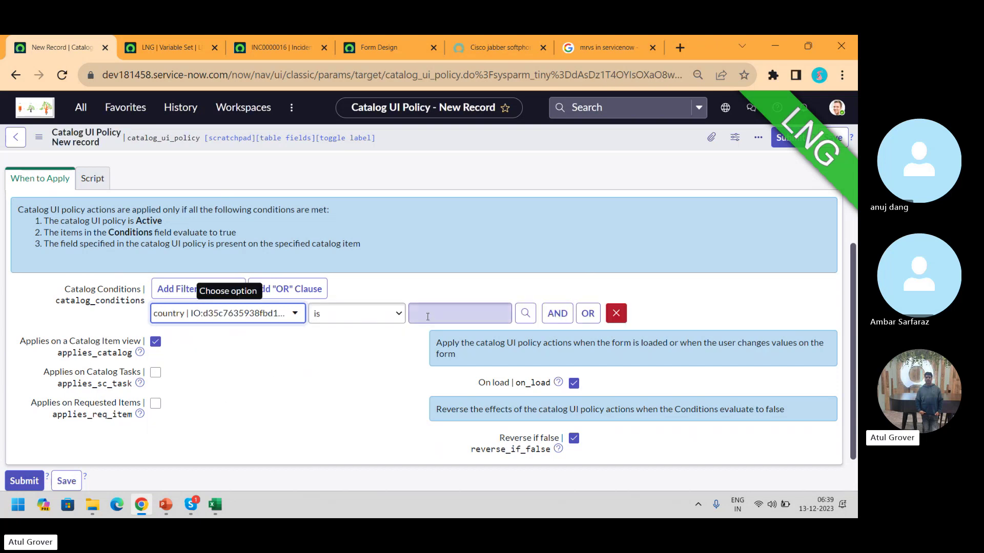
left_click(504, 47)
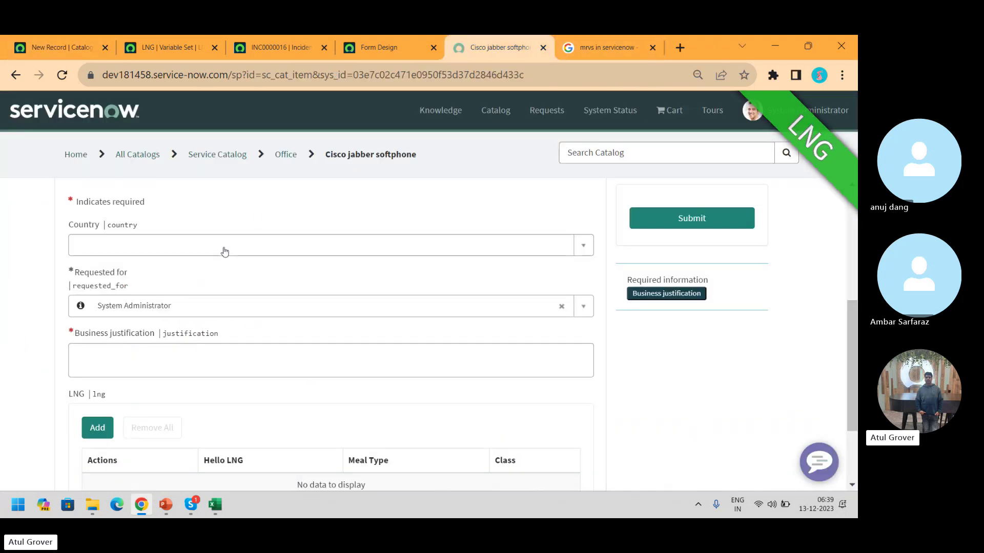
left_click(209, 244)
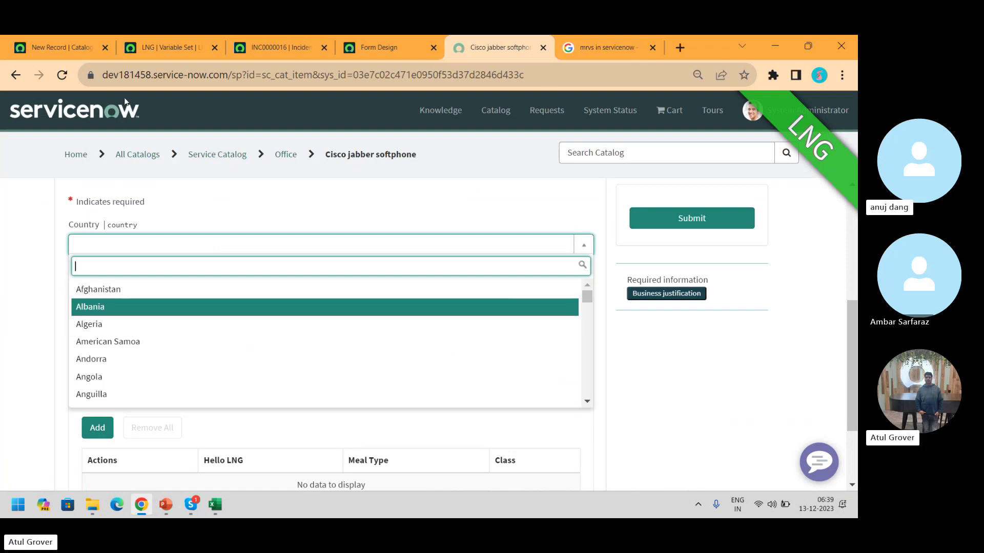
left_click(49, 51)
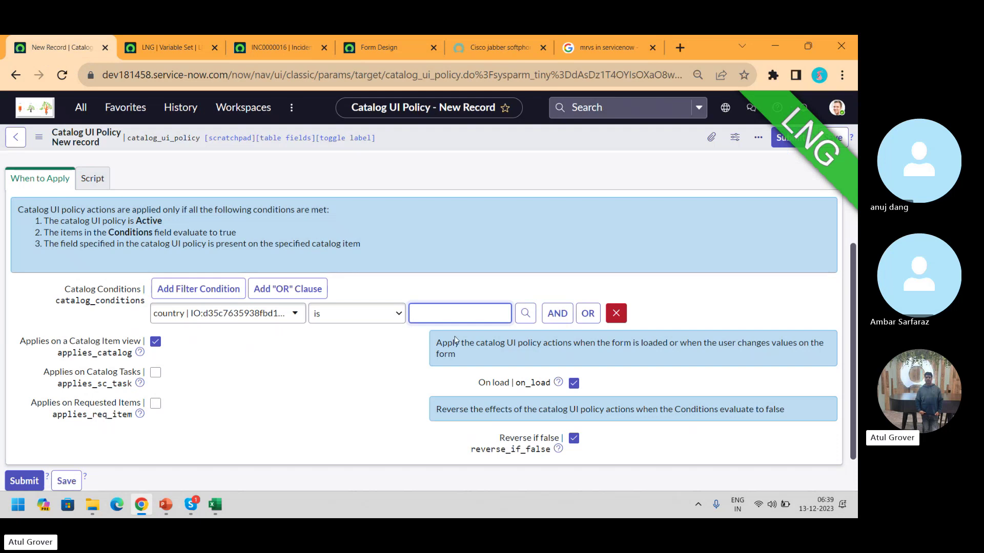
left_click(431, 303)
type("Angol")
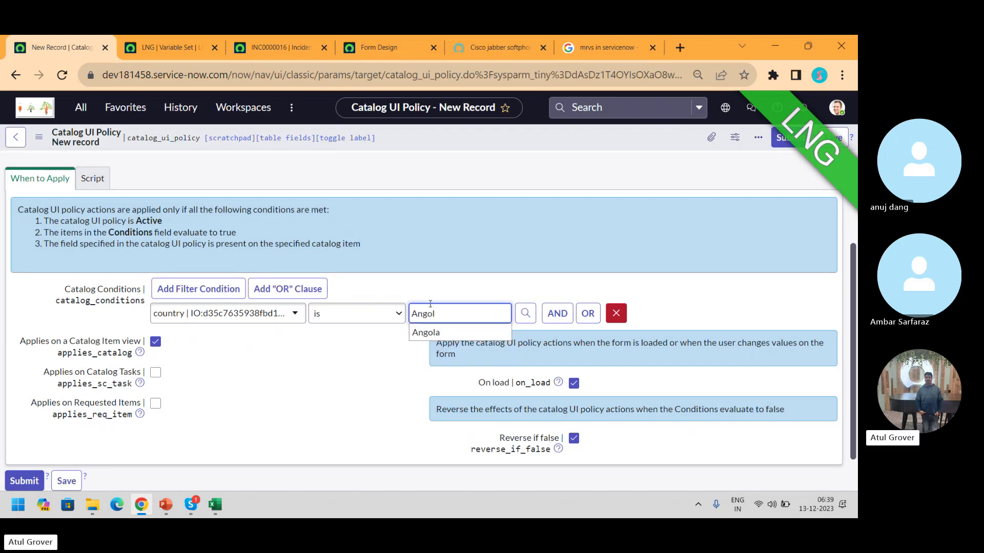
left_click(430, 334)
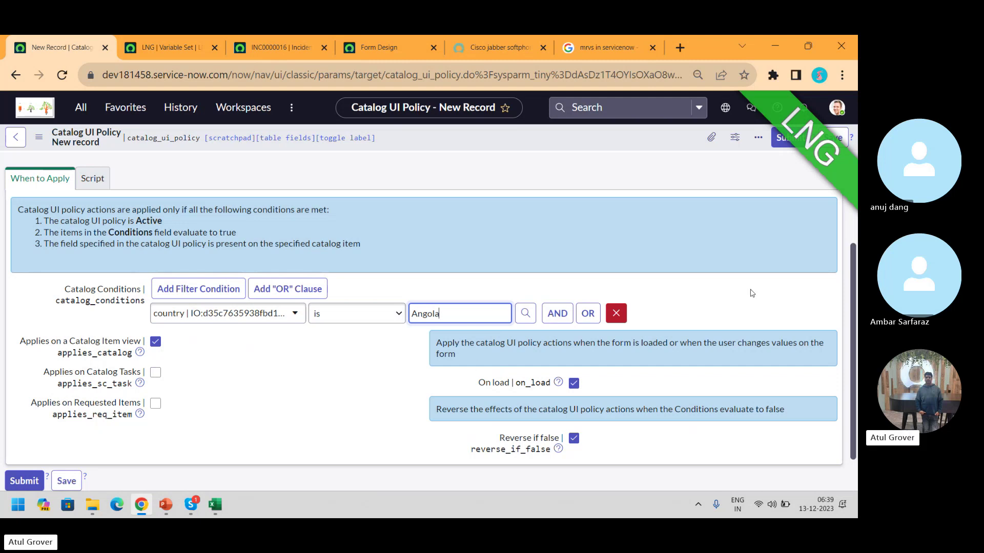
right_click(591, 137)
left_click(612, 144)
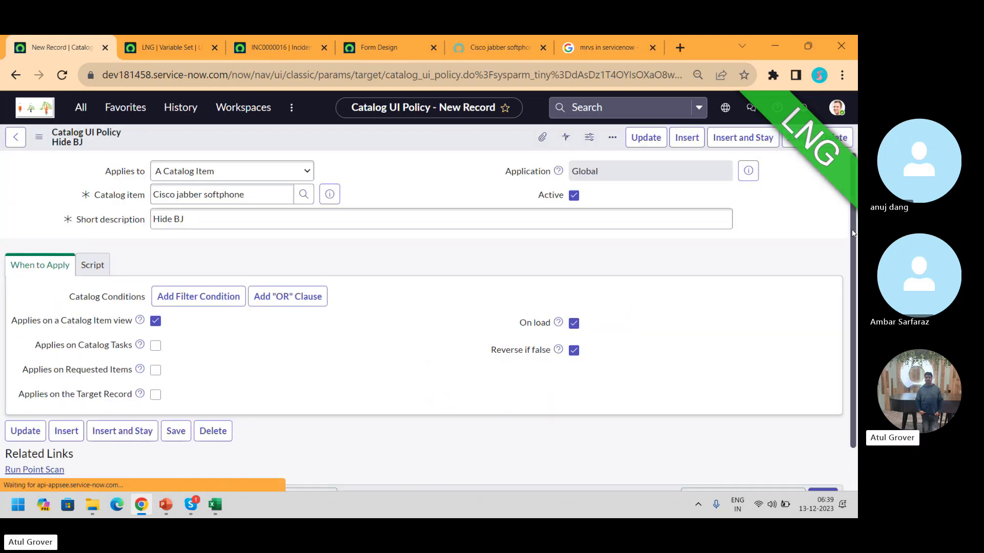
Create a Hide BJ policy action for the LNG variable with Mandatory False, then submit and save
left_click_drag(850, 246, 850, 494)
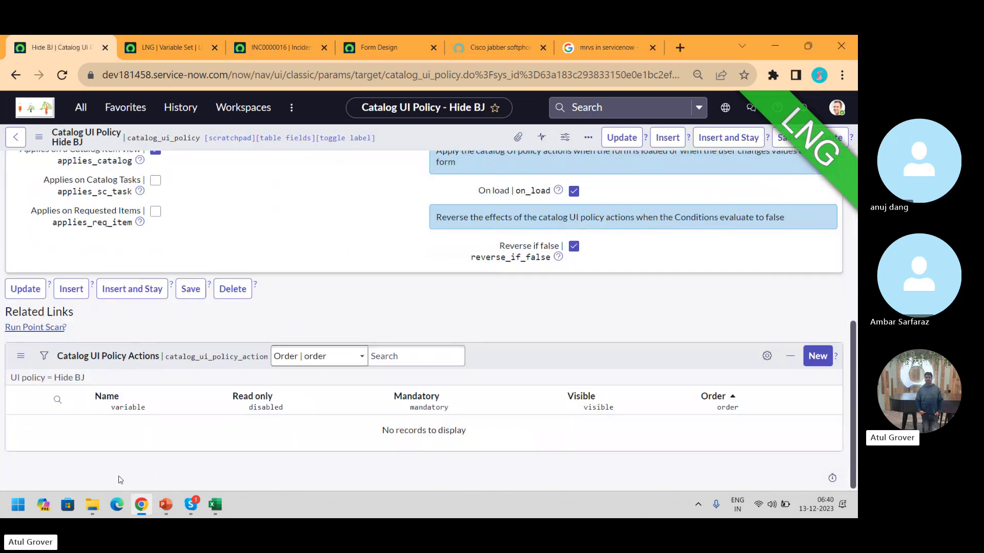
left_click(807, 357)
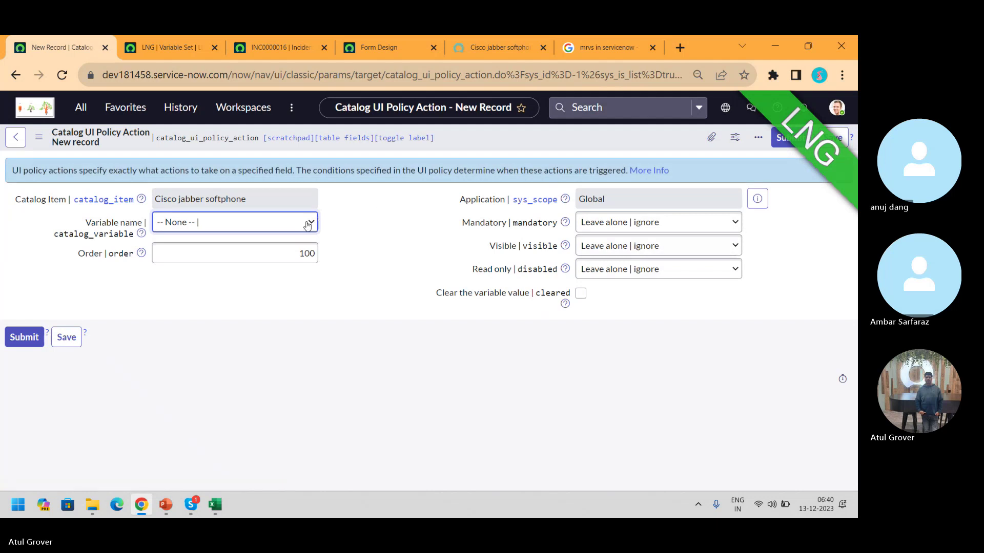
left_click(195, 229)
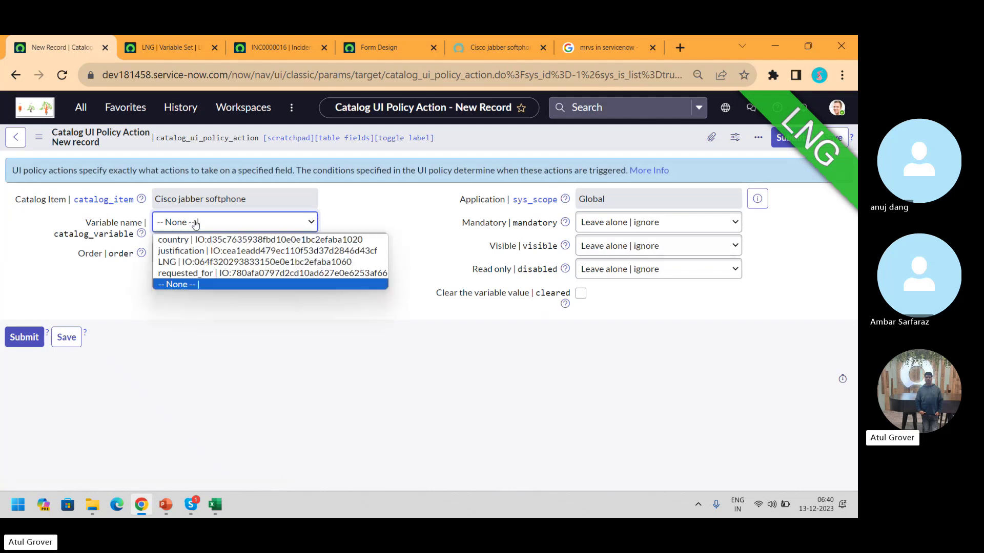
left_click(187, 264)
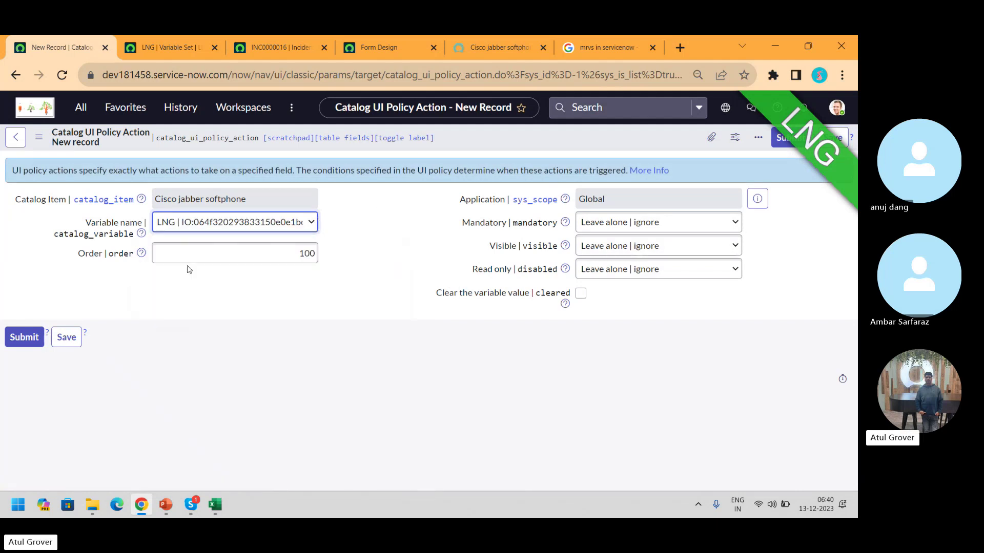
left_click(640, 226)
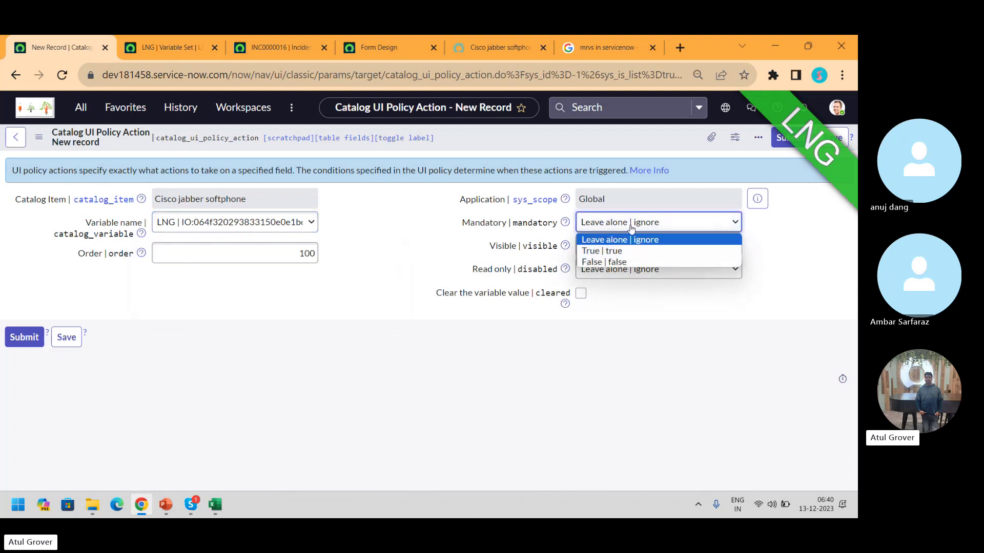
left_click(604, 262)
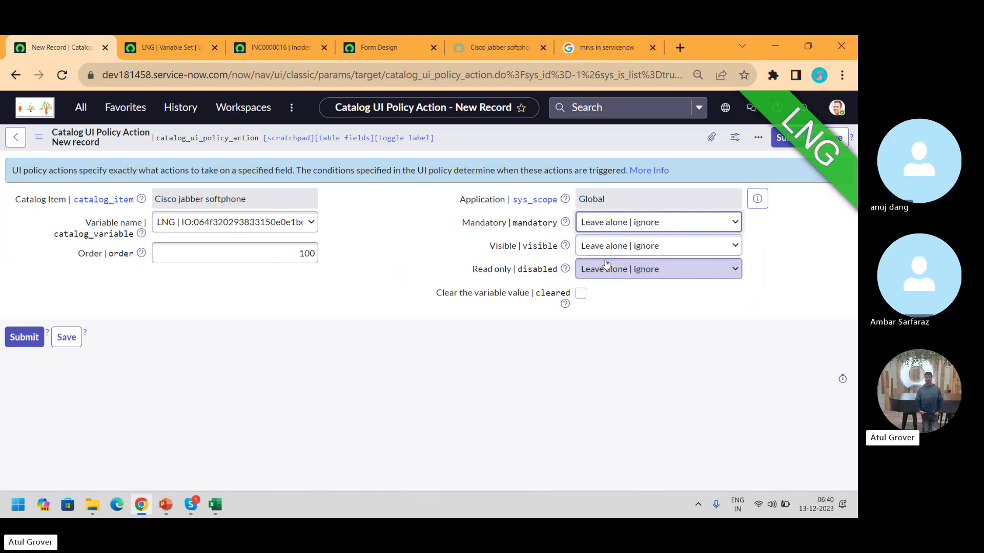
left_click(839, 140)
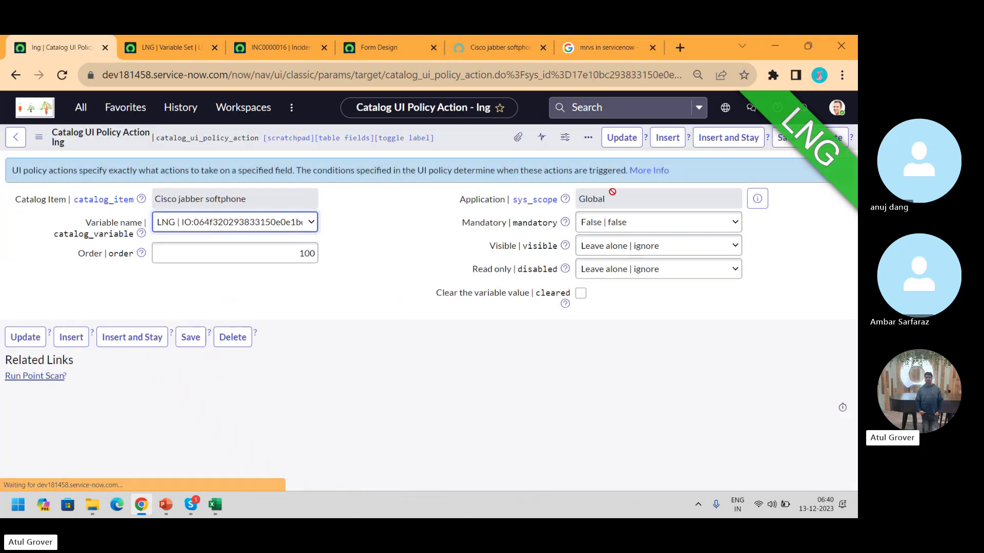
left_click(779, 139)
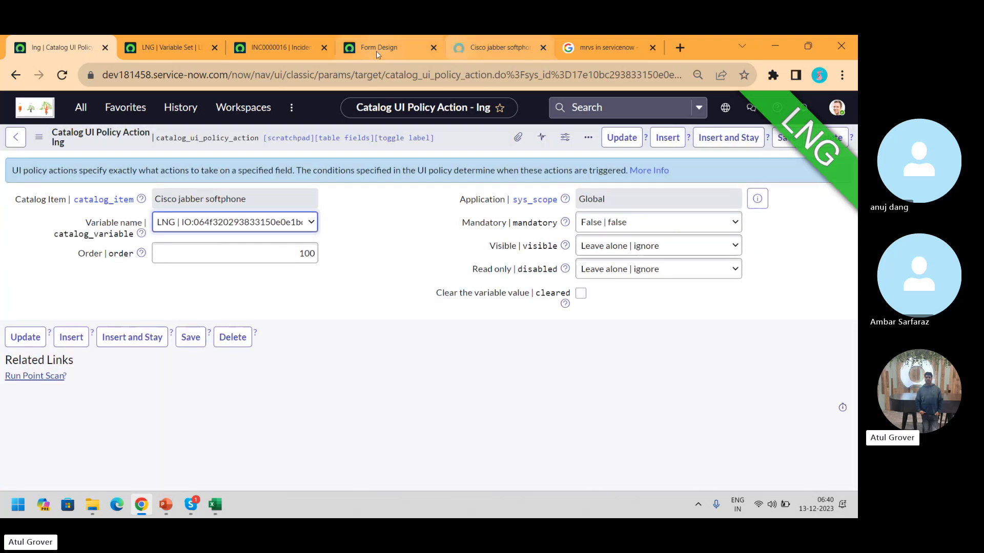
Reload the portal's Cisco jabber softphone form and open its Country list
left_click(377, 50)
left_click(469, 52)
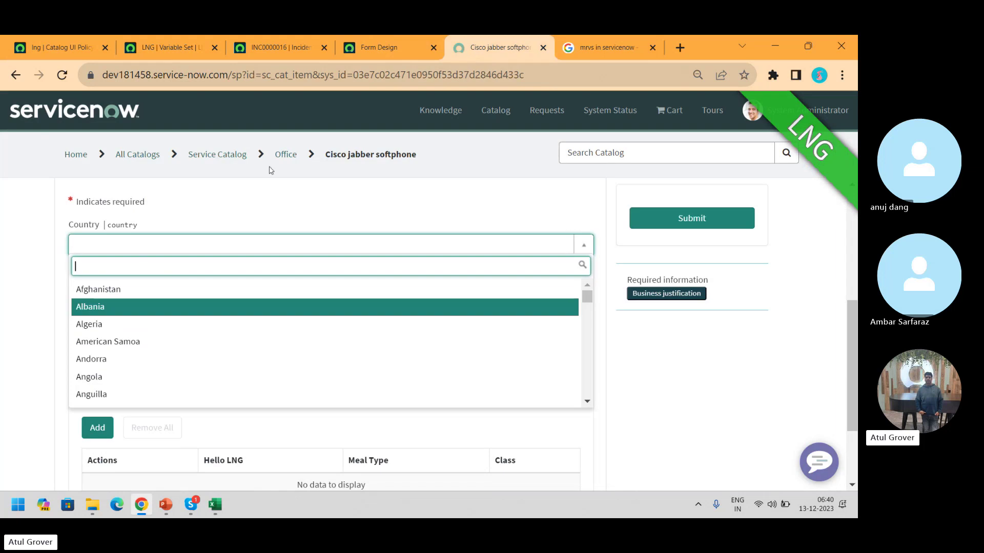
left_click(63, 77)
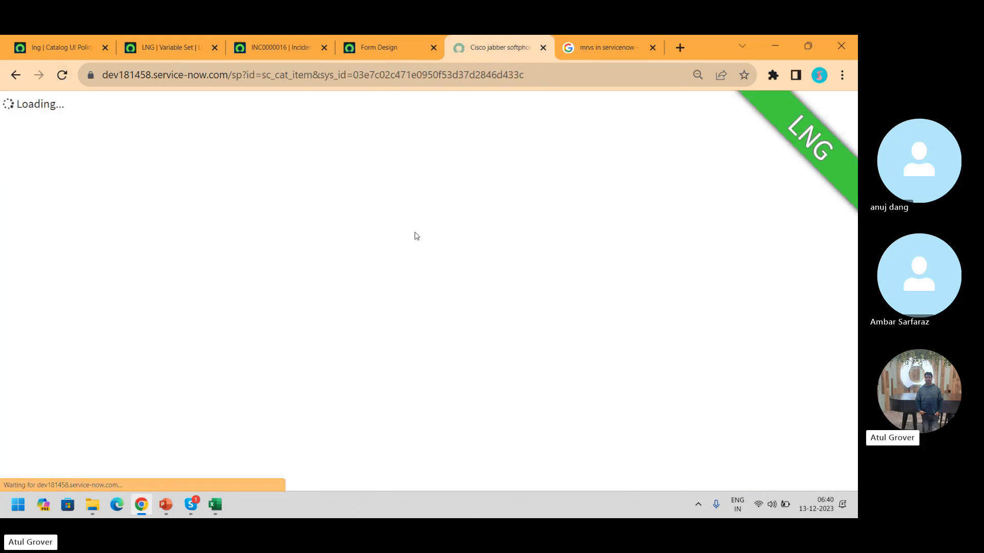
left_click_drag(848, 214, 851, 352)
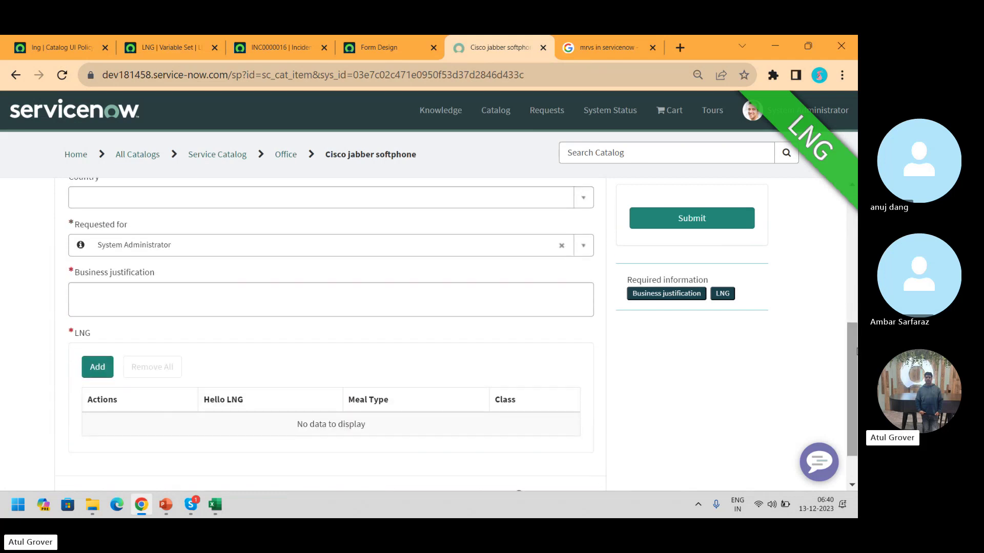
left_click(177, 200)
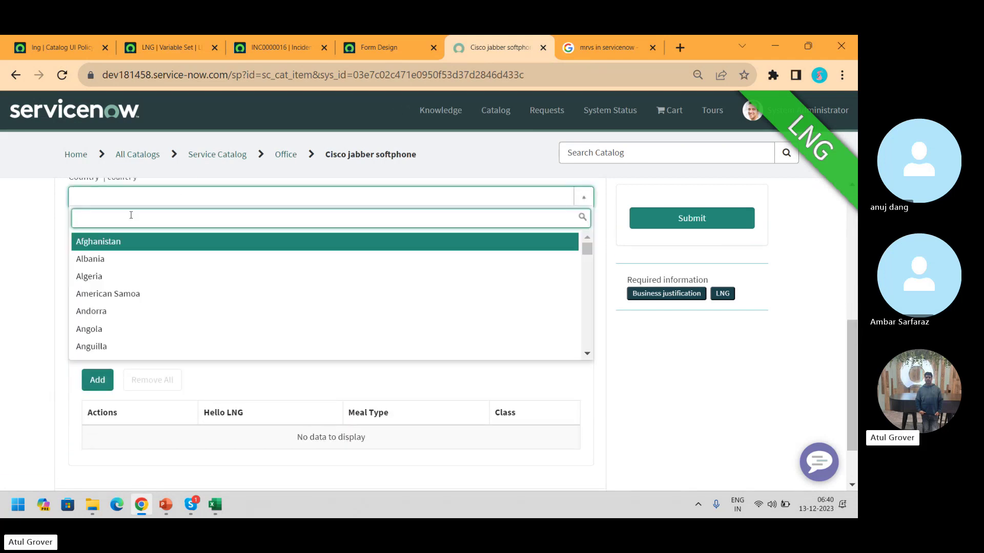
Pick Angola in the portal, then set the LNG action's Visible to False and save
left_click(98, 330)
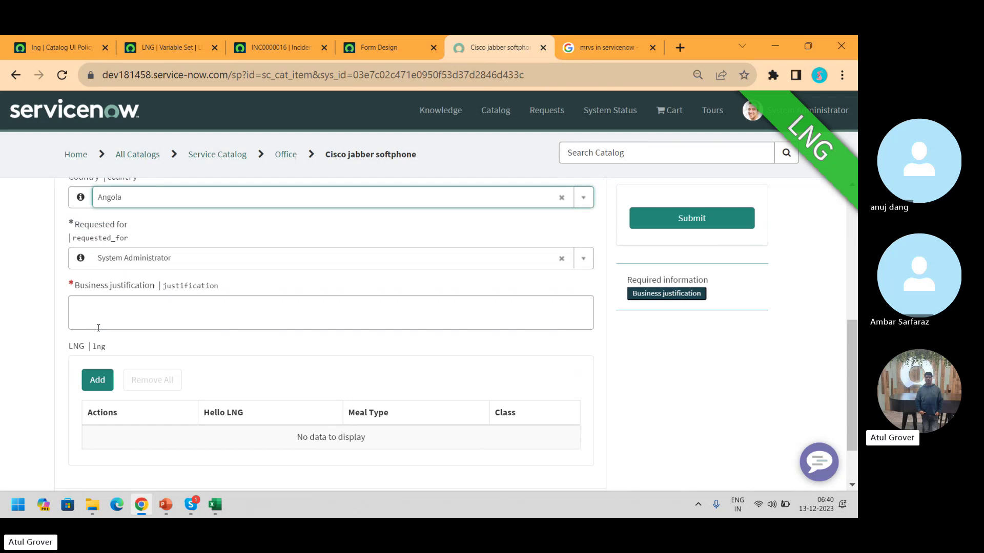
left_click(129, 357)
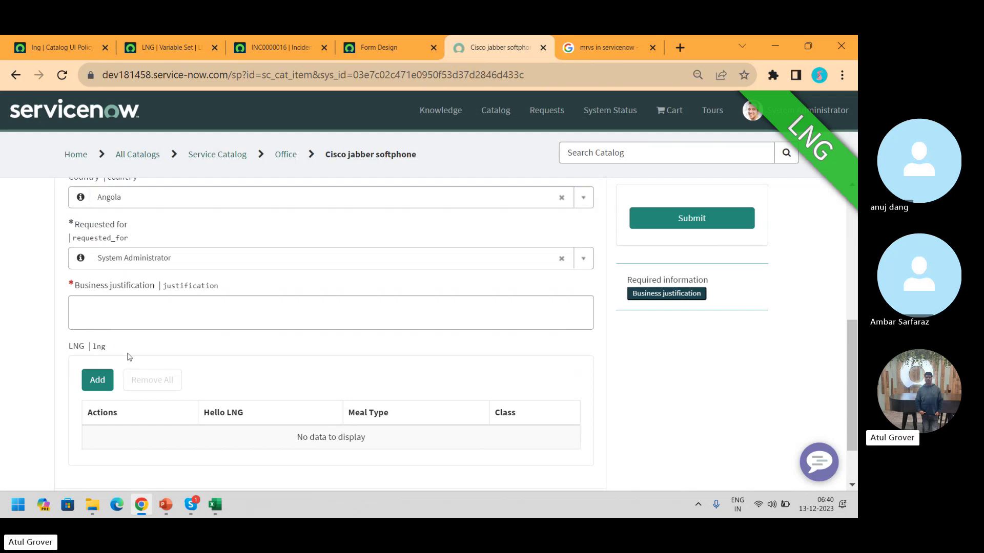
left_click(56, 45)
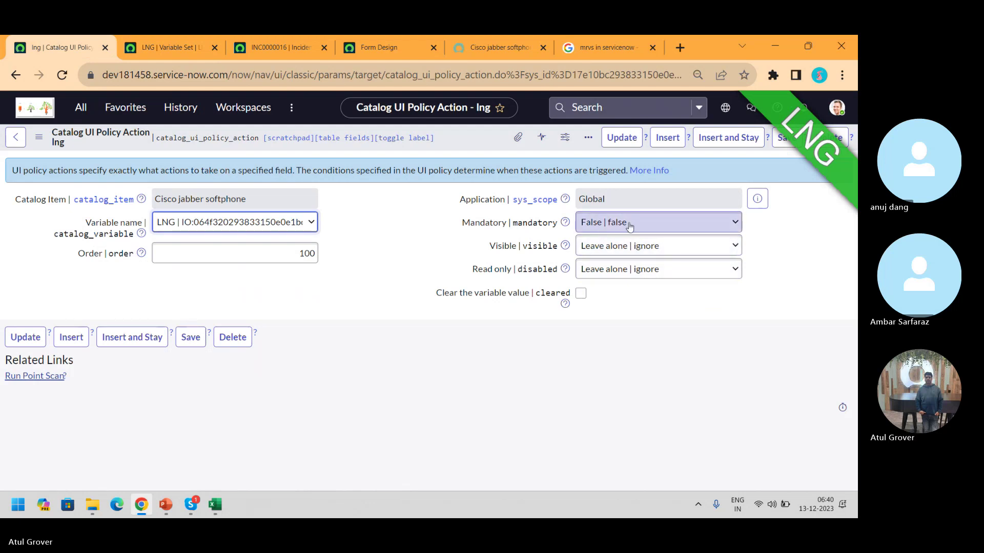
left_click(632, 250)
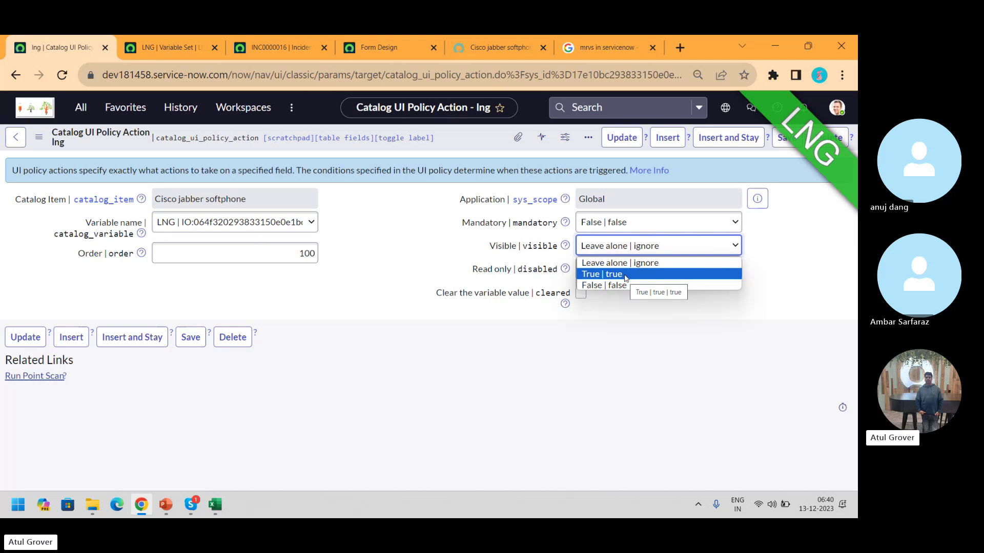
left_click(624, 285)
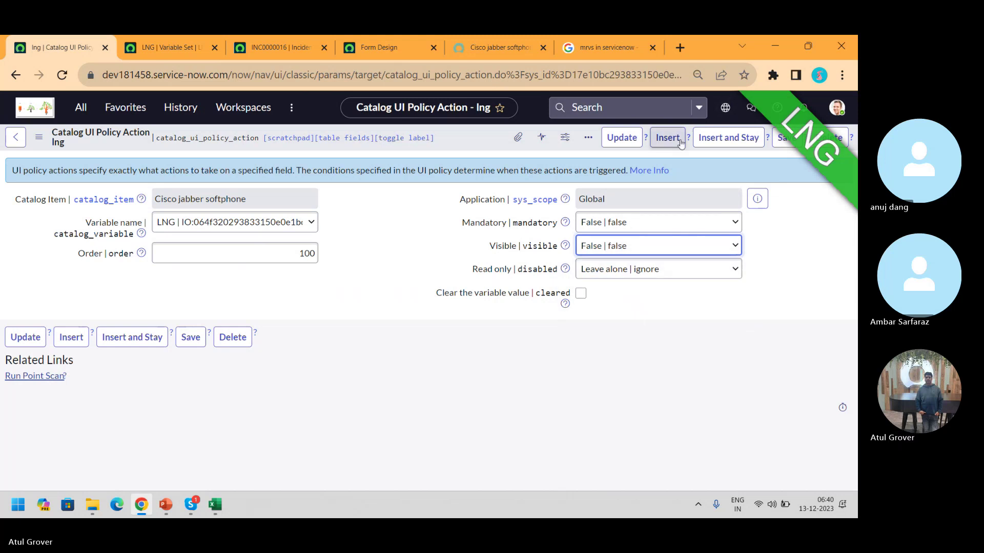
left_click(783, 137)
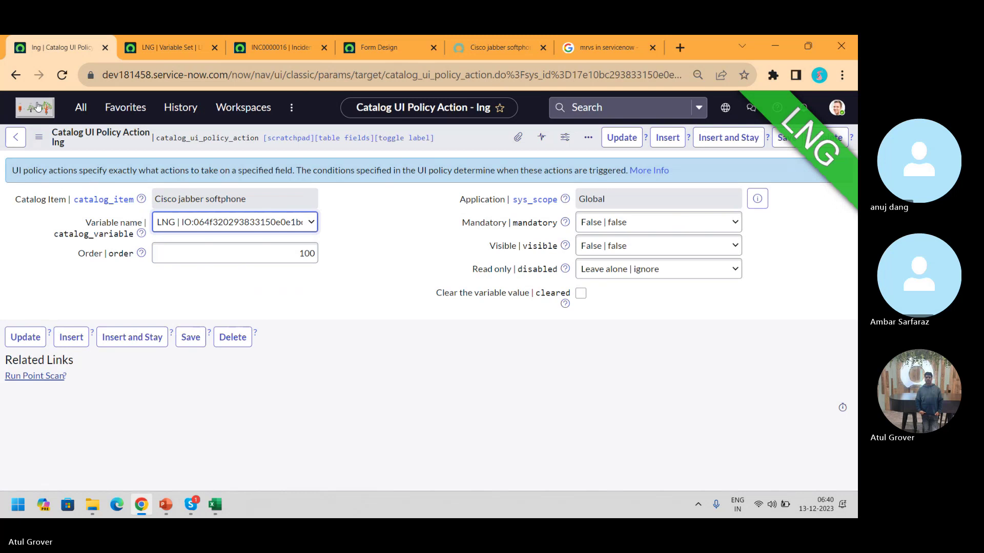
Go back through browser history and return to the portal's Cisco jabber softphone form
left_click(12, 71)
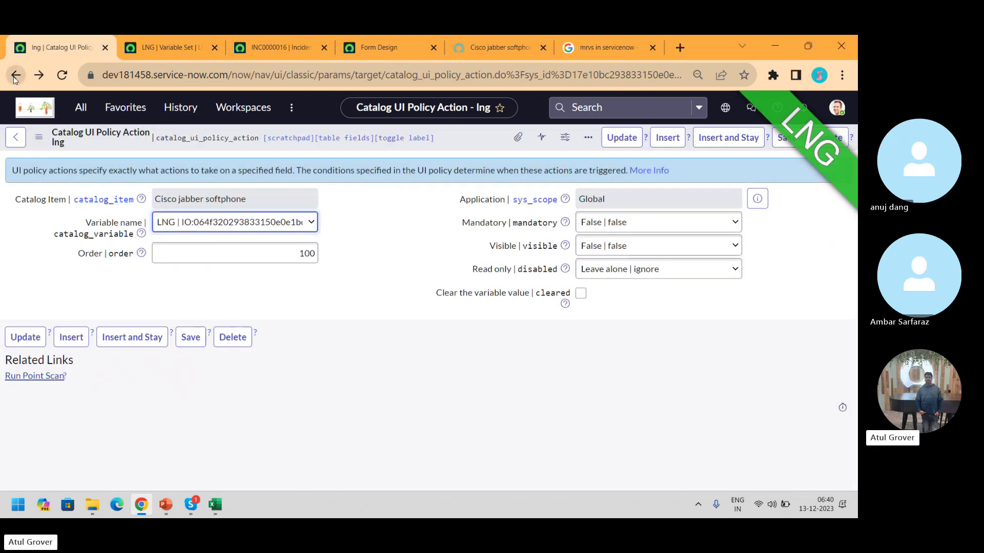
left_click(14, 77)
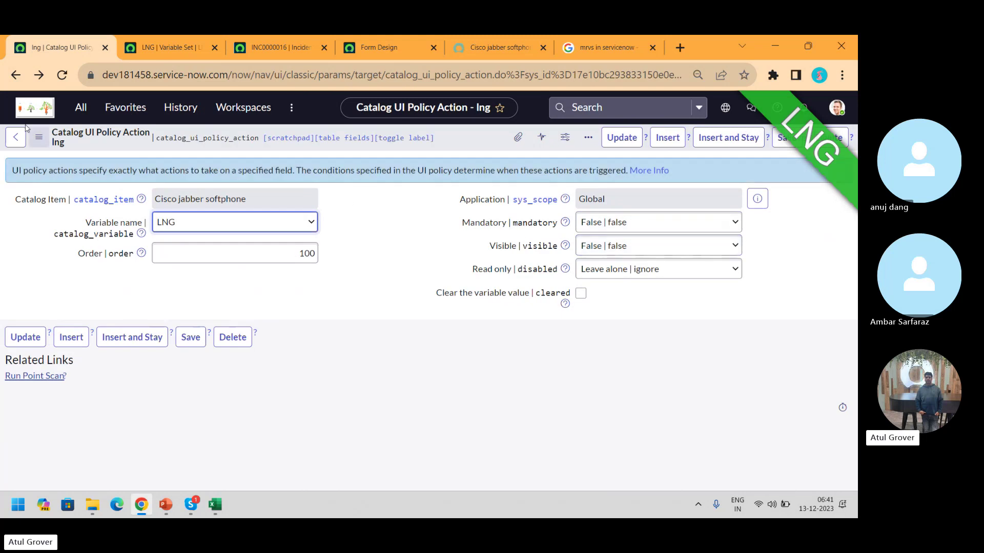
left_click(16, 74)
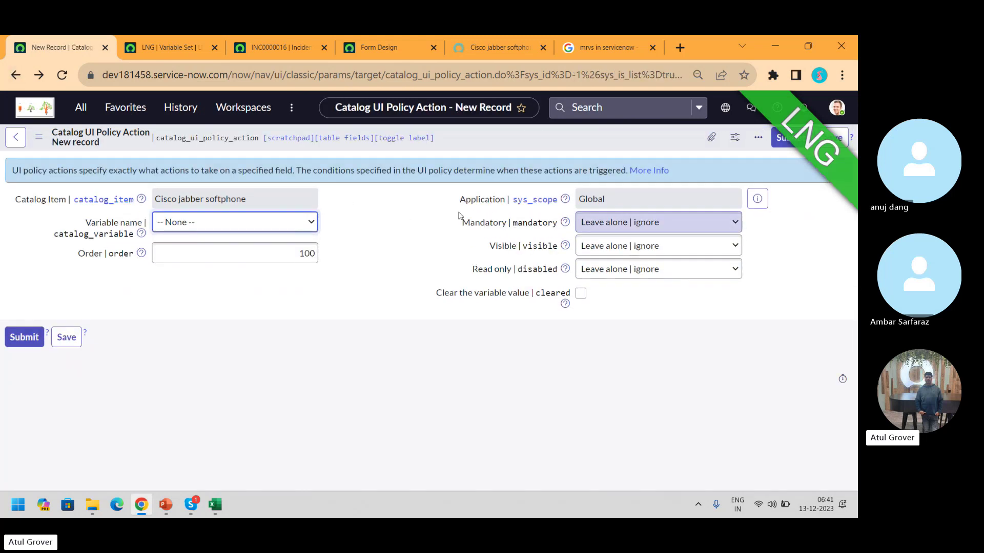
left_click(480, 39)
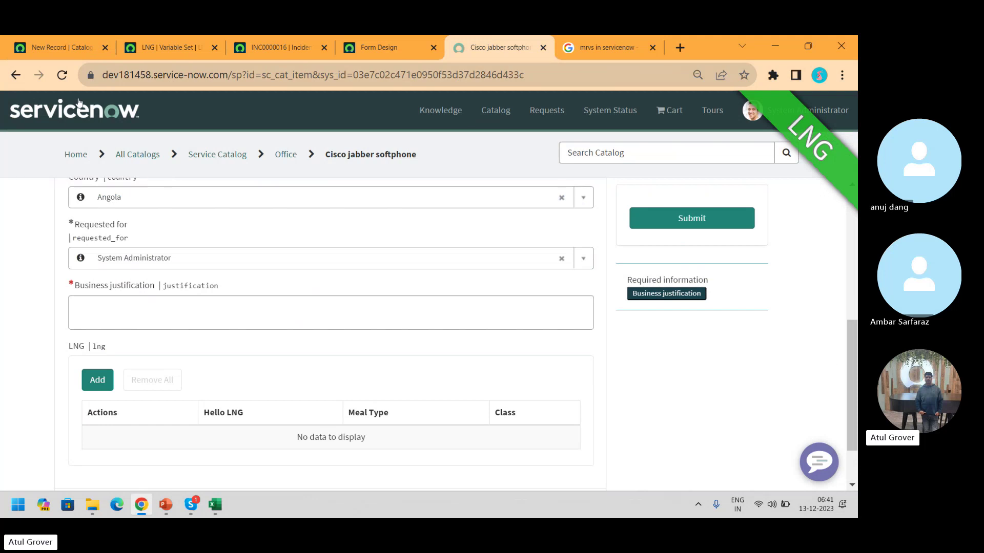
Reload the portal form, show technical field names, and choose Angola to test hiding LNG
left_click(62, 74)
left_click(514, 149)
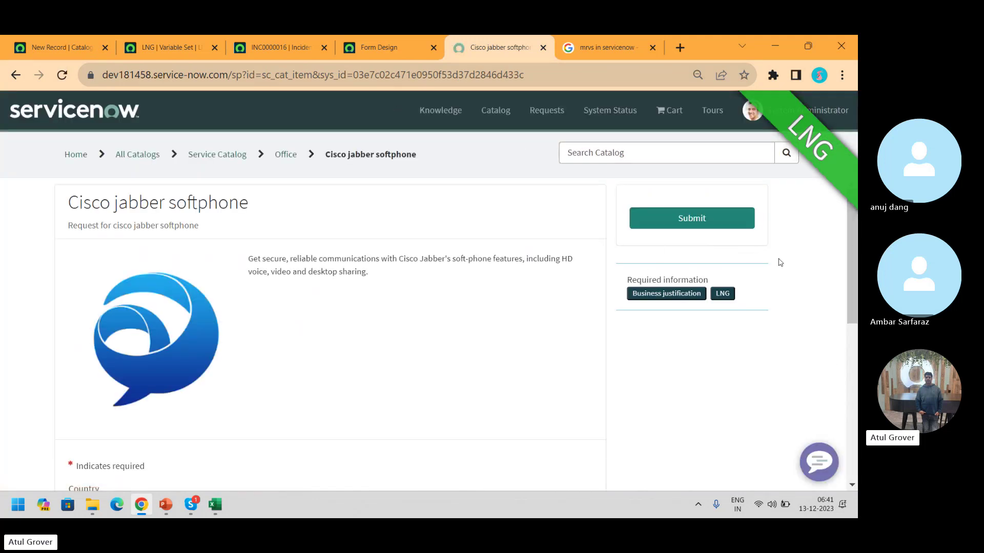
left_click_drag(855, 240, 852, 367)
double_click(520, 357)
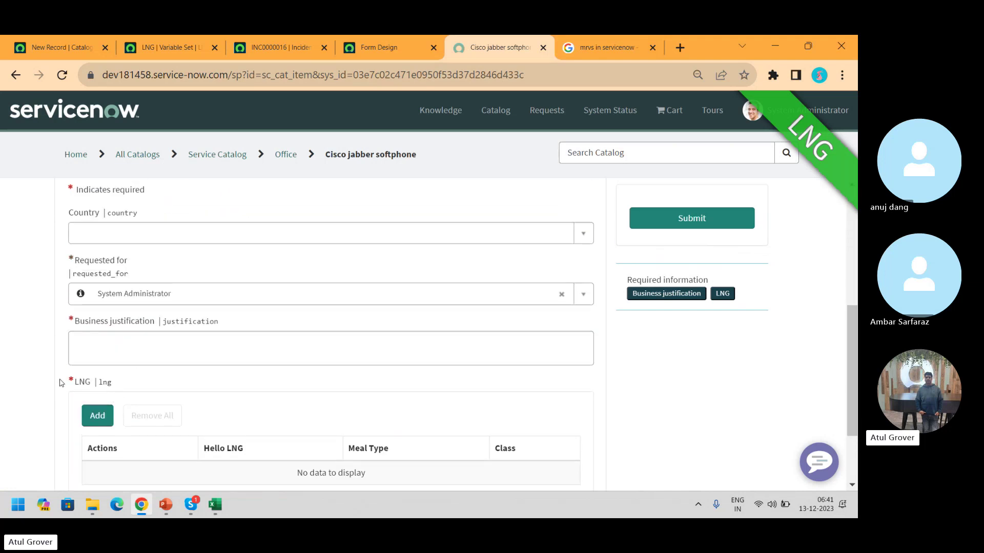
left_click(221, 234)
left_click(84, 365)
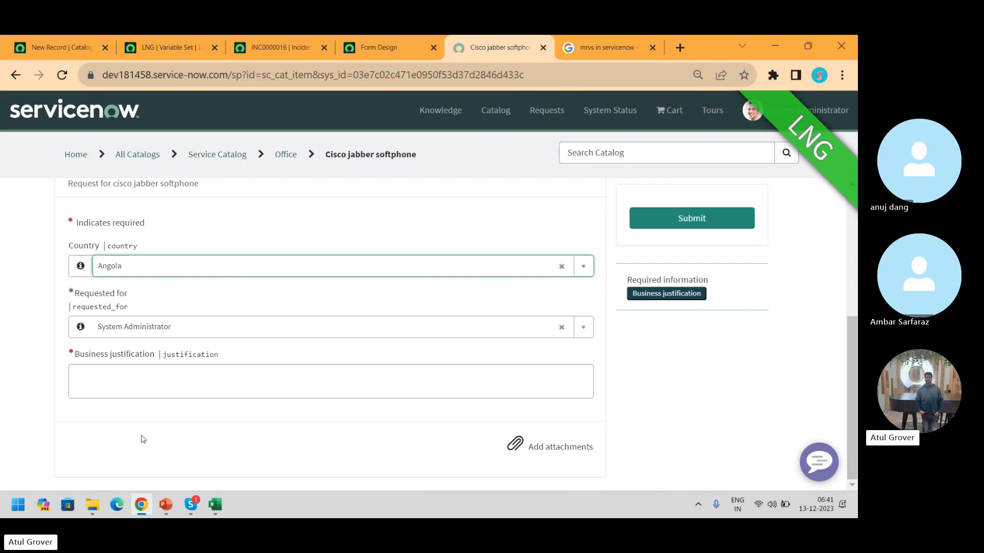
left_click(60, 51)
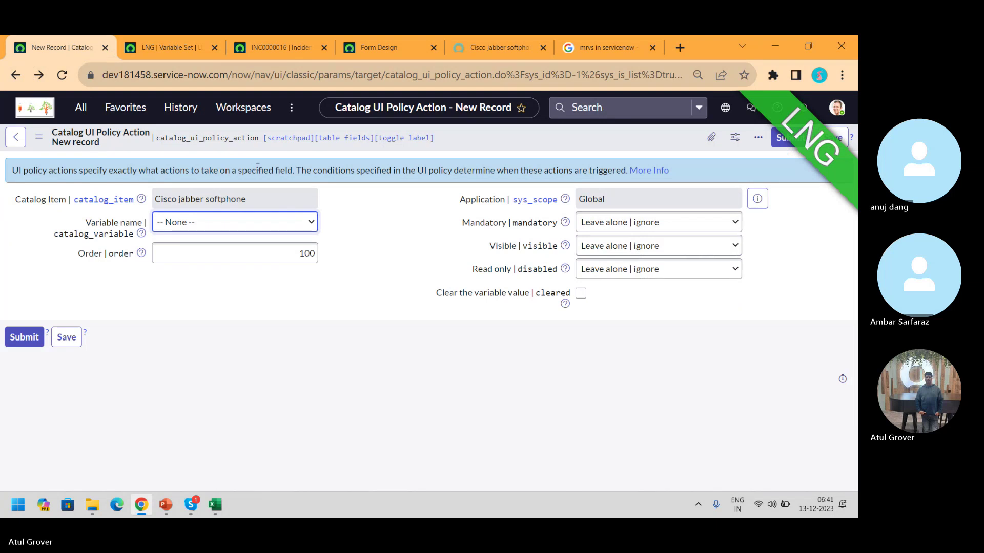
Navigate back to the Hide BJ UI policy and show its Script settings
left_click(8, 146)
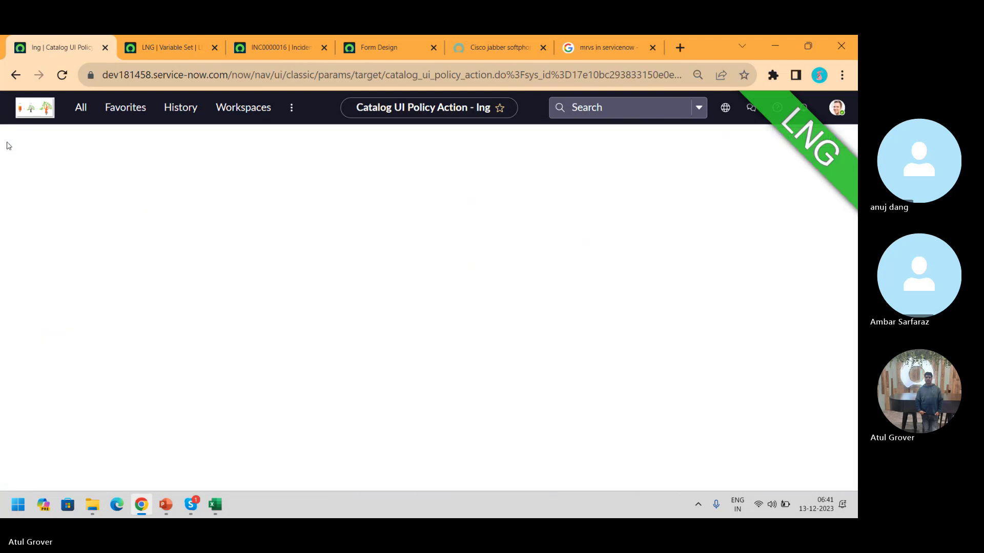
left_click(16, 75)
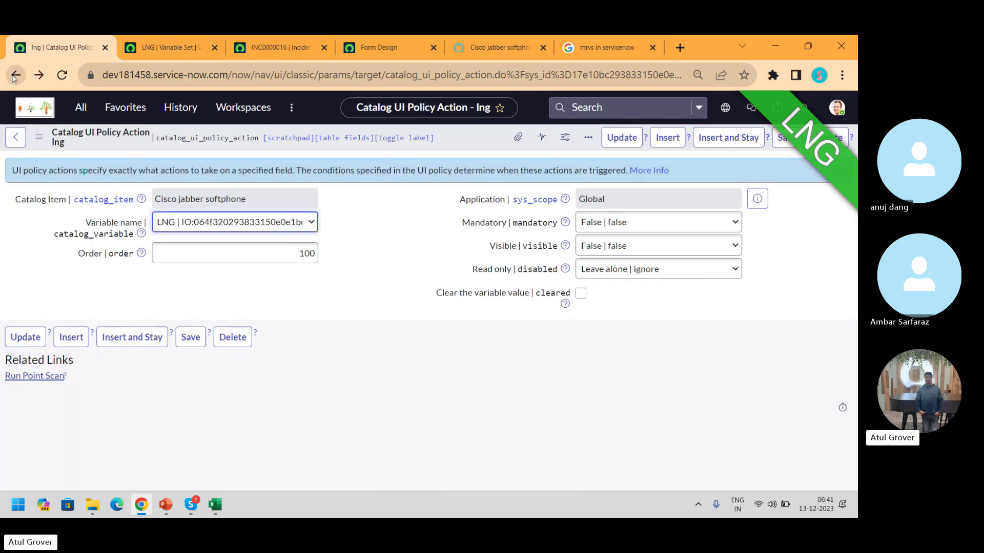
left_click(16, 76)
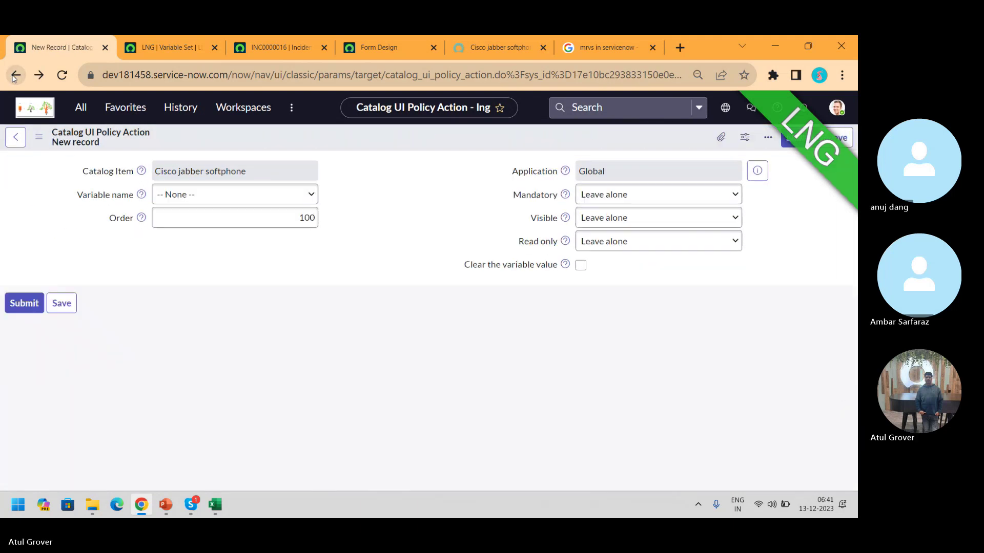
left_click(15, 76)
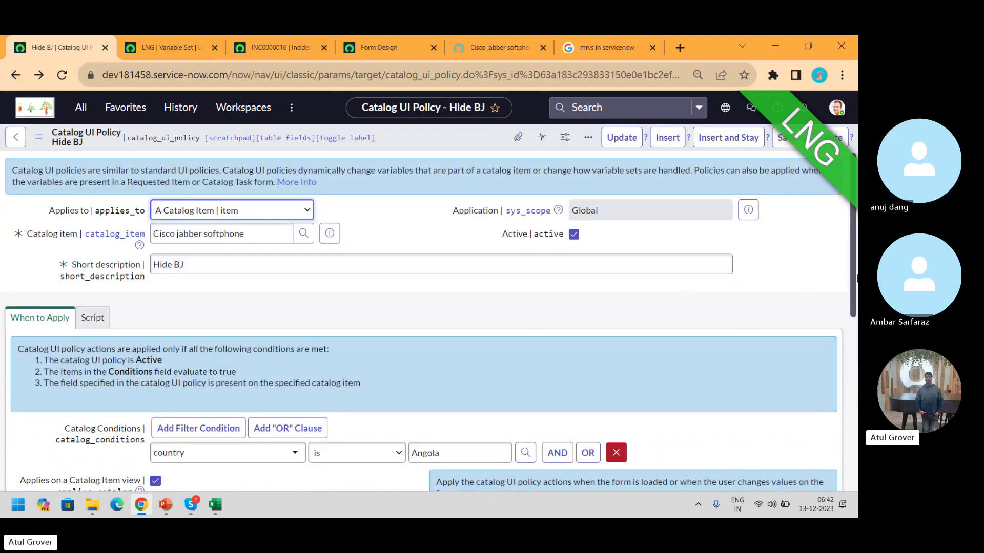
scroll(285, 257, "down", 5)
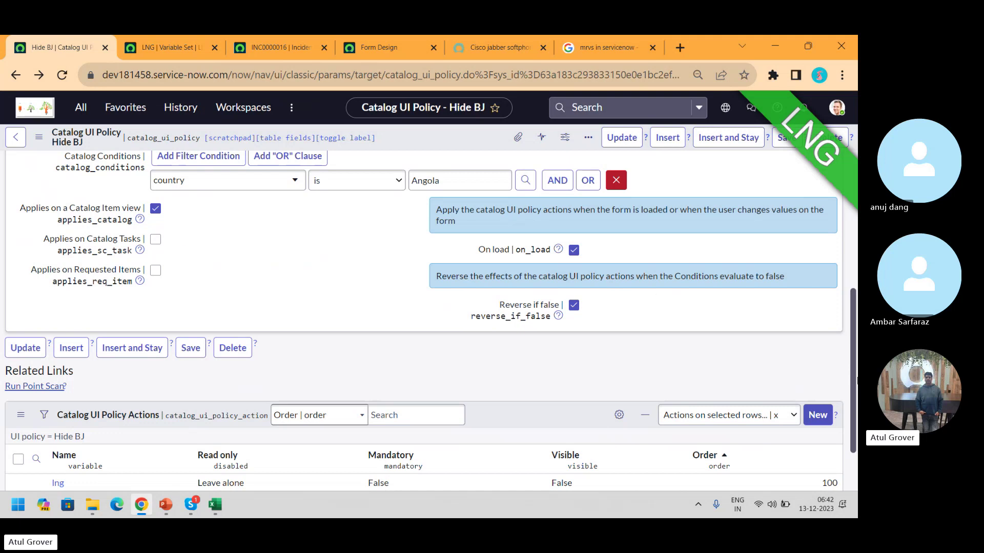
scroll(854, 391, "up", 5)
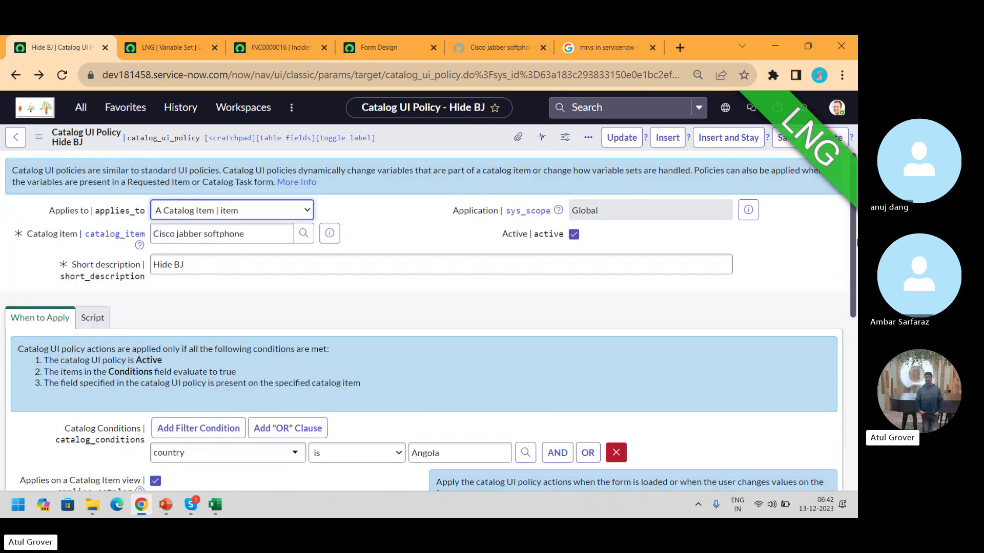
left_click(93, 317)
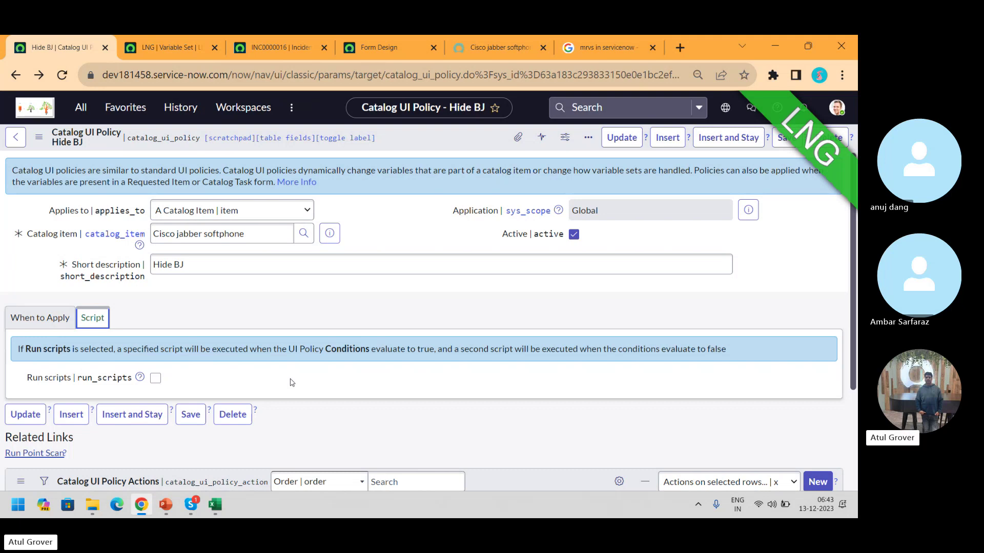
Review the Applies to options, the country-is-Angola condition, and the lng hide action
left_click(285, 209)
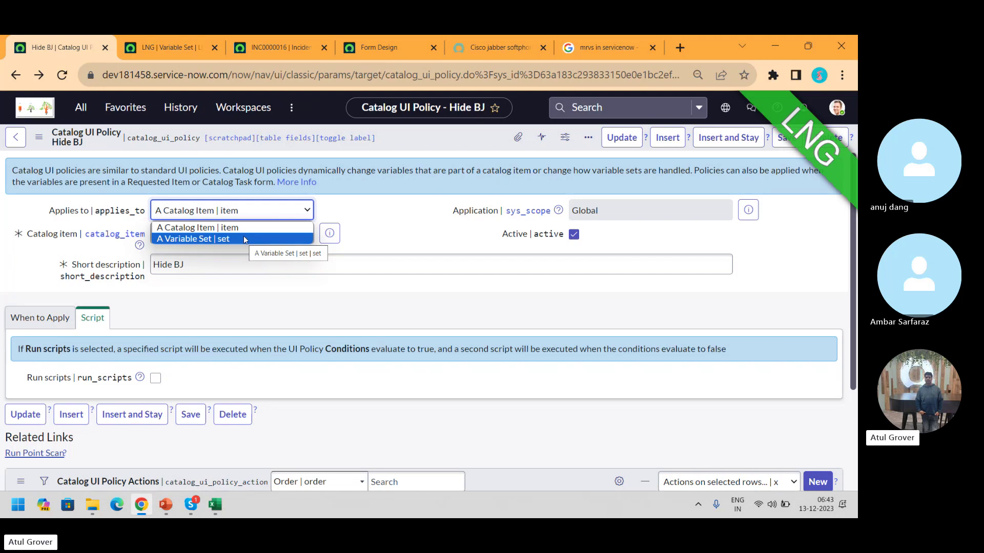
left_click(42, 314)
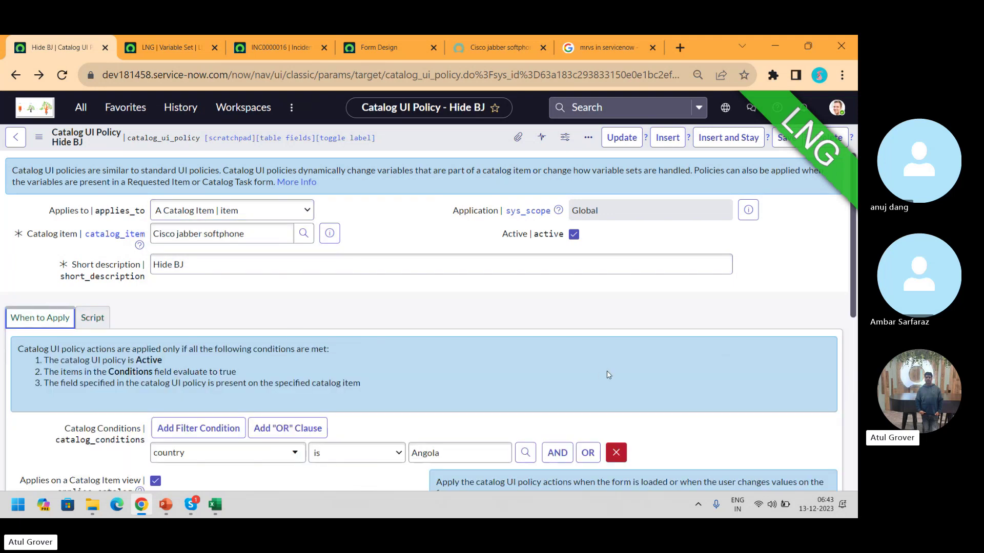
left_click_drag(855, 272, 856, 393)
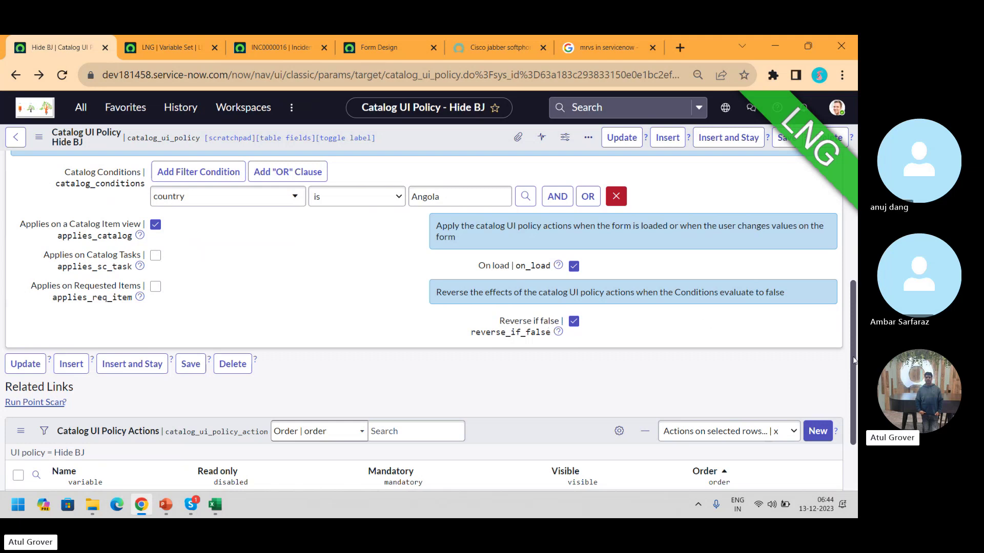
left_click_drag(853, 361, 853, 271)
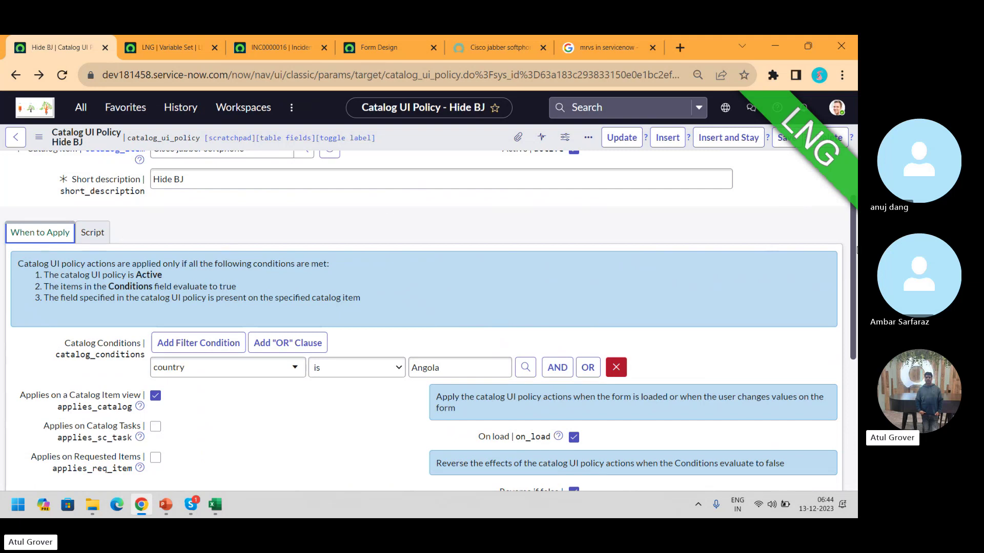
left_click_drag(854, 249, 857, 394)
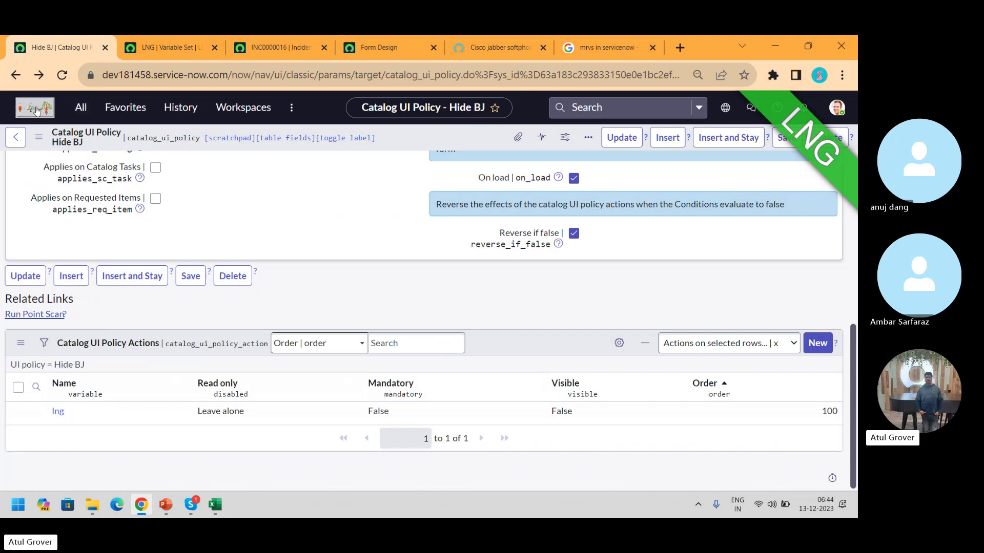
Return to the Cisco jabber softphone item and open its empty Catalog Client Scripts list
left_click(16, 75)
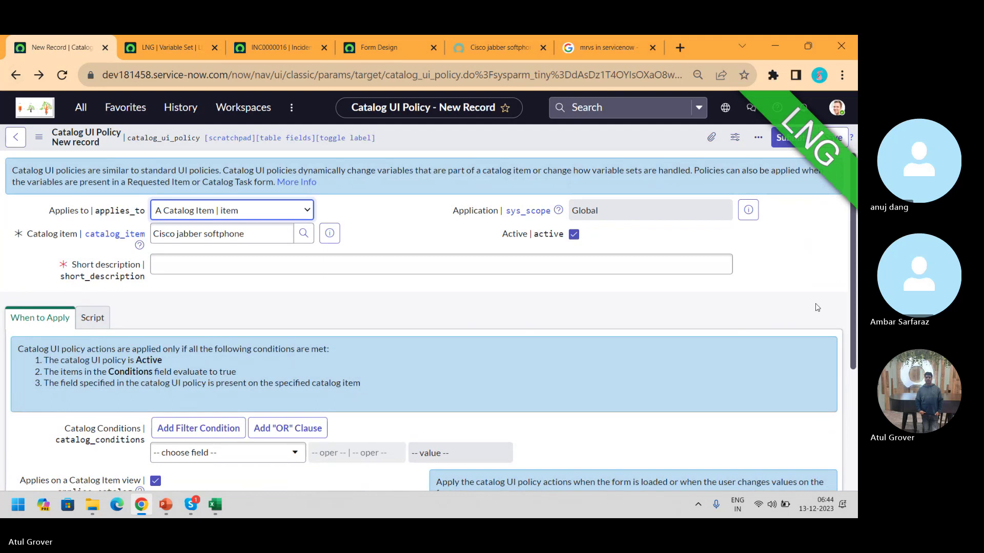
left_click(15, 79)
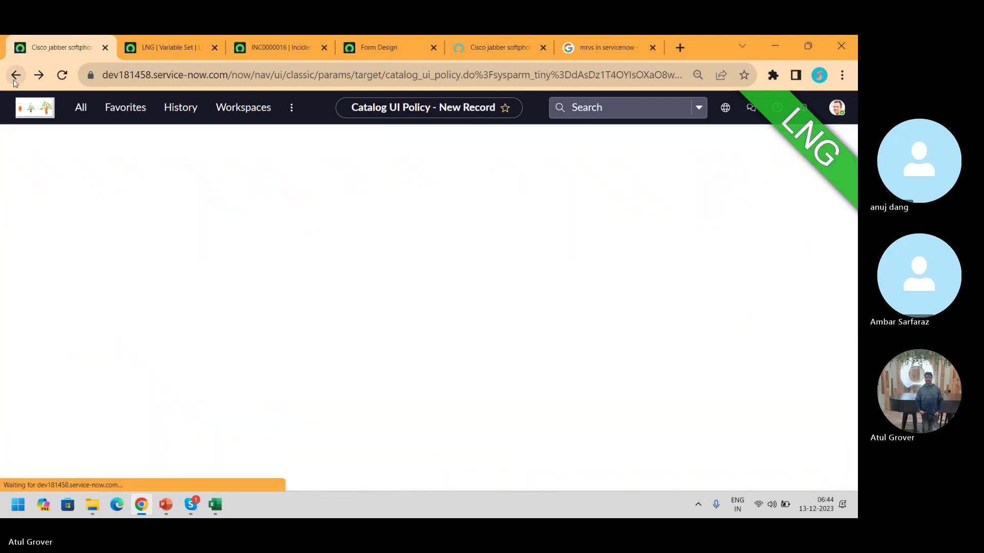
left_click(15, 84)
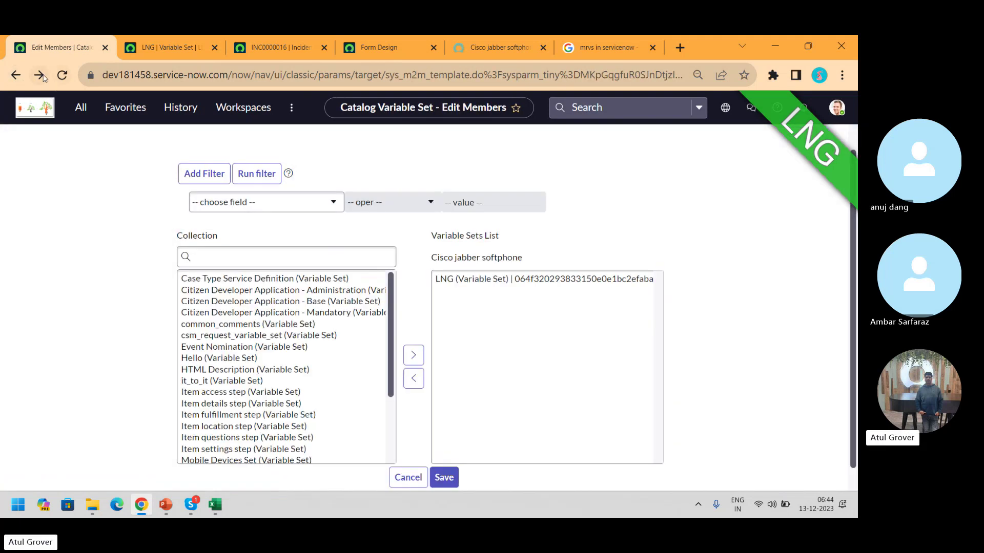
left_click(41, 76)
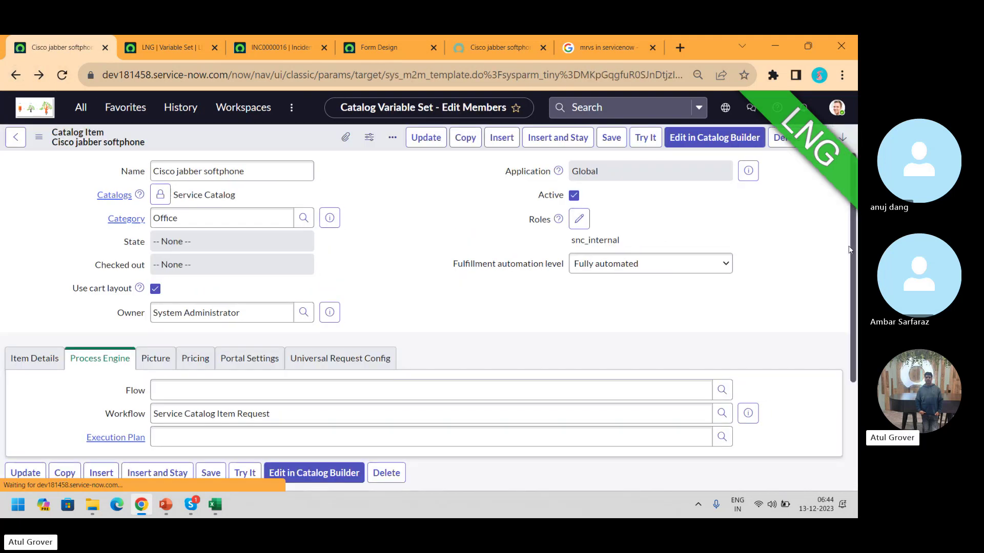
left_click_drag(853, 249, 857, 481)
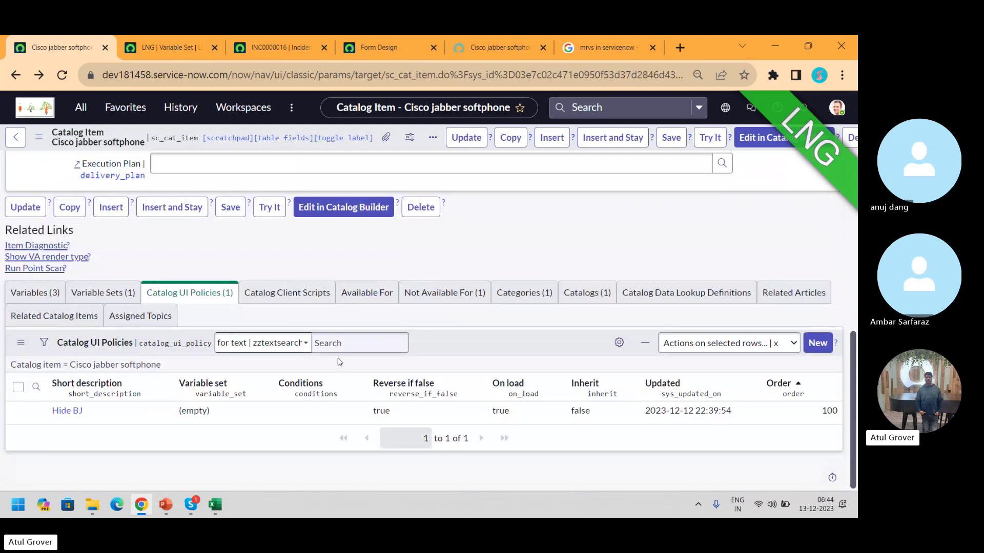
left_click(271, 295)
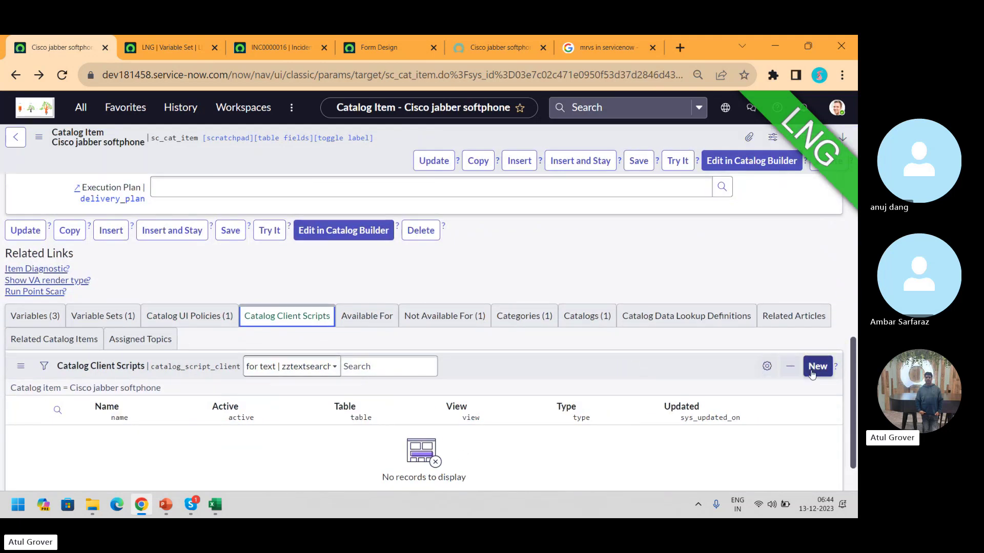
Start a new catalog client script, inspect its Applies to and Type options, then switch to Skype
left_click(815, 368)
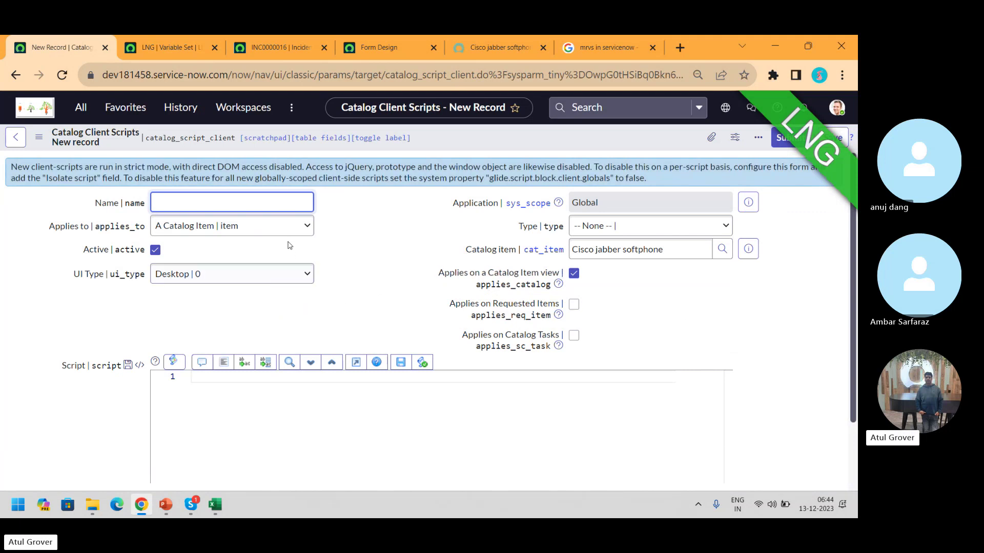
left_click(291, 225)
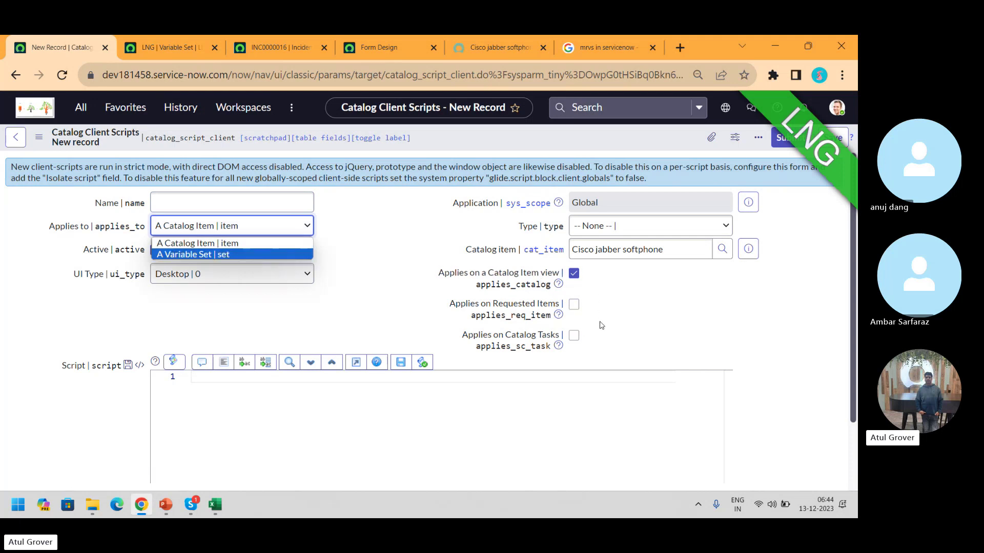
left_click(624, 228)
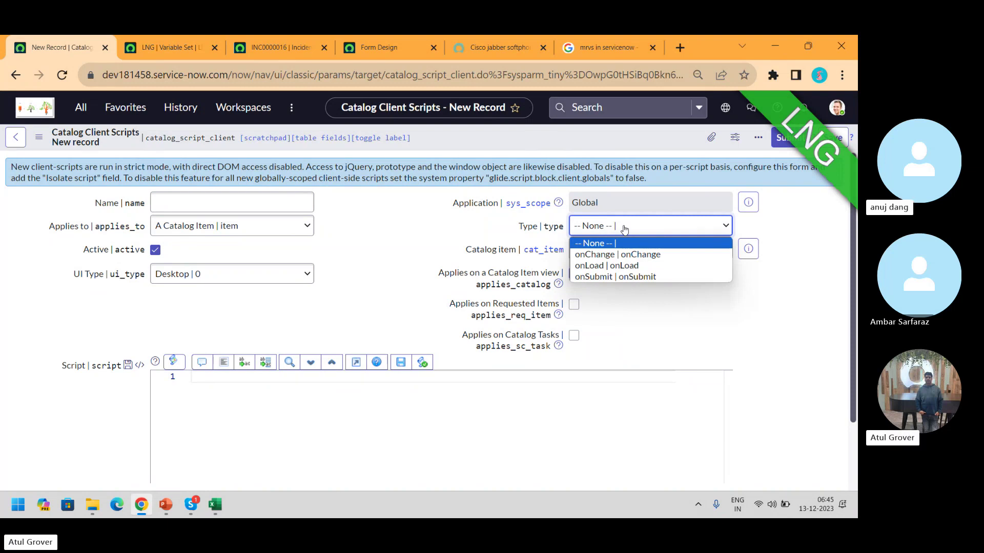
left_click(188, 504)
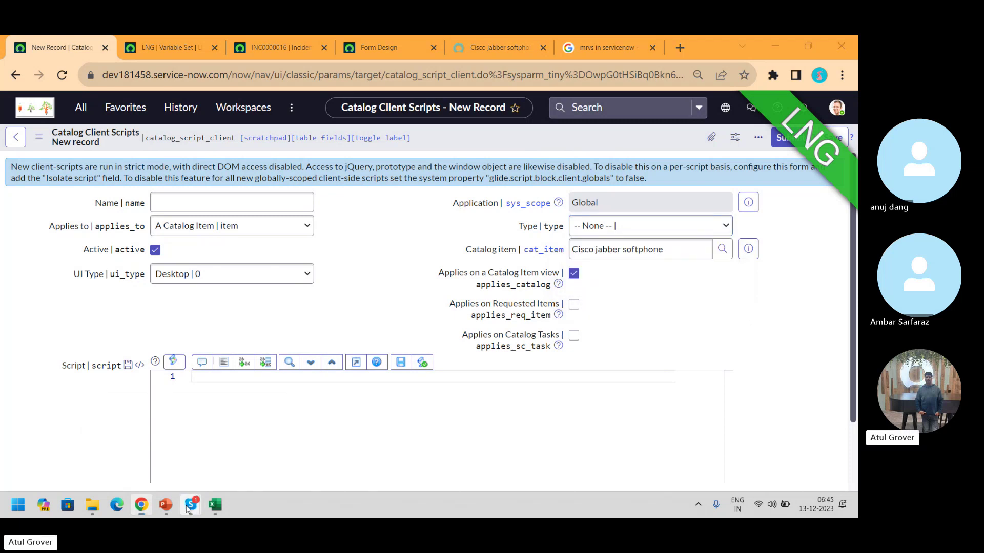
left_click(169, 463)
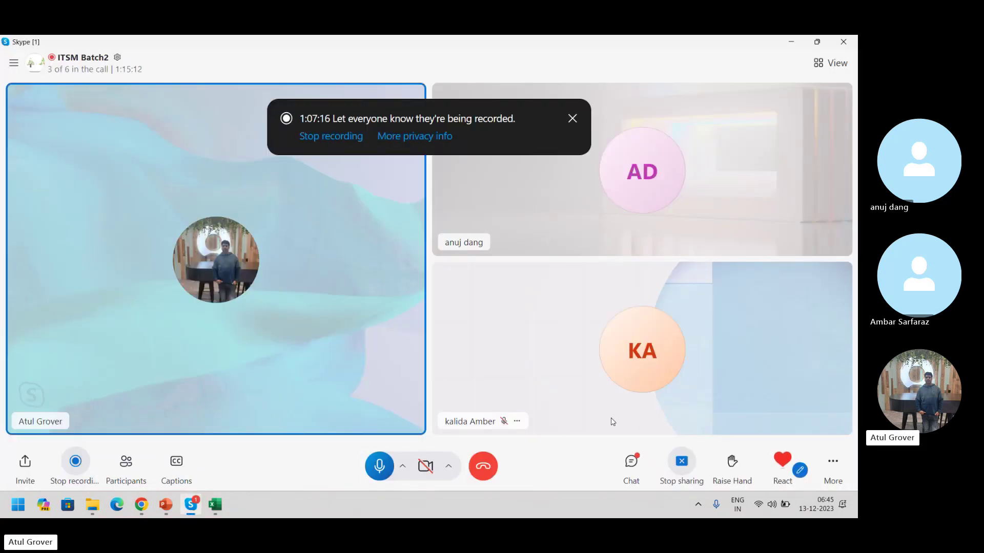